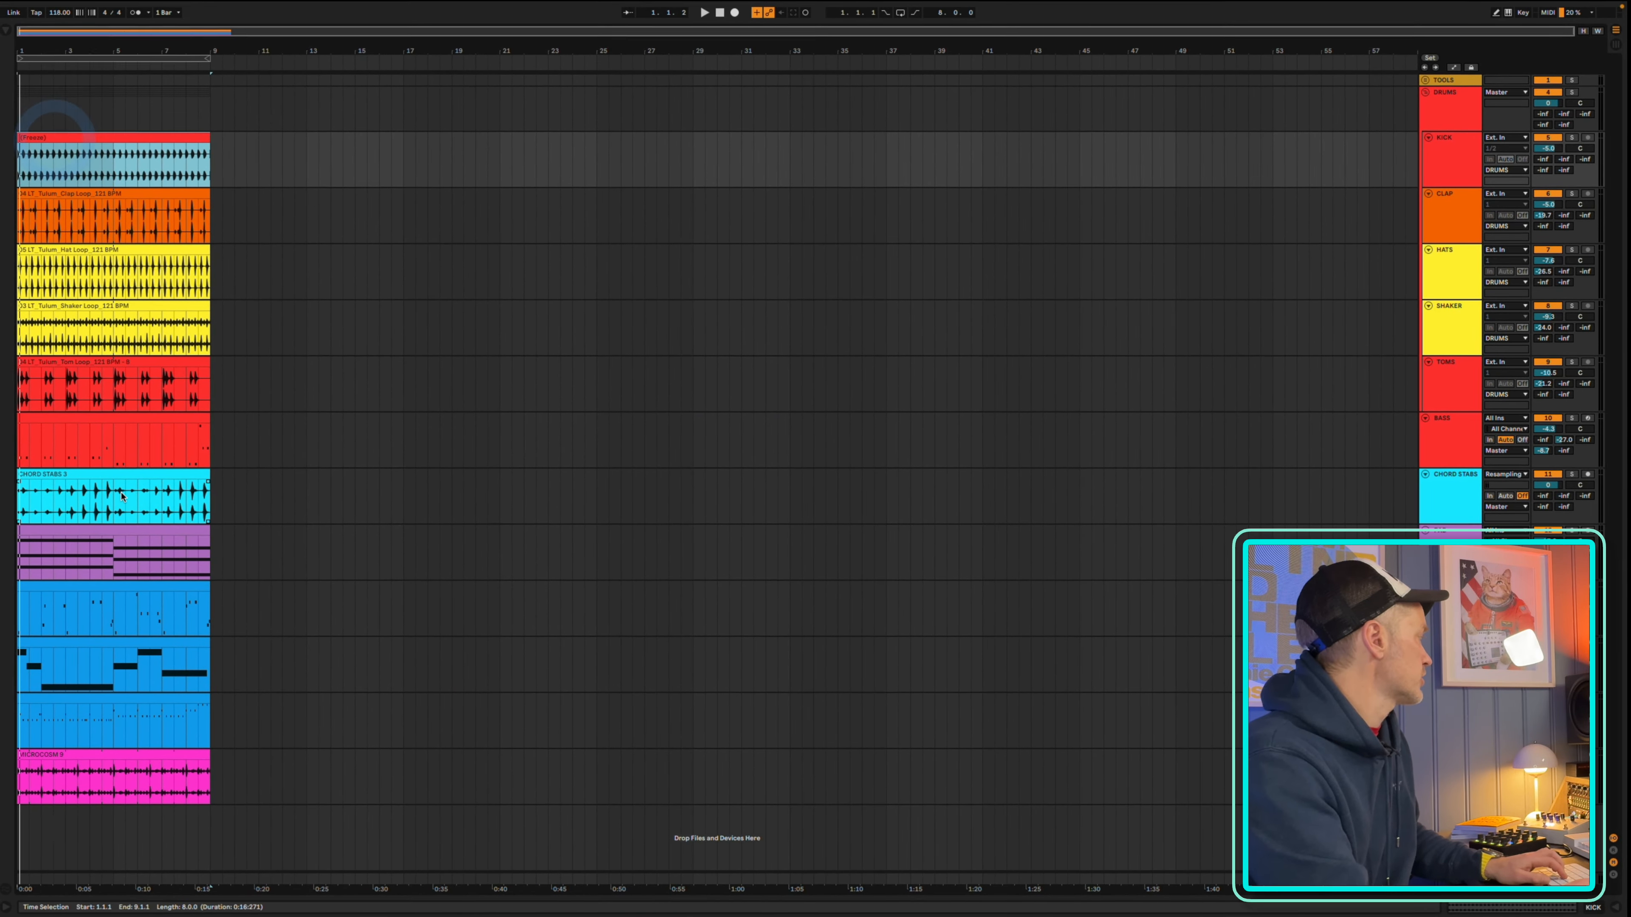
Duplicate the eight-bar clips of all tracks repeatedly until the arrangement extends to bar 153
click(180, 754)
key(super+a)
key(super+d)
key(super+d)
key(super+d)
key(super+d)
key(super+d)
key(super+d)
key(super+d)
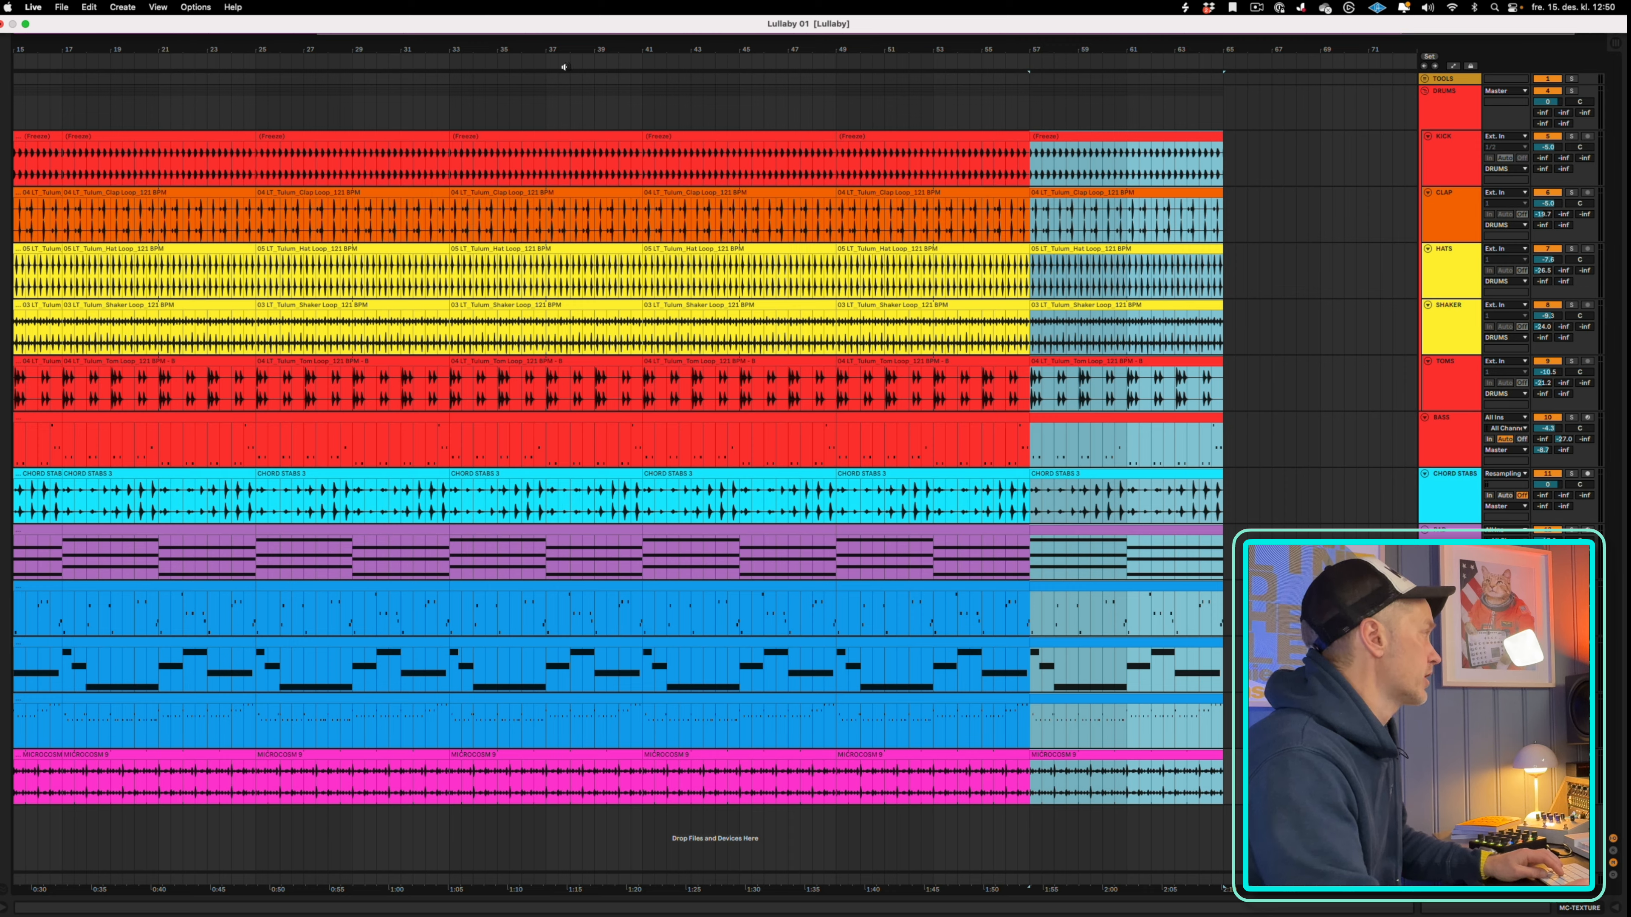
key(super+d)
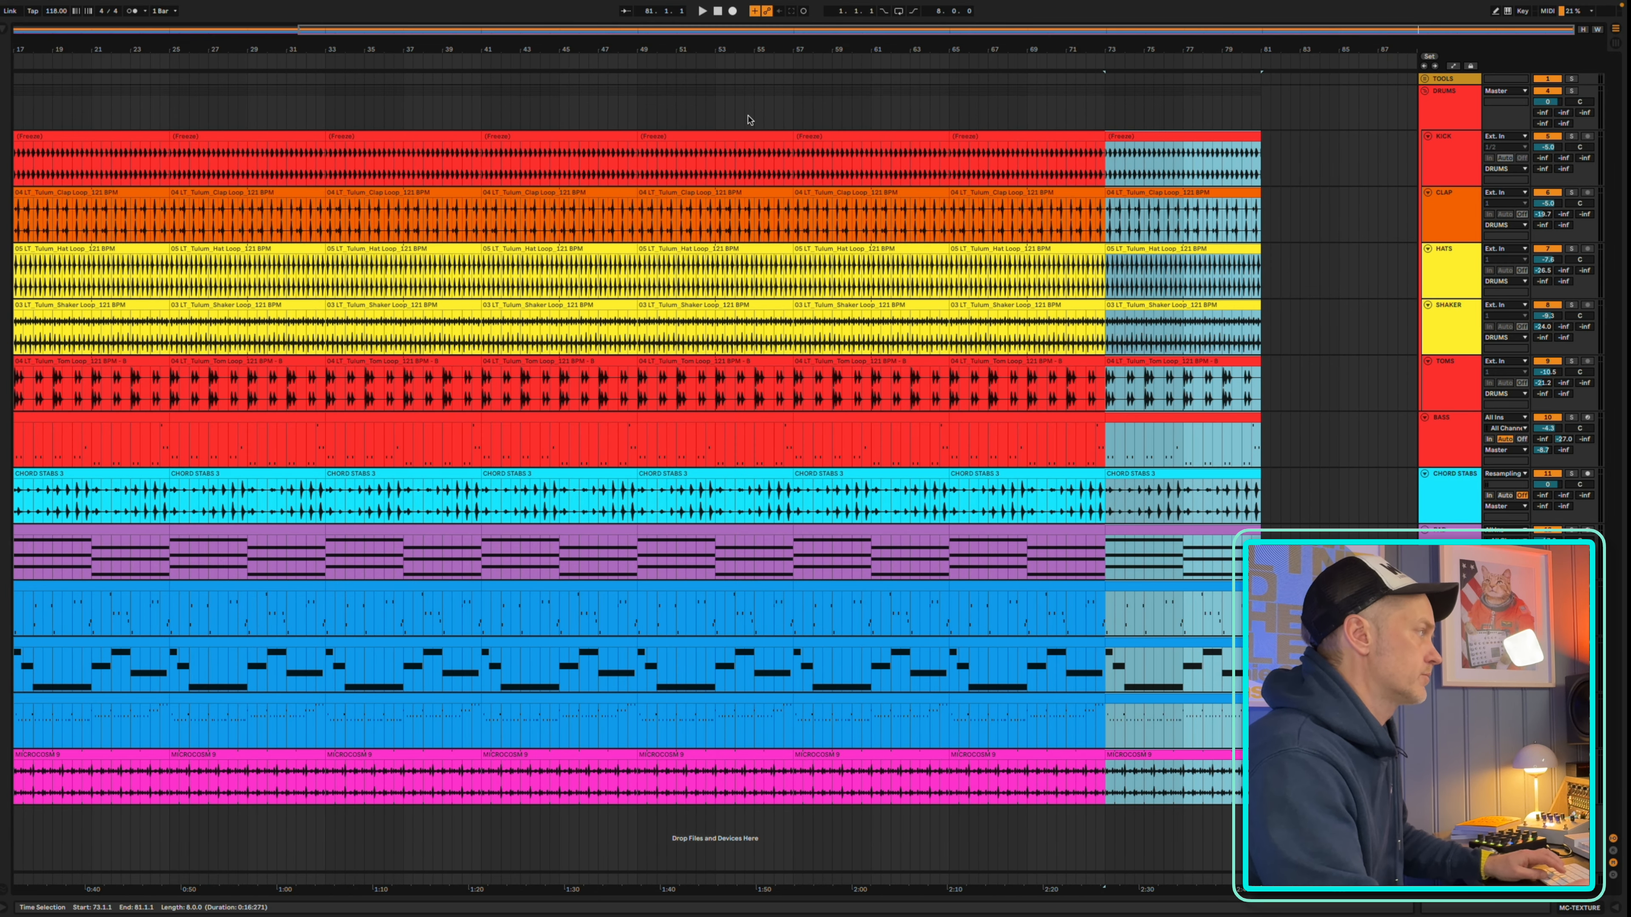
key(super+d)
key(super+d)
key(super+d)
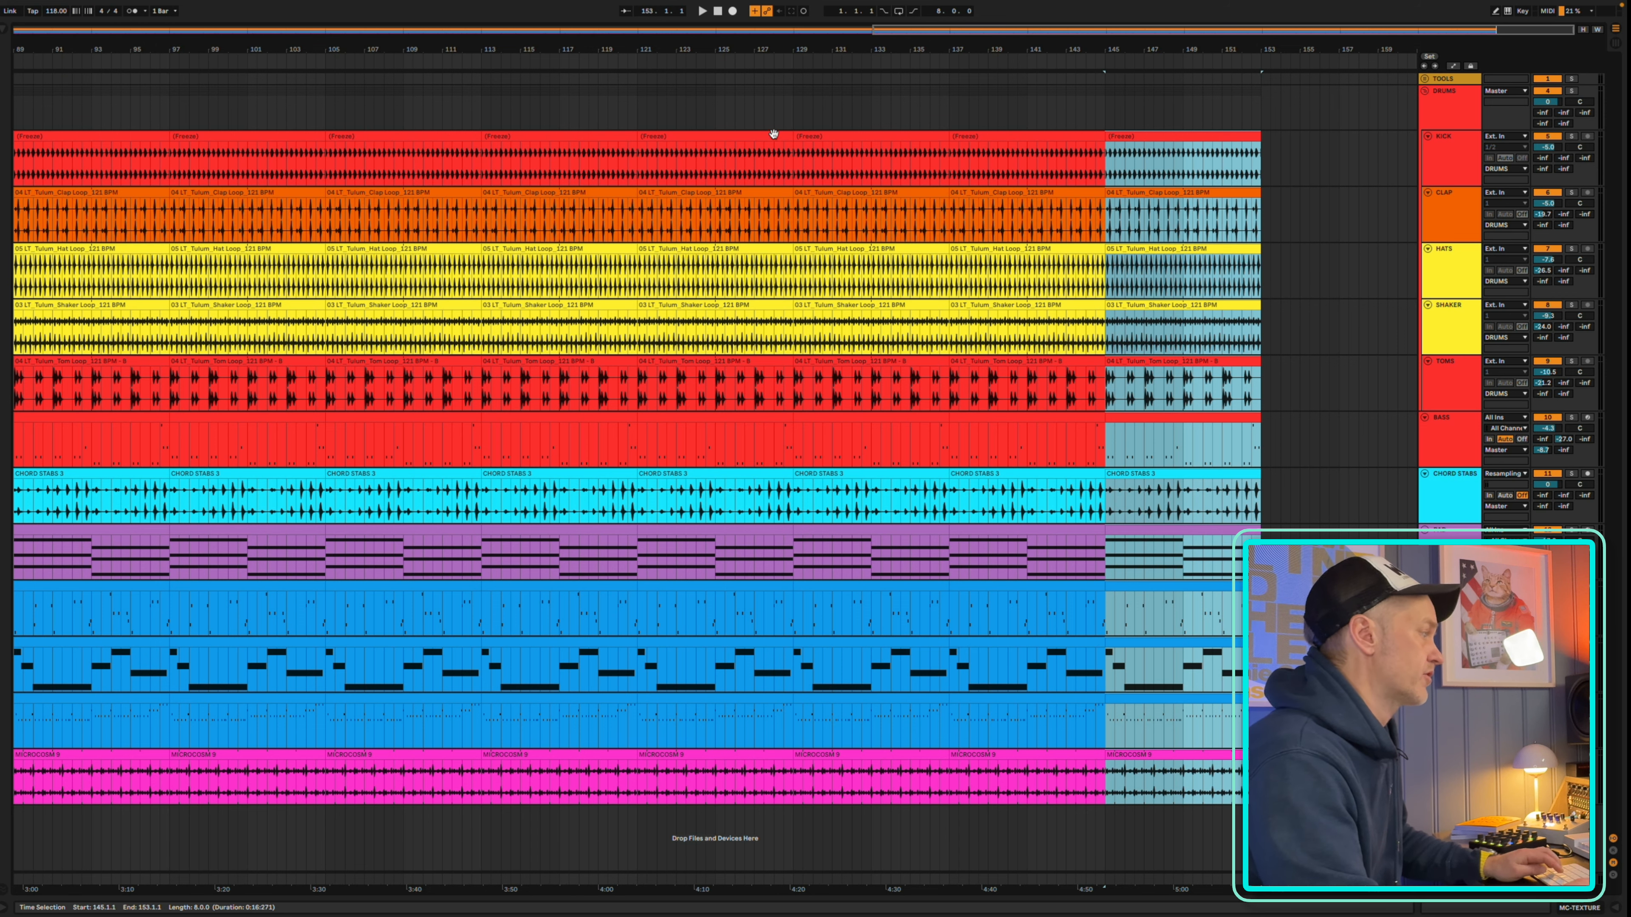
drag(1136, 52, 1293, 47)
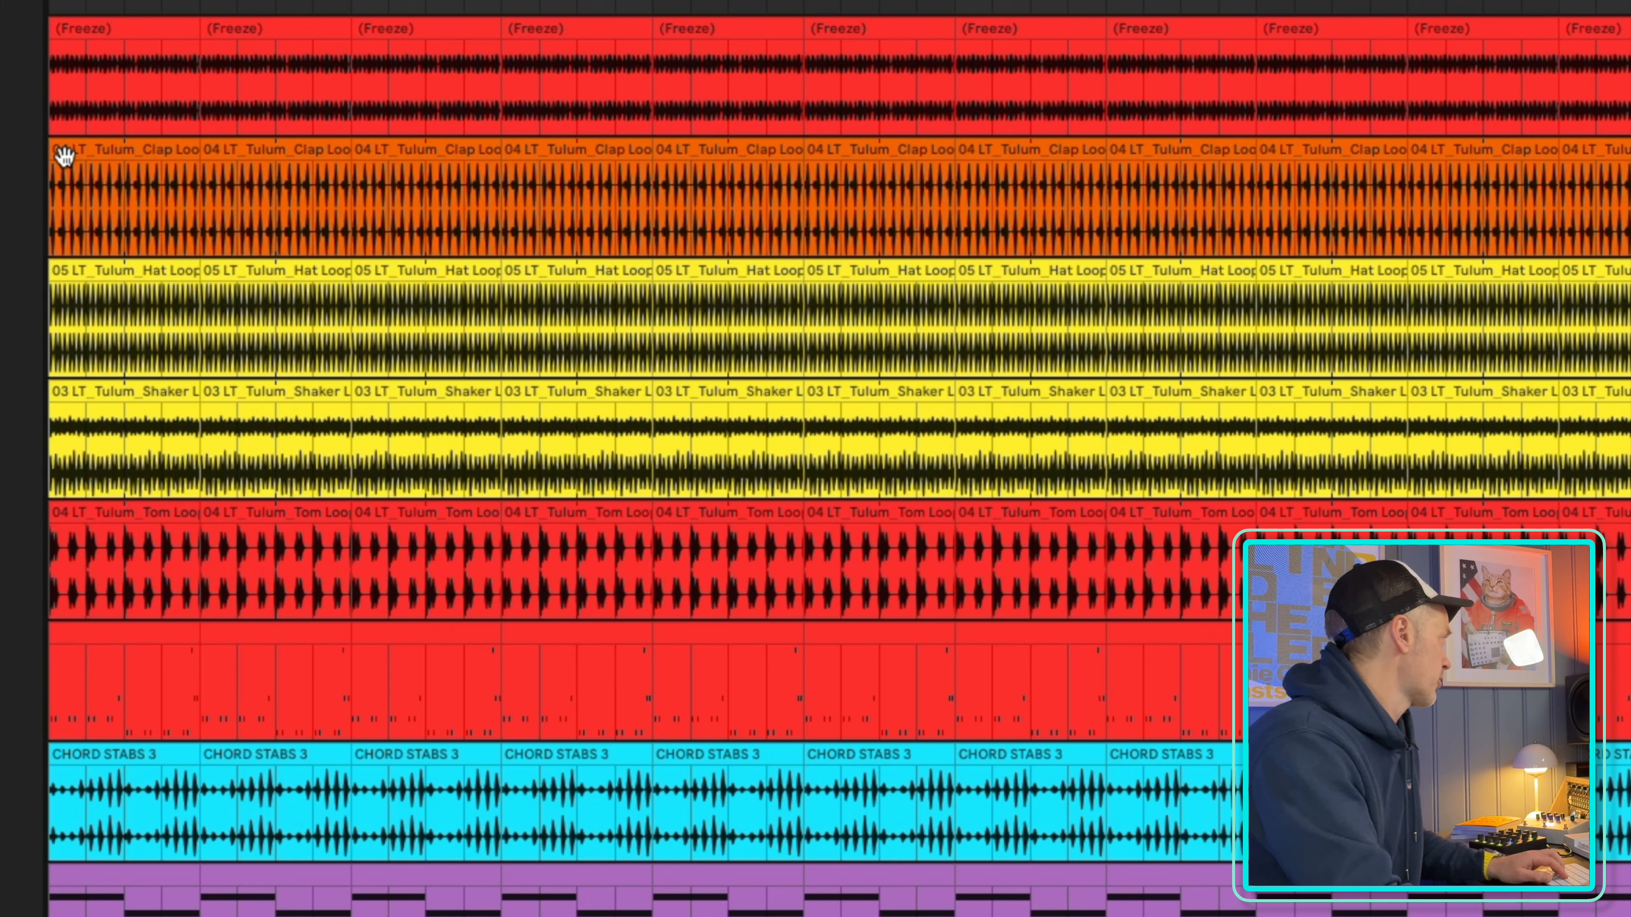
click(64, 156)
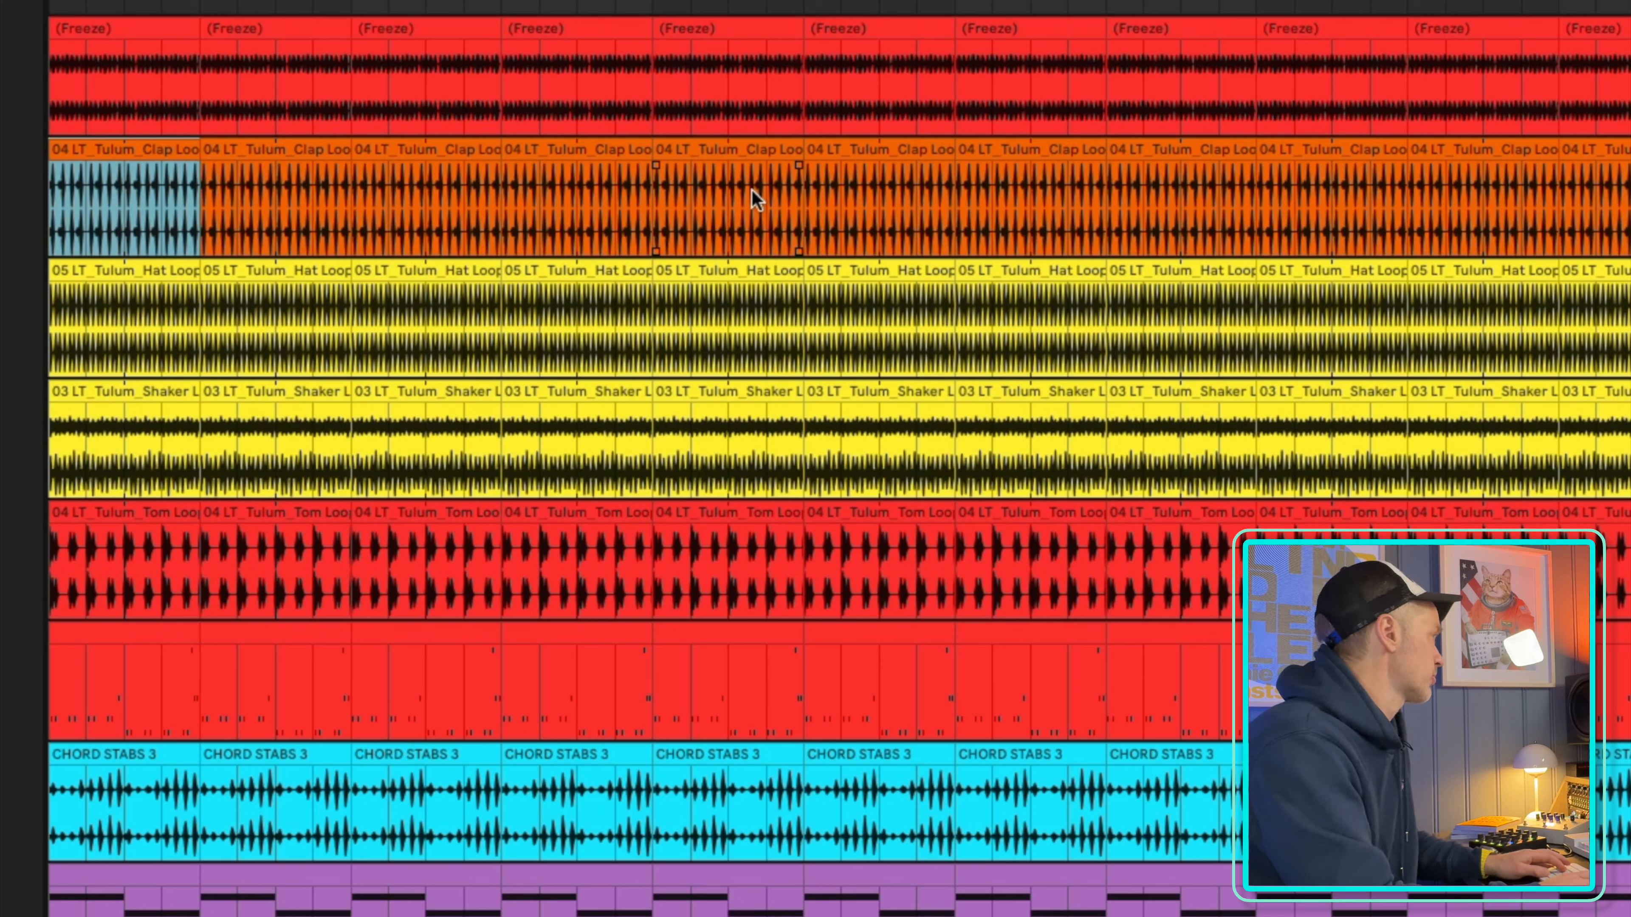
key(Delete)
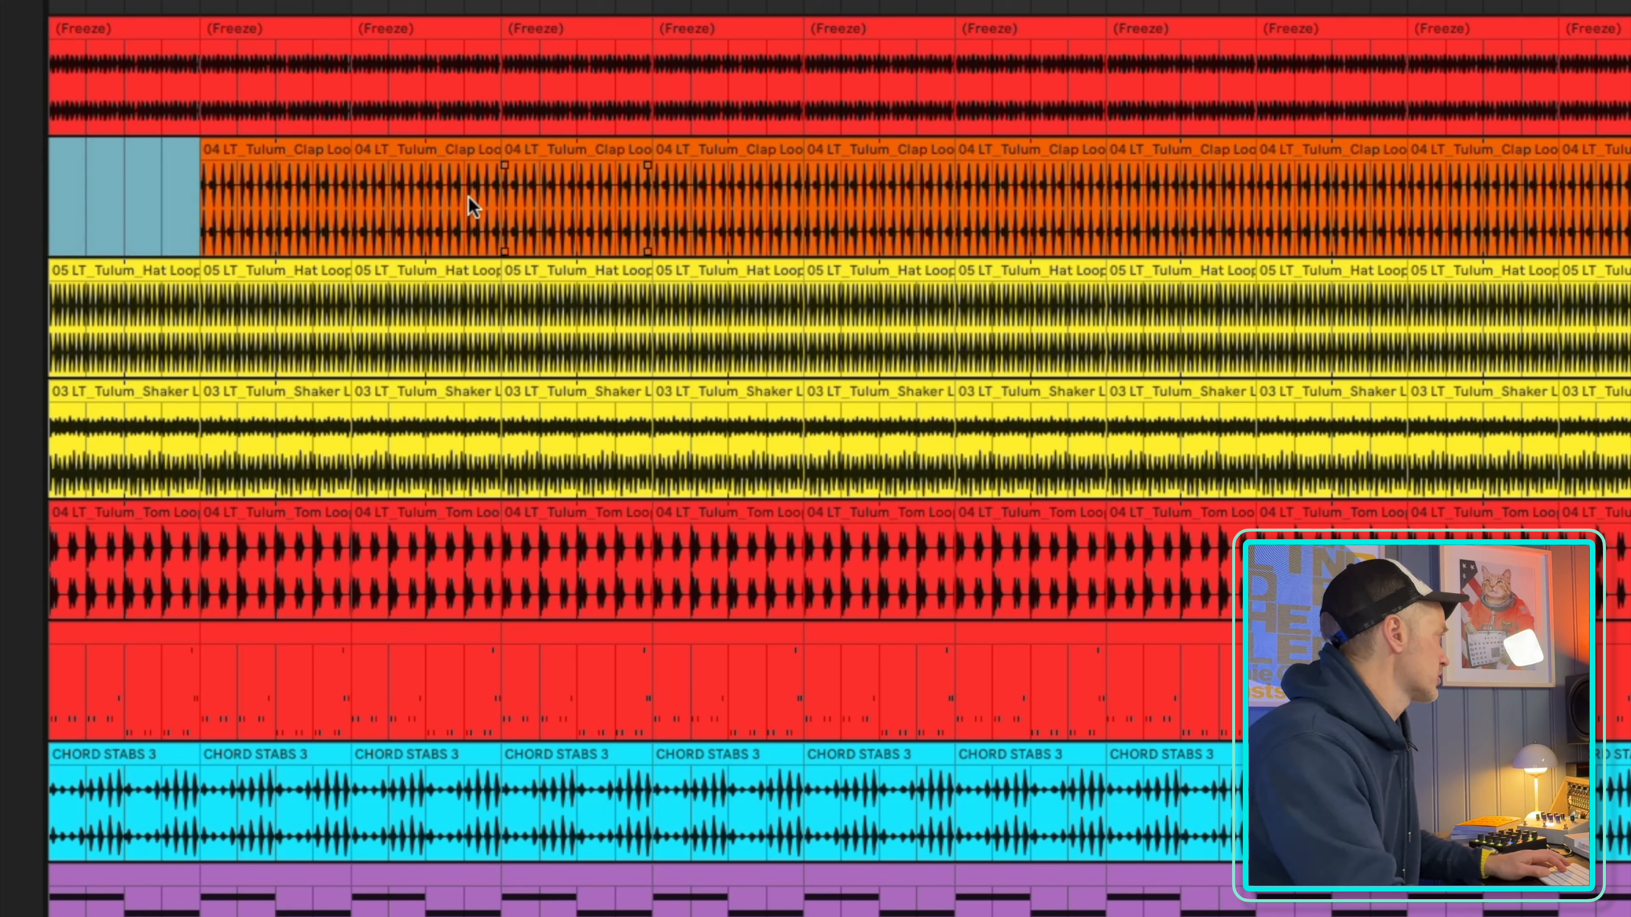
click(304, 154)
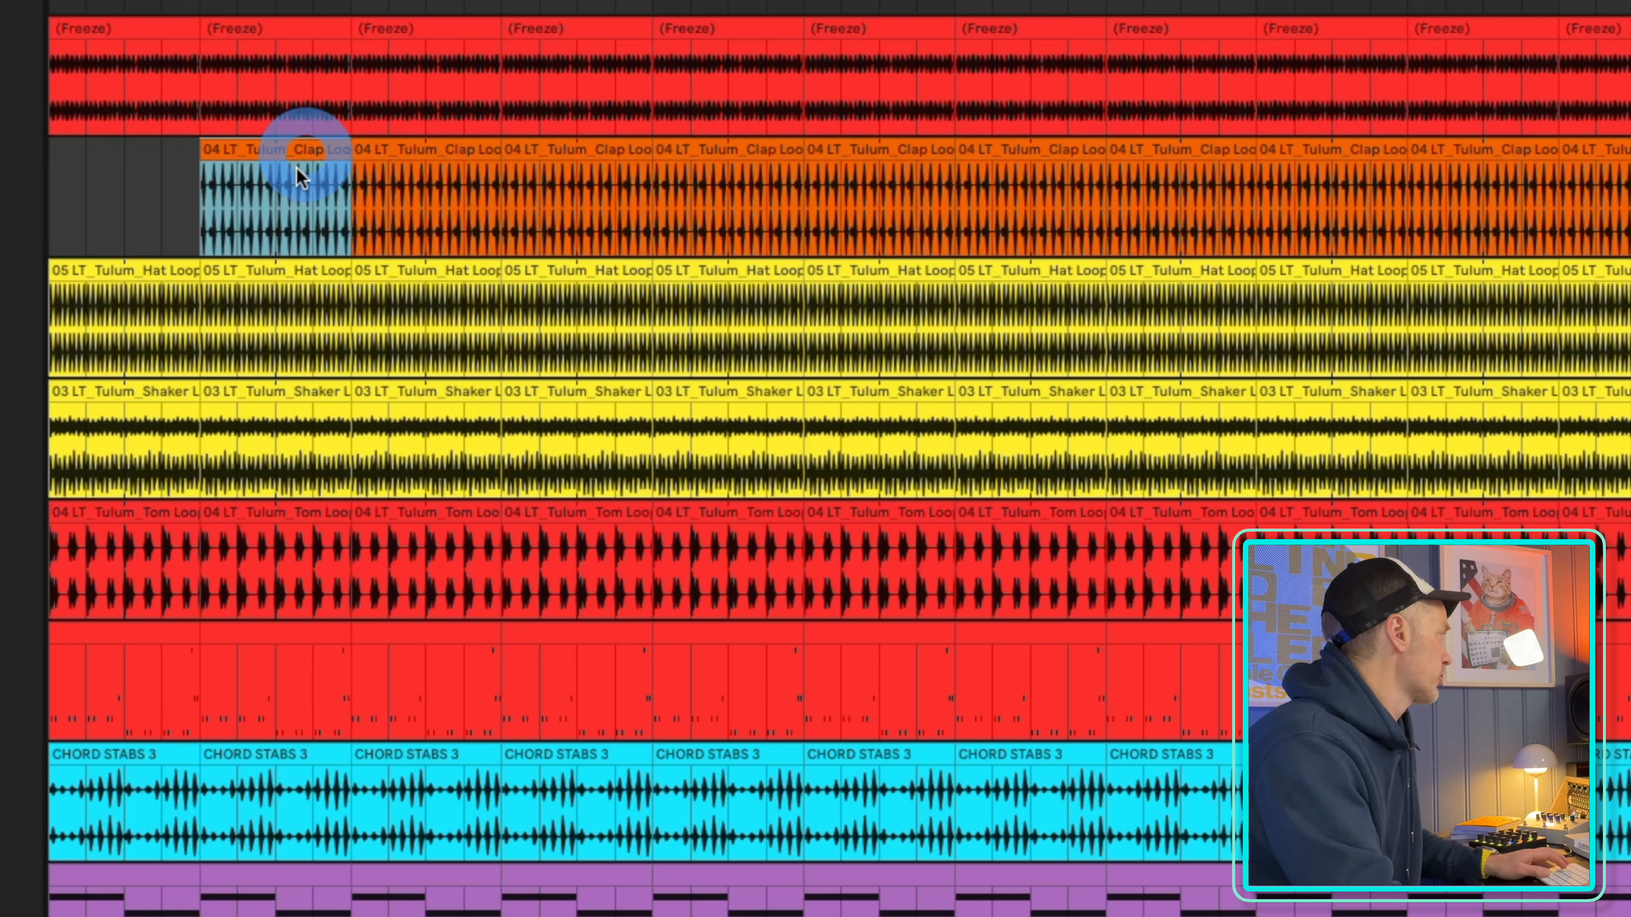
key(super+z)
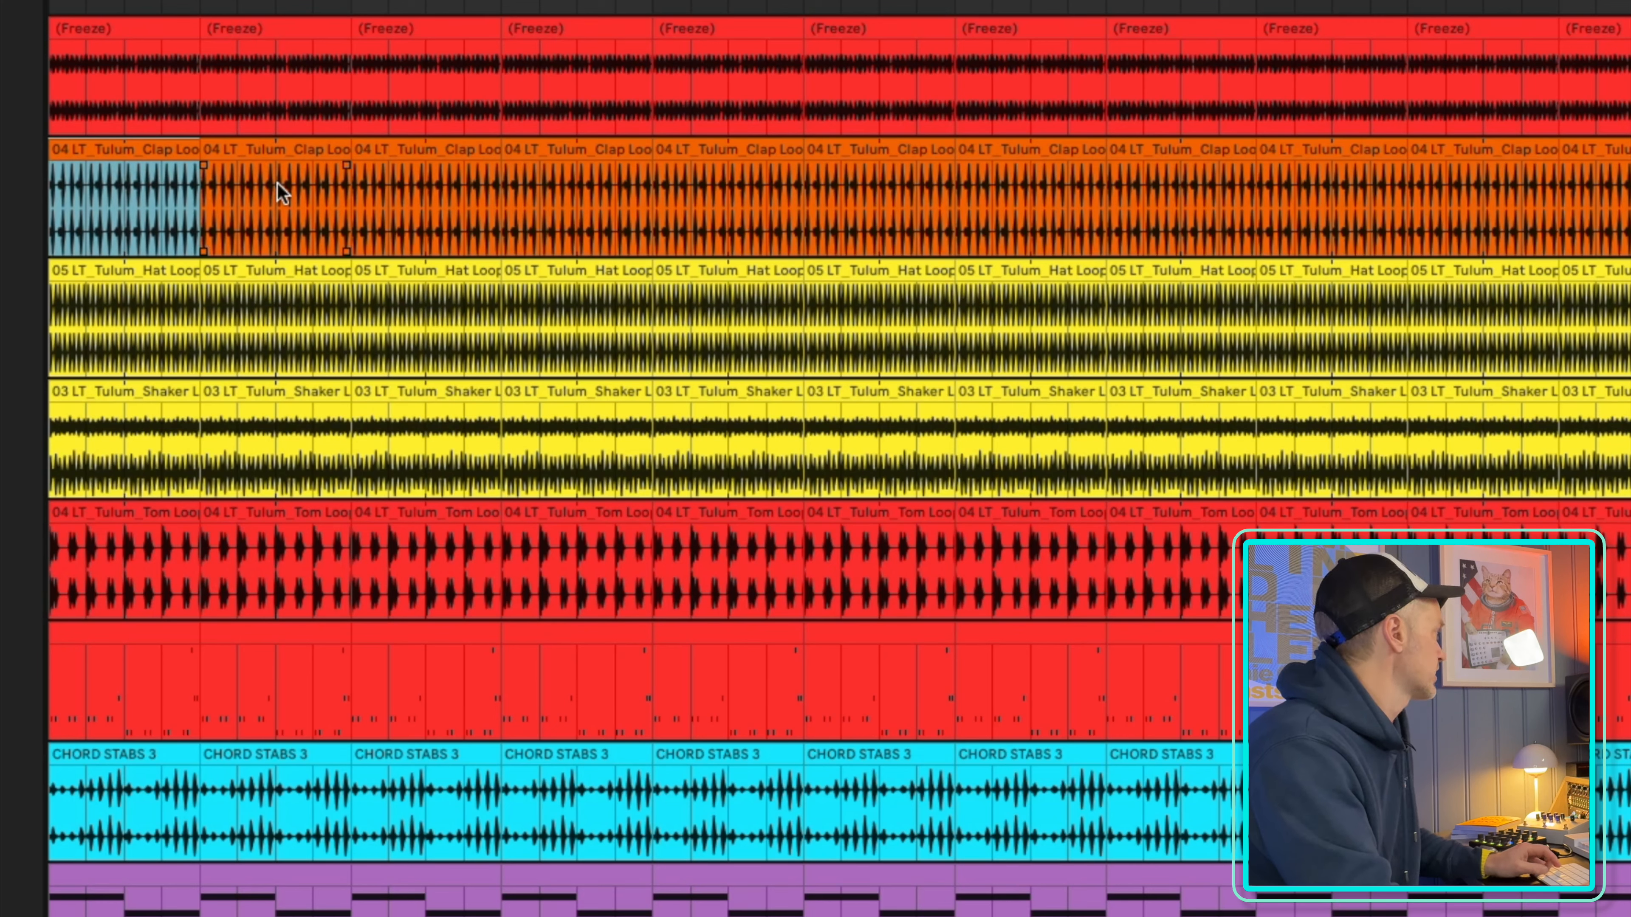
Delete the first clap clip (bars 1 to 9) and the first two shaker clips (bars 1 to 17)
click(109, 152)
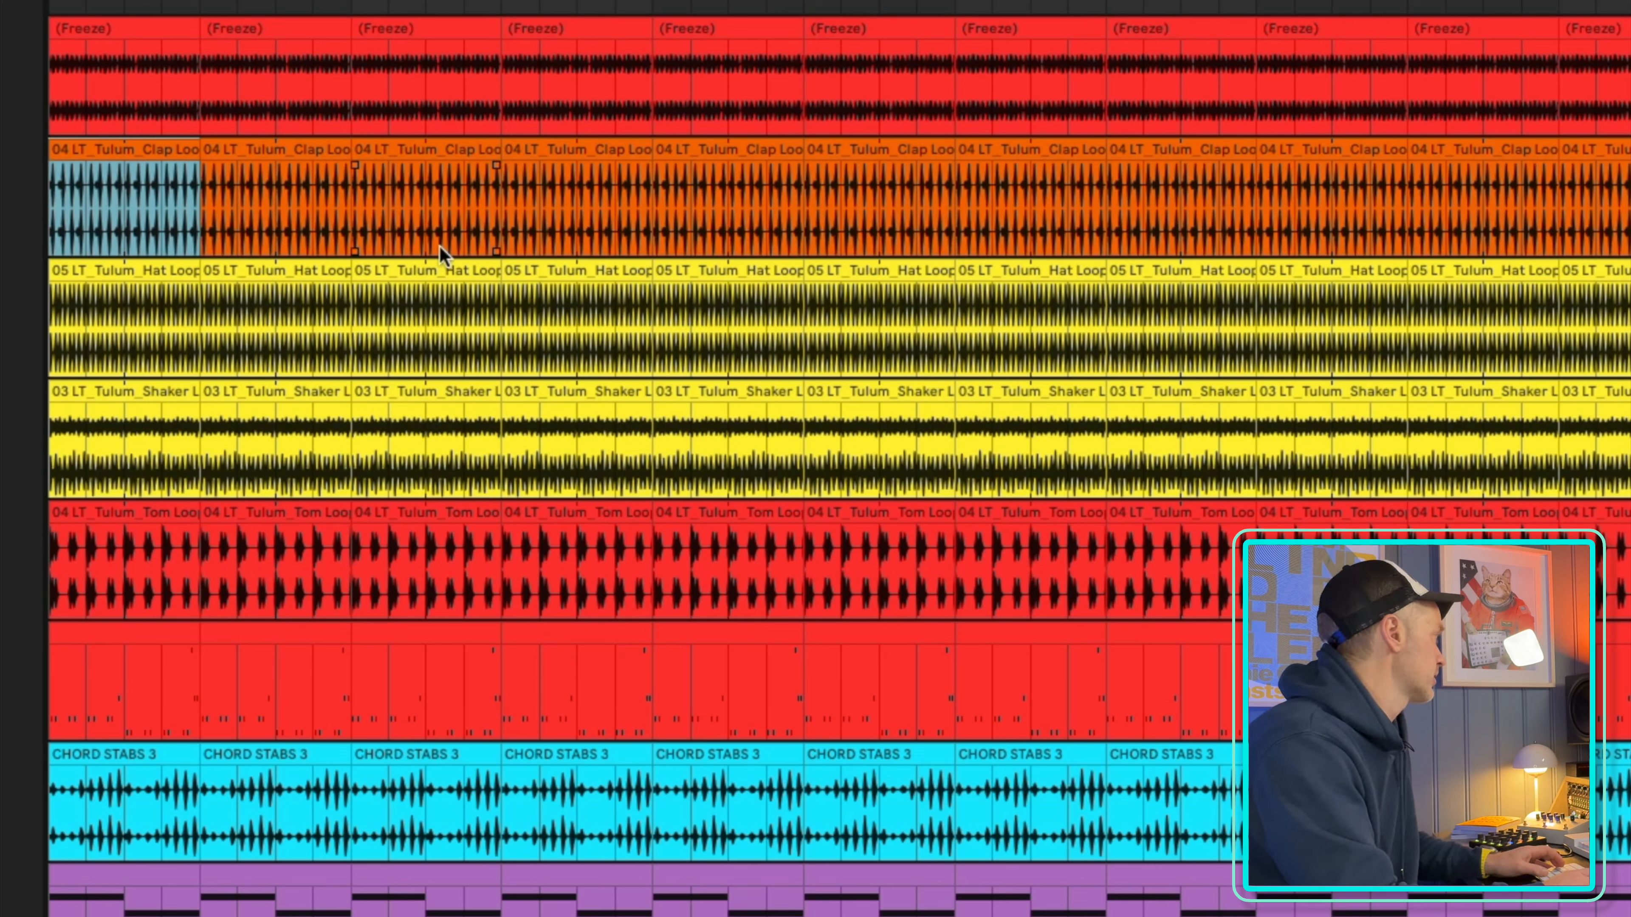
key(Delete)
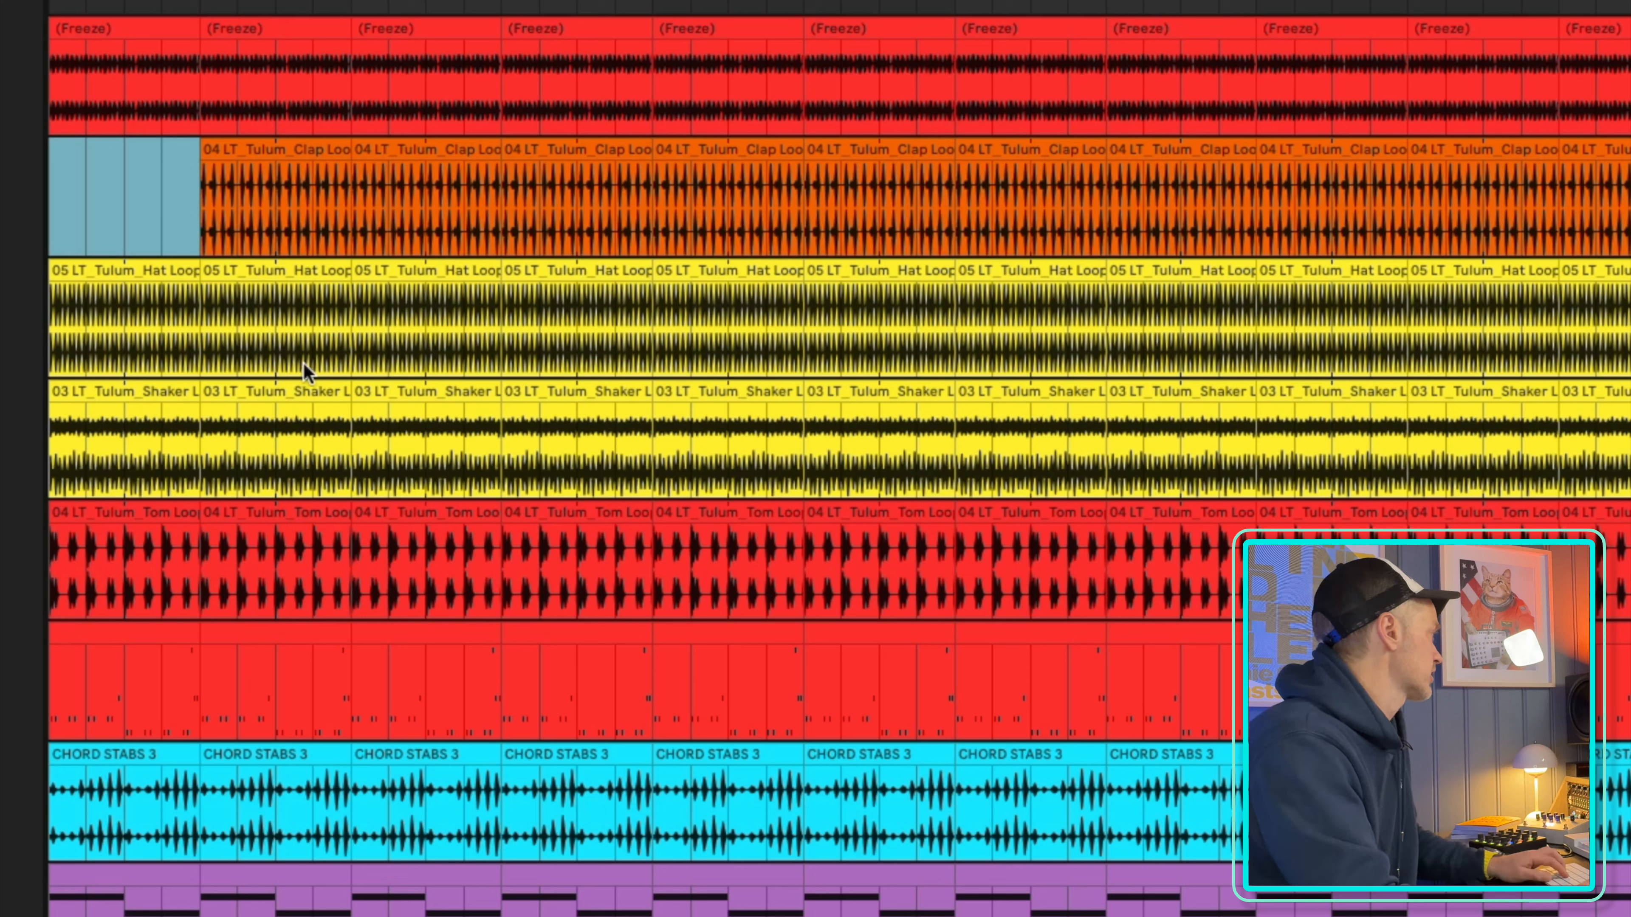
click(121, 398)
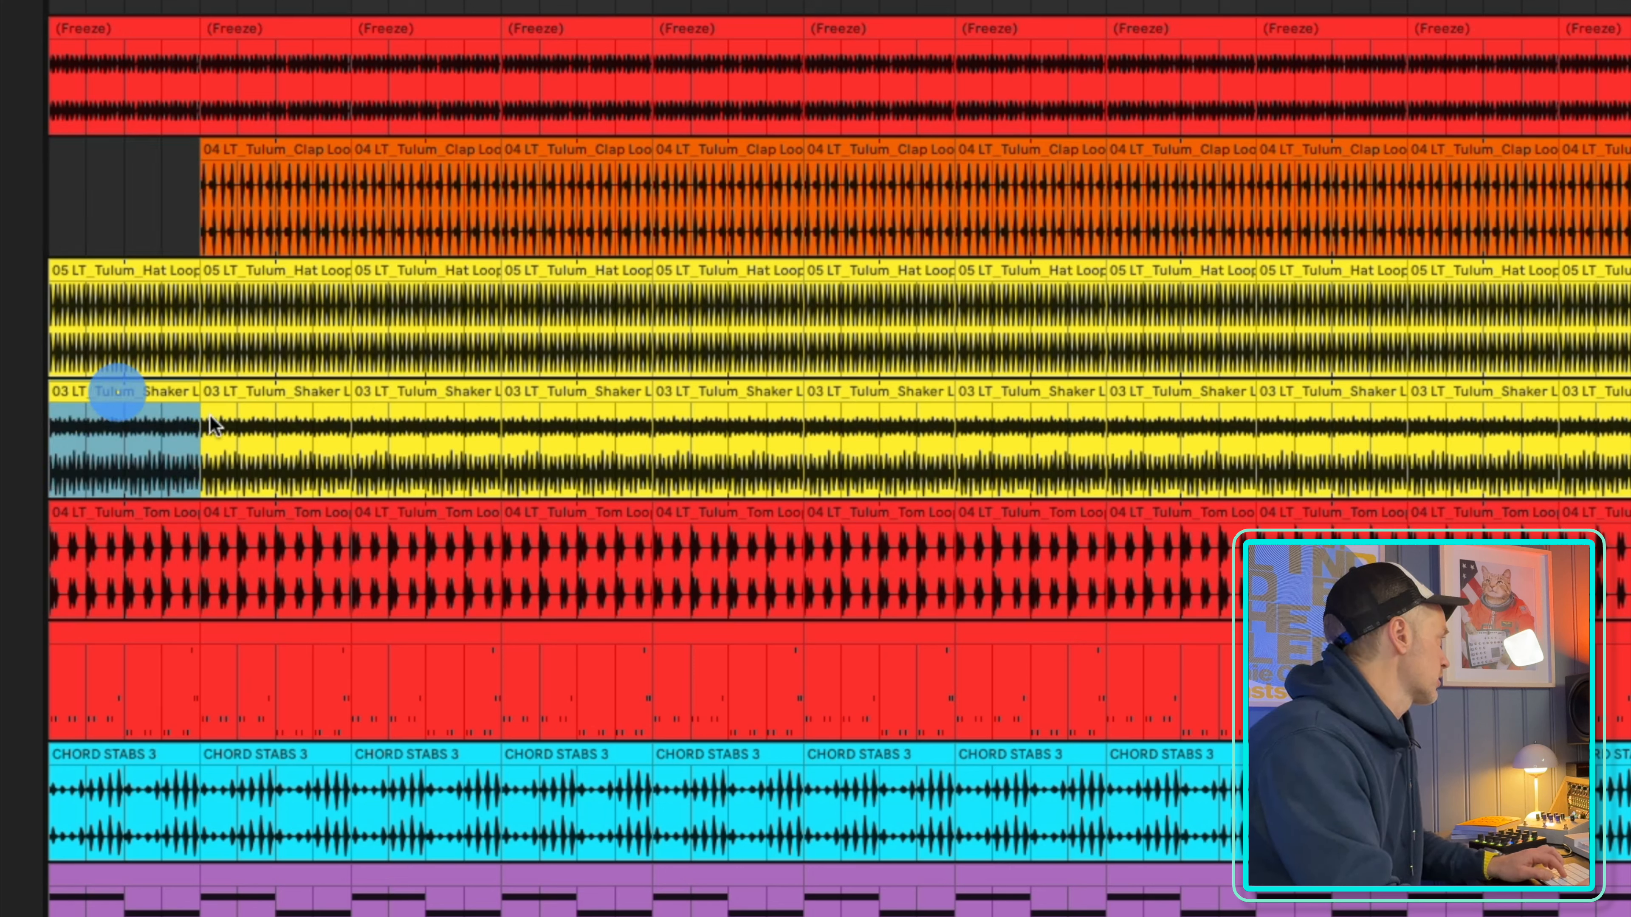
shift+click(302, 400)
key(Delete)
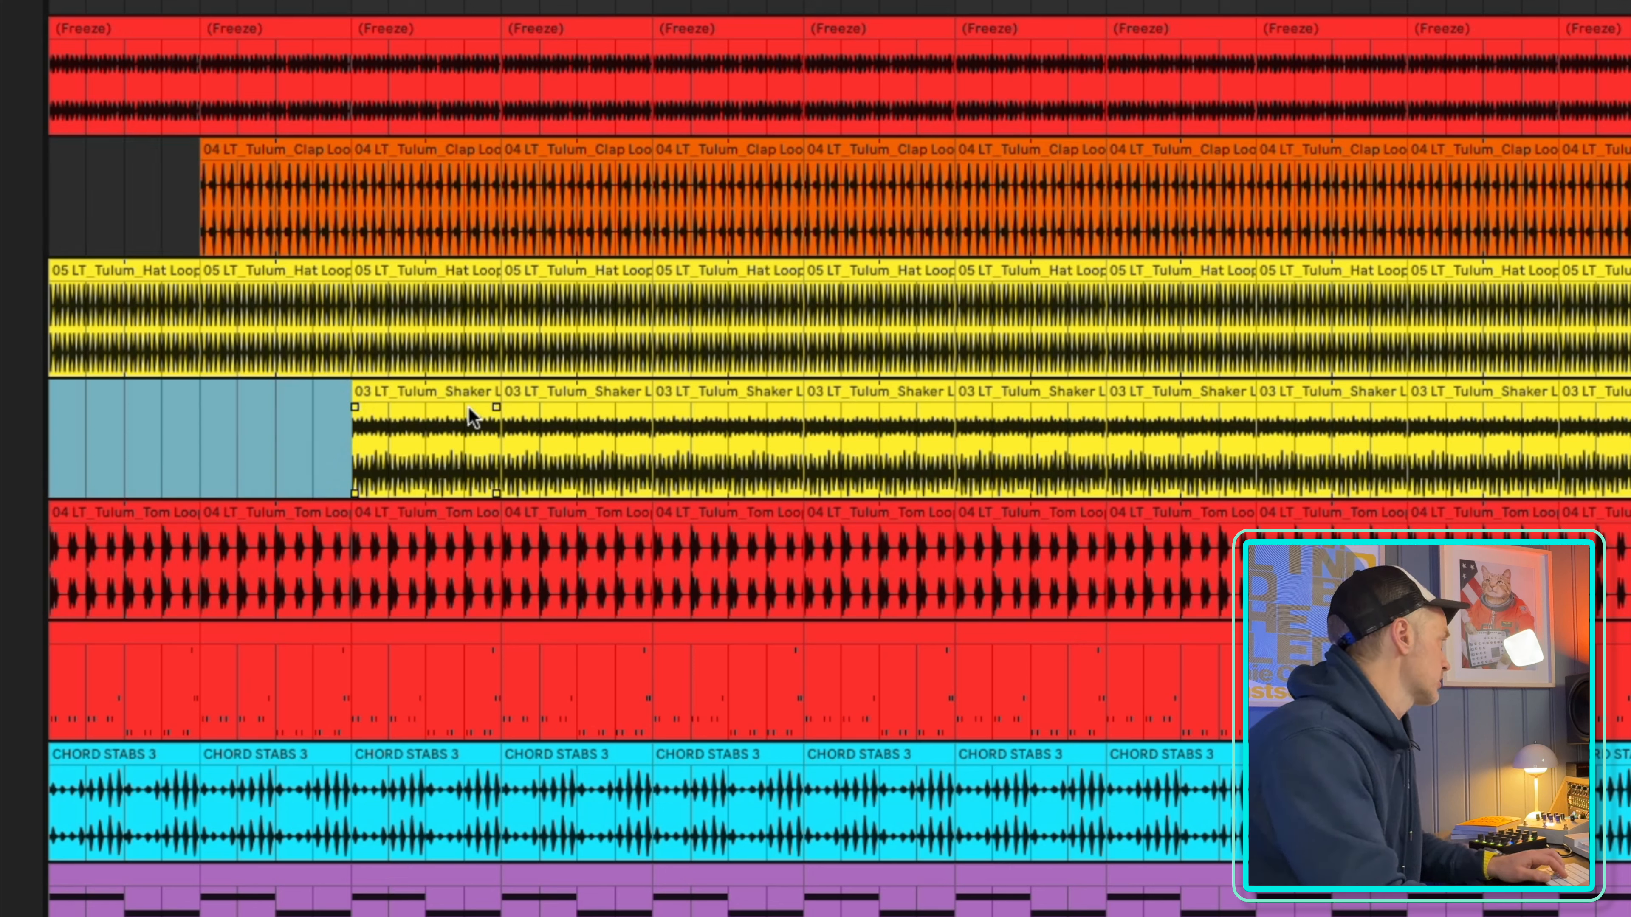
Delete the first two bass clips so the bass enters at bar 17
click(110, 640)
key(Delete)
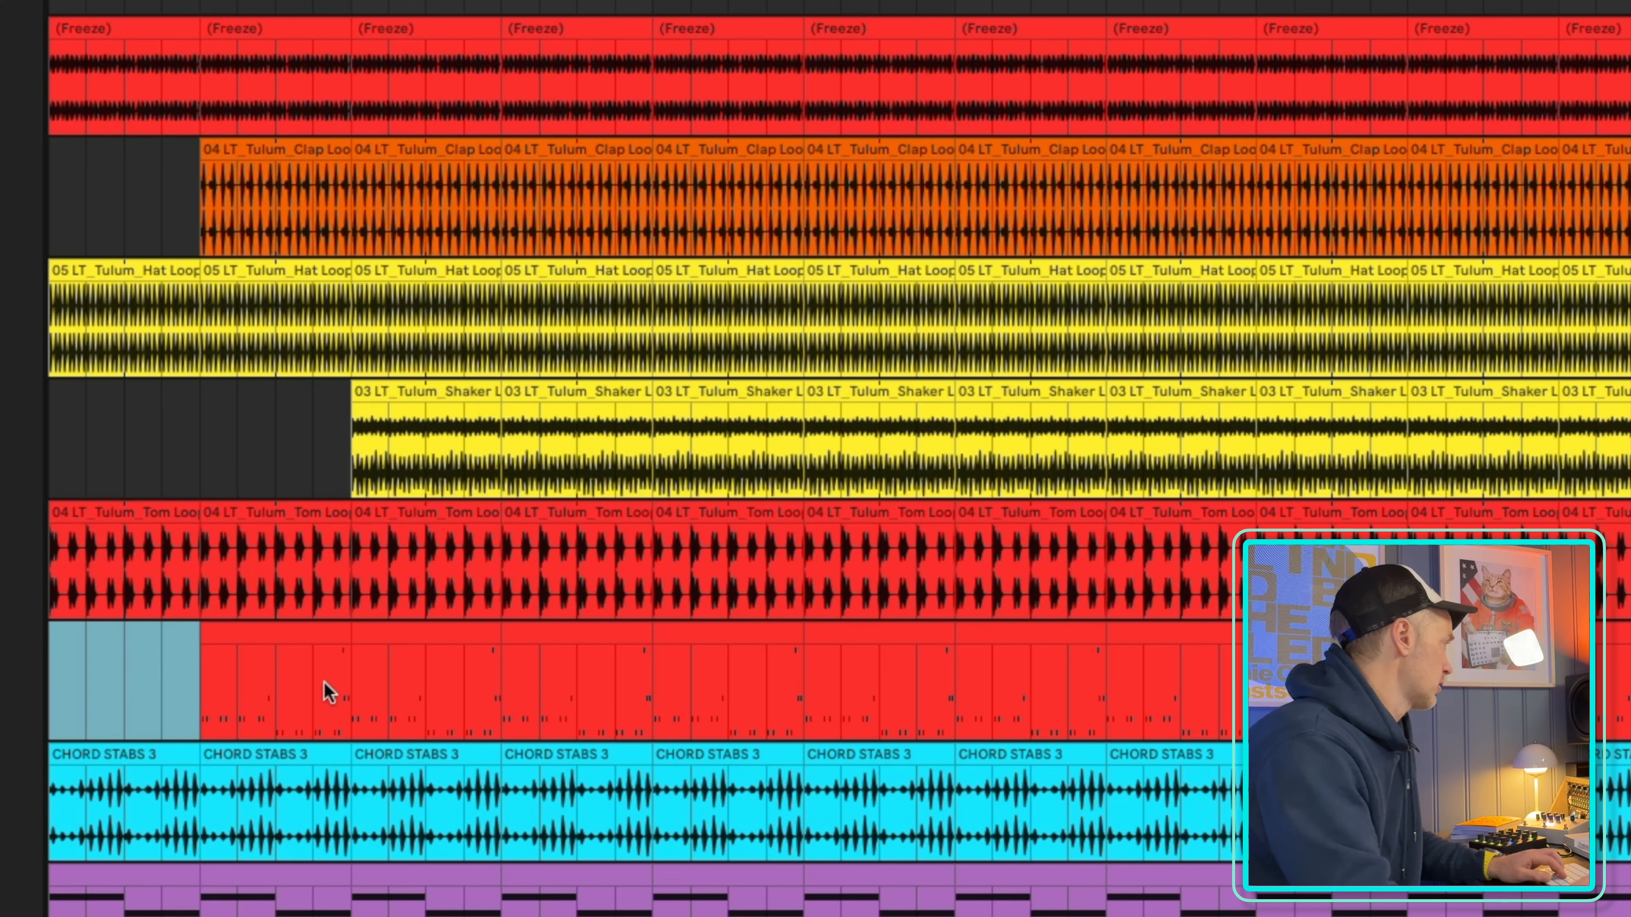
click(276, 642)
key(Delete)
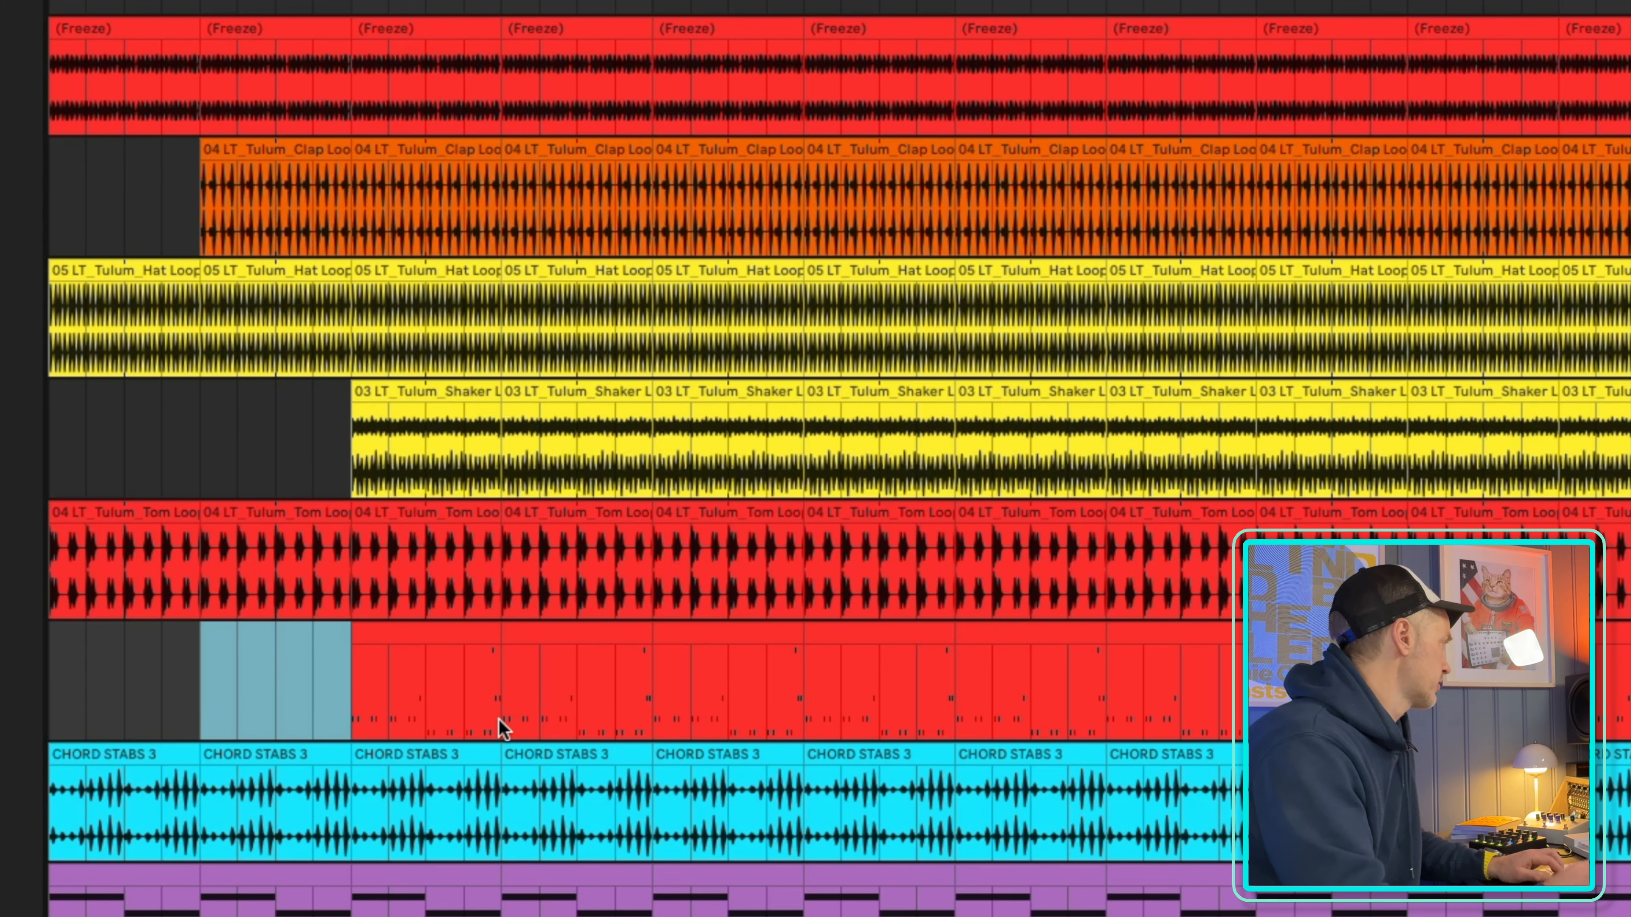
Delete the first four clips on the purple chord track so it enters at bar 33
scroll(215, 856, down, 3)
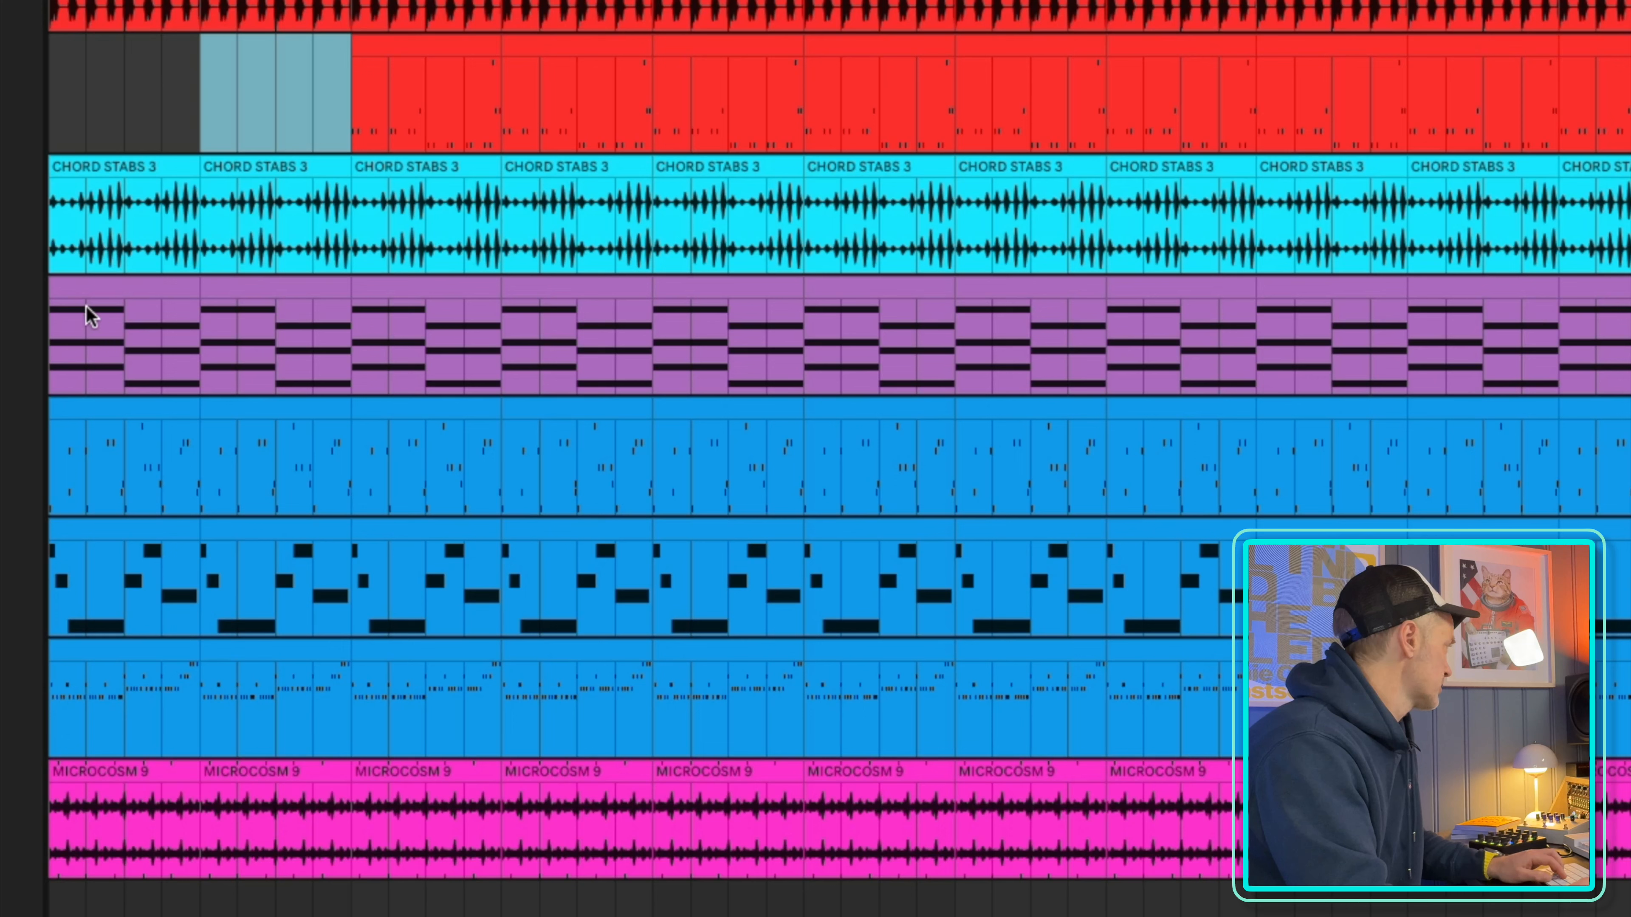
click(85, 296)
click(267, 297)
click(106, 292)
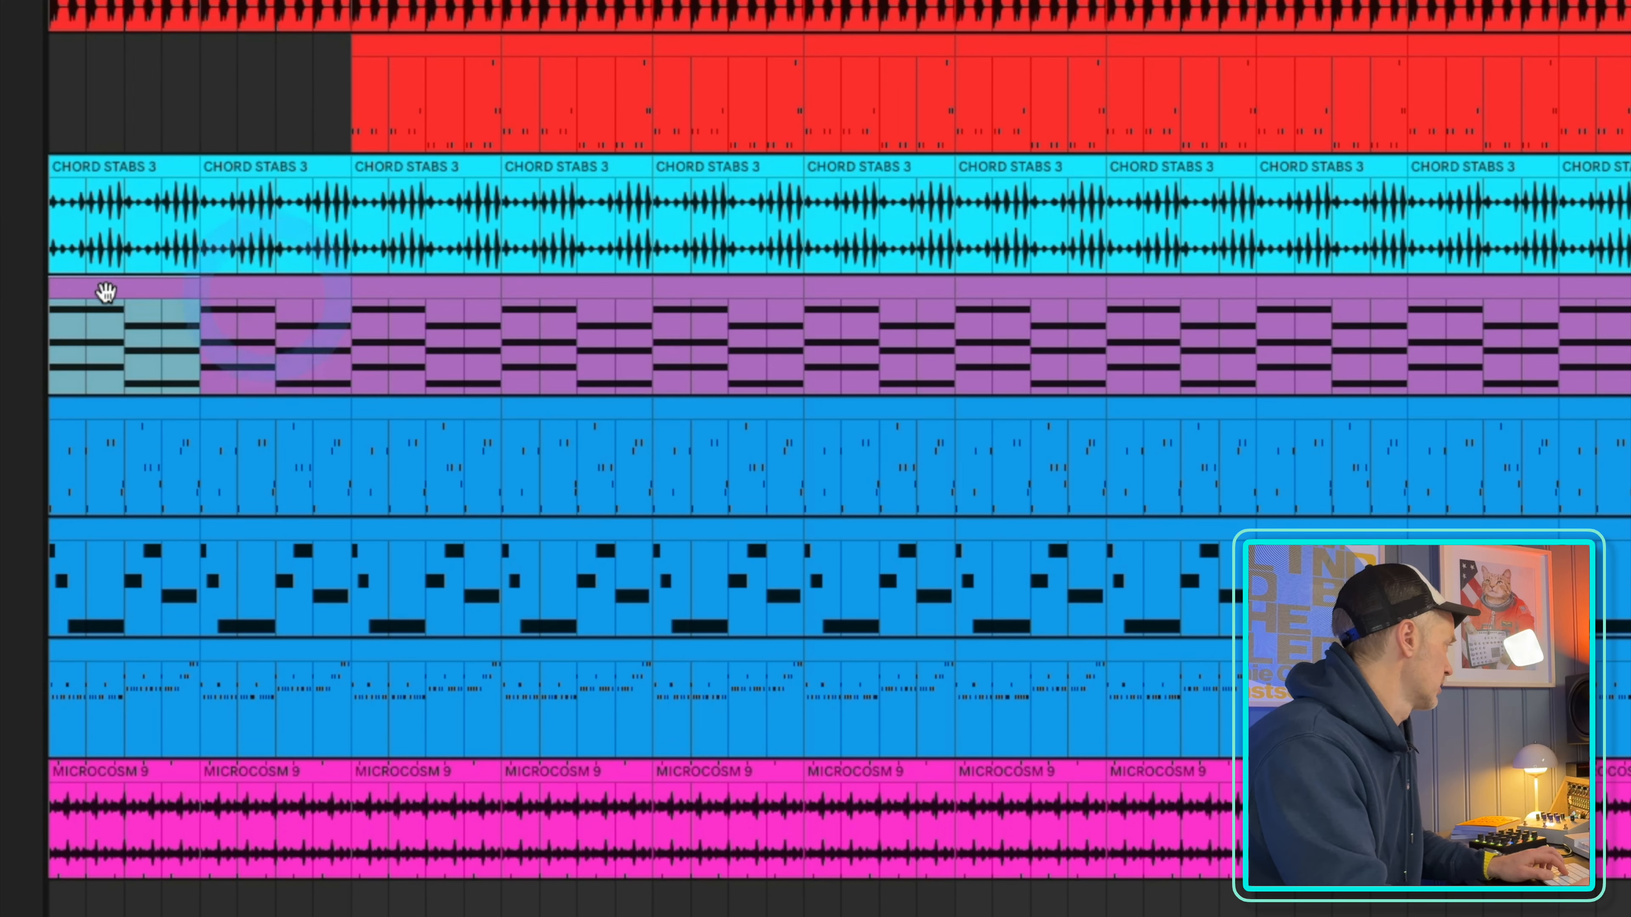
shift+click(571, 297)
key(Delete)
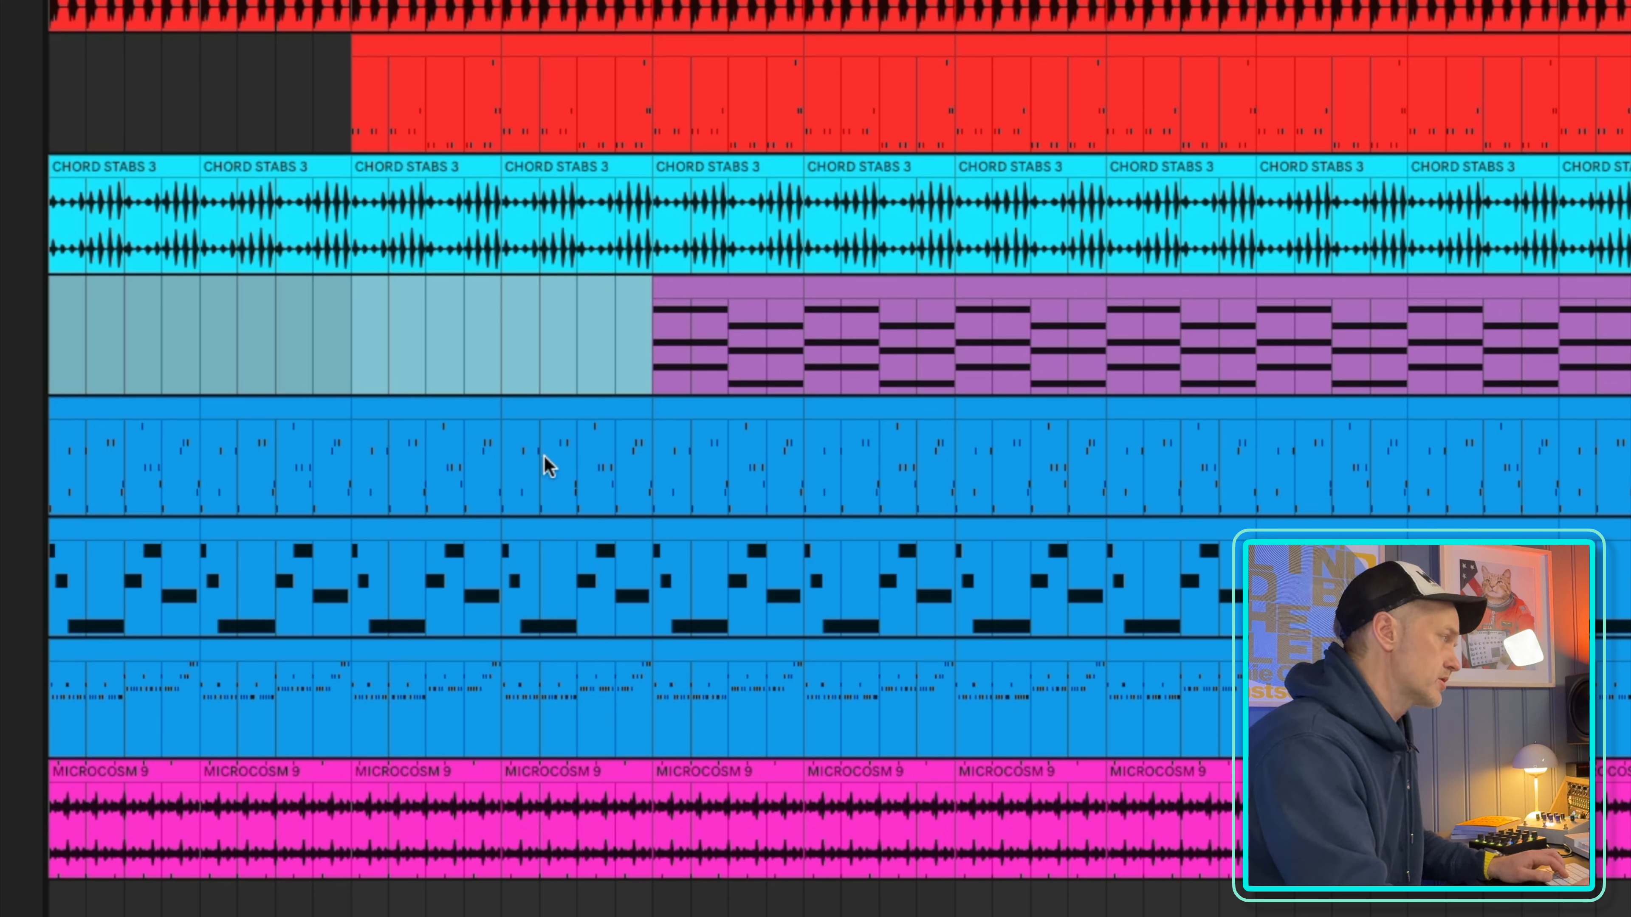
Delete the first two clips on each of the three blue MIDI tracks so they enter at bar 17
click(125, 412)
shift+click(262, 411)
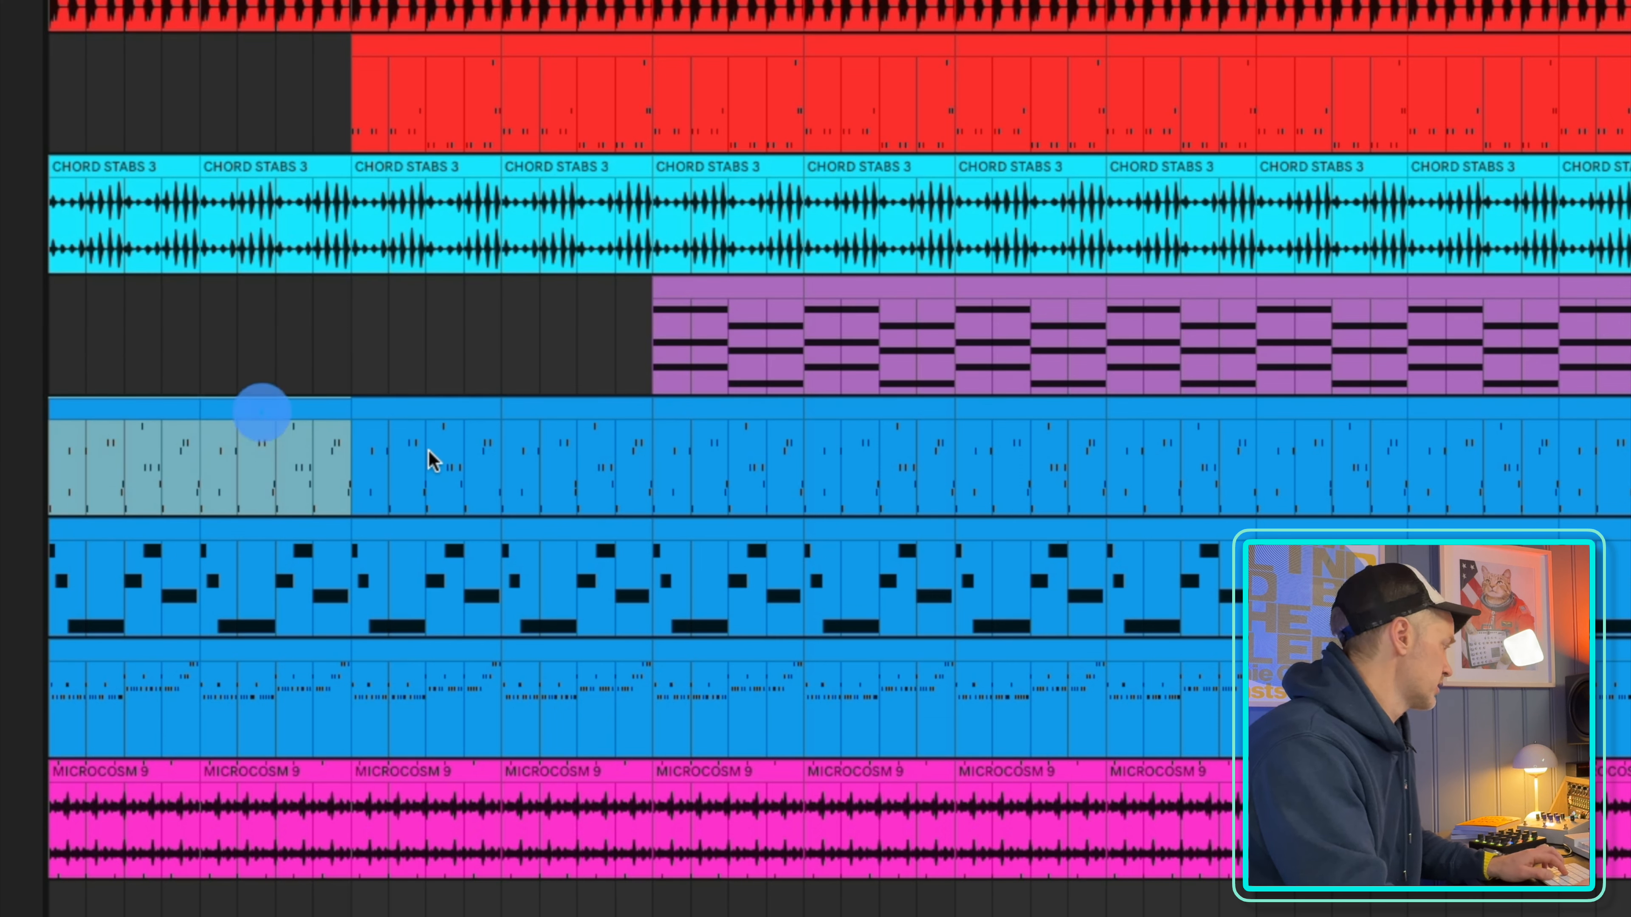
key(Delete)
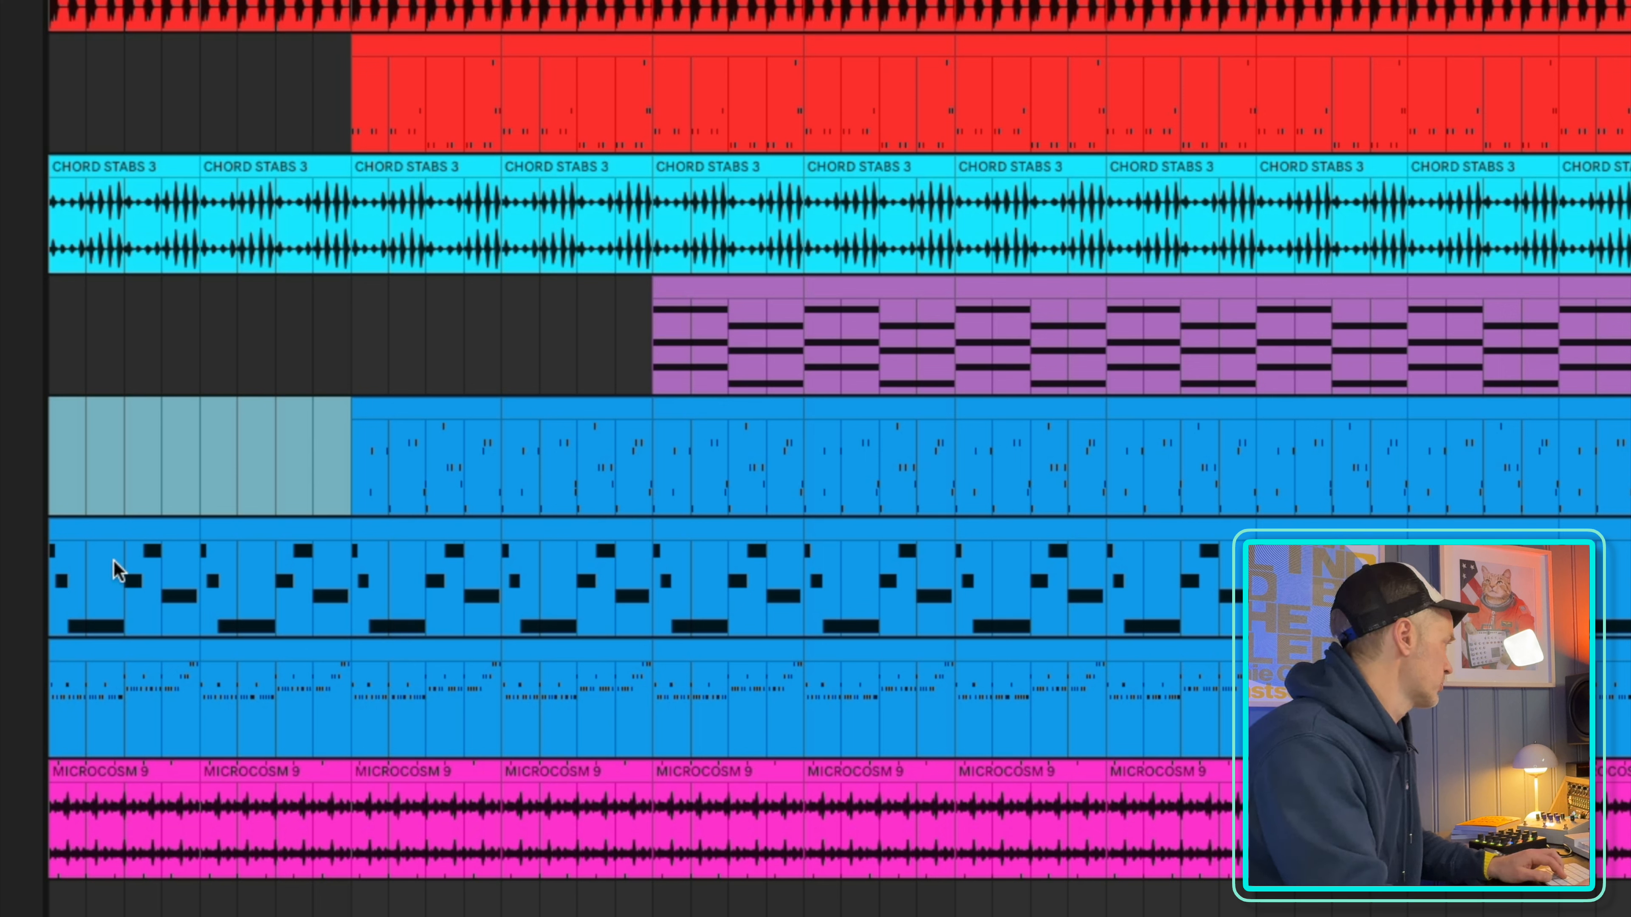
click(103, 543)
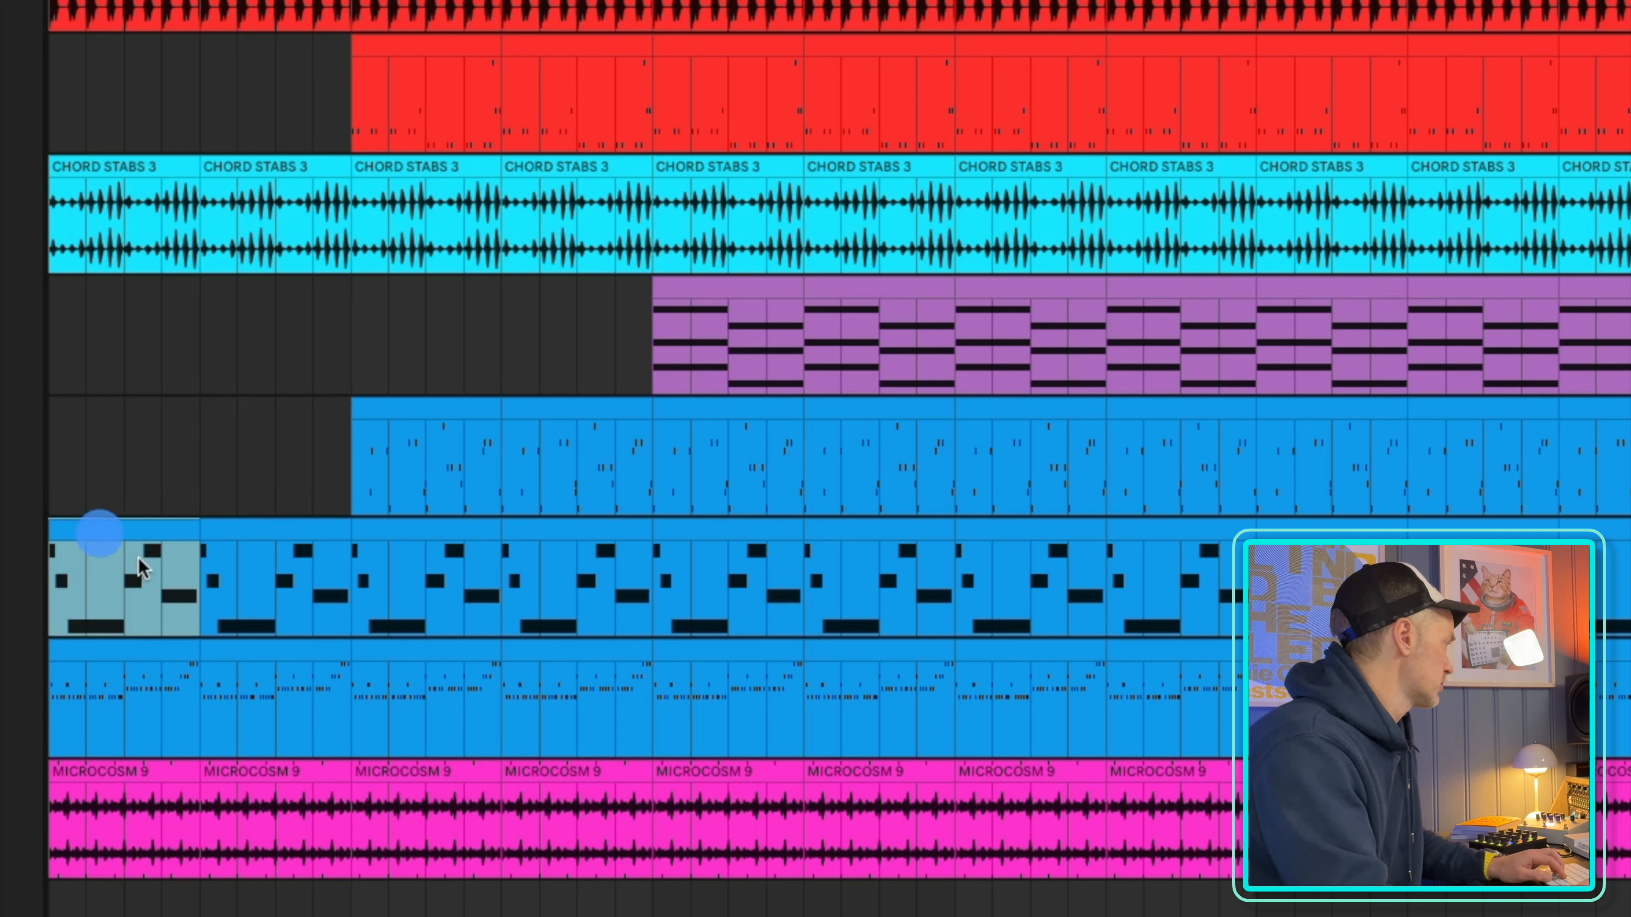
shift+click(289, 658)
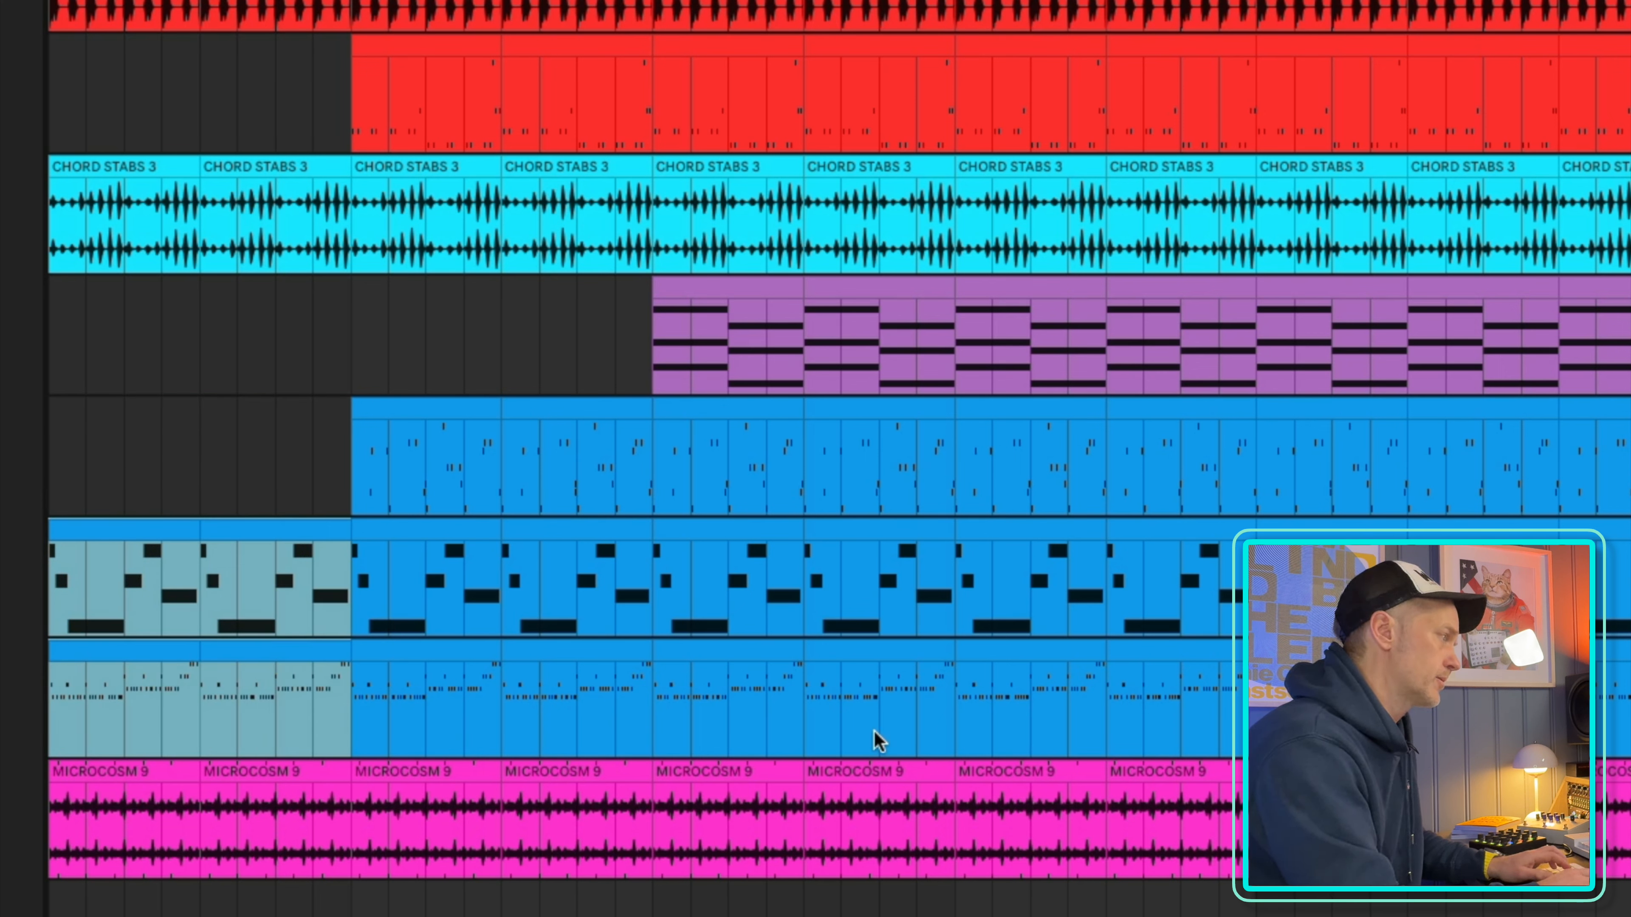
key(Delete)
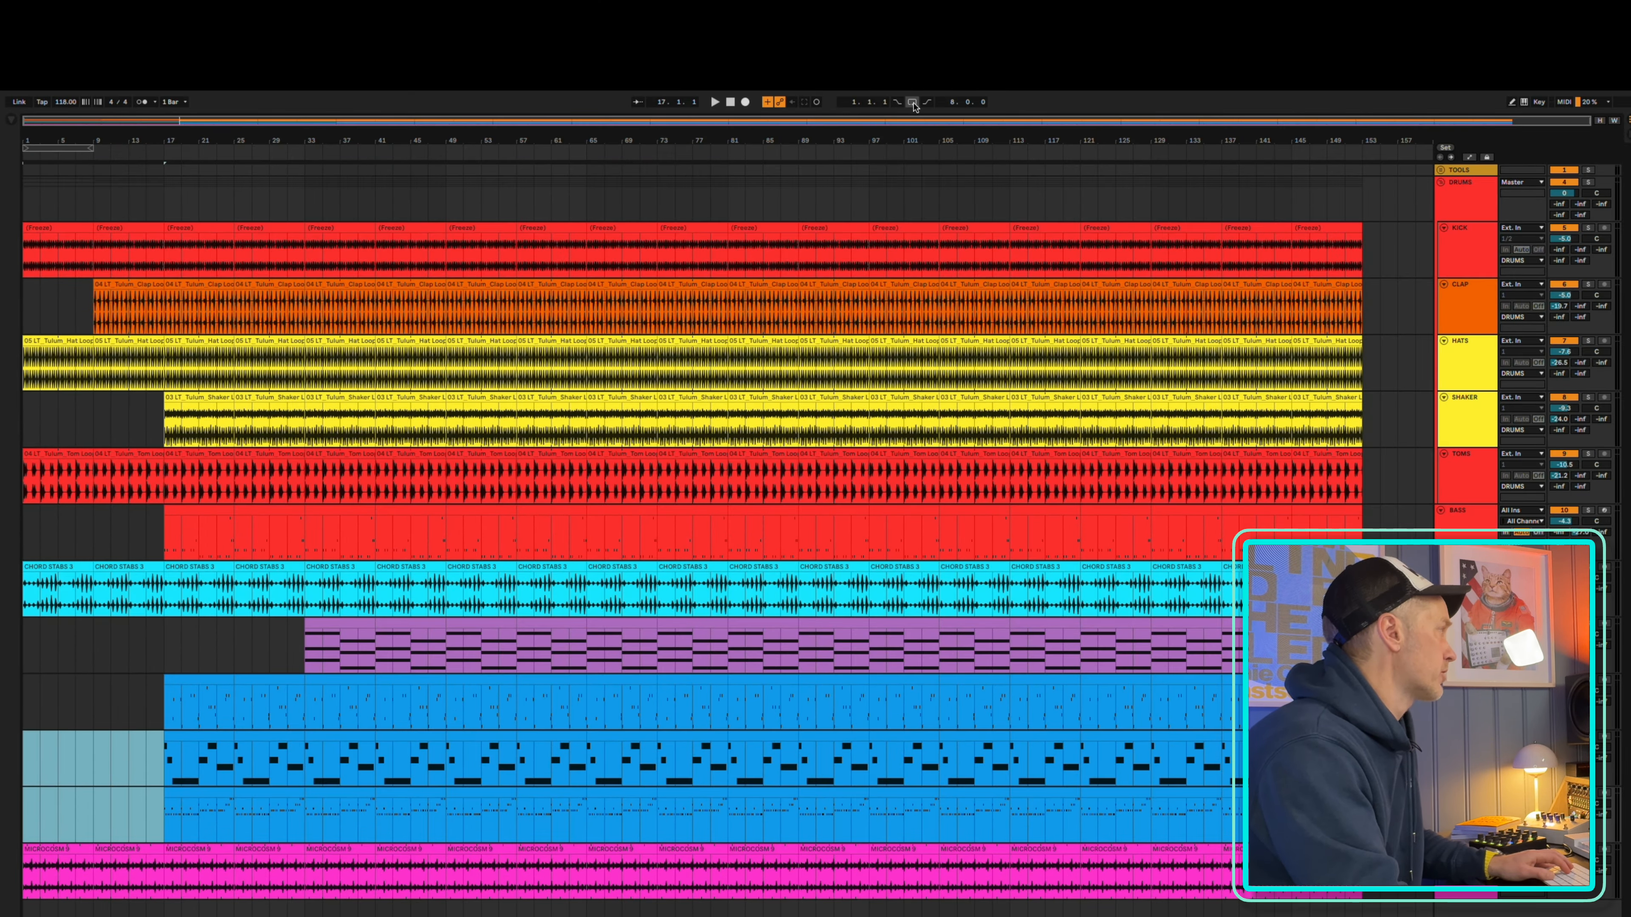
Loop the length of the first chord stabs clip for playback, and move the loop to bars 9 to 17
click(912, 102)
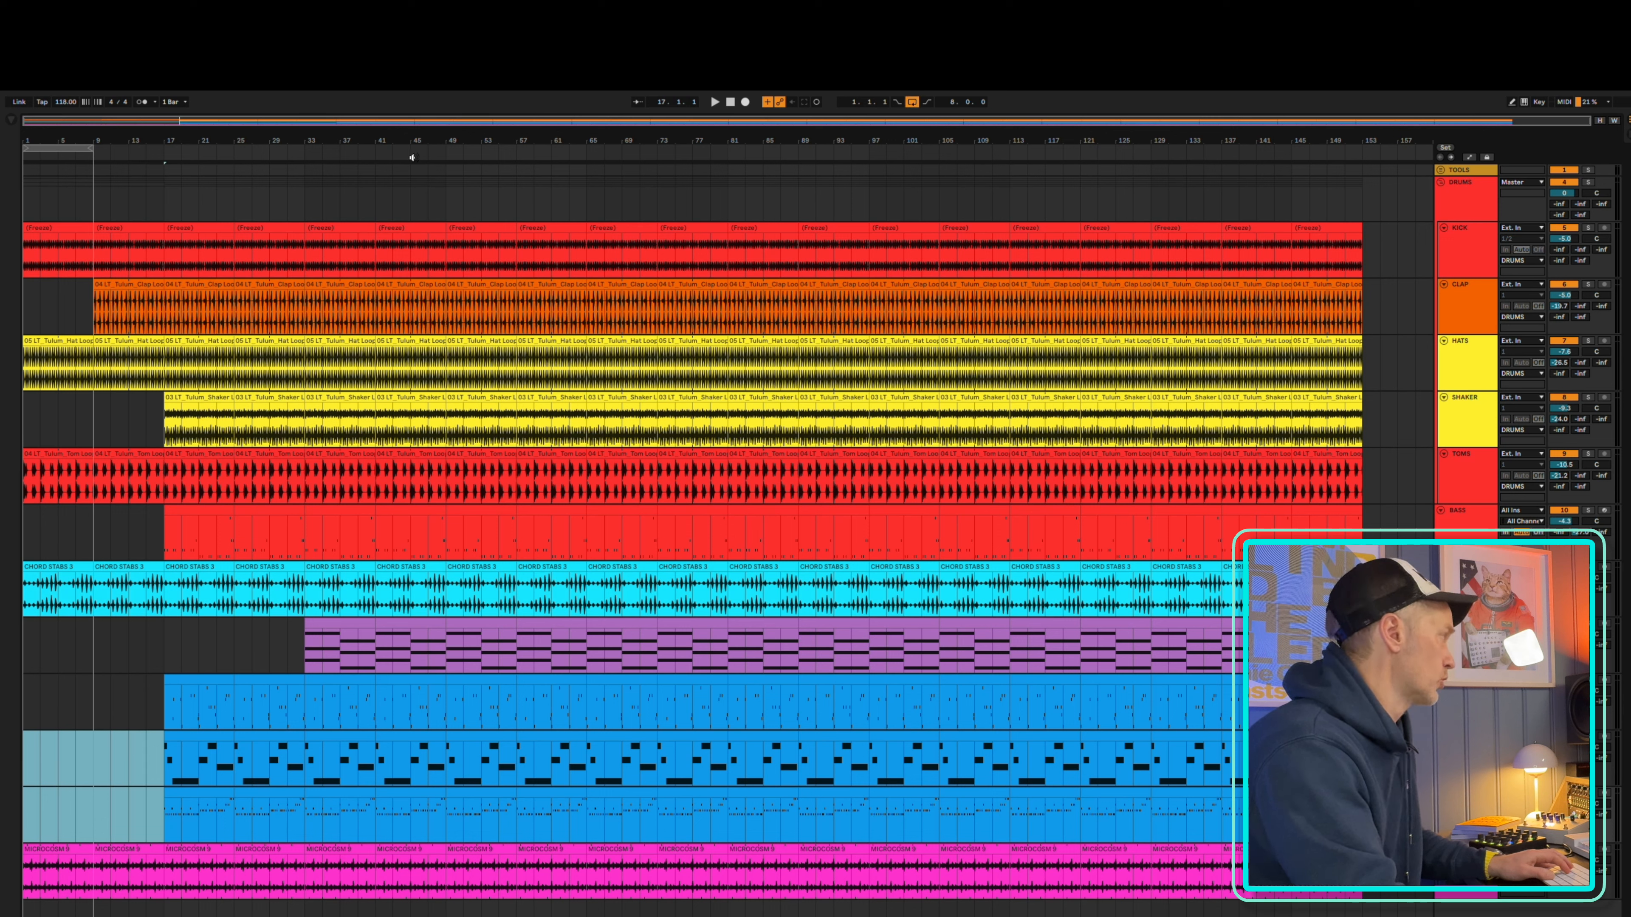
click(51, 567)
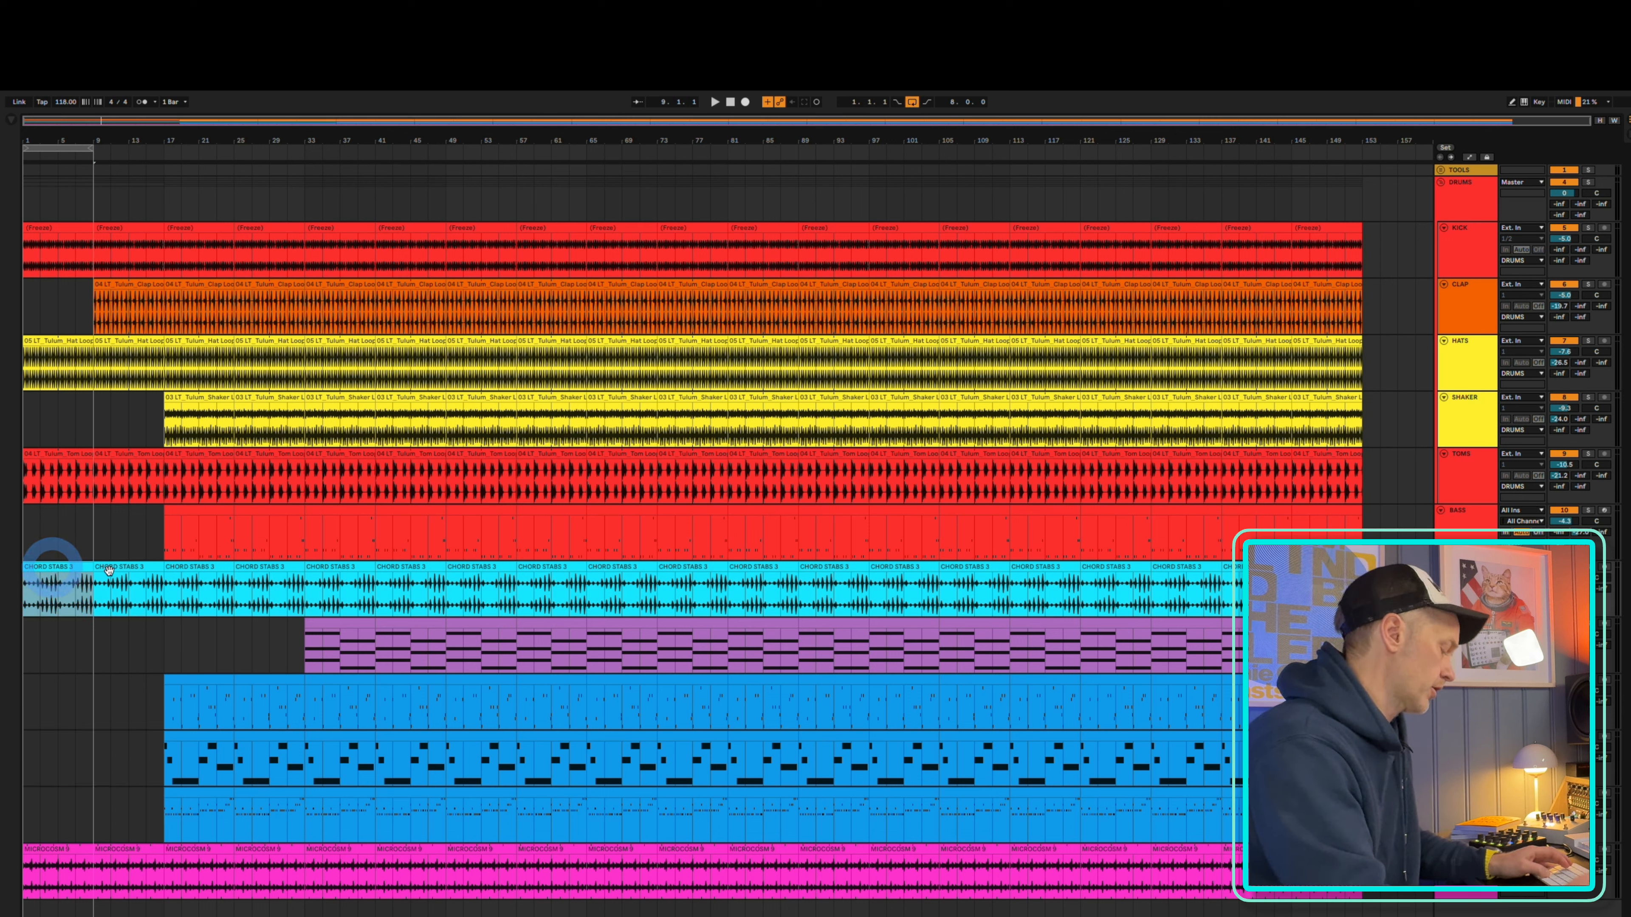
key(ctrl+l)
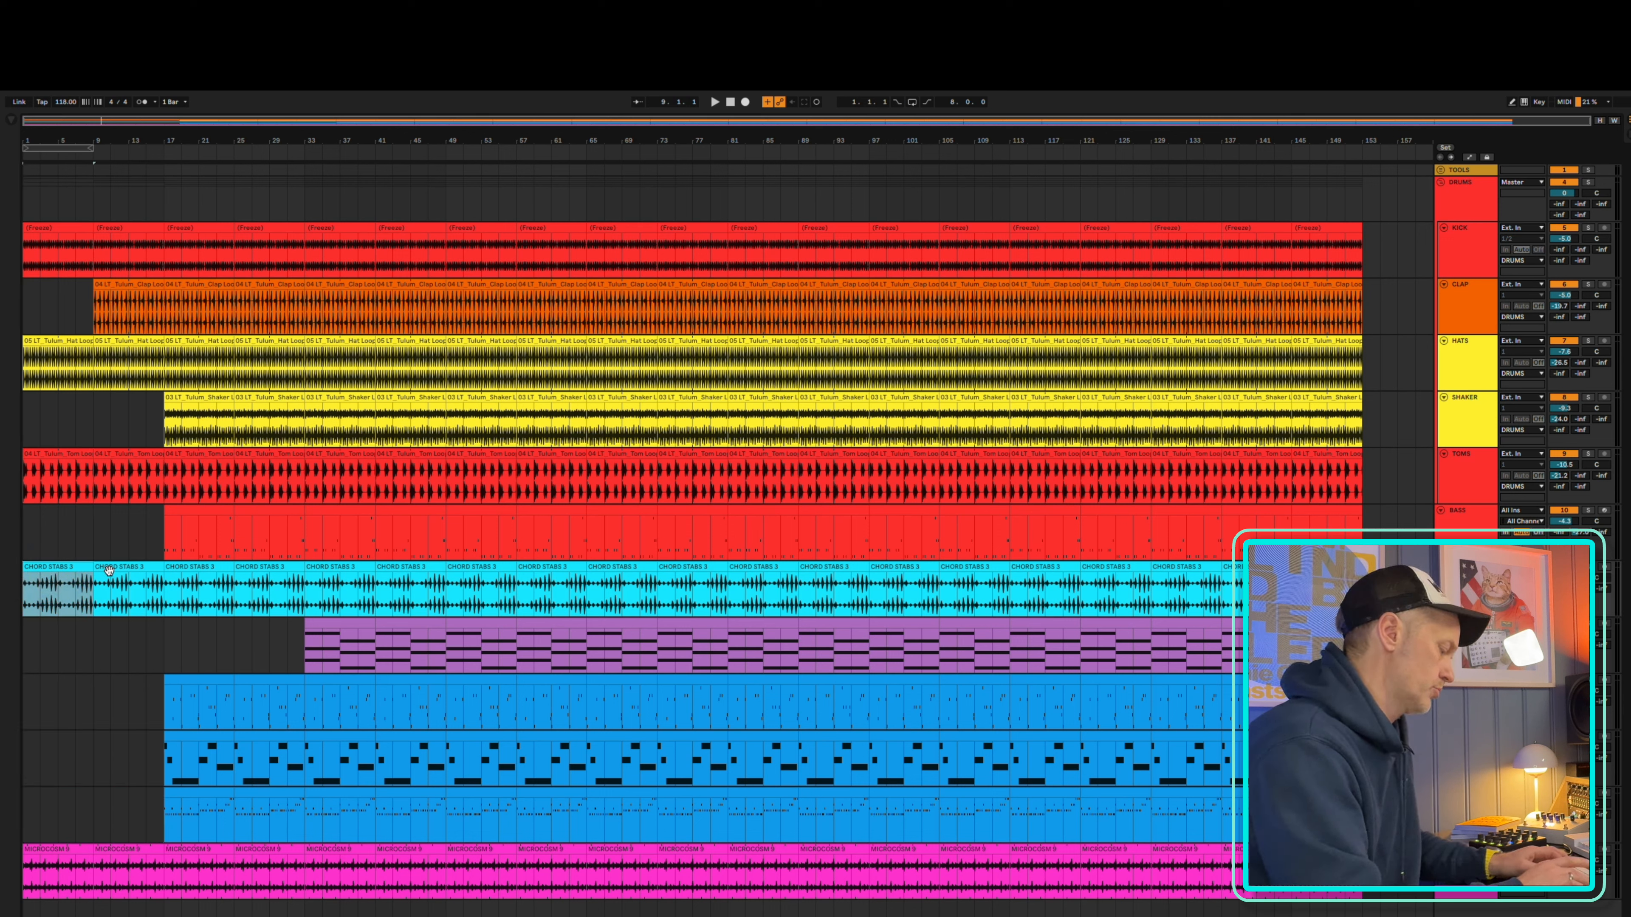
key(ctrl+l)
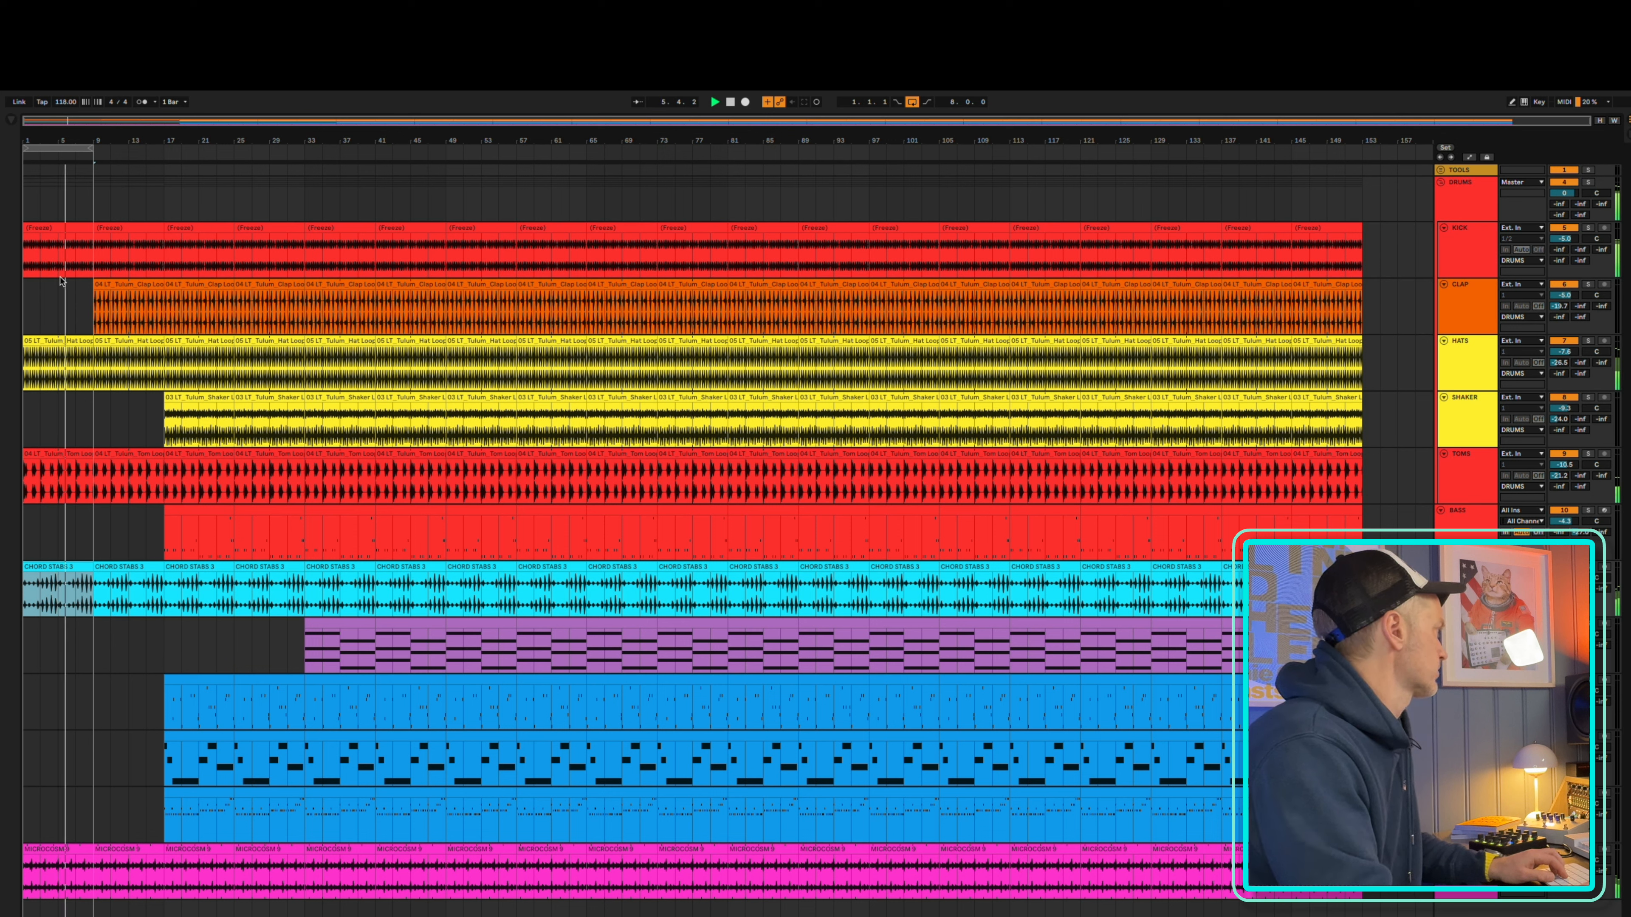
drag(43, 148, 129, 143)
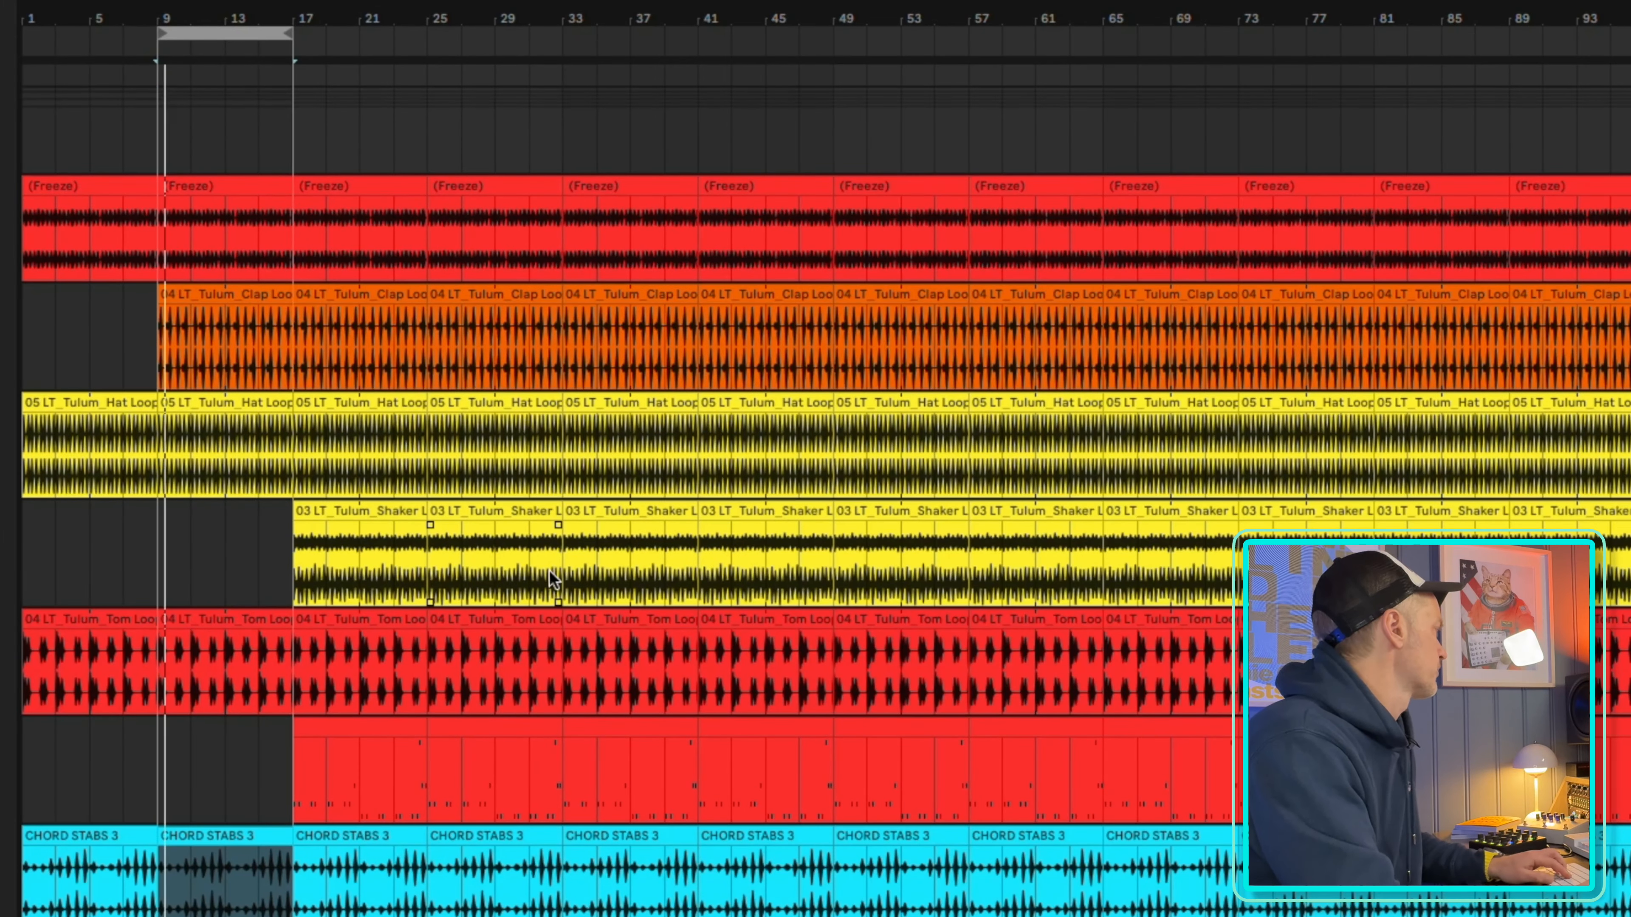
Delete the shaker clip and the clips on the three blue MIDI tracks between bars 17 and 25
click(360, 517)
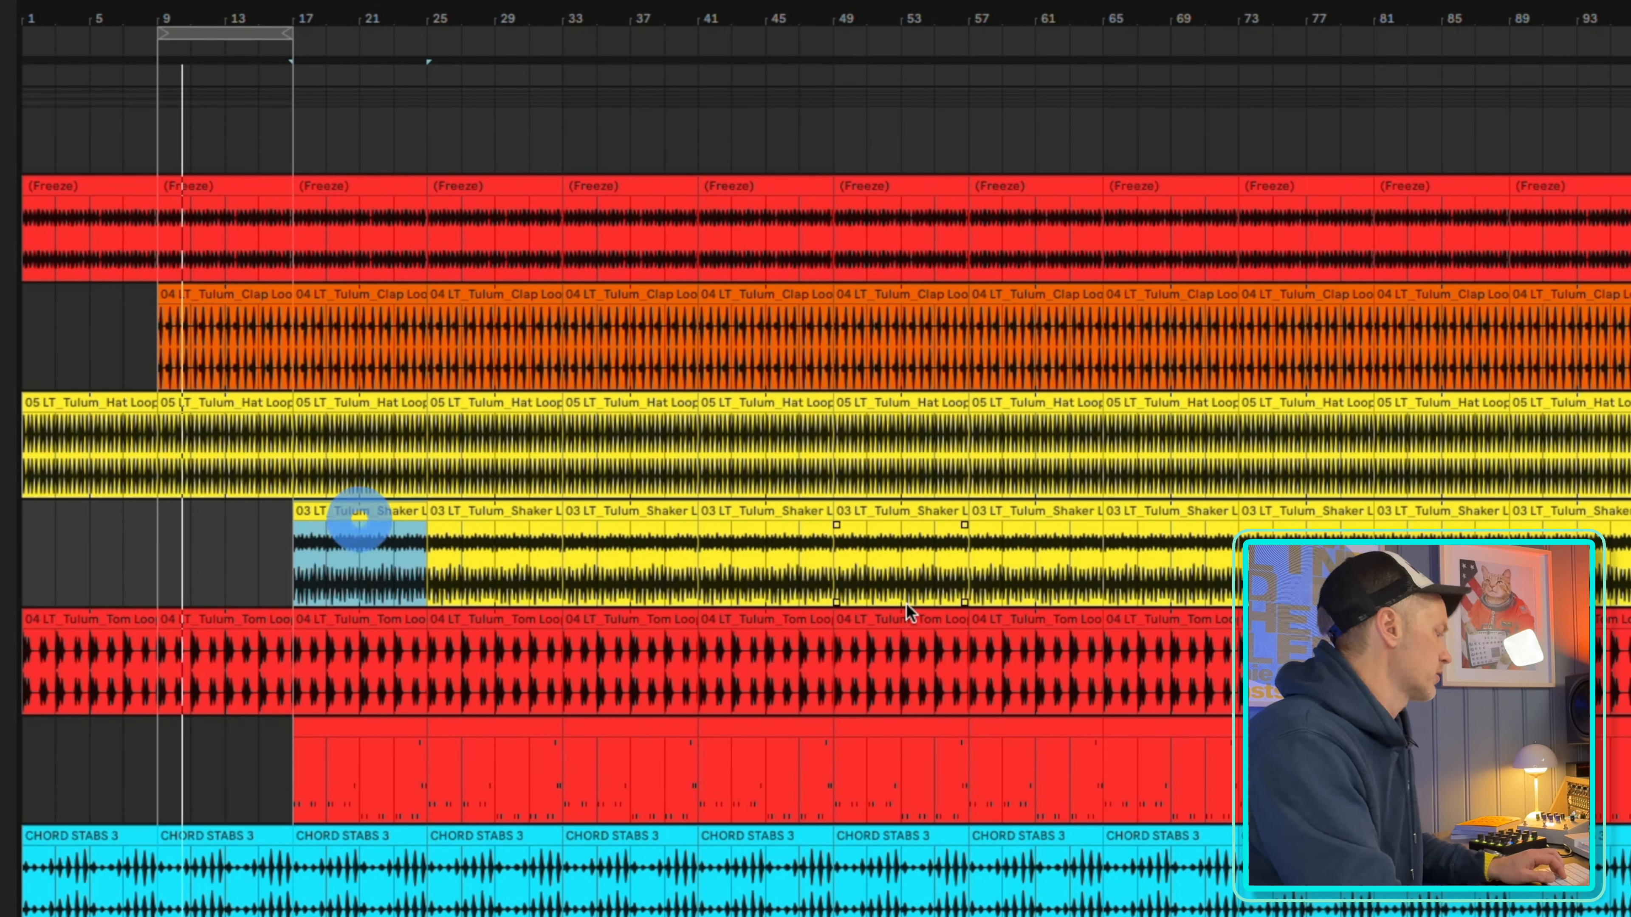
key(Delete)
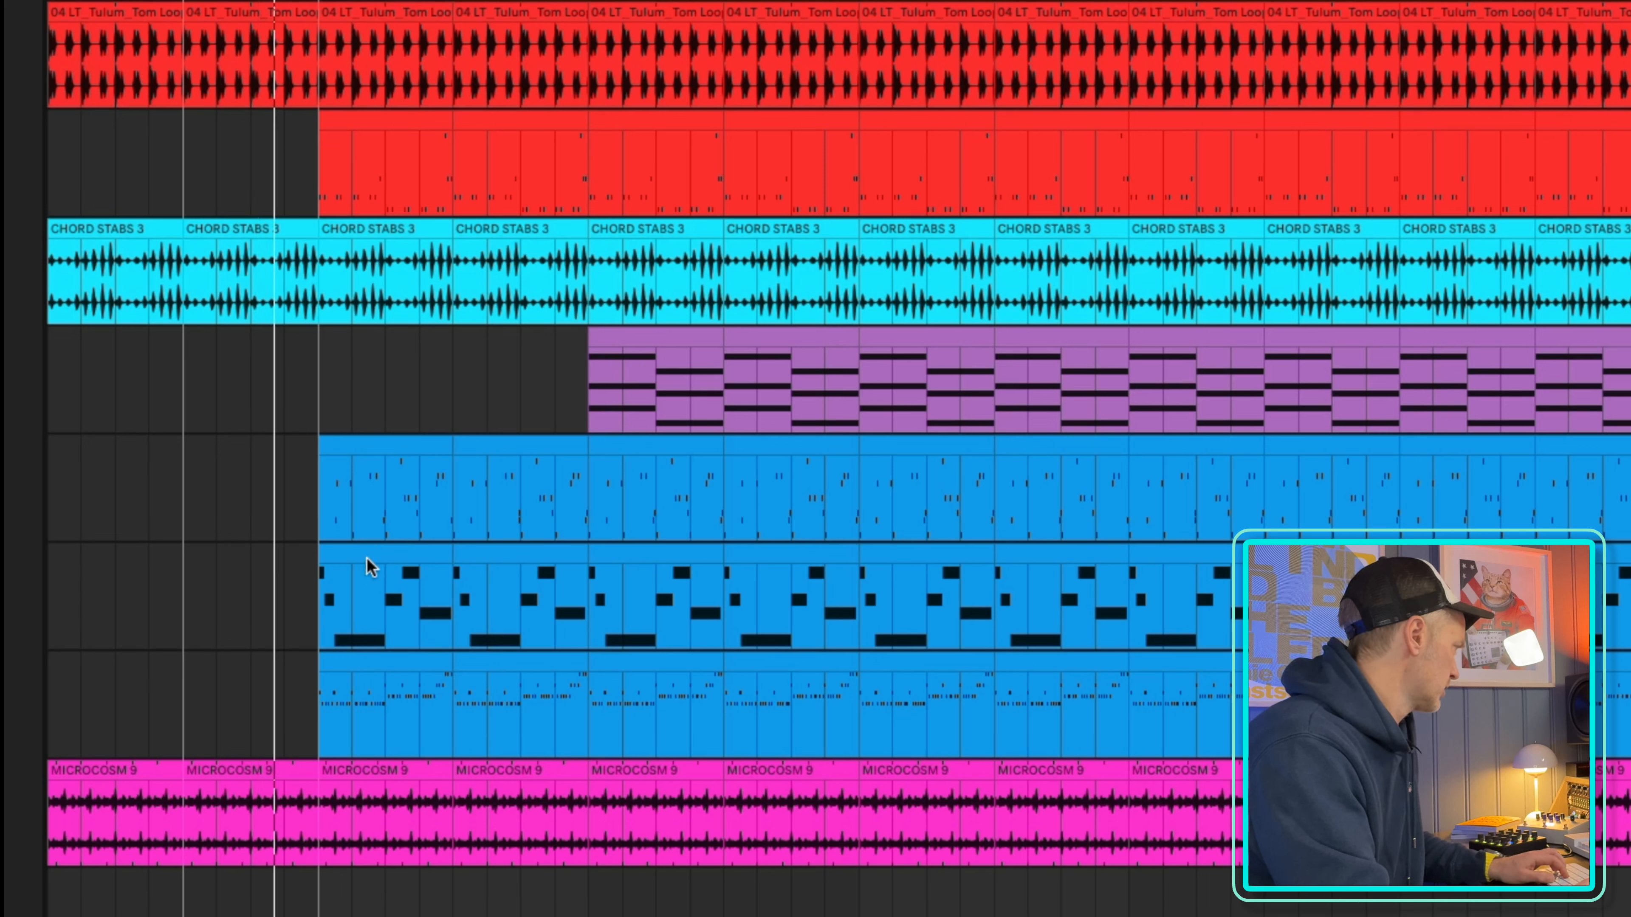
click(371, 445)
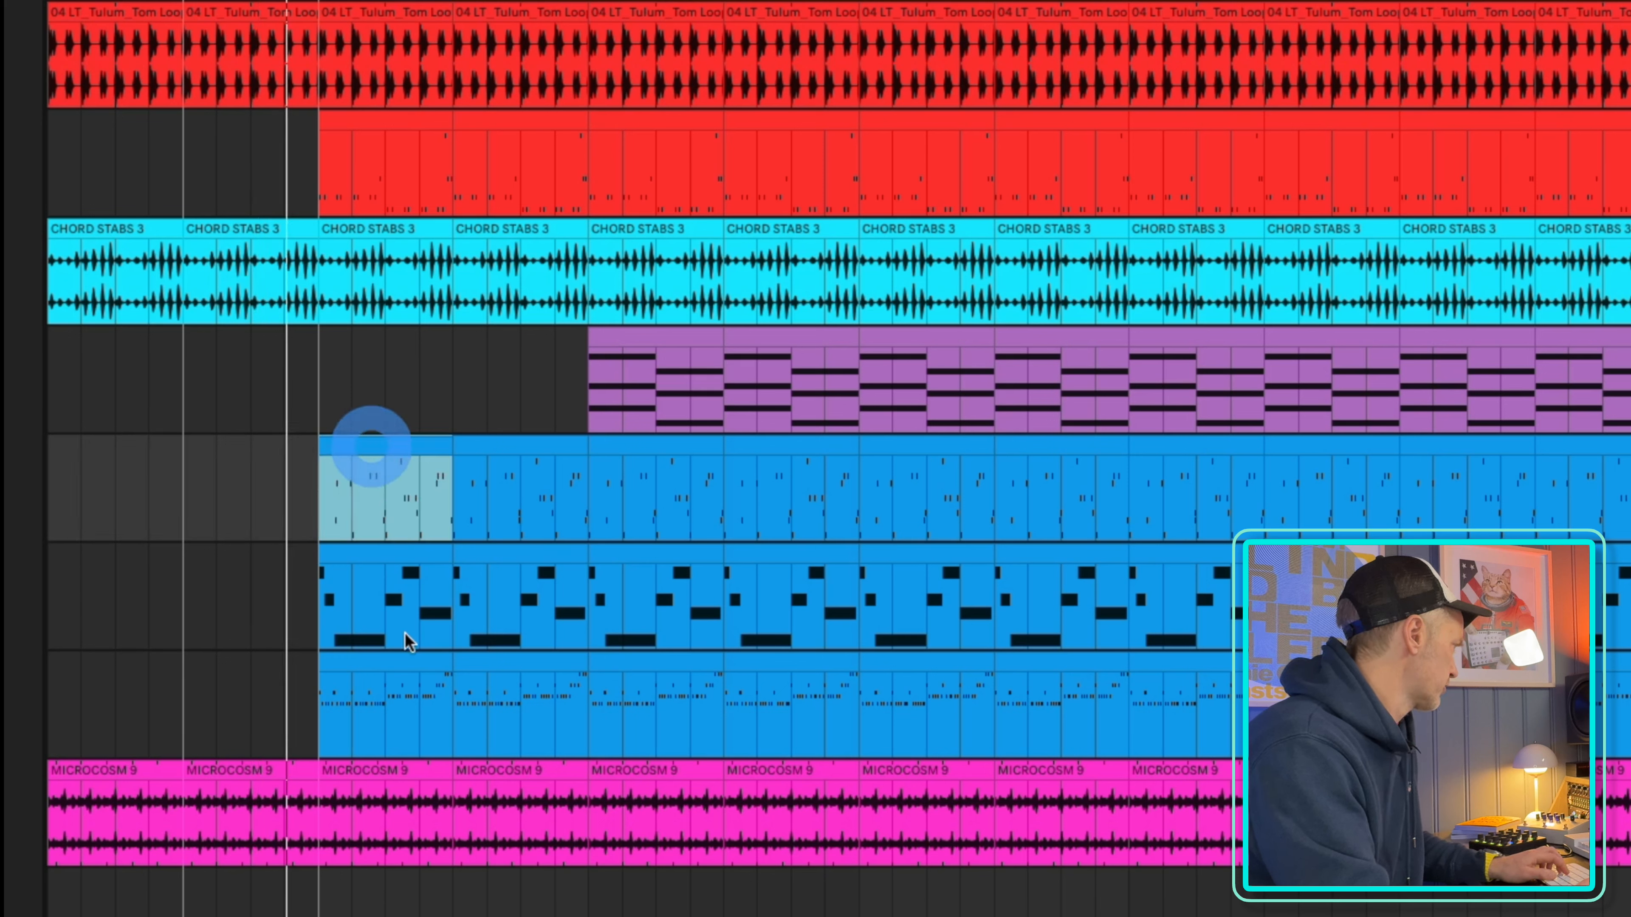
shift+click(401, 658)
key(Delete)
Move the playback loop to bars 17 to 25 and shorten the kick clip there to end at bar 21
drag(250, 1, 385, 1)
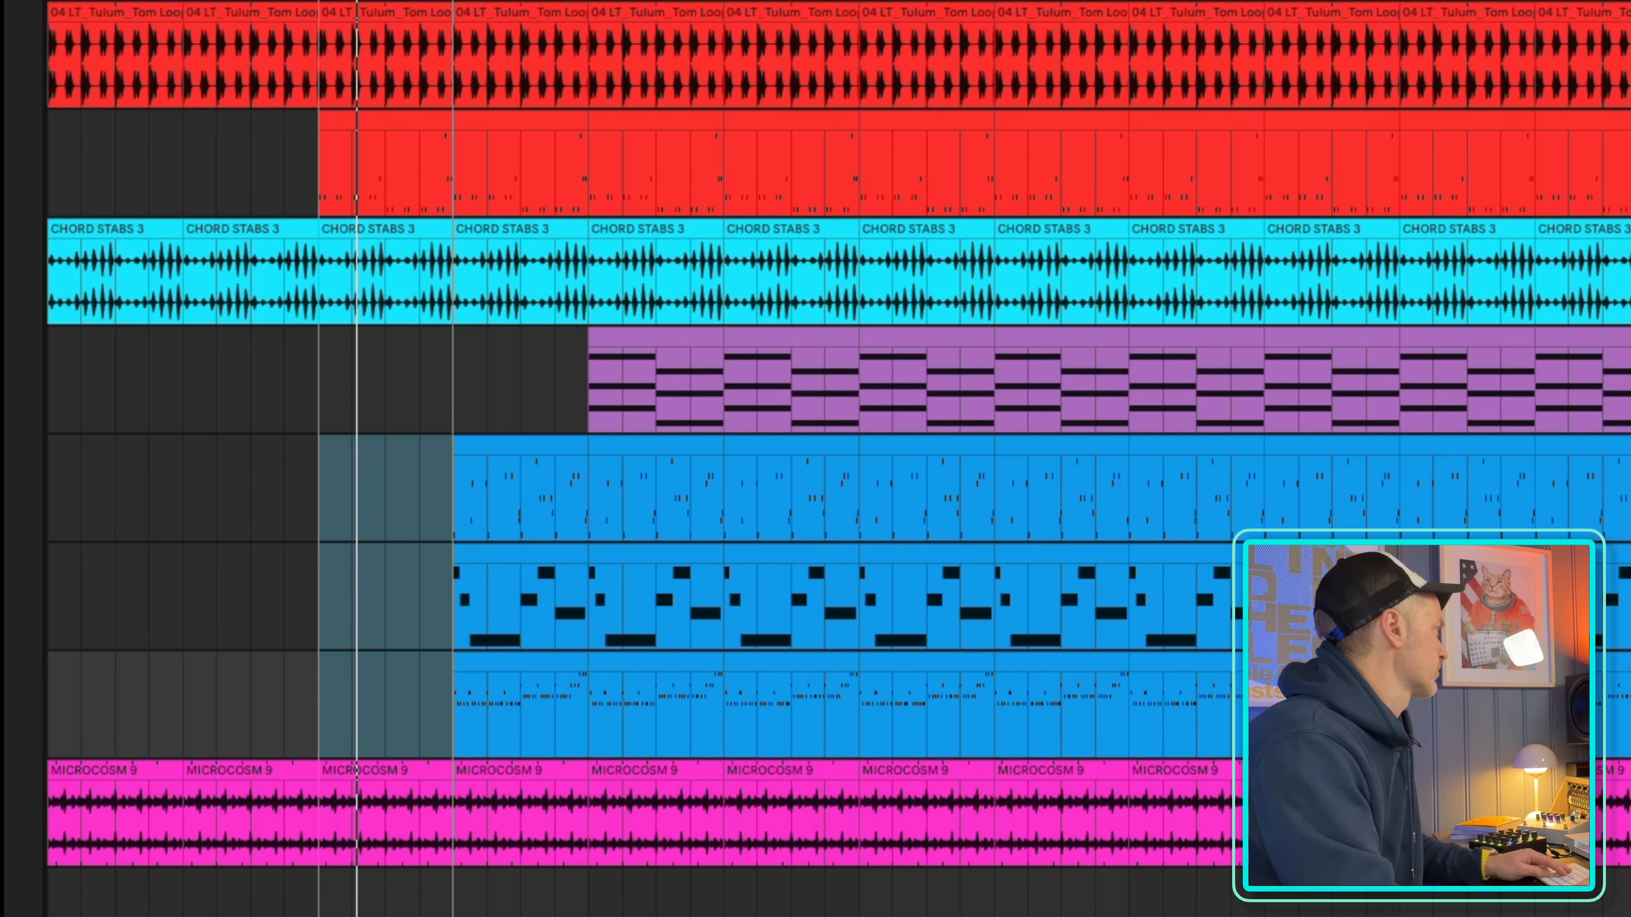
drag(414, 1, 414, 32)
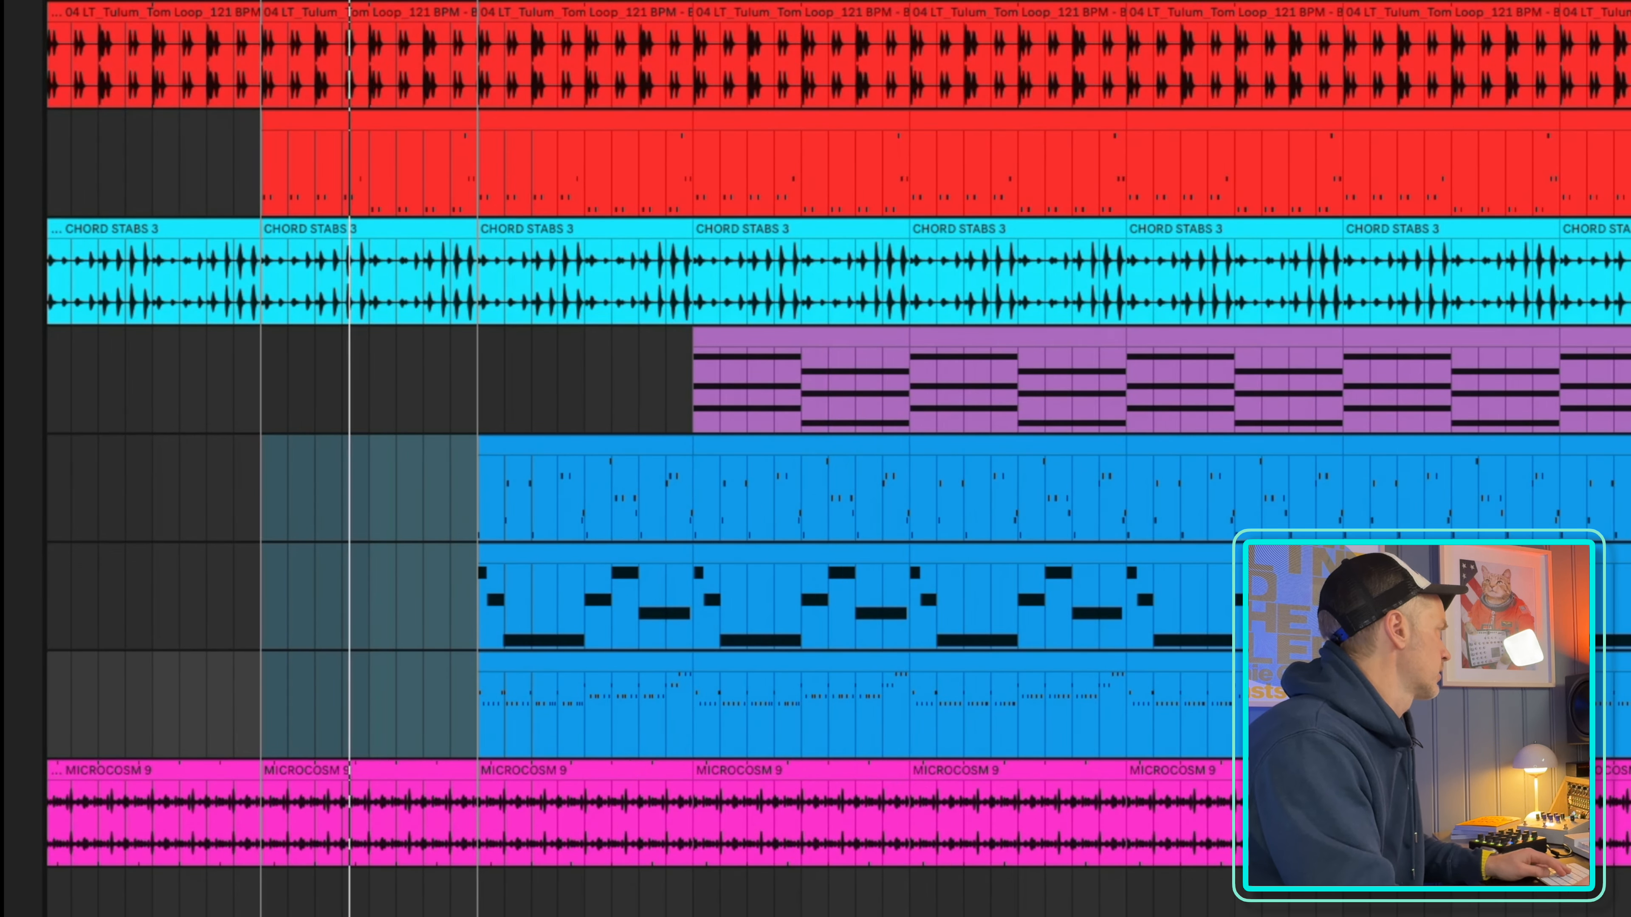
click(459, 51)
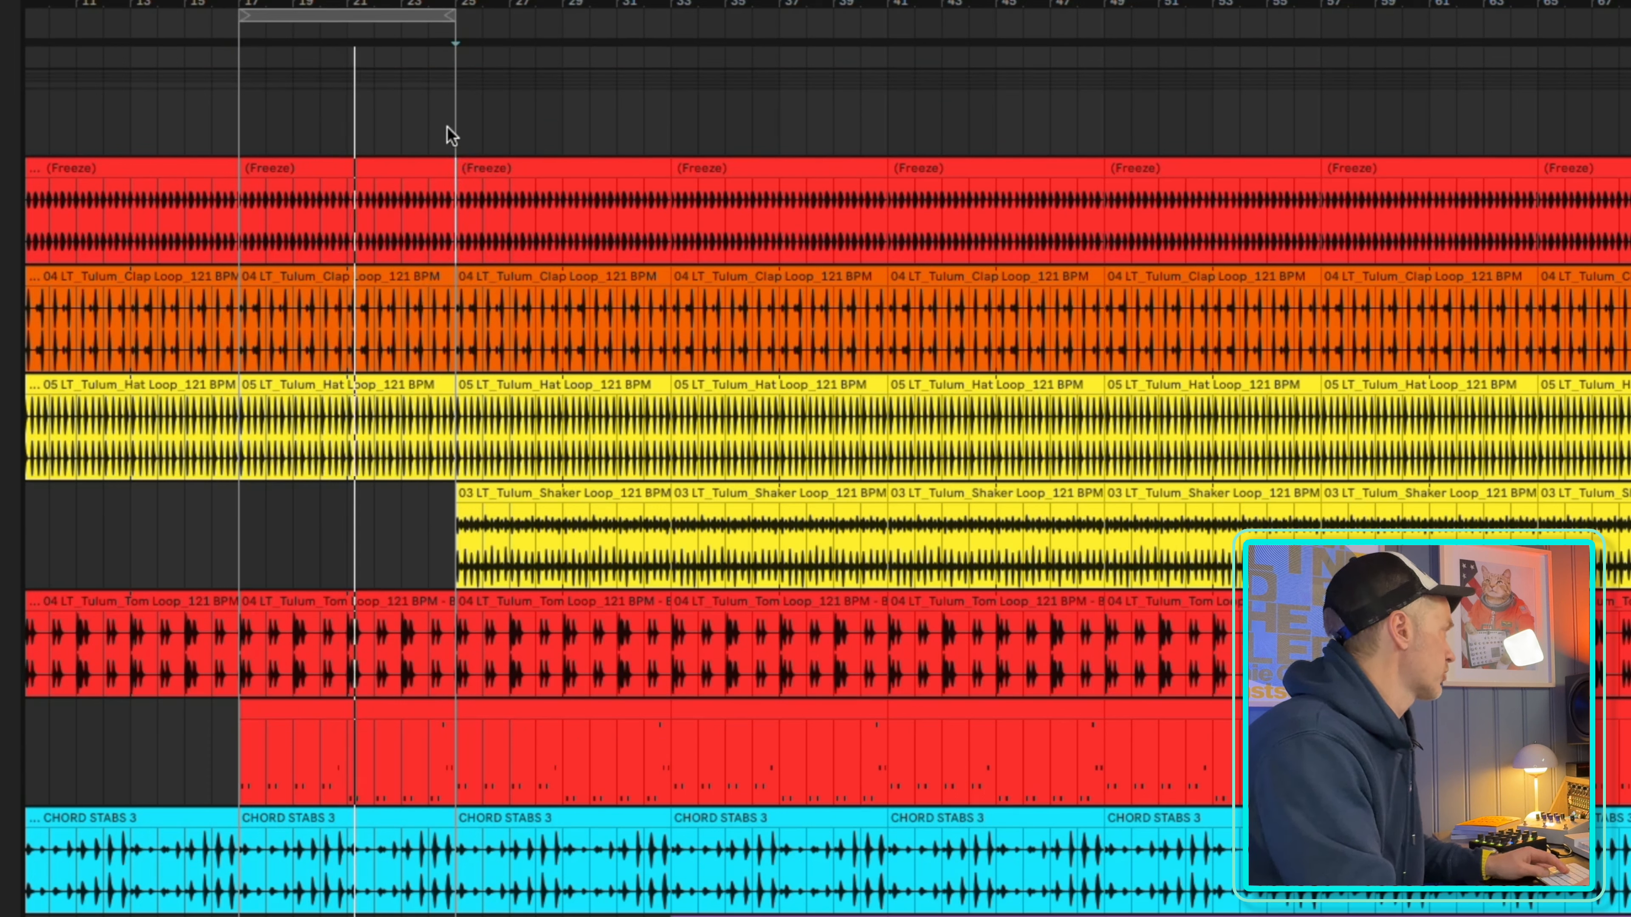
drag(449, 164, 377, 182)
drag(351, 183, 352, 183)
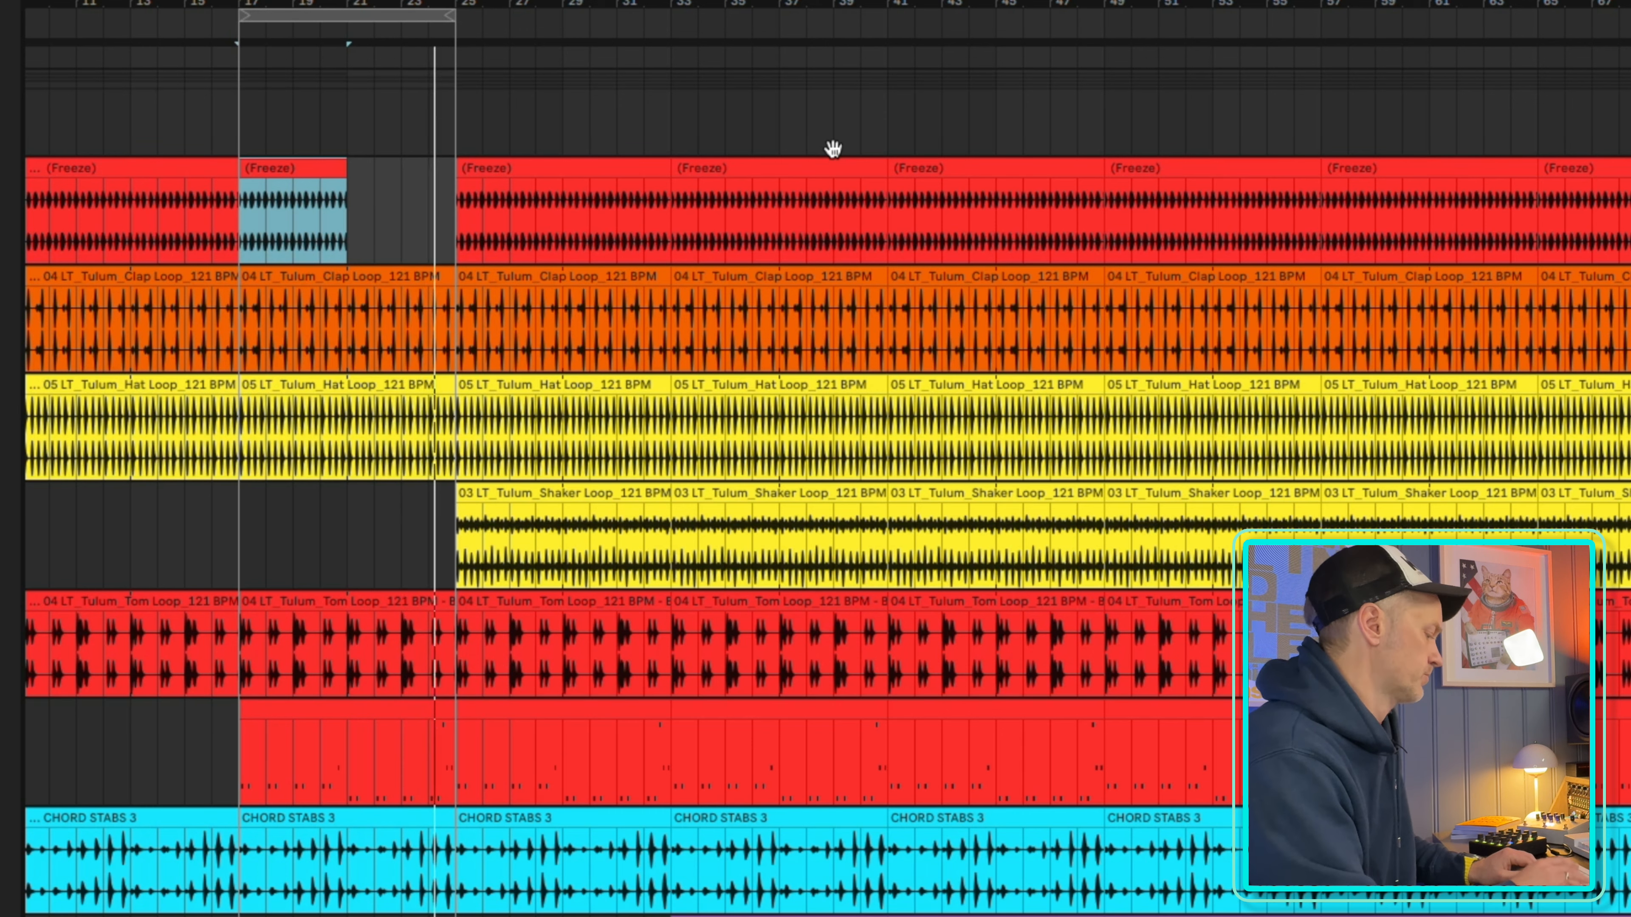
drag(810, 3, 810, 0)
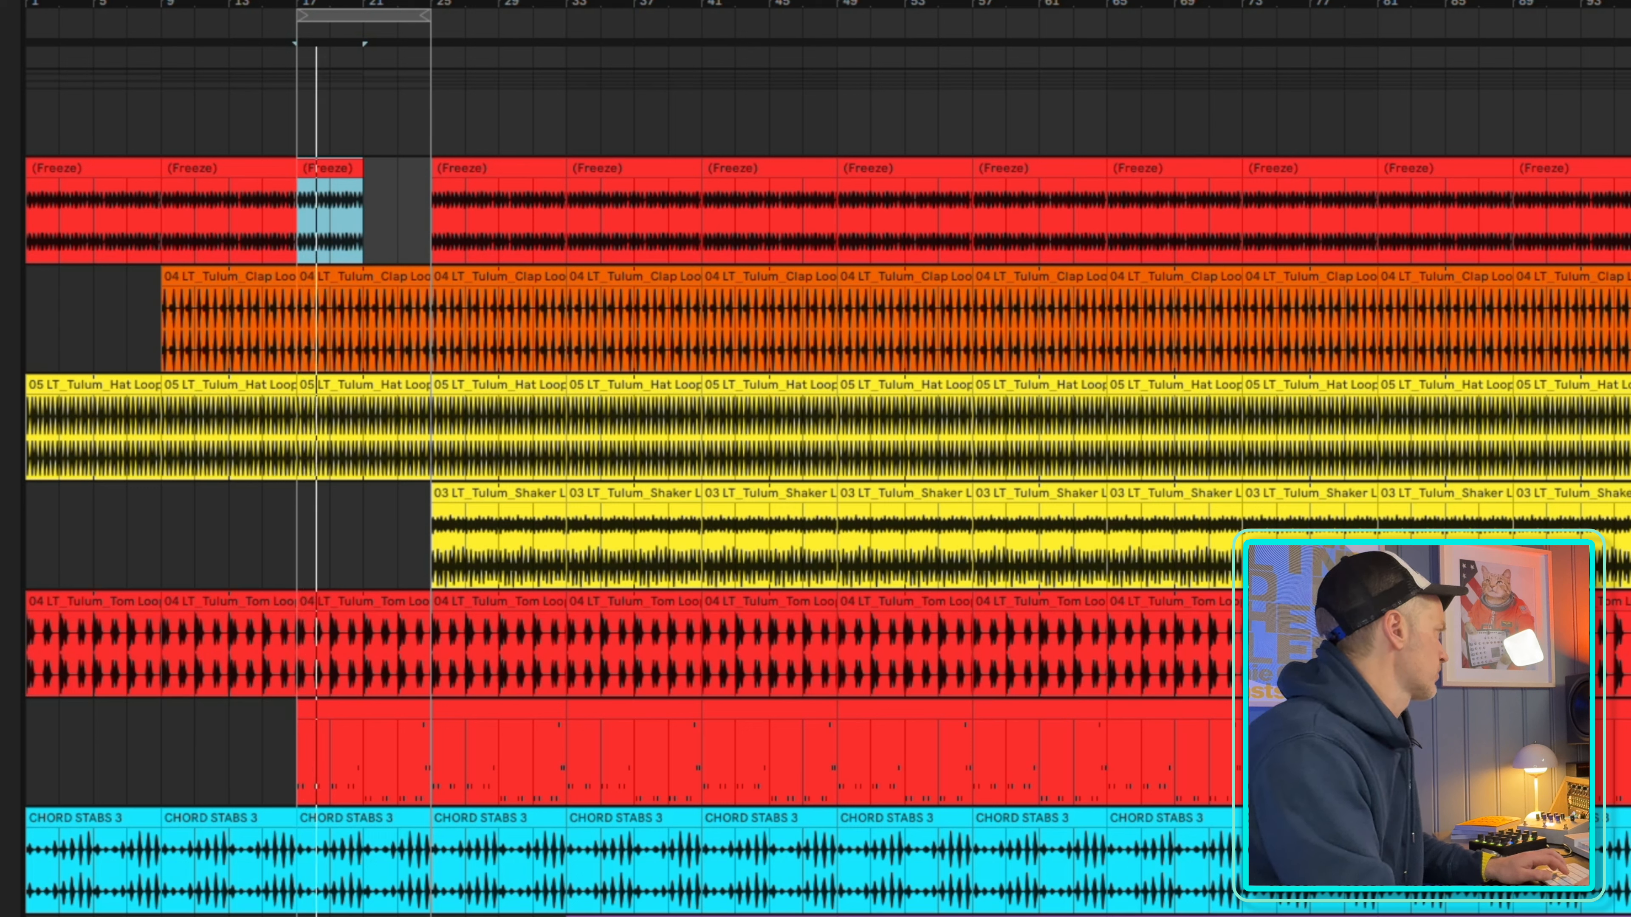
Delete the two shaker clips between bars 25 and 41 so the shaker enters at bar 41
click(462, 500)
key(Delete)
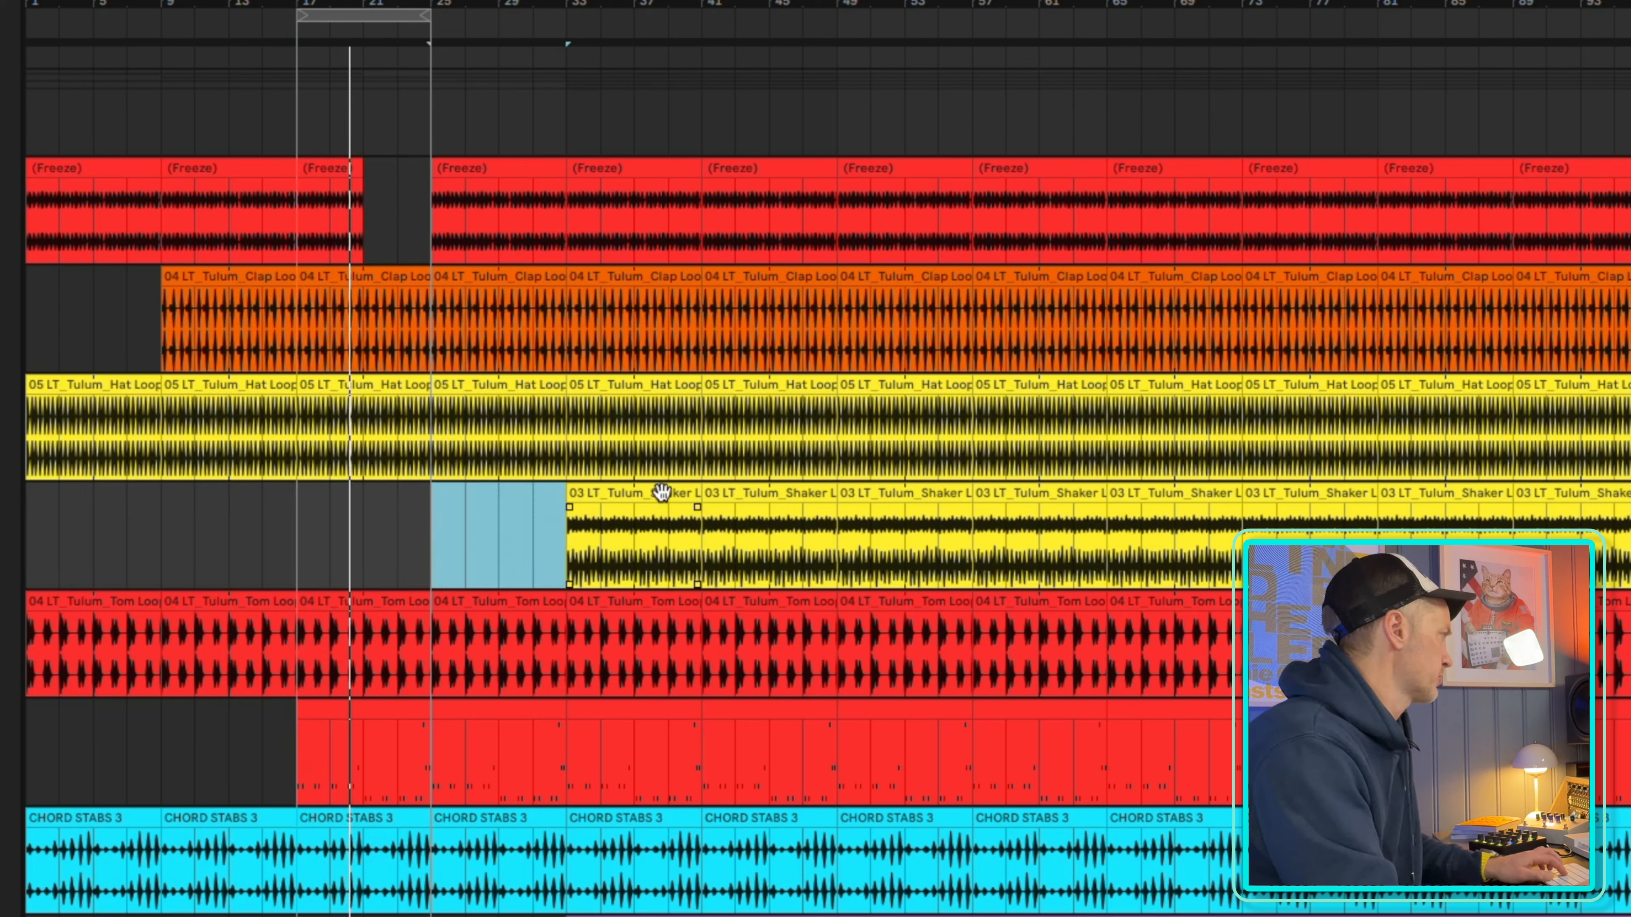
click(645, 501)
key(Delete)
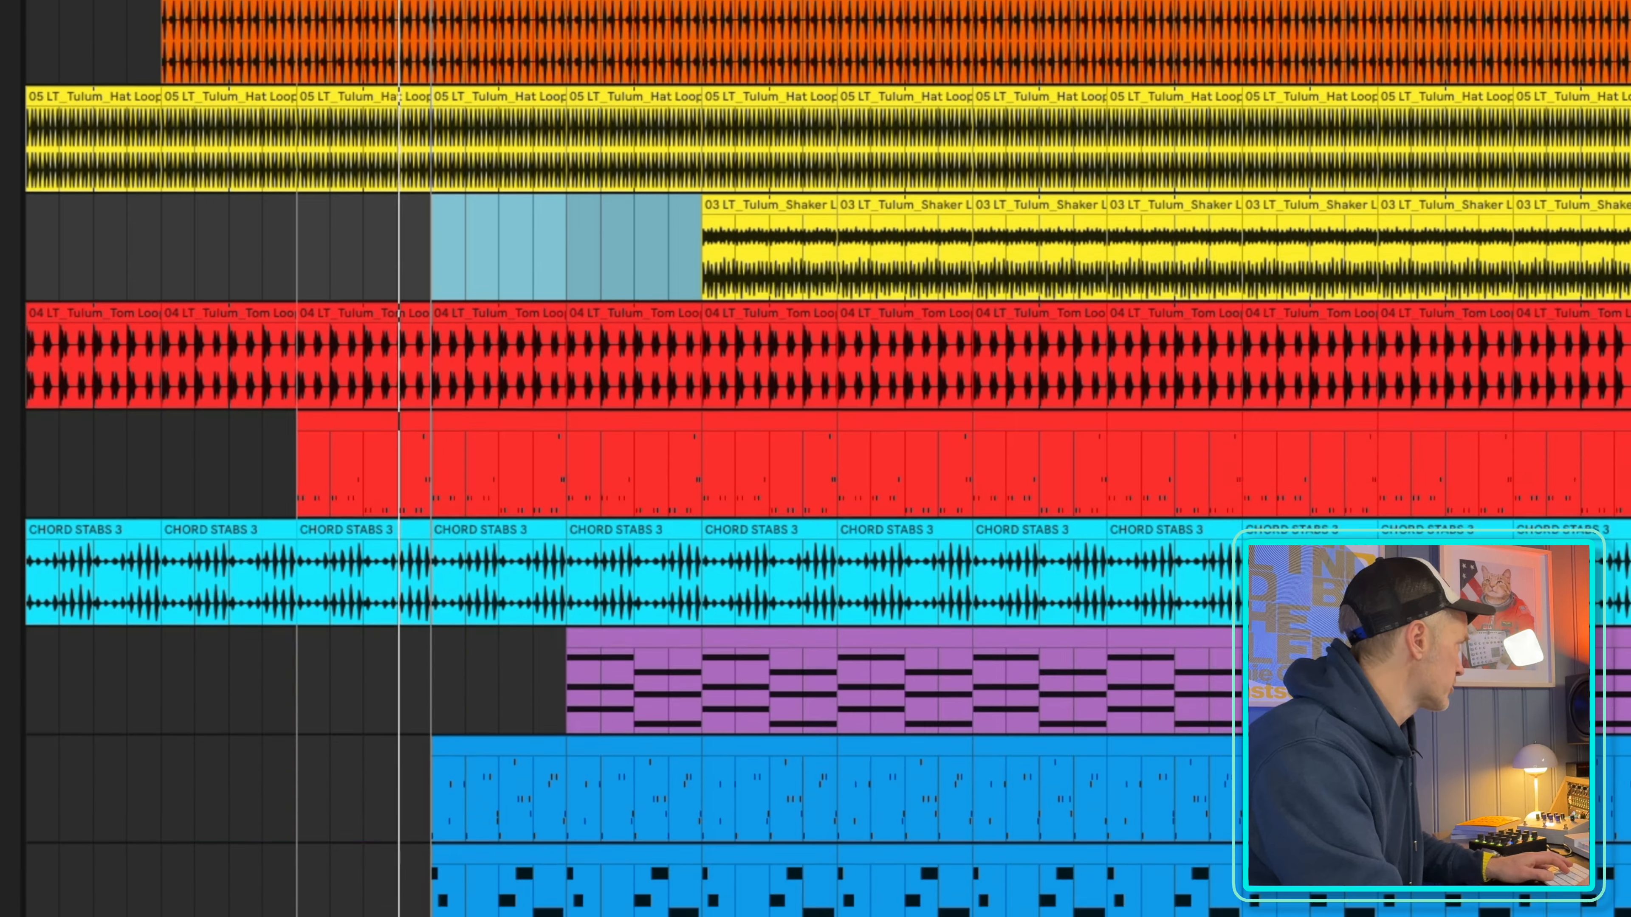
Move the playback loop to bars 25 to 33 and delete the clips there on the lower two blue MIDI tracks
drag(365, 15, 432, 16)
key(Right)
key(Right)
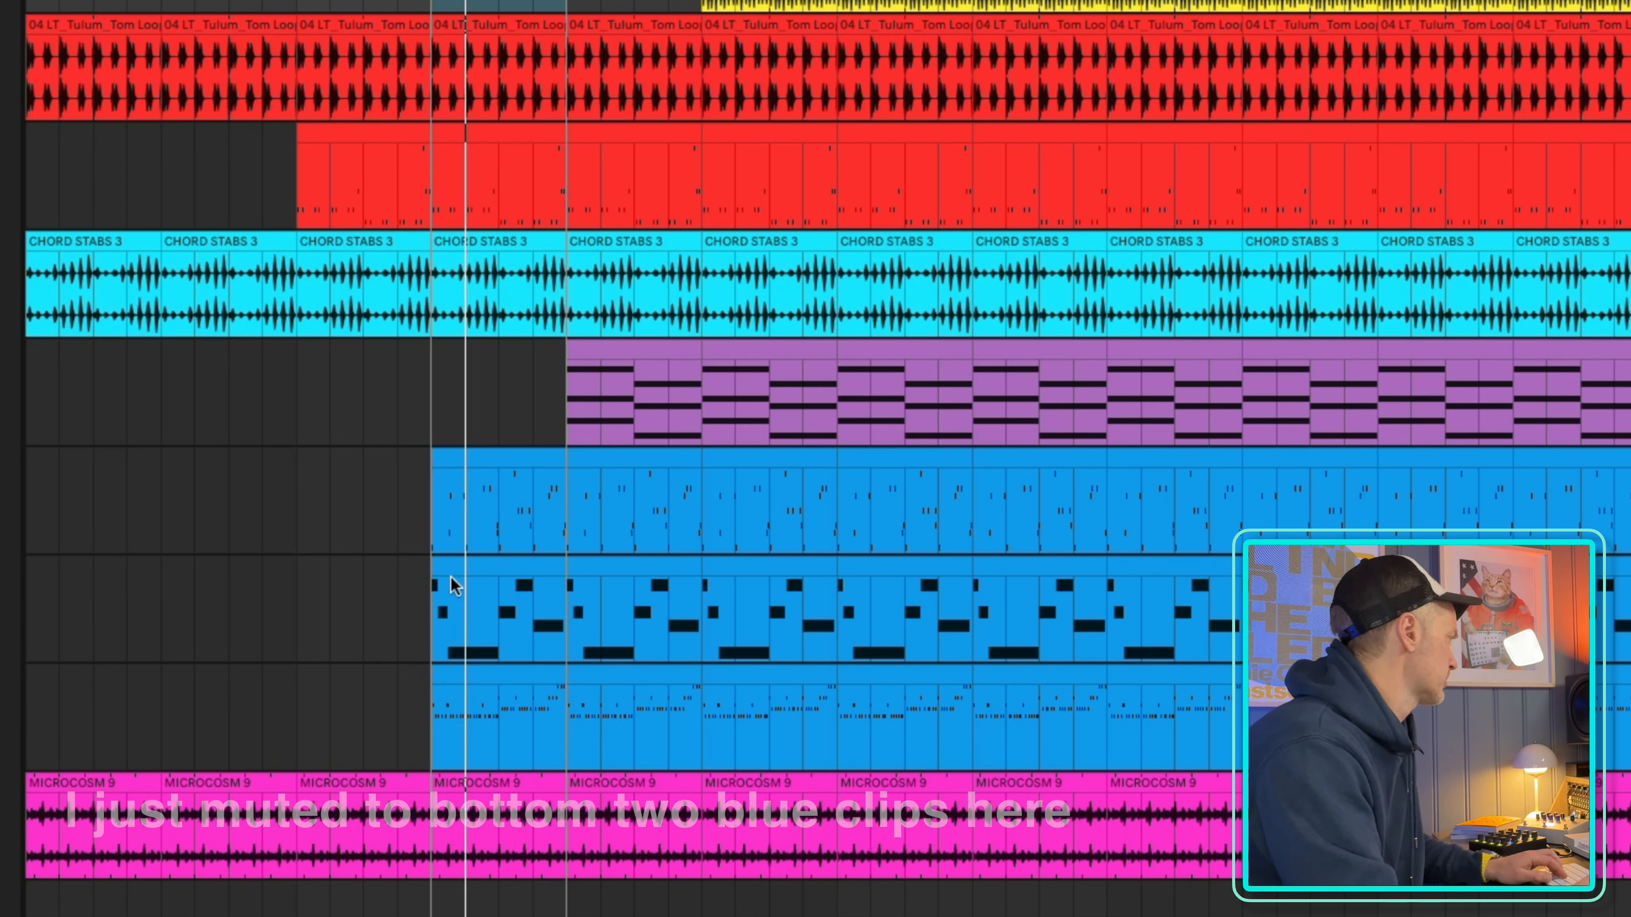
click(499, 571)
shift+click(502, 678)
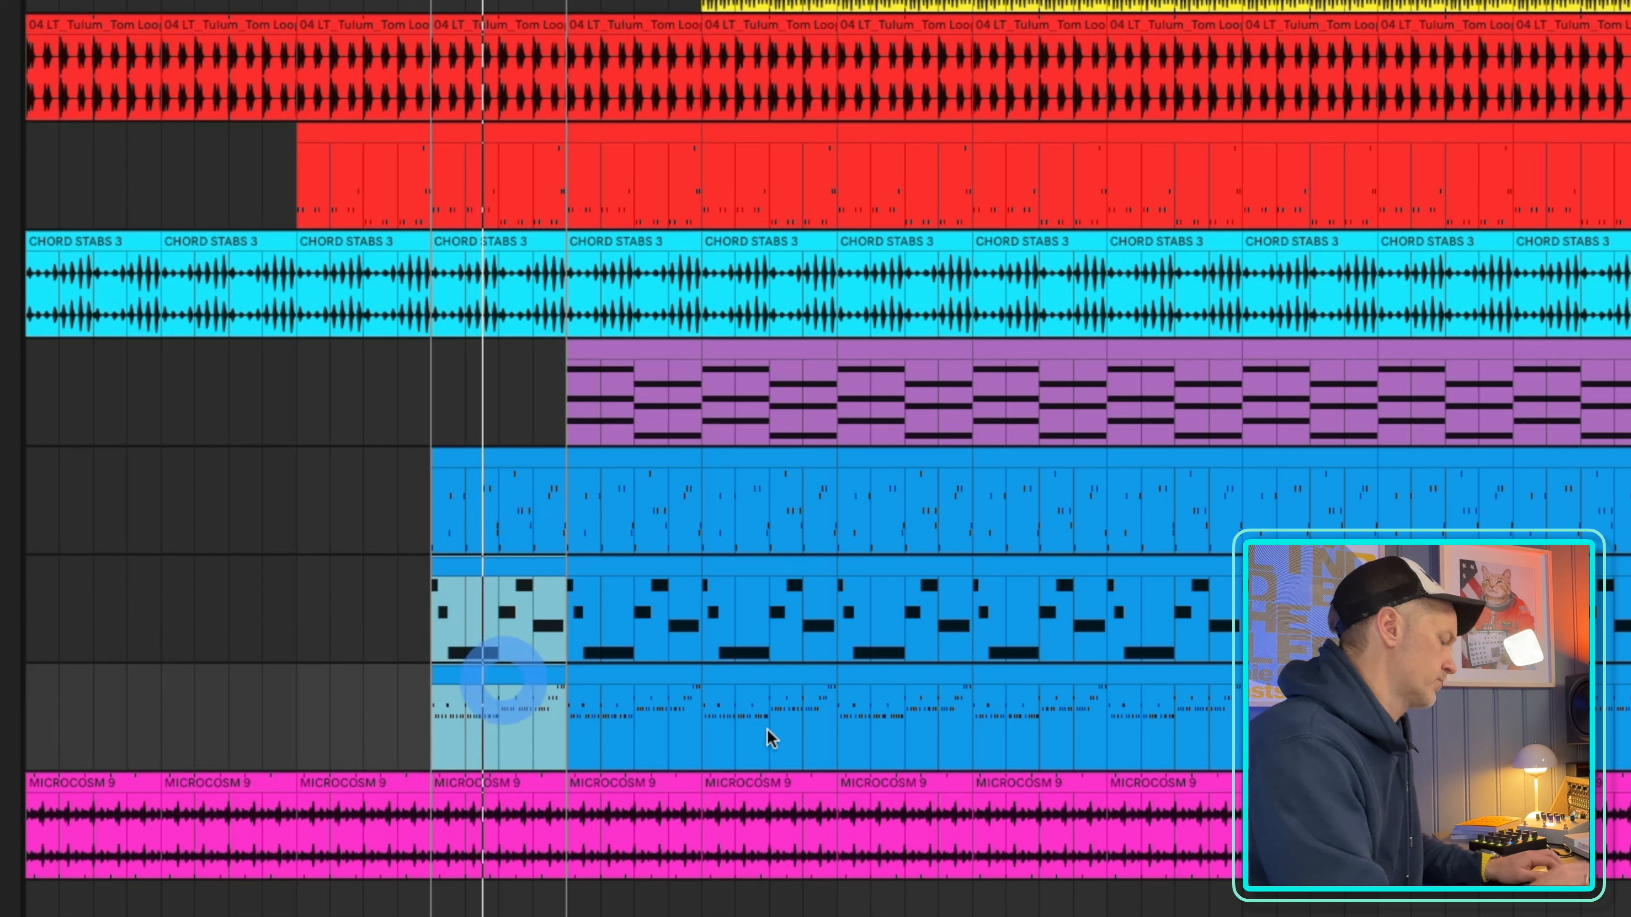
key(Delete)
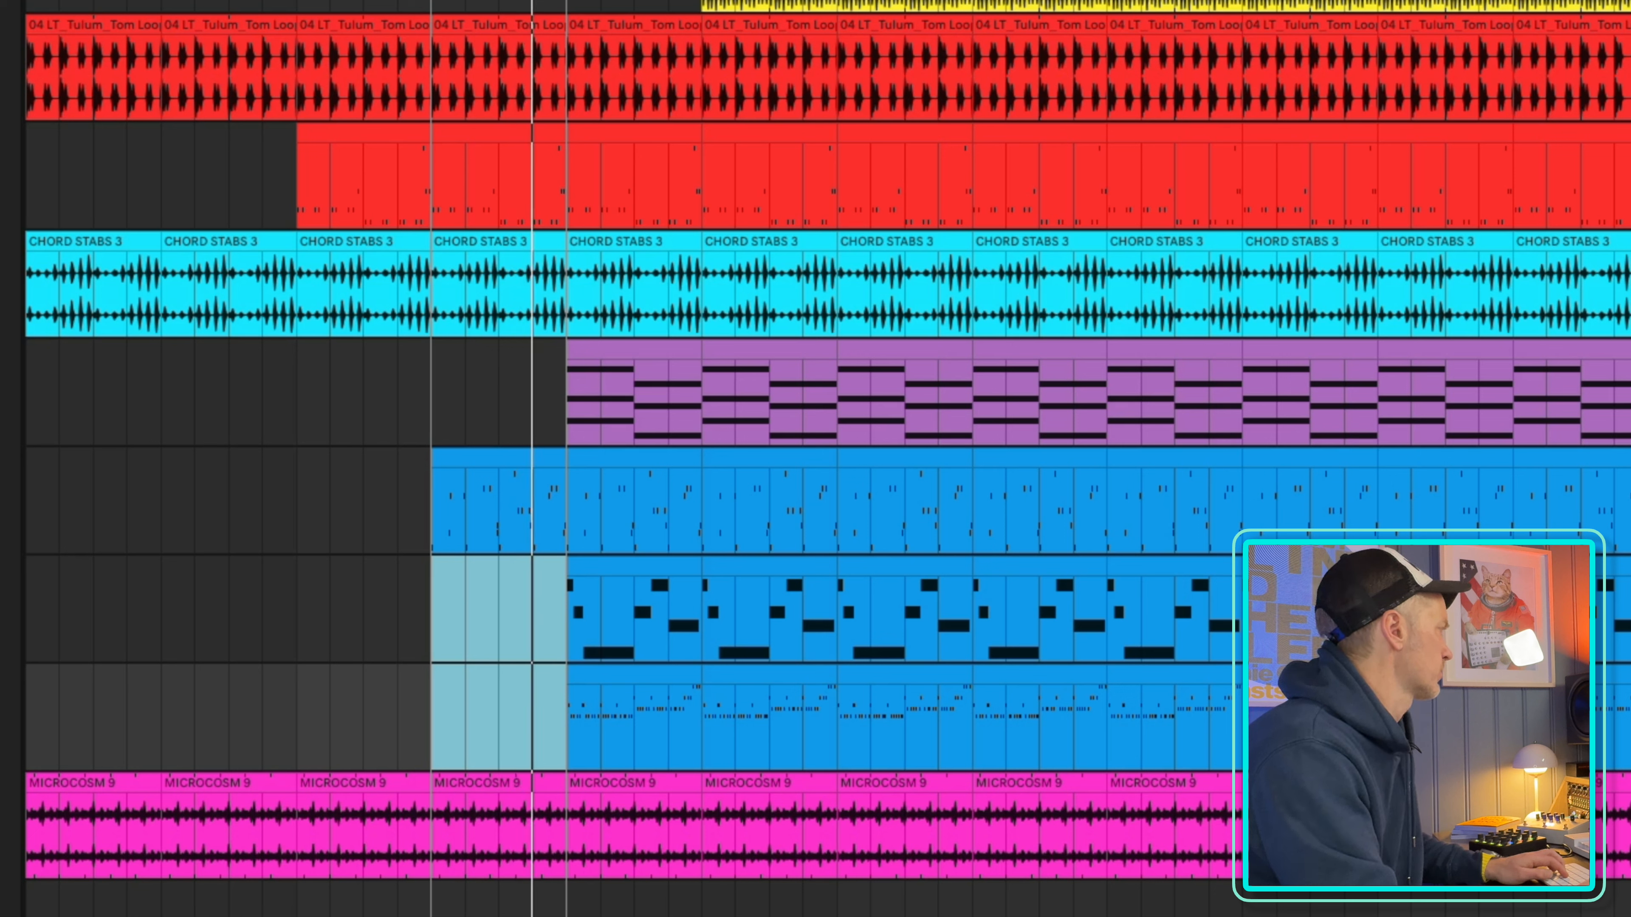
Delete the clips between bars 33 and 41 on the lower two blue MIDI tracks
click(619, 571)
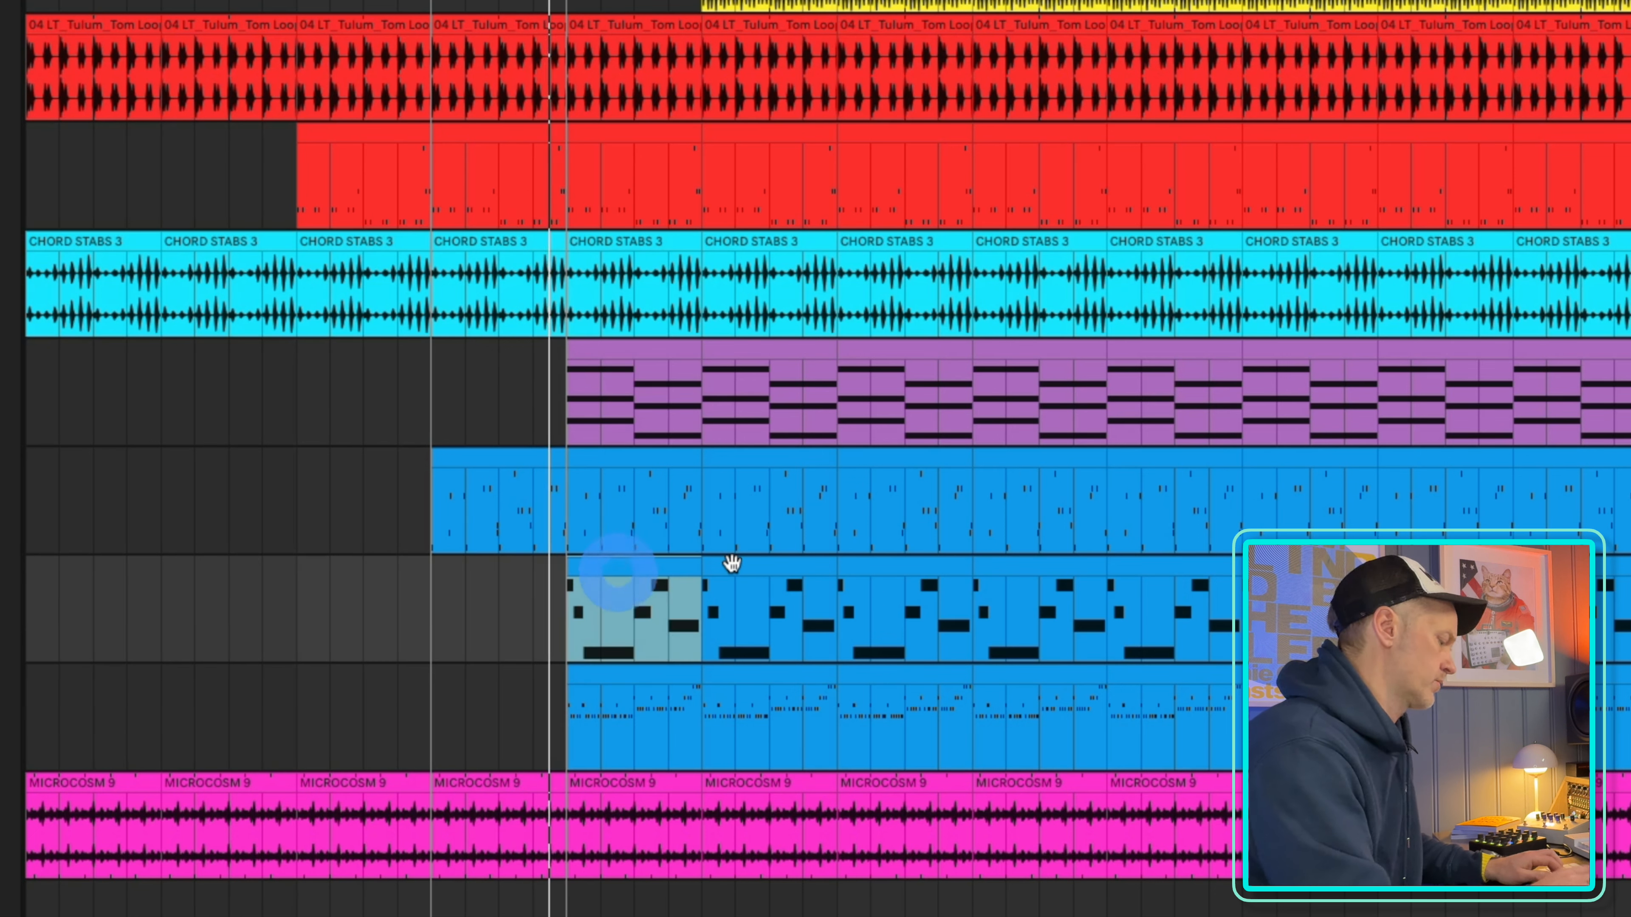
click(644, 679)
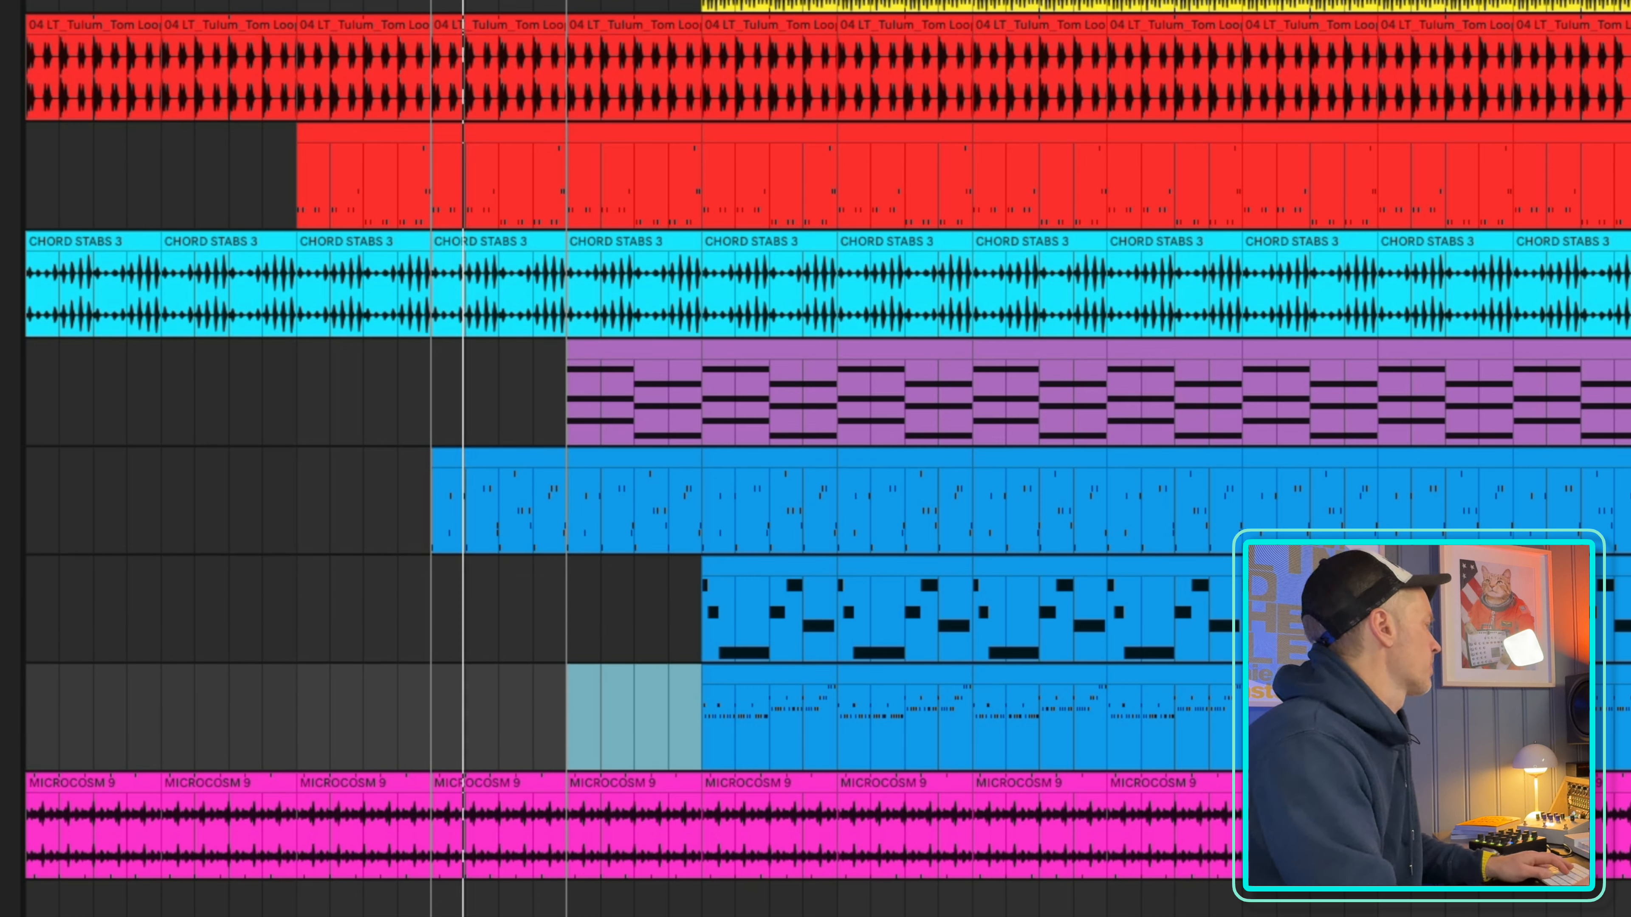
key(Delete)
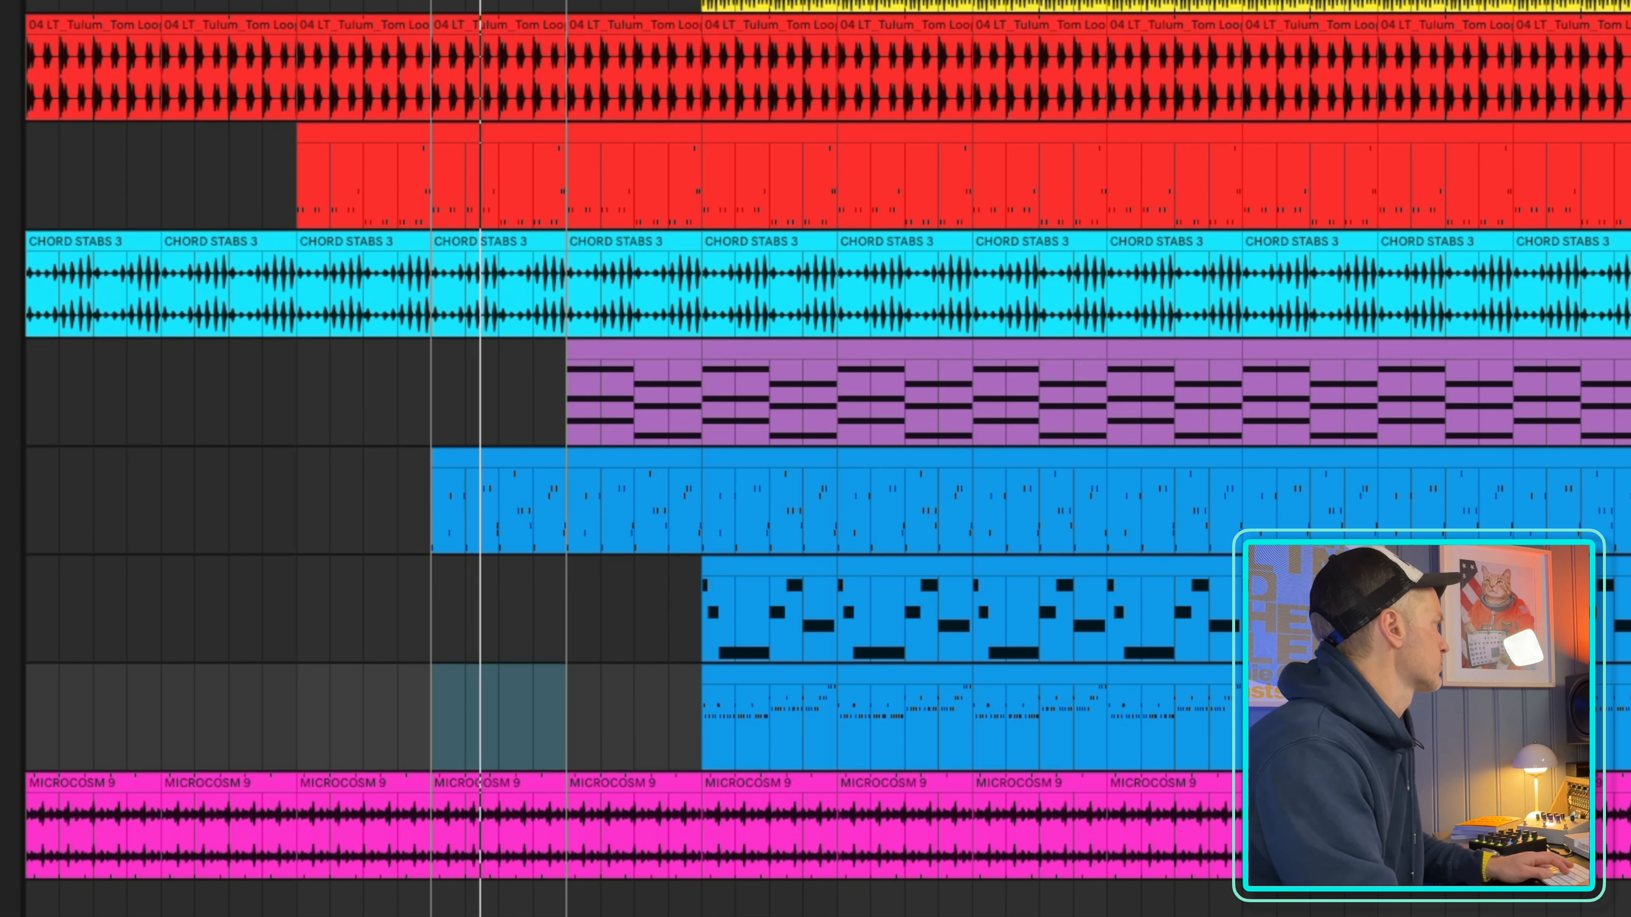
Move the playback loop to bars 33 to 41 and delete the clap and hat clips in that section
key(Right)
key(Right)
key(Right)
key(Right)
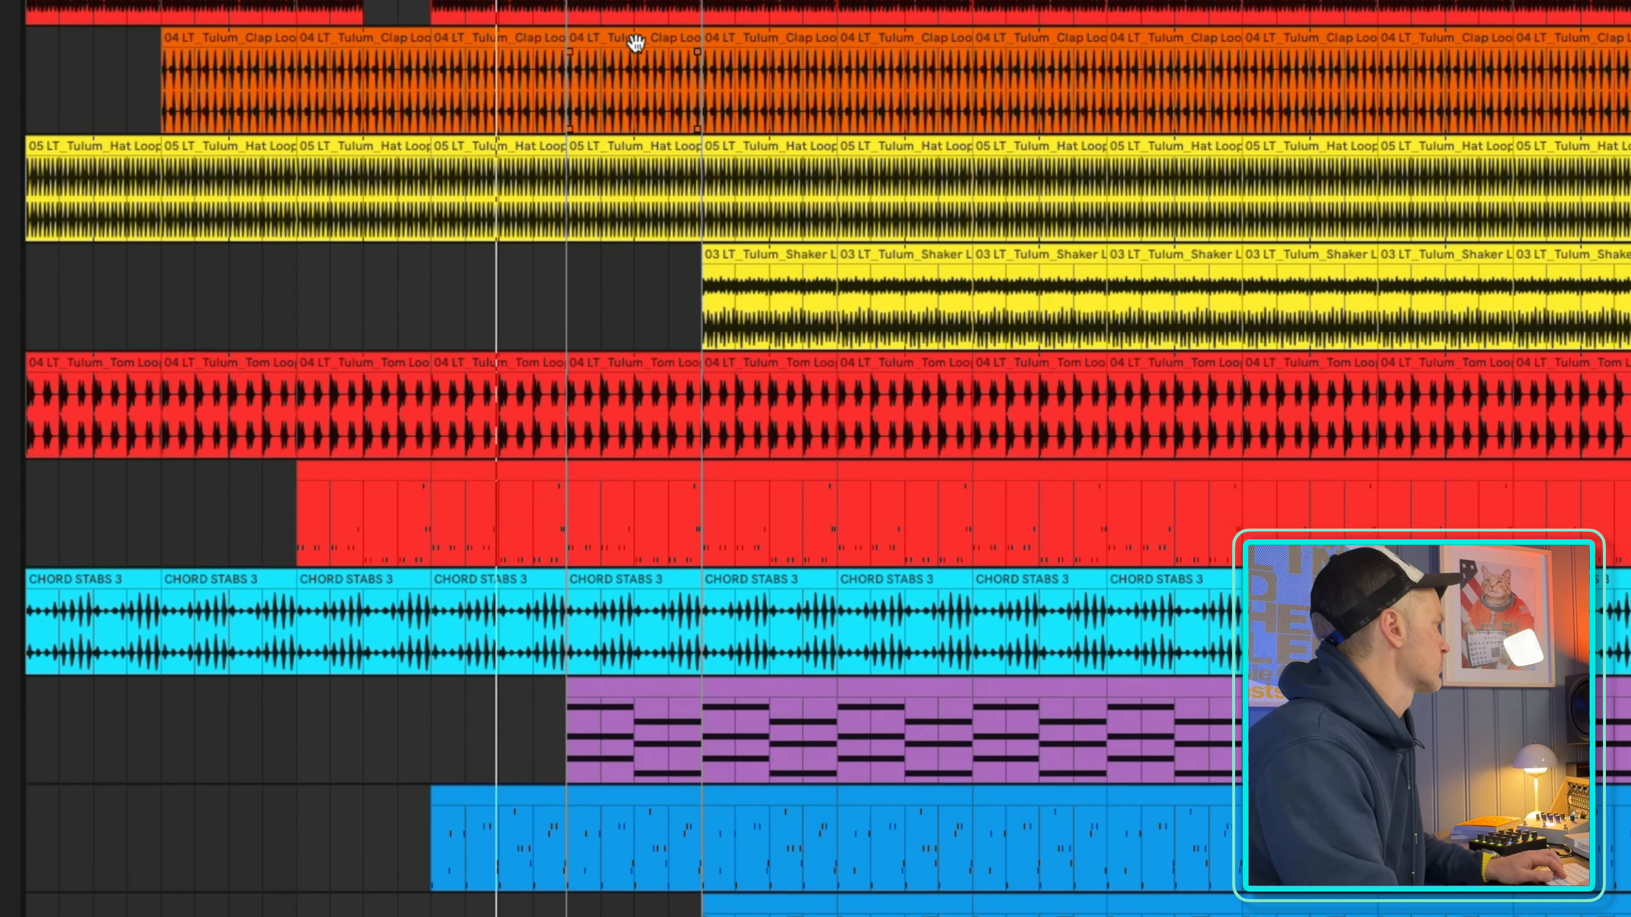
click(635, 378)
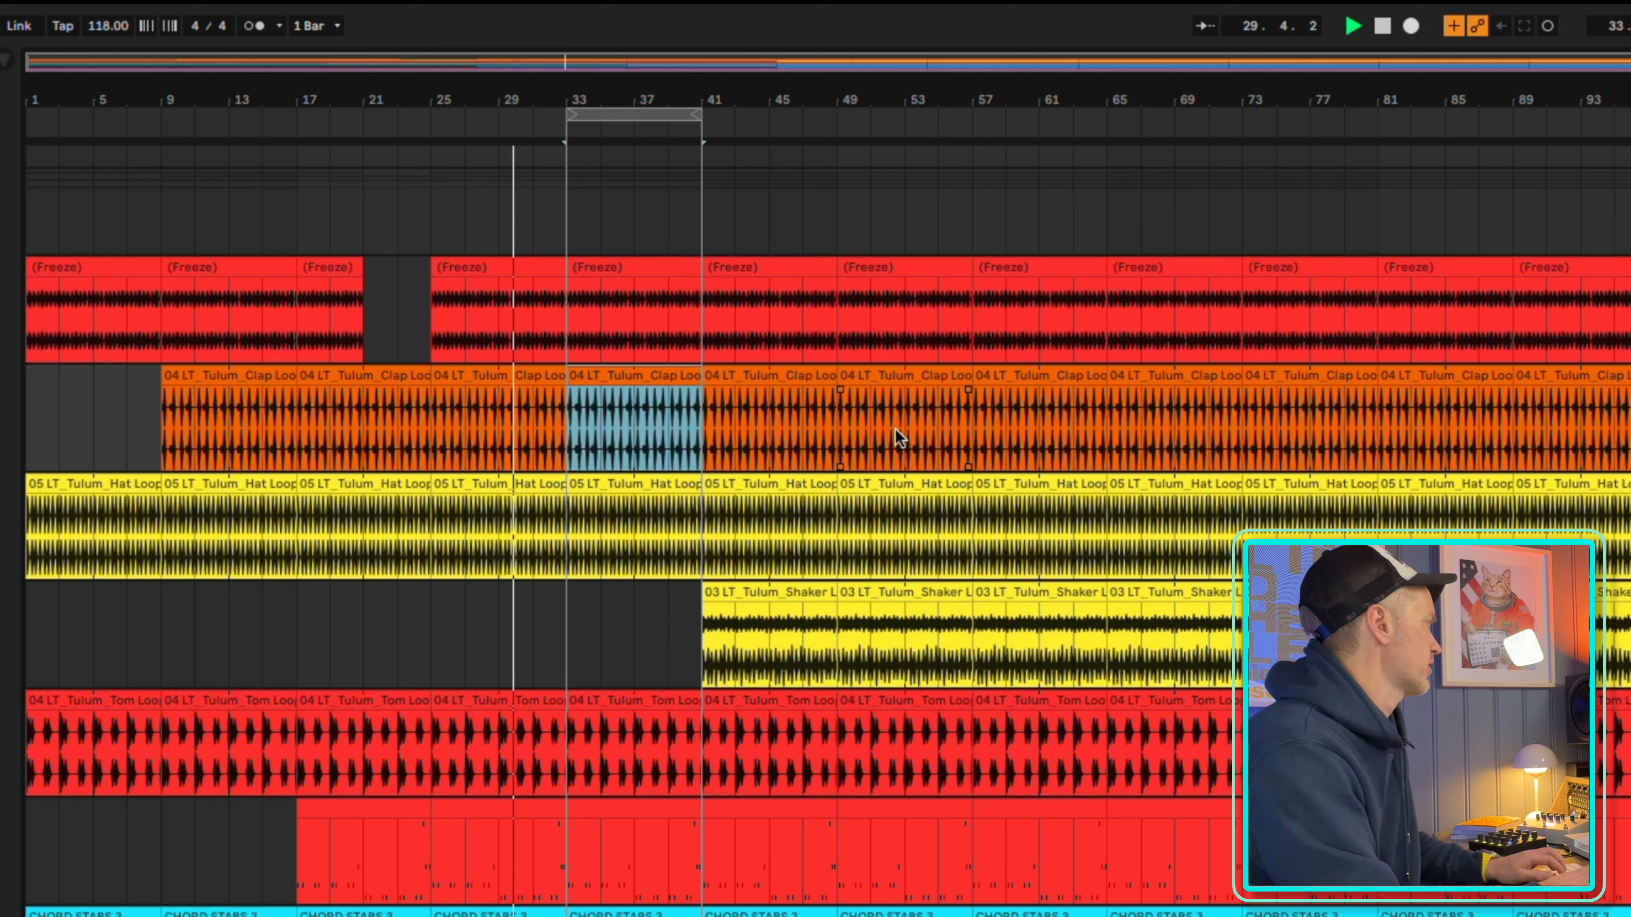
key(Delete)
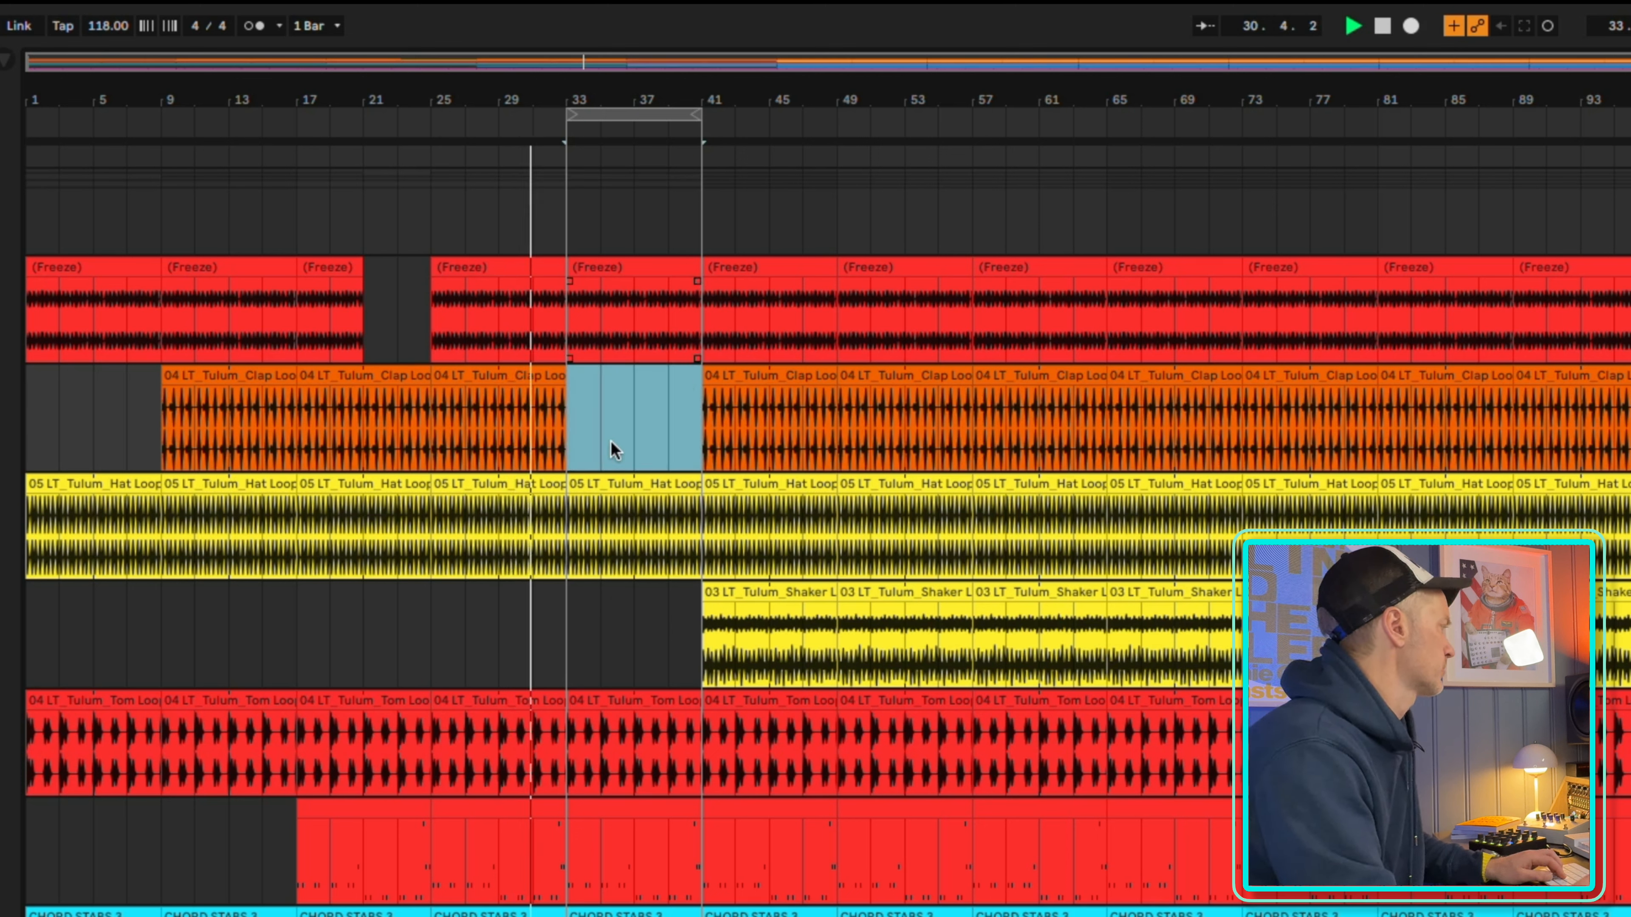
click(660, 486)
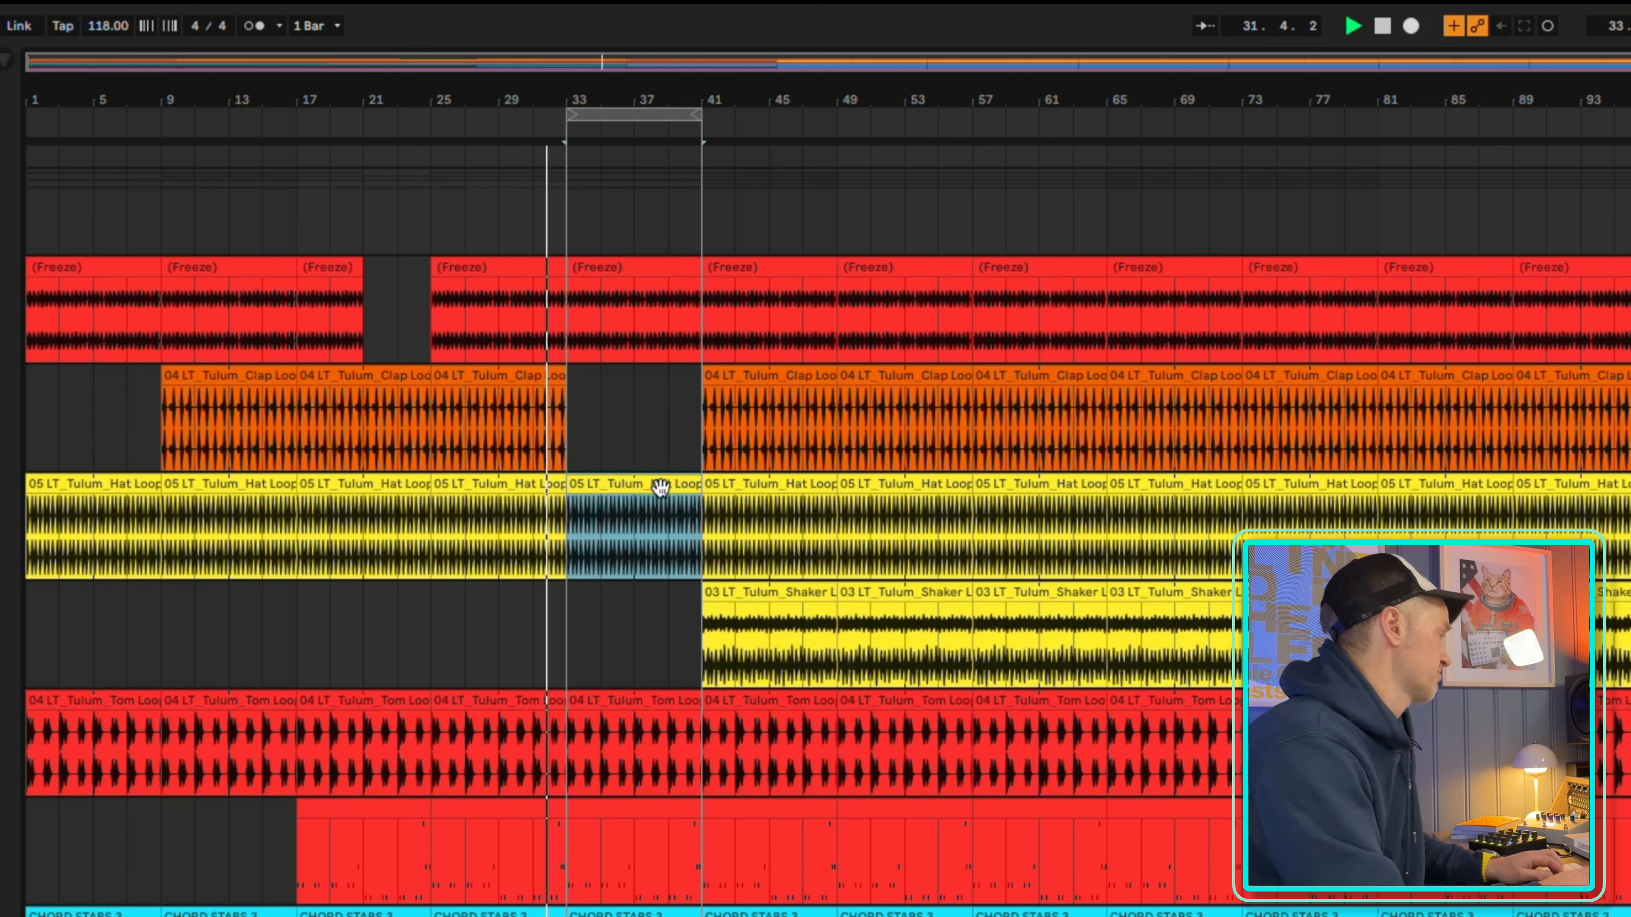
key(Delete)
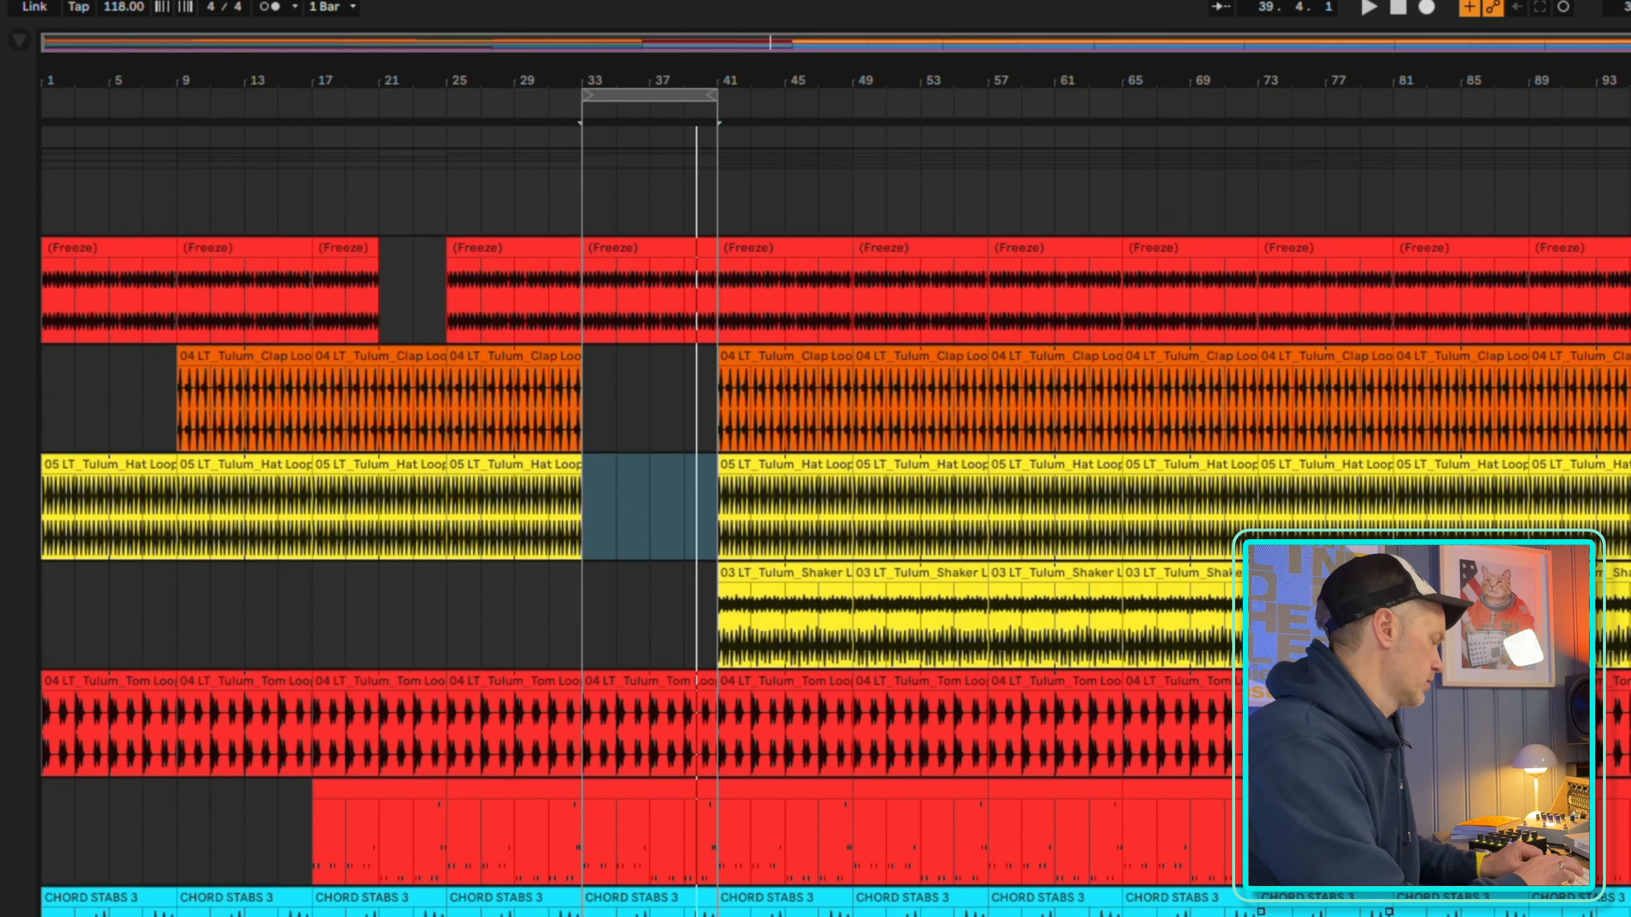
Load Trackspacer 2.5 from the Dynamics collection onto the pad track and move its window clear of the browser
key(alt+super+b)
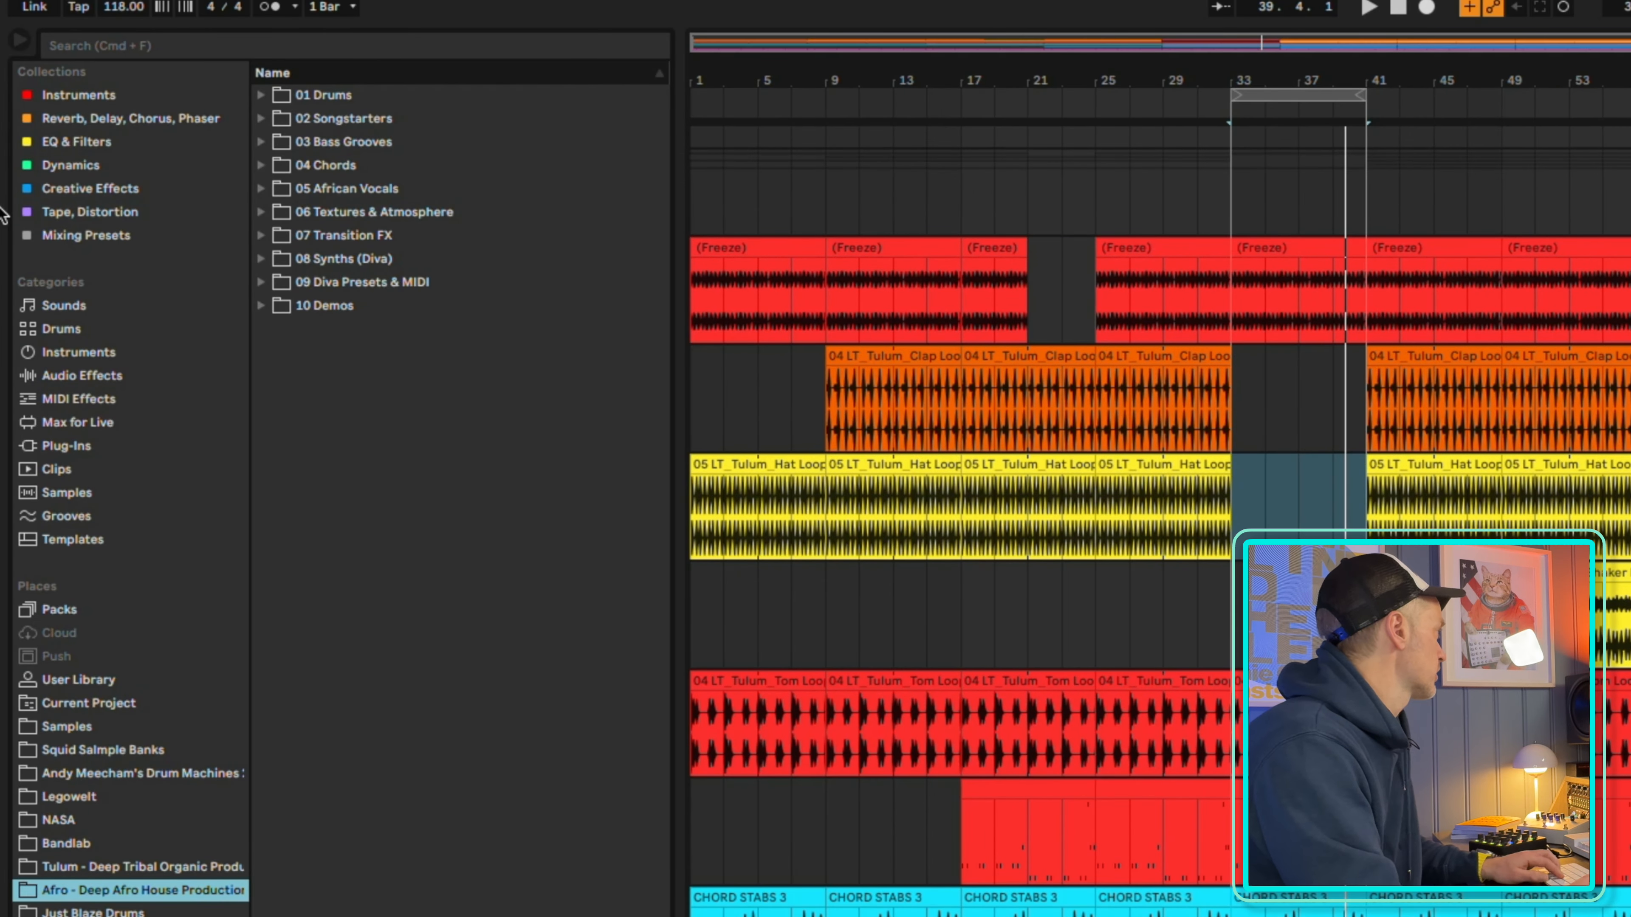
click(49, 189)
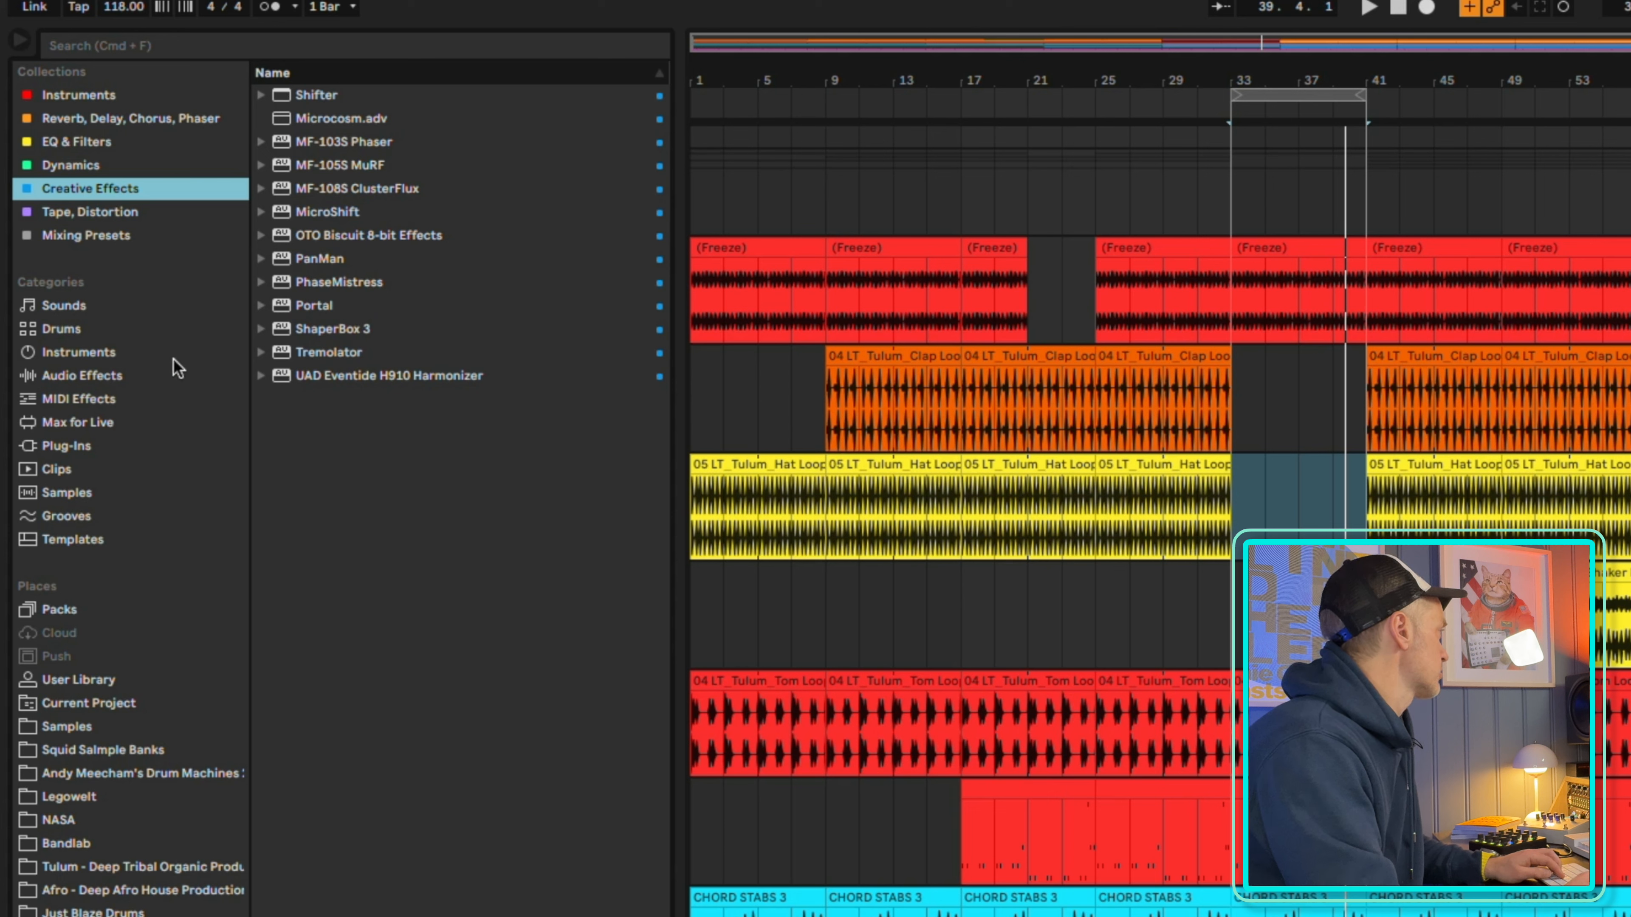
click(75, 166)
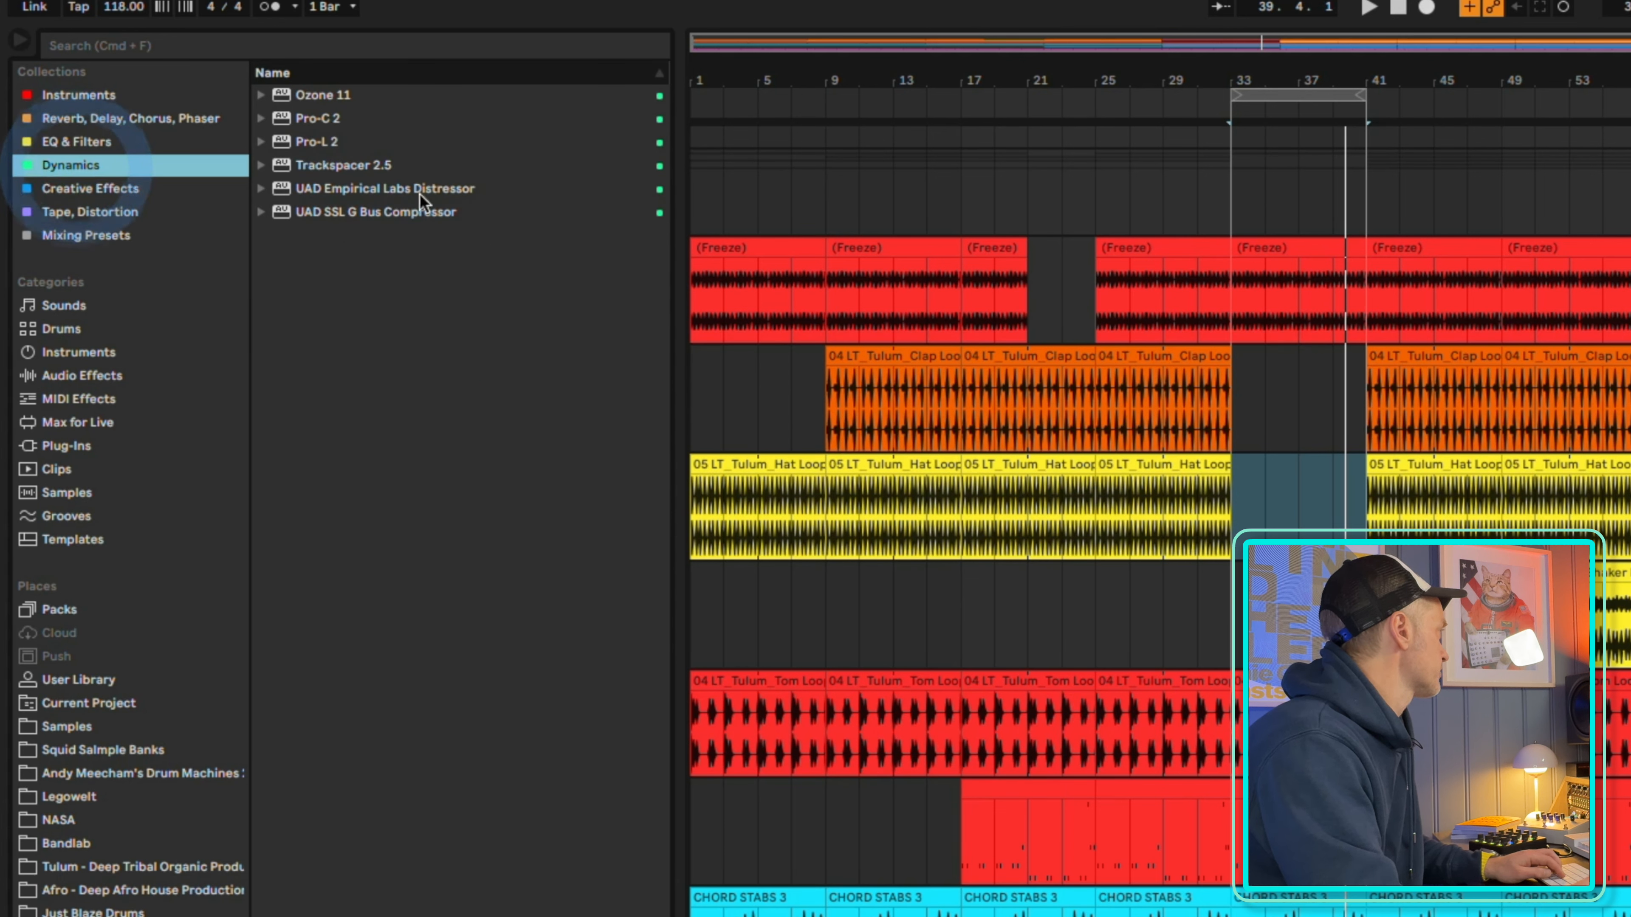
double_click(331, 164)
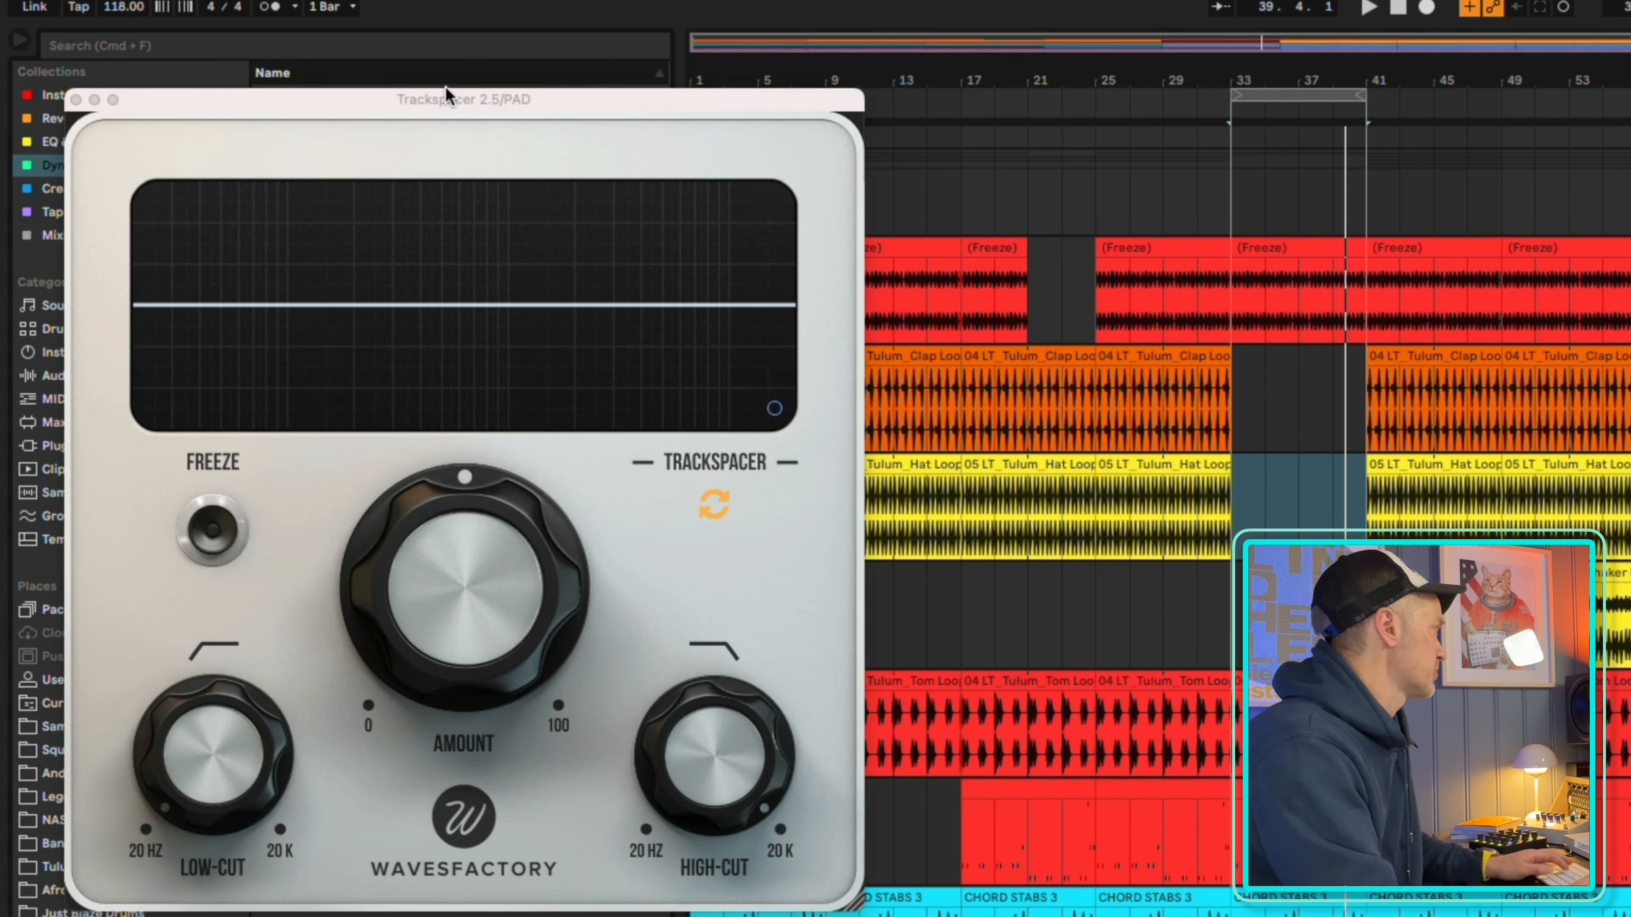
drag(445, 90, 1136, 68)
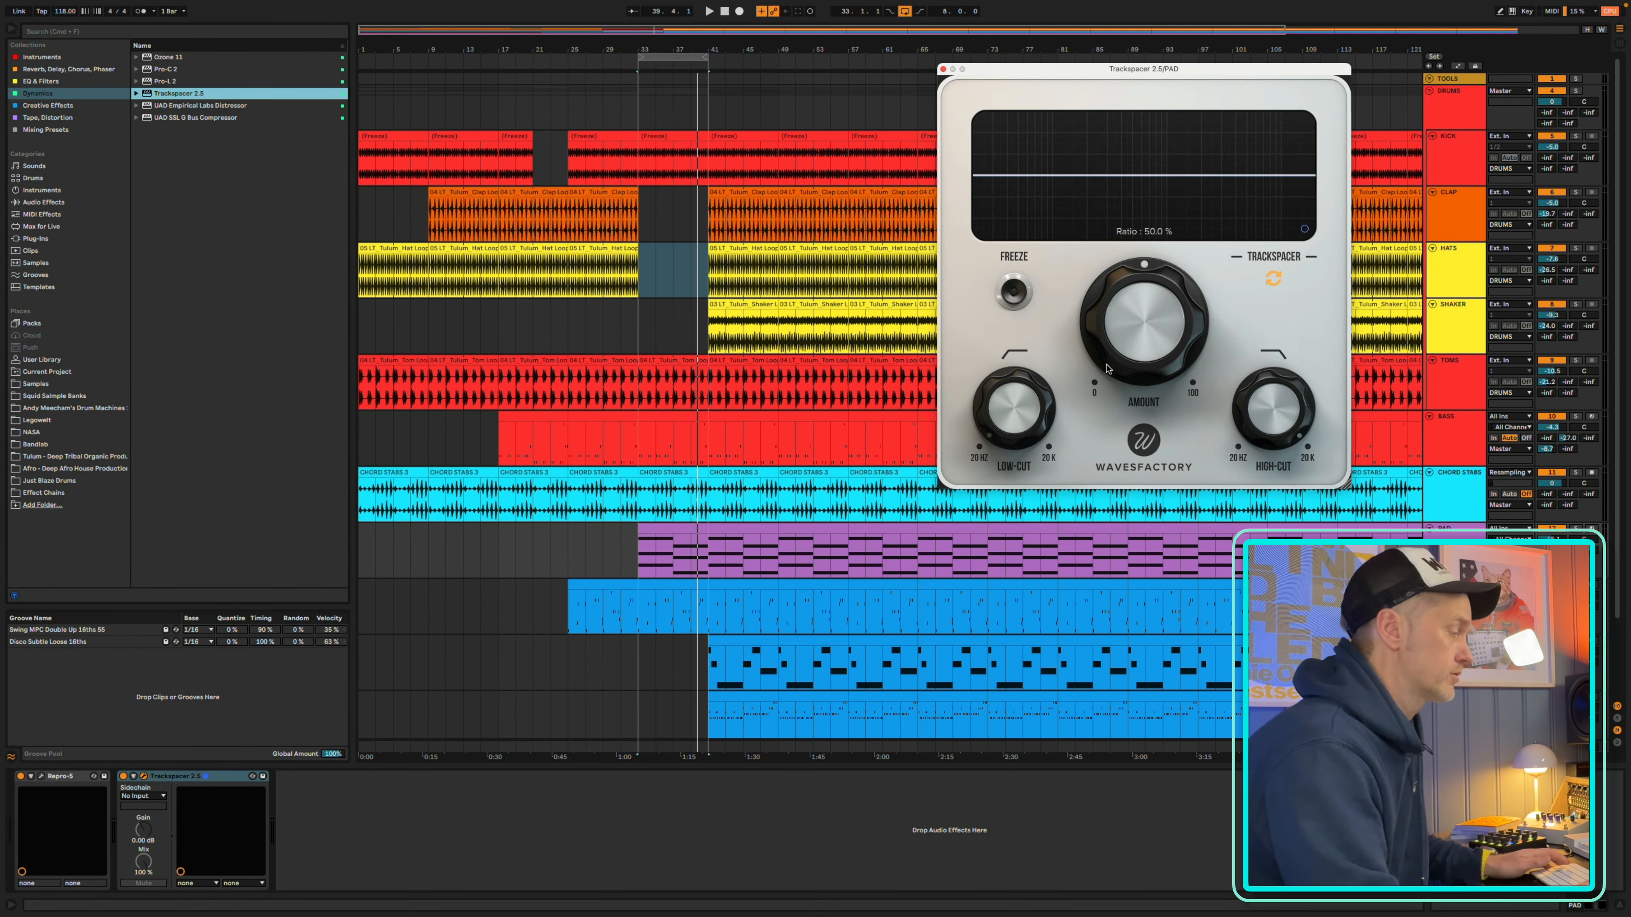
Solo the pad track and set Trackspacer's sidechain input to KICK
click(1577, 528)
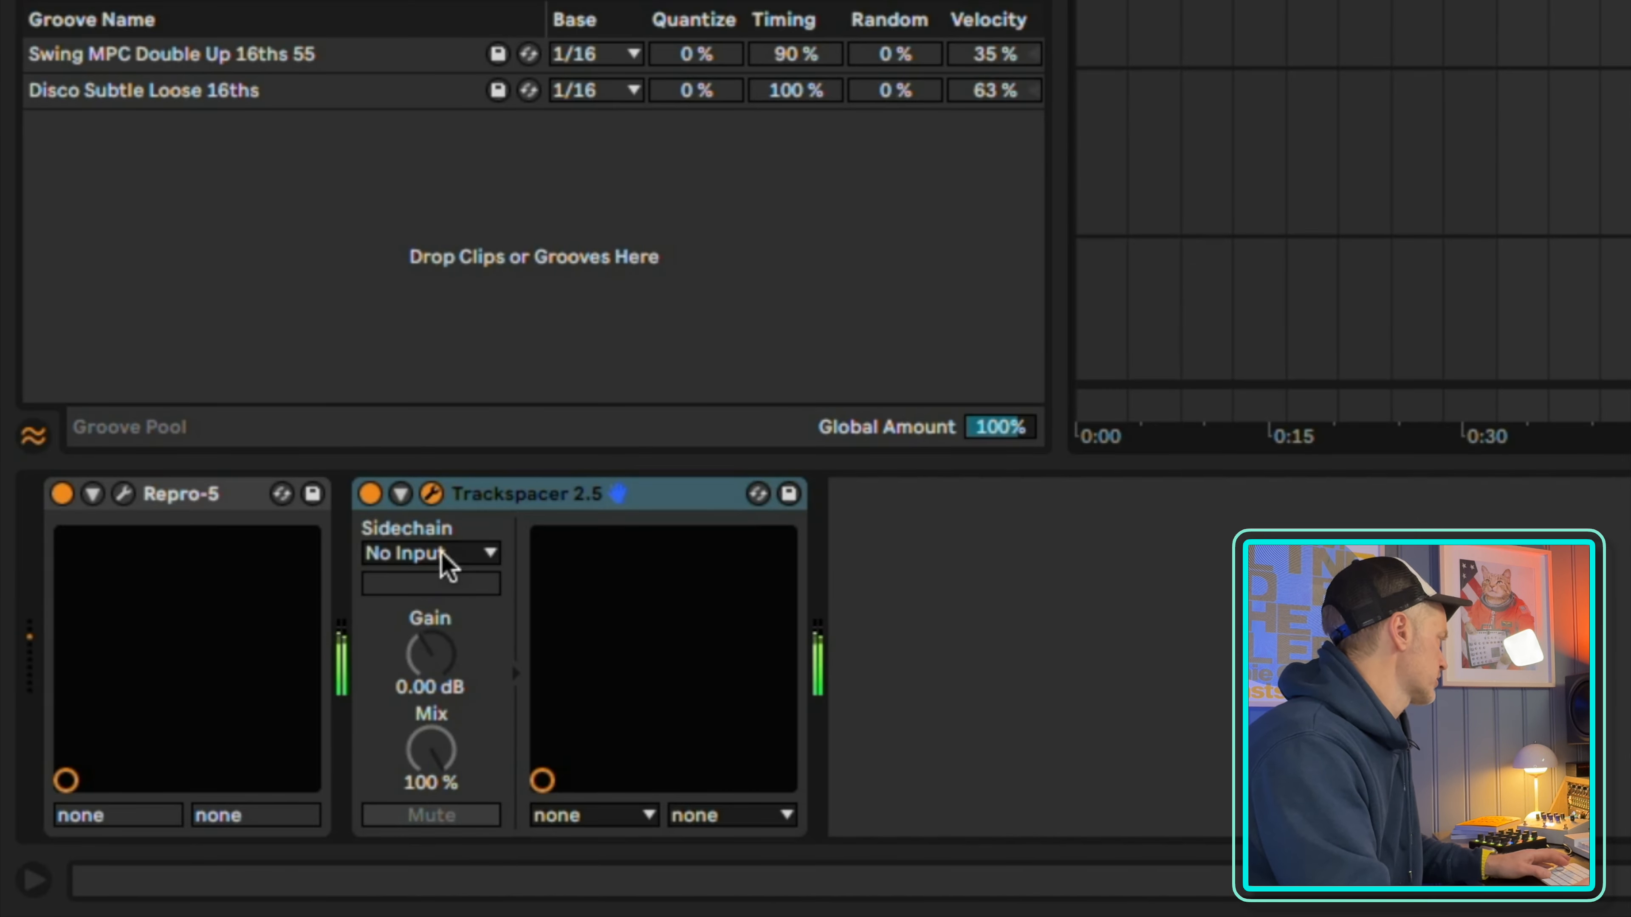
click(147, 796)
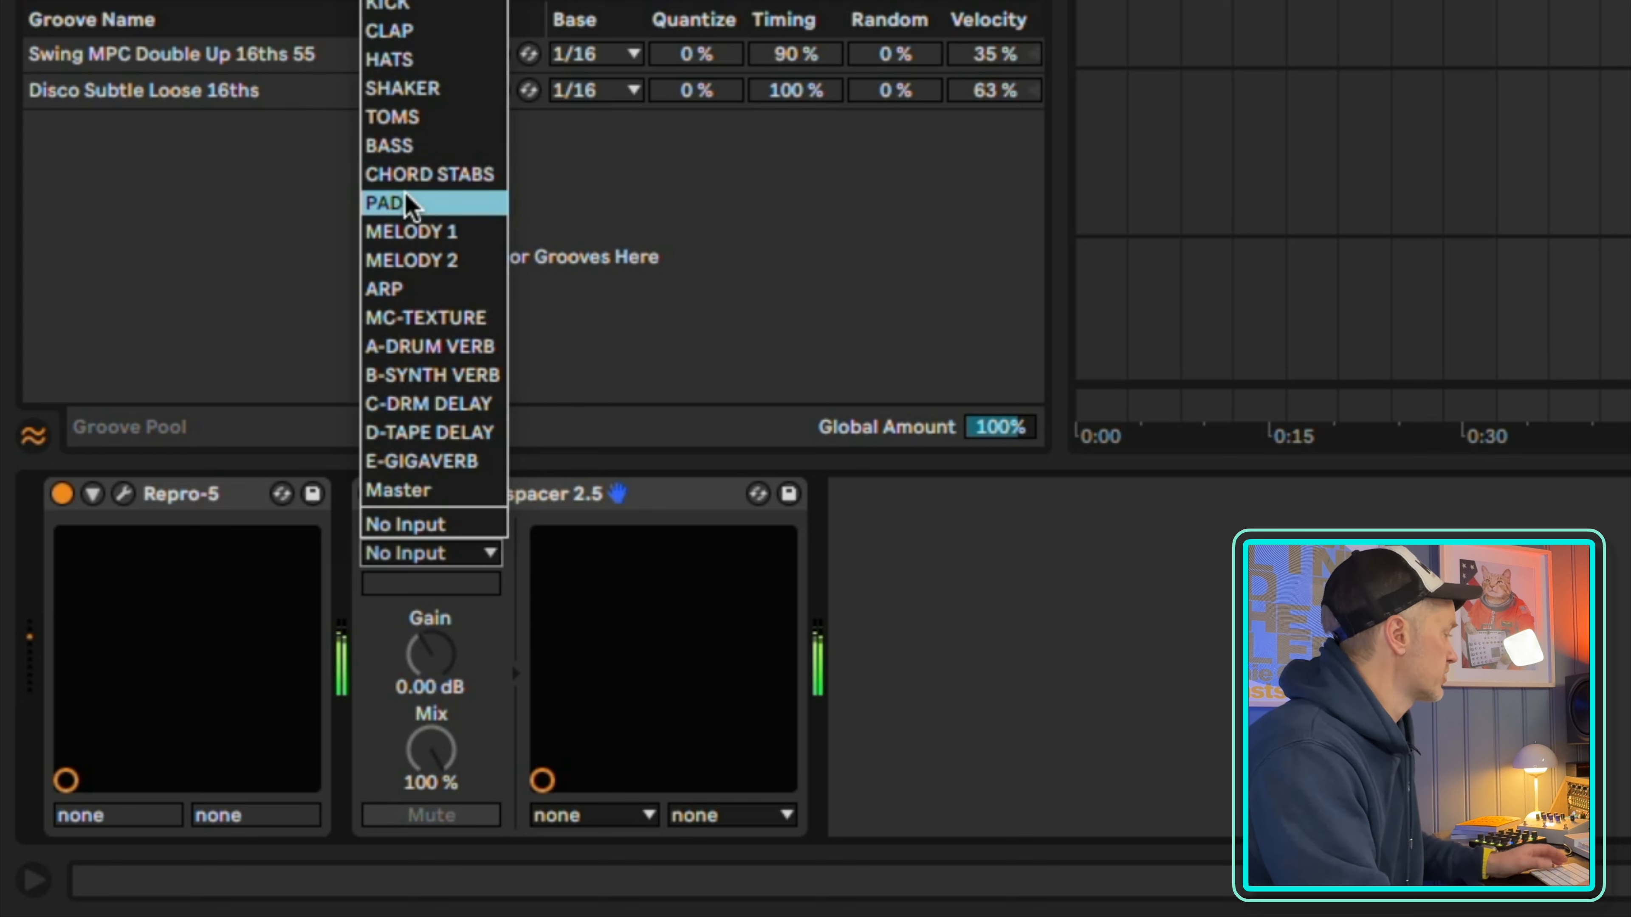
click(417, 8)
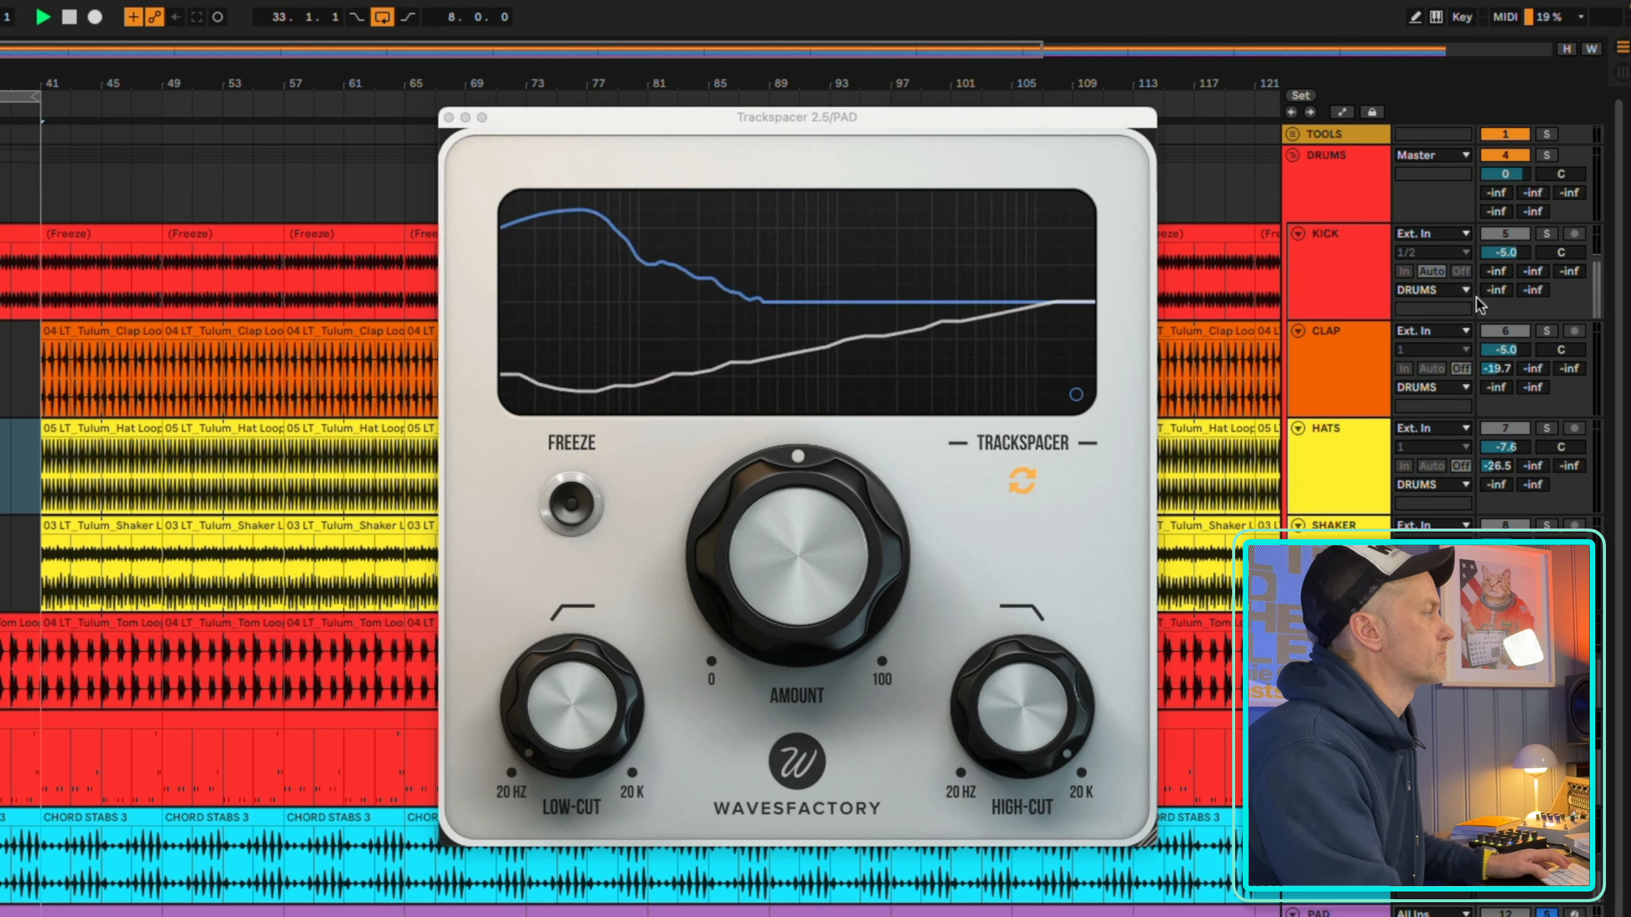
Lower Trackspacer's amount and high-cut while the kick is soloed with the pad, and close the plugin and clear the kick solo
click(1544, 235)
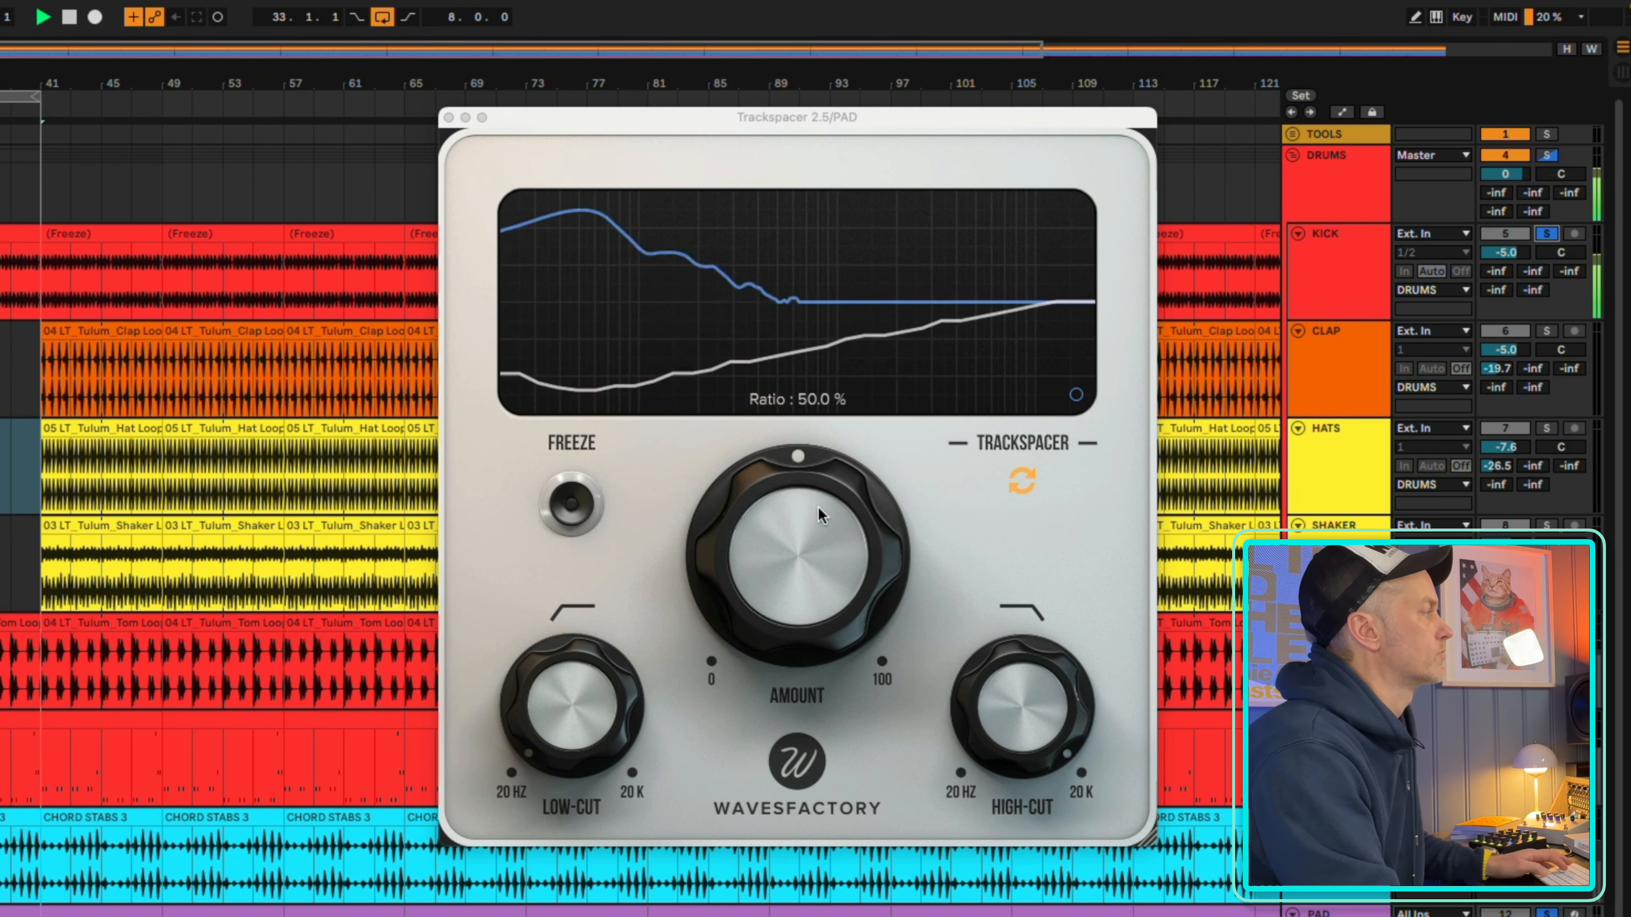
drag(798, 476, 744, 662)
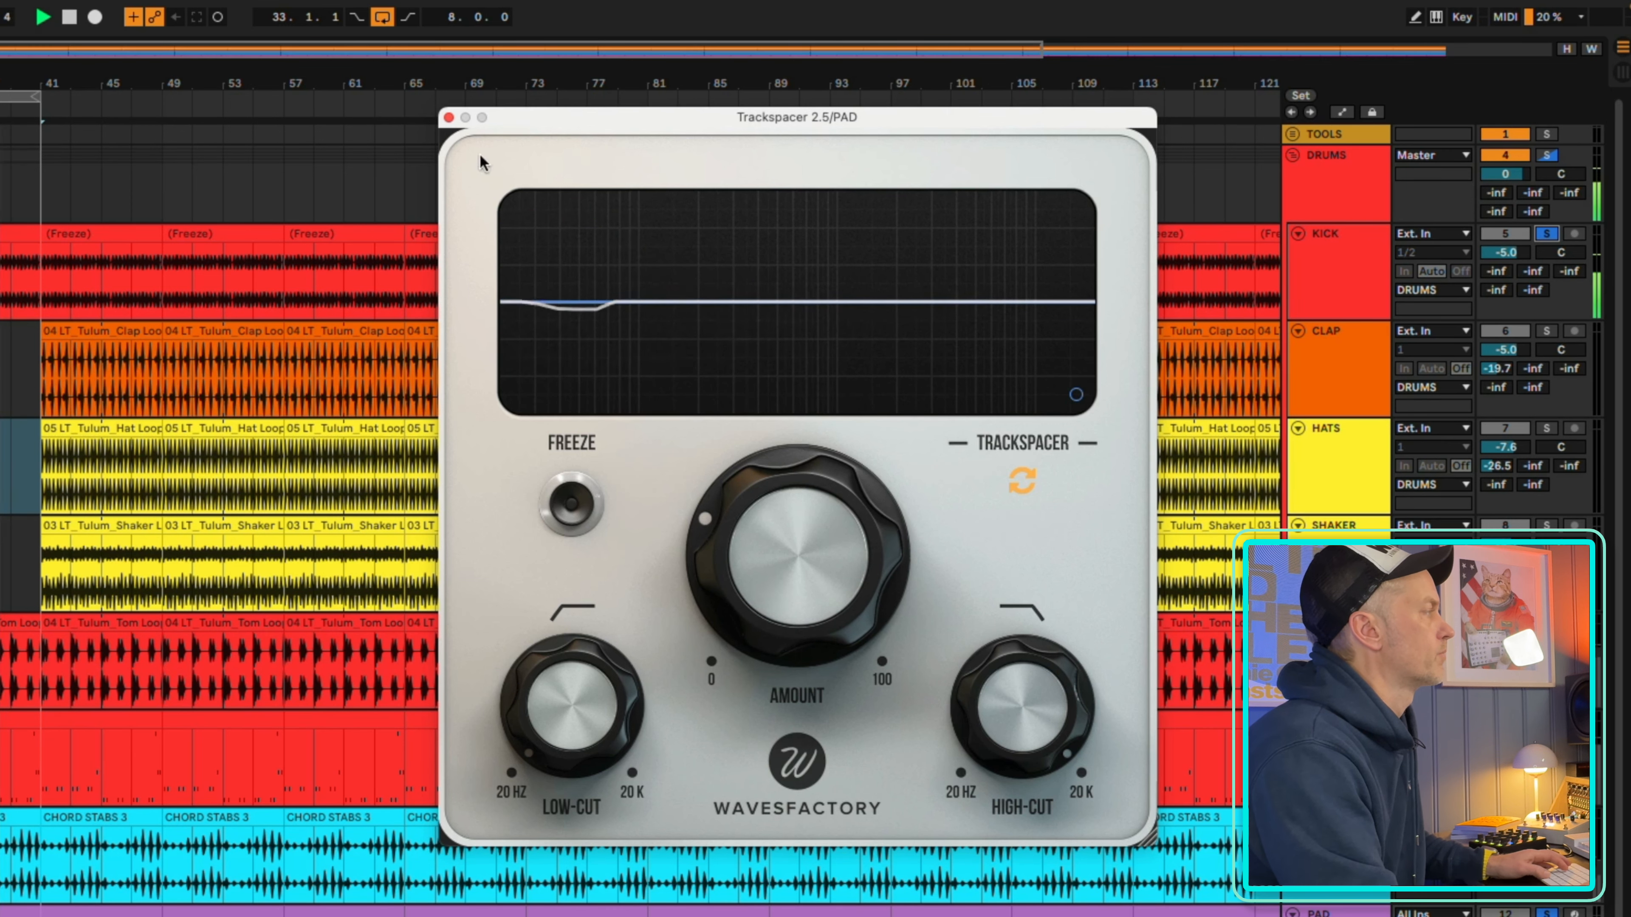
drag(763, 525, 761, 505)
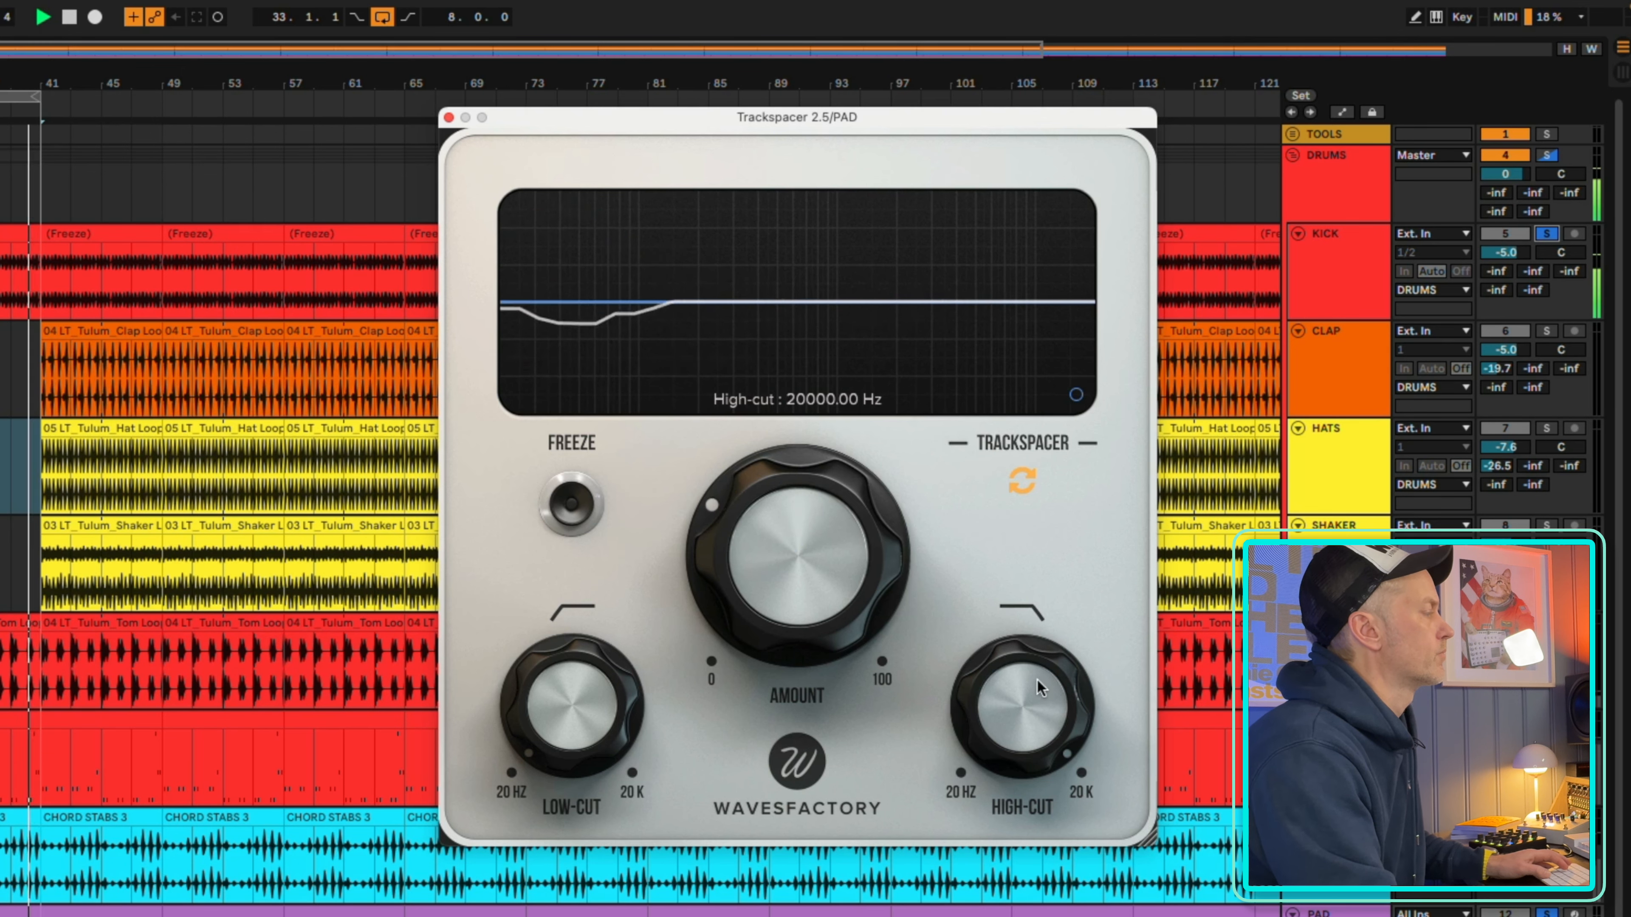
drag(1037, 678, 1018, 801)
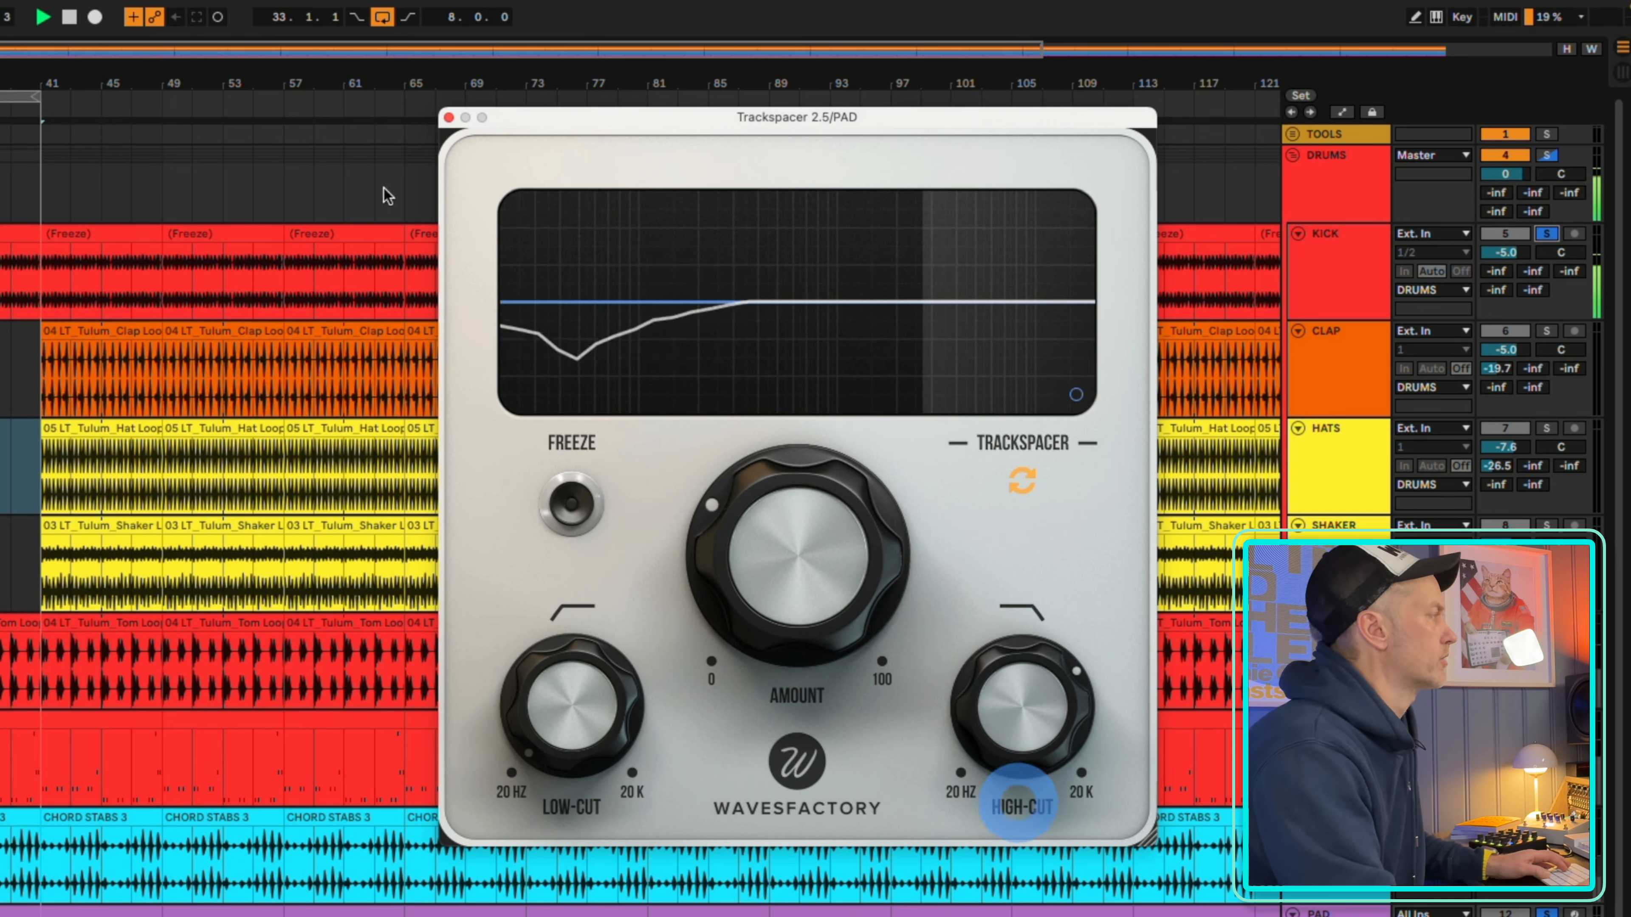
click(449, 118)
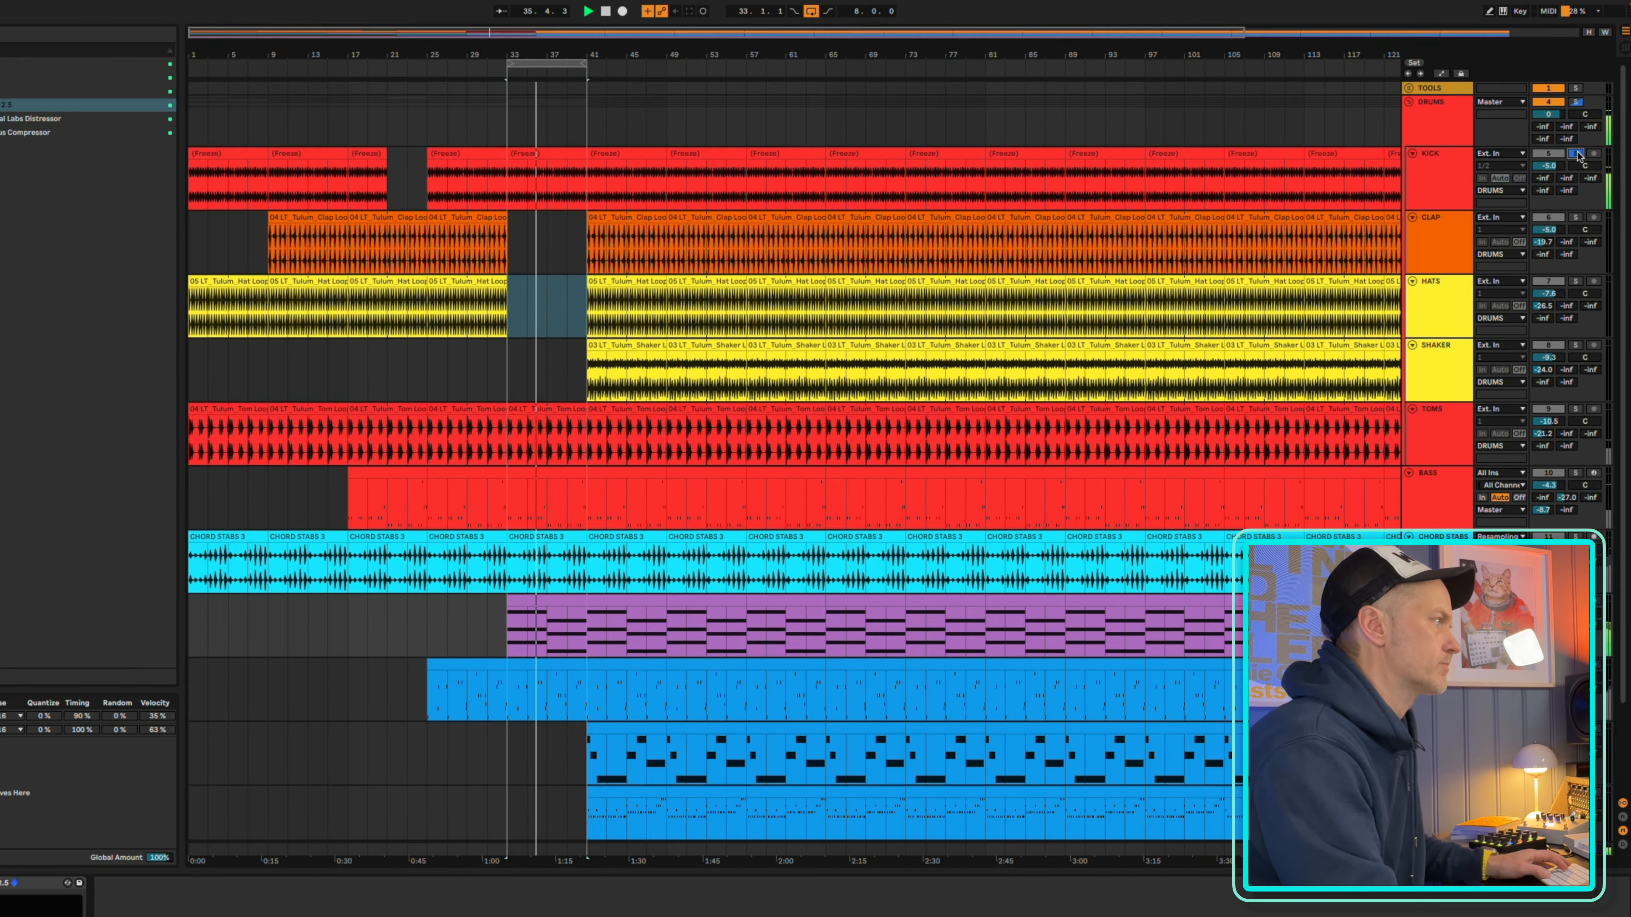
click(1547, 233)
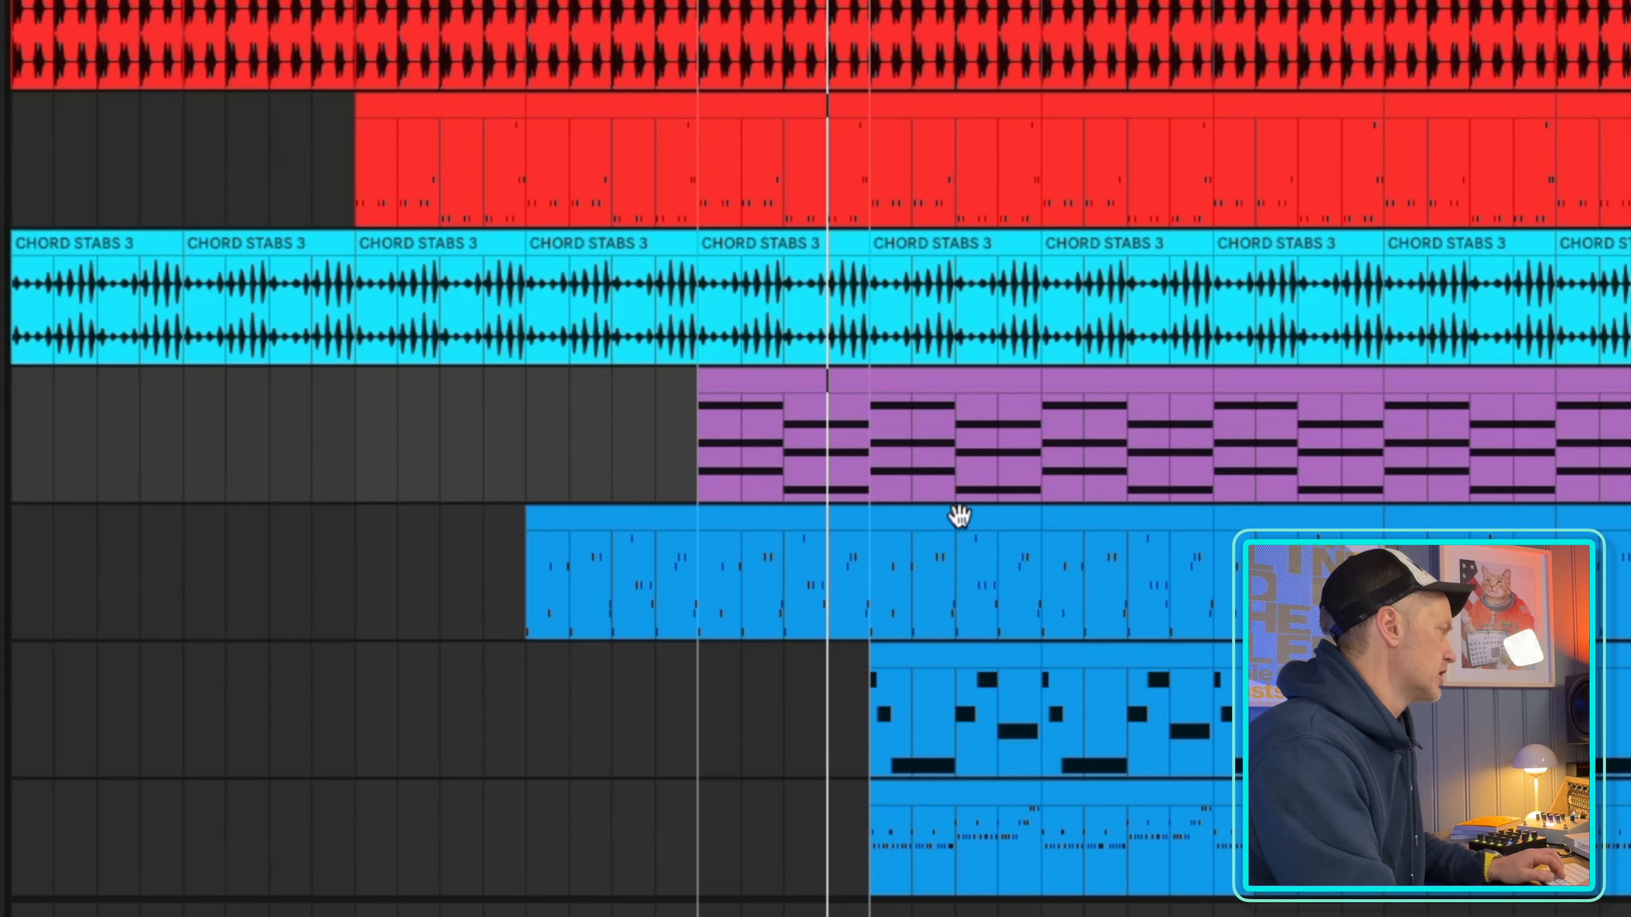
Delete the two clips on the first blue melody track between bars 41 and 57
click(623, 665)
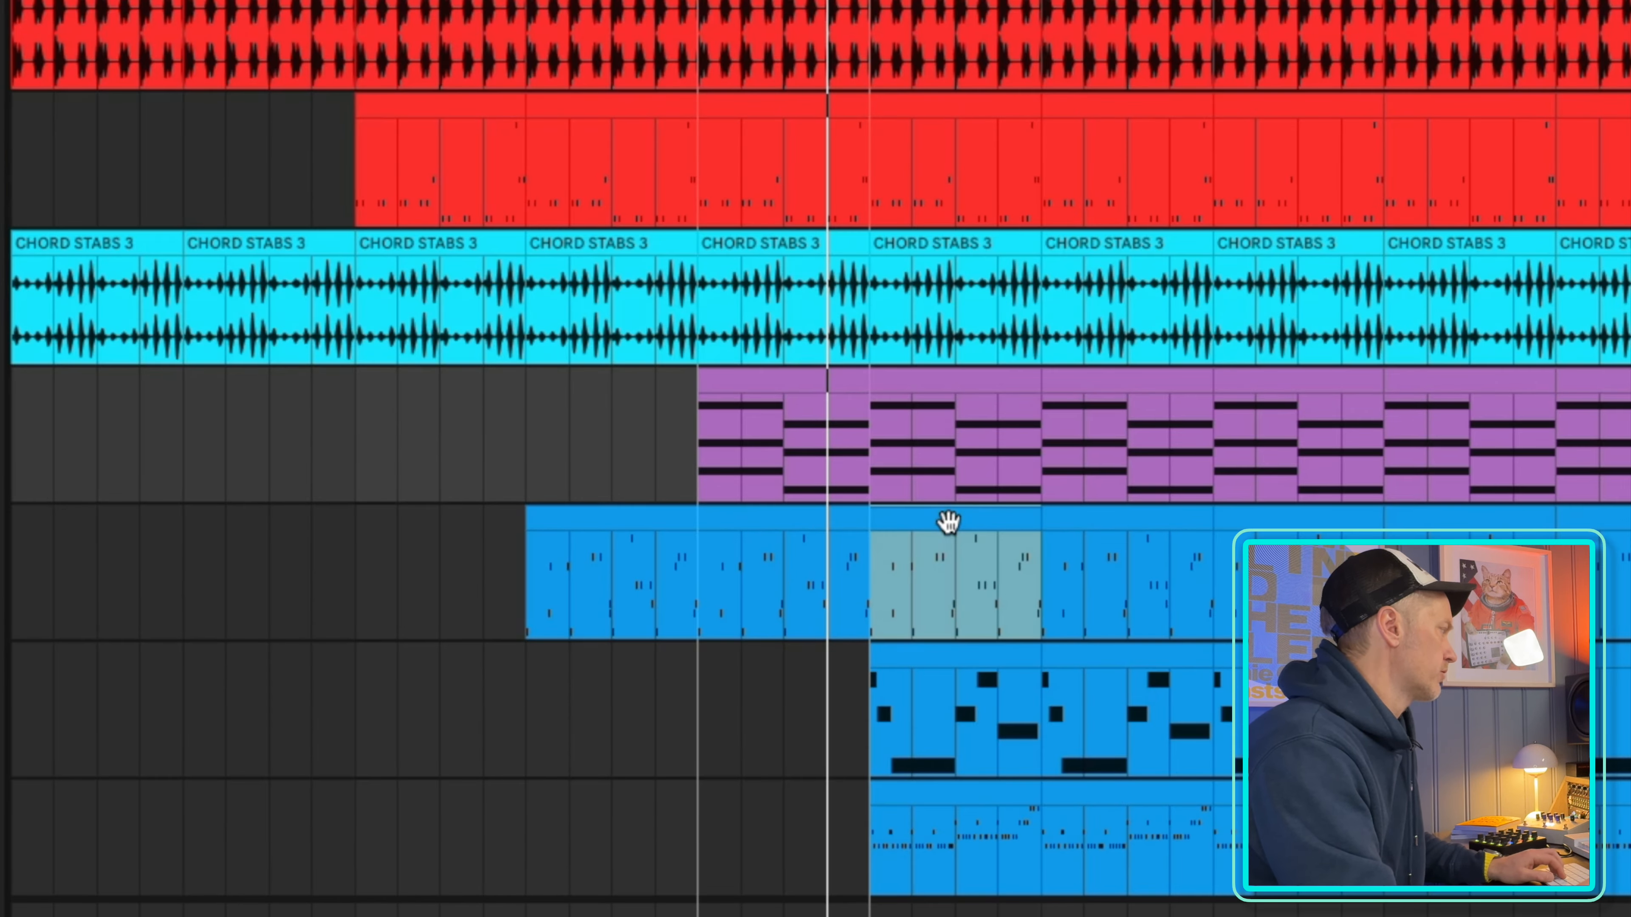
click(948, 522)
shift+click(1121, 531)
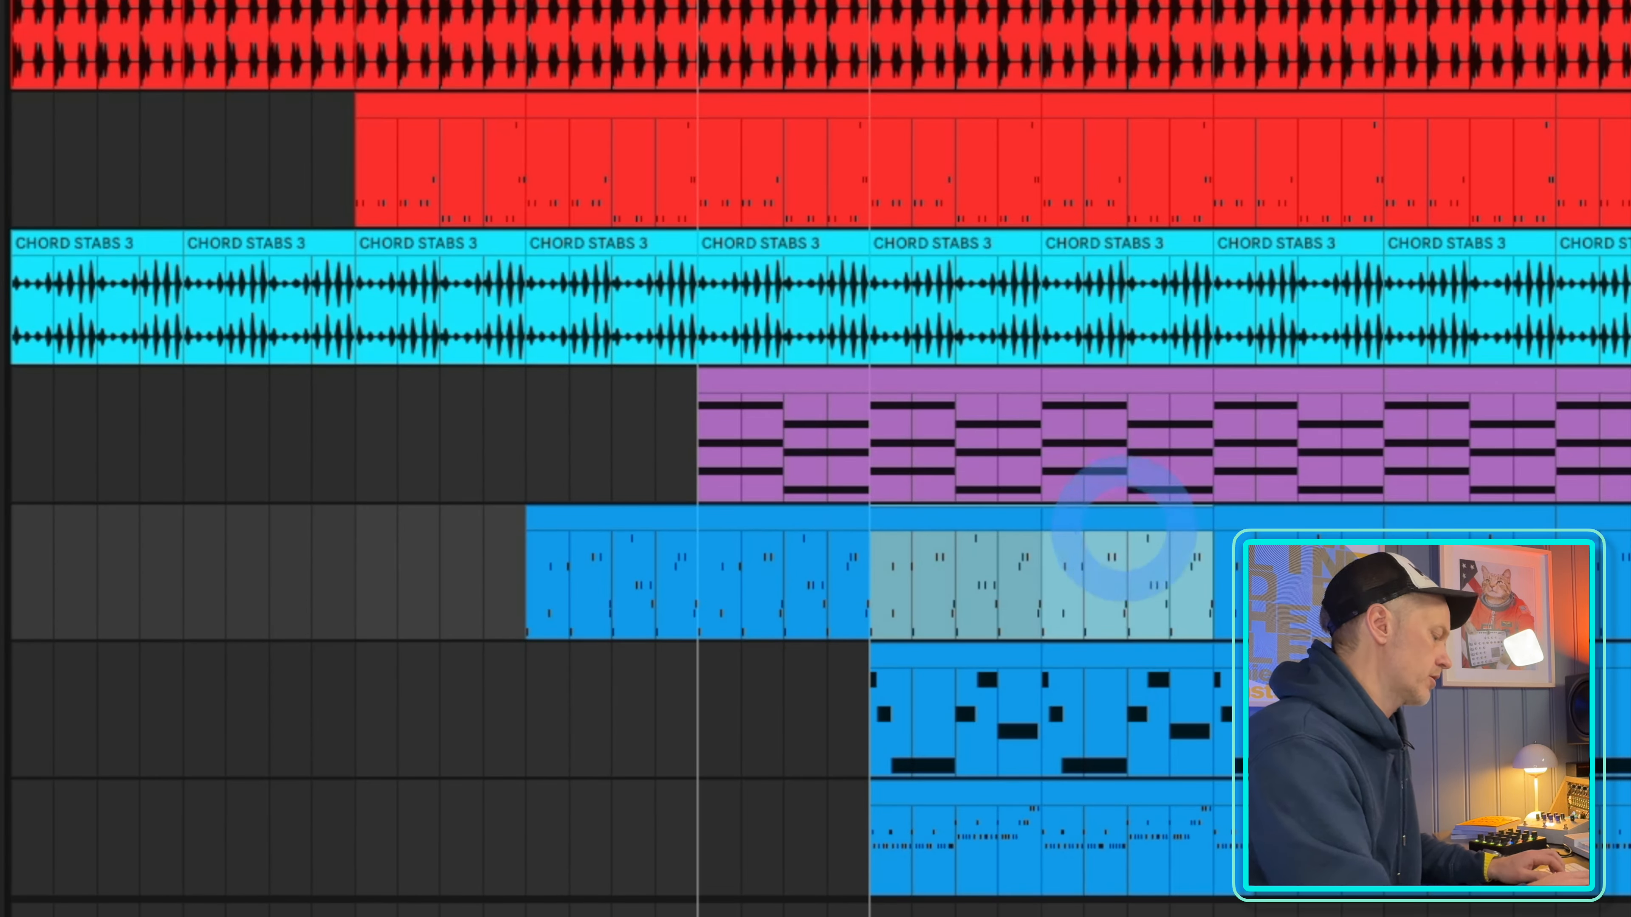
key(Delete)
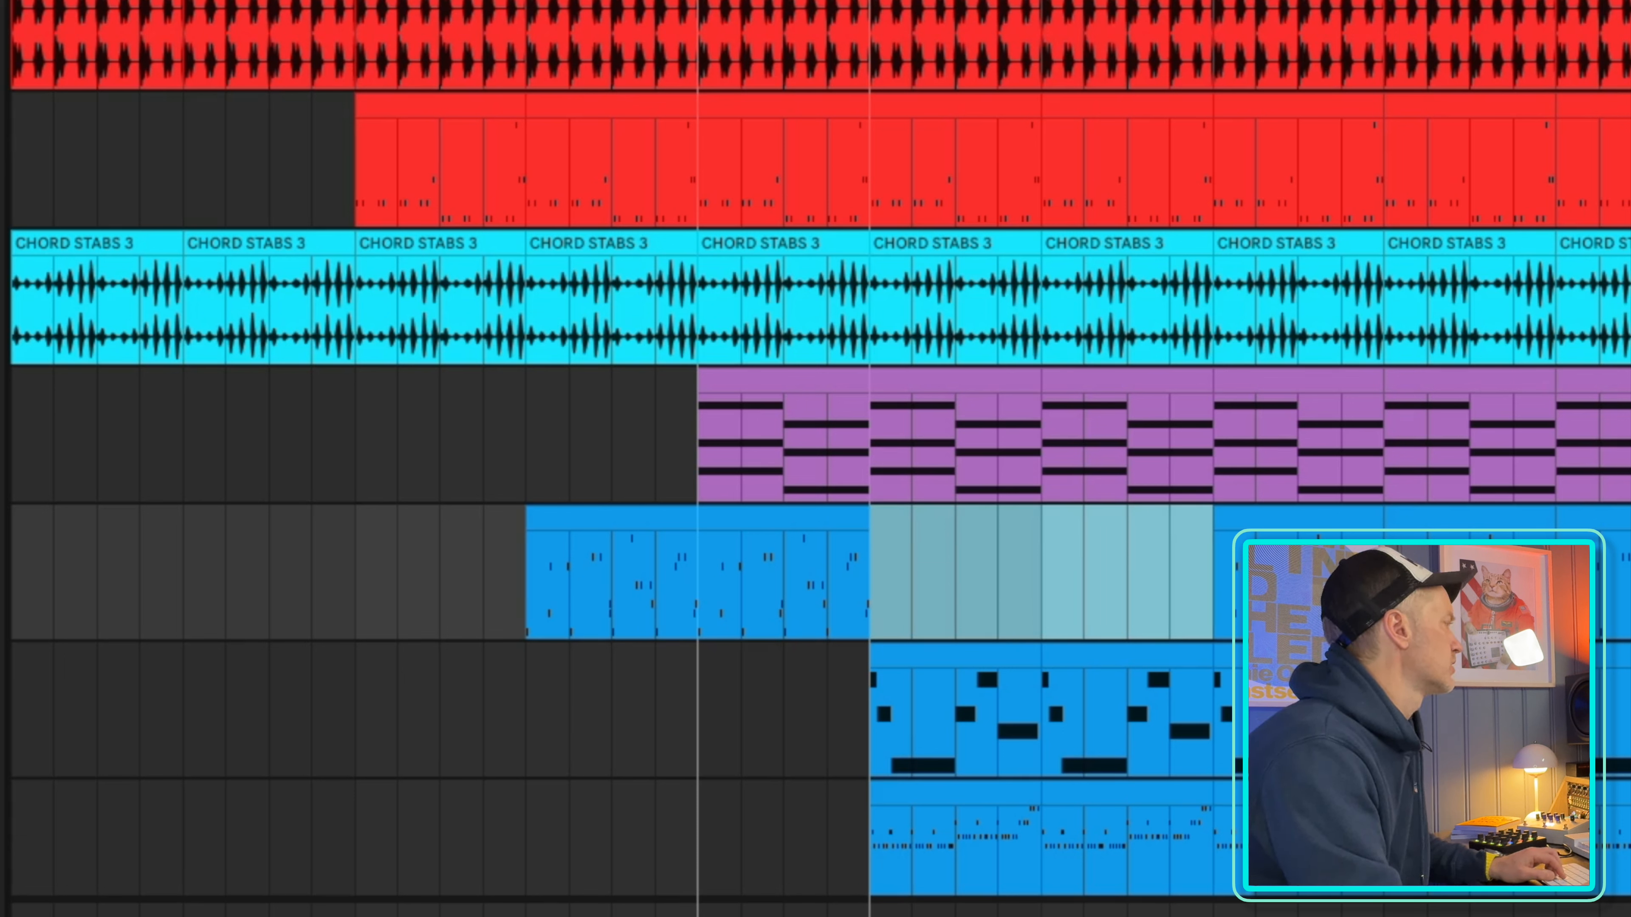
Delete the hat loop clip between bars 41 and 49
scroll(938, 668, up, 10)
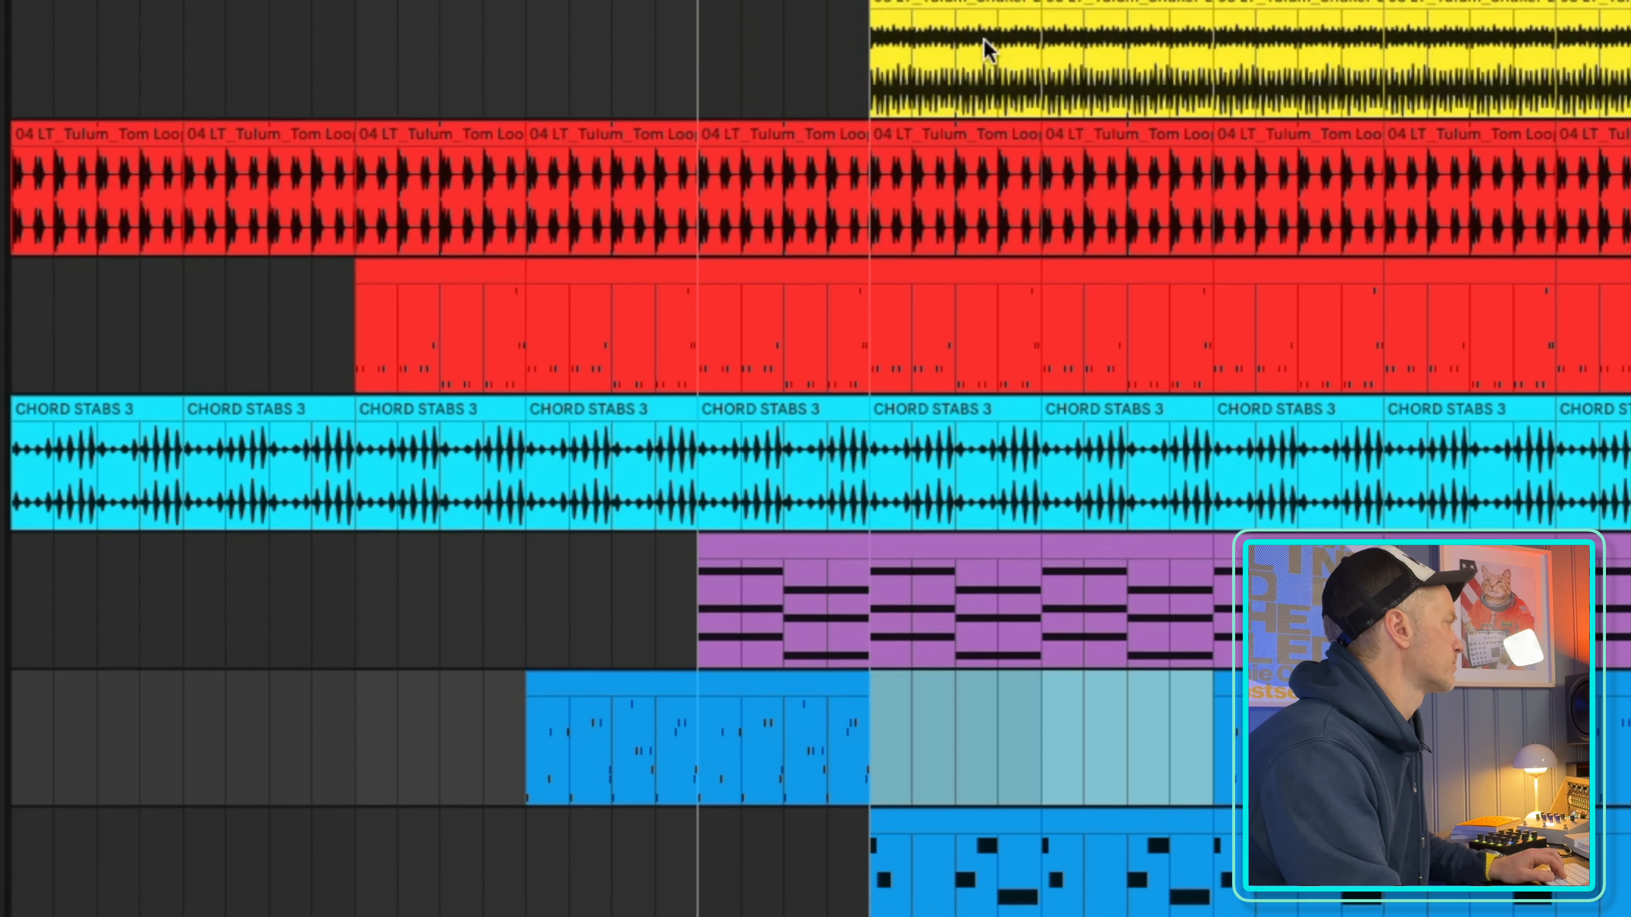
click(941, 544)
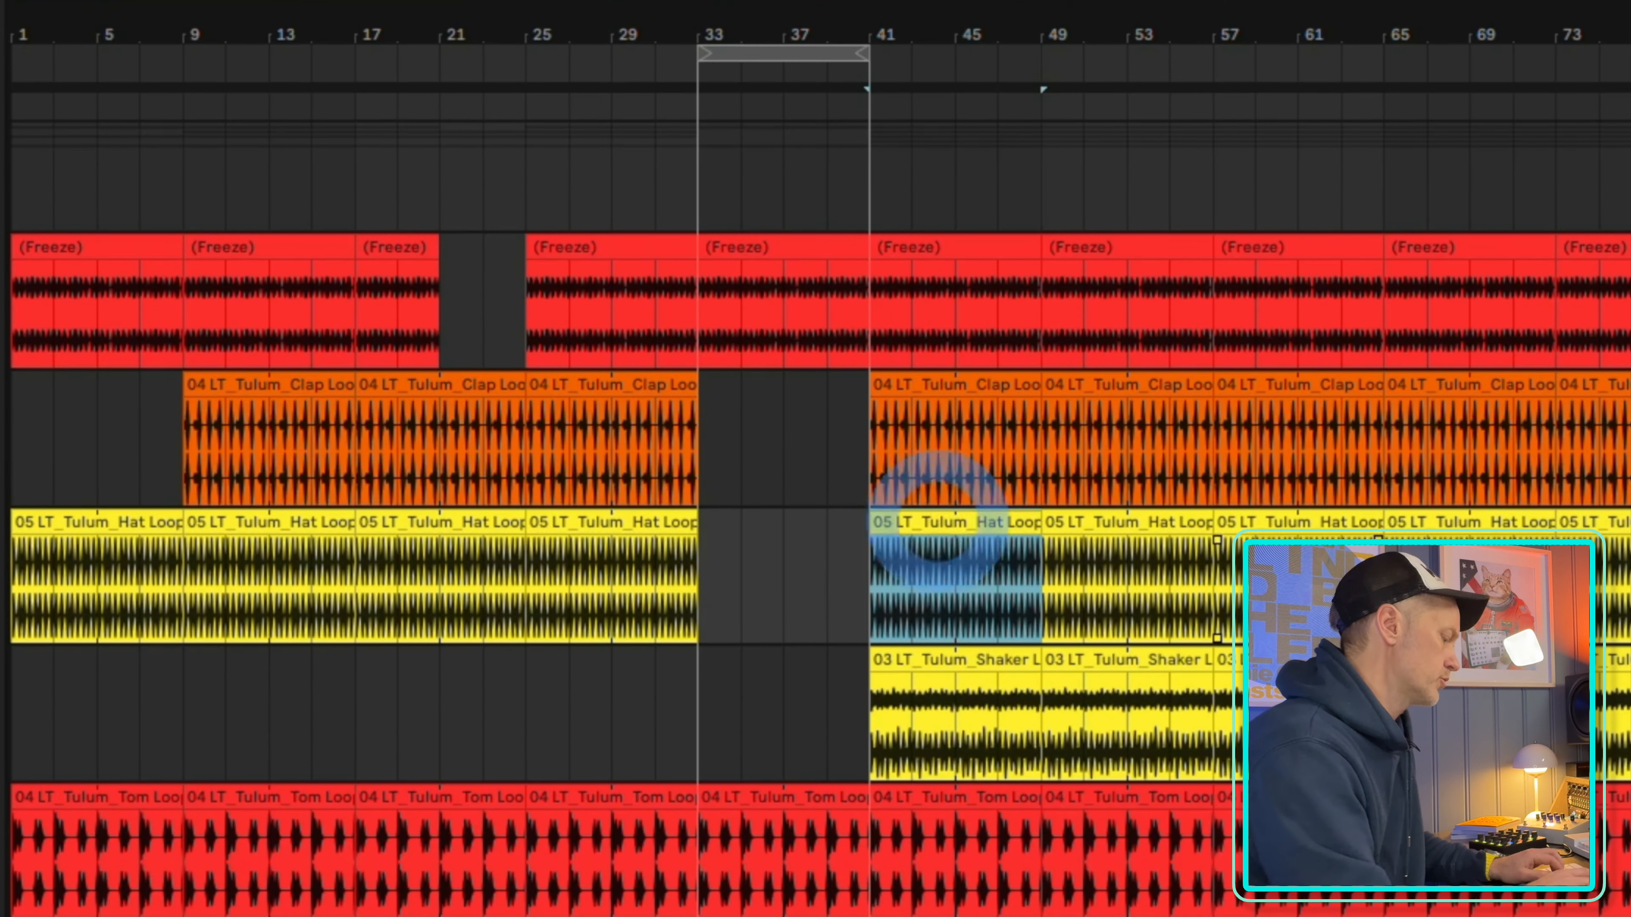
key(Delete)
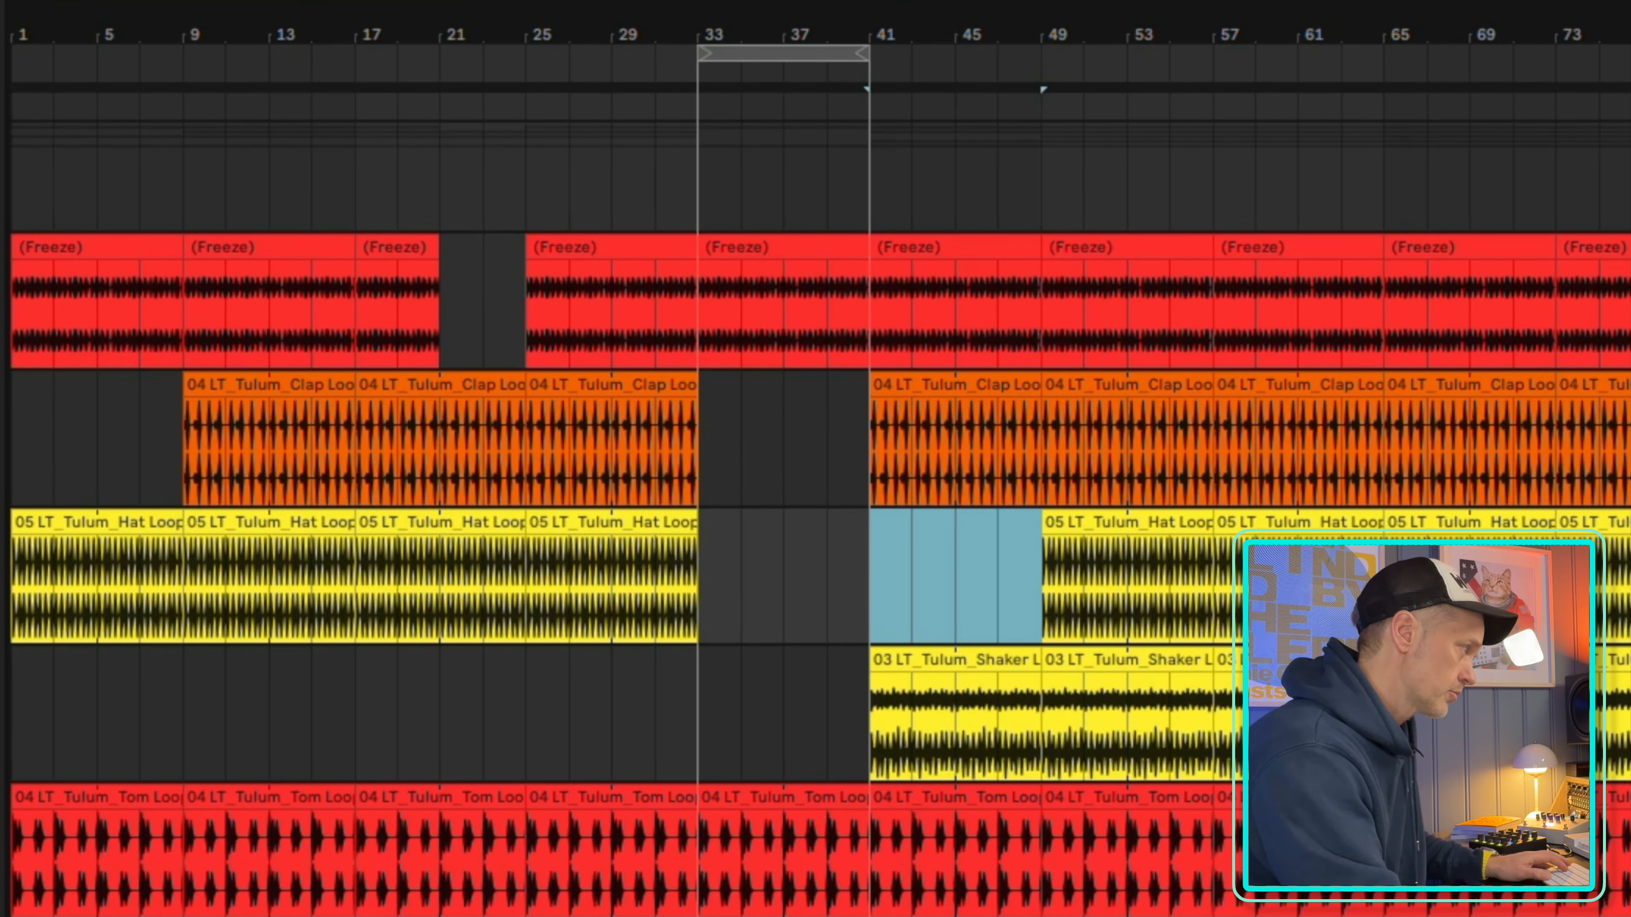
Delete the four clips on the third blue melody track between bars 41 and 73
scroll(1506, 911, down, 10)
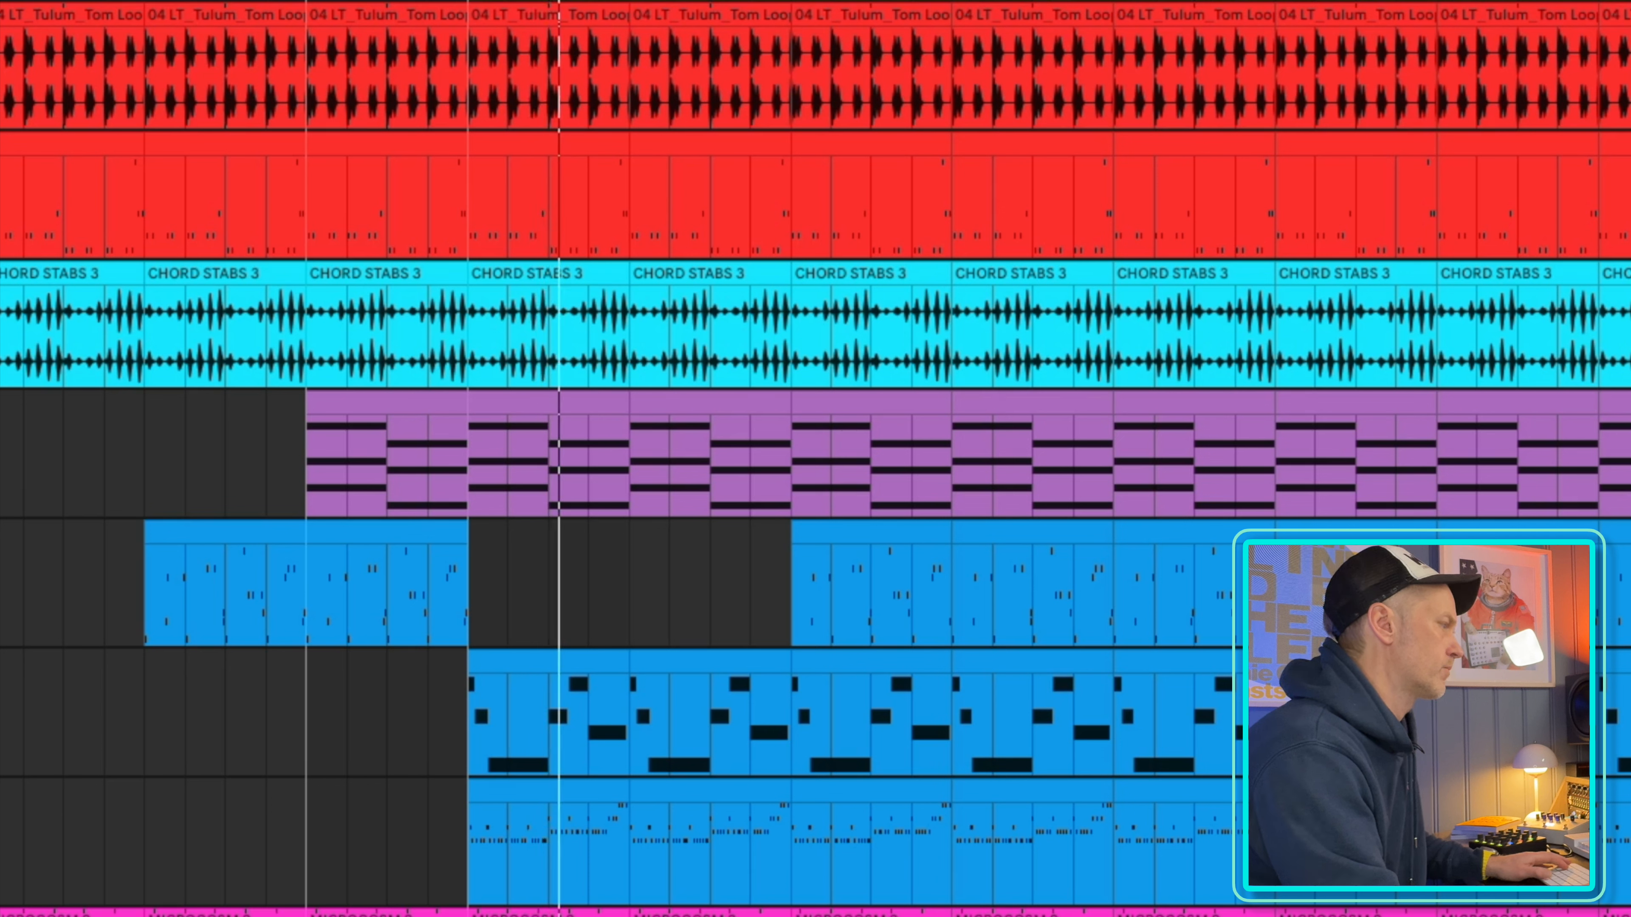
click(534, 794)
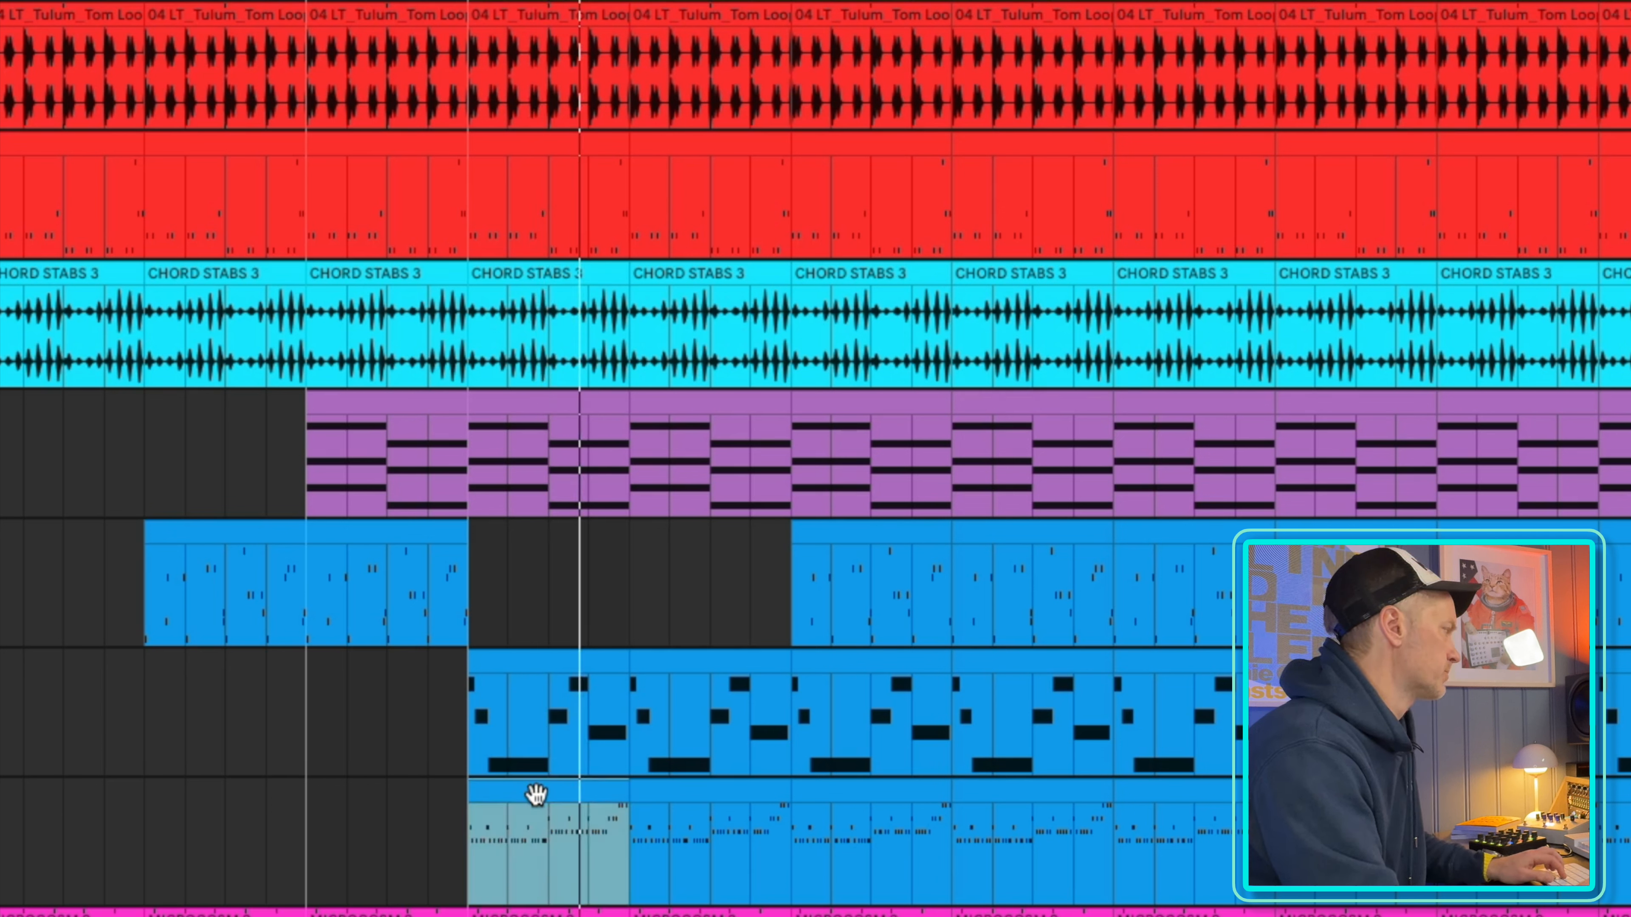
shift+click(1076, 800)
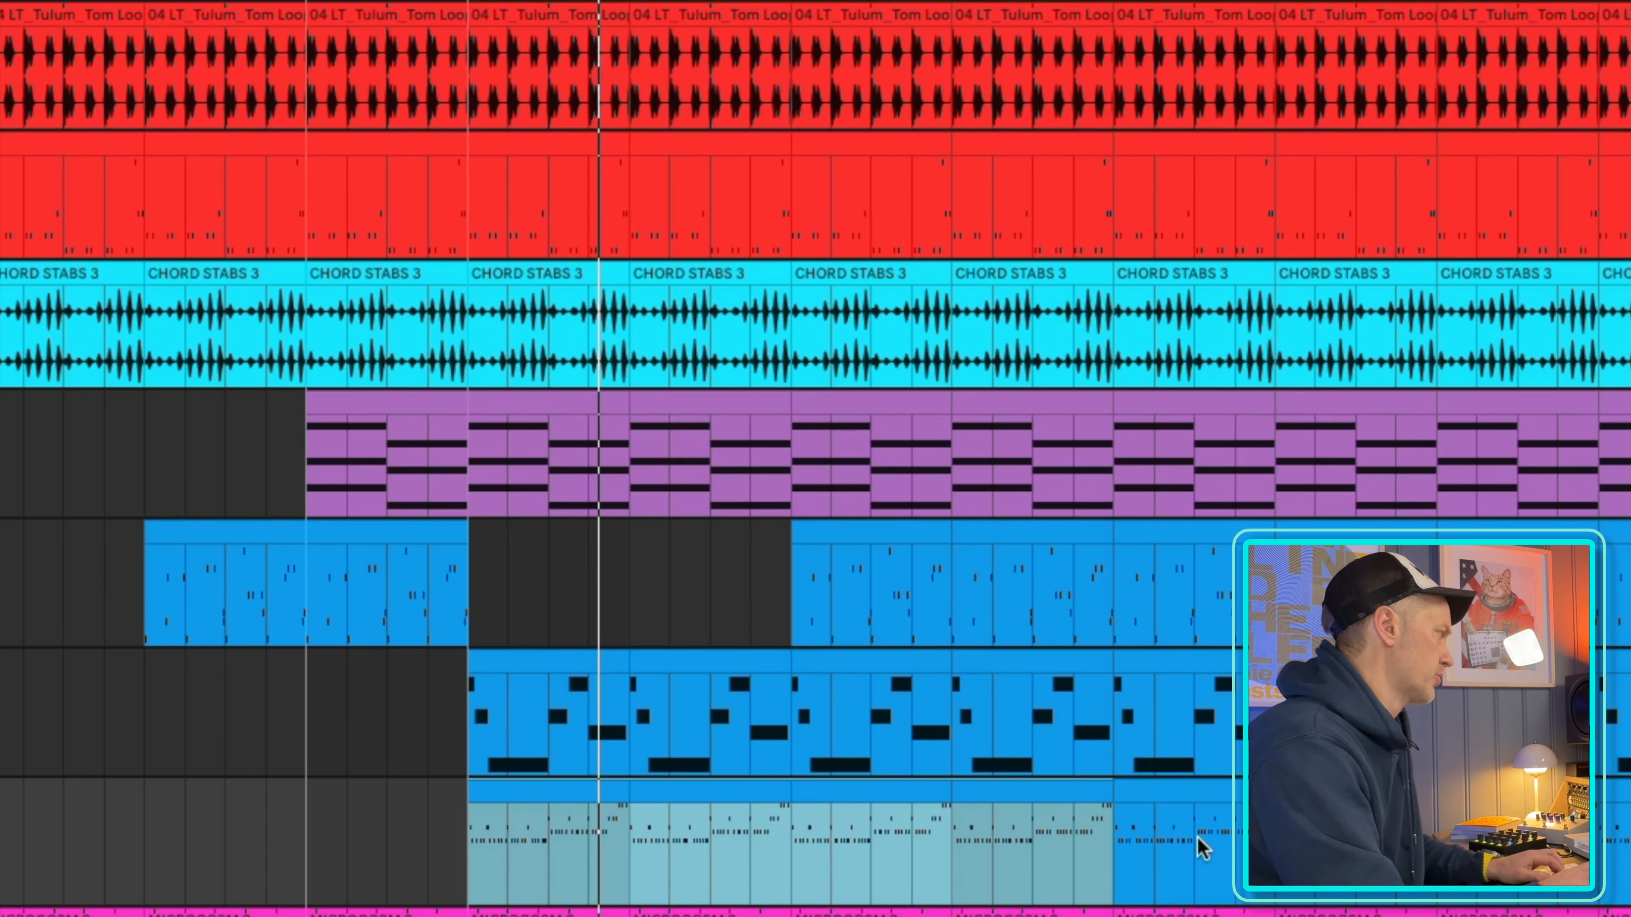
key(Delete)
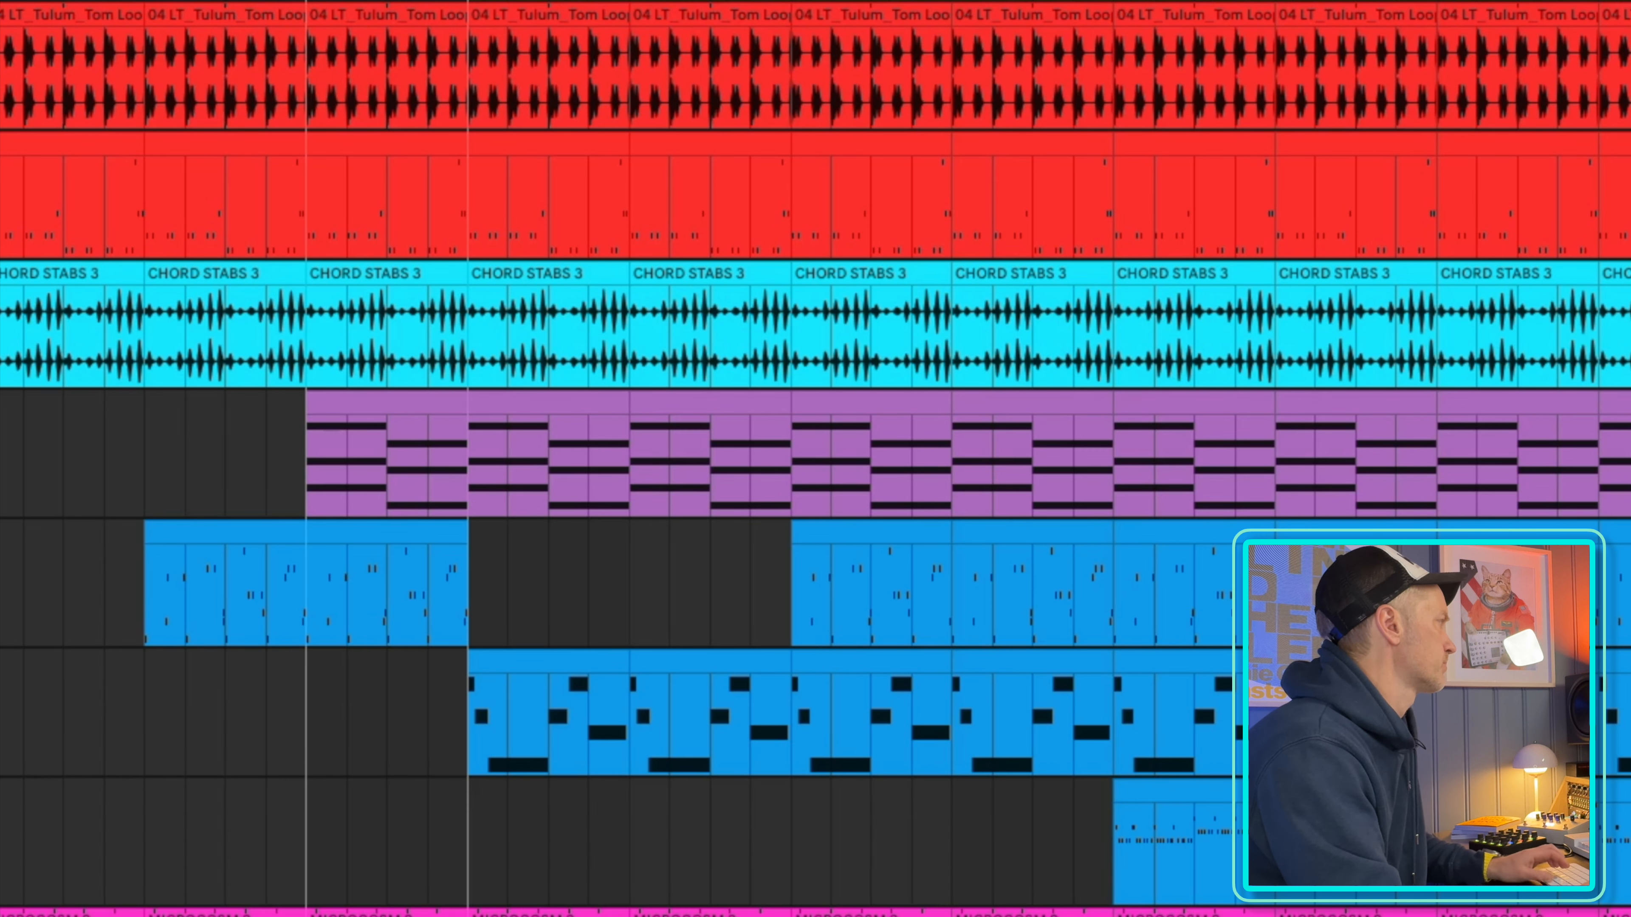
Start playback and shift the loop region to bars 41–49
key(space)
key(Right)
key(Right)
key(Right)
key(Right)
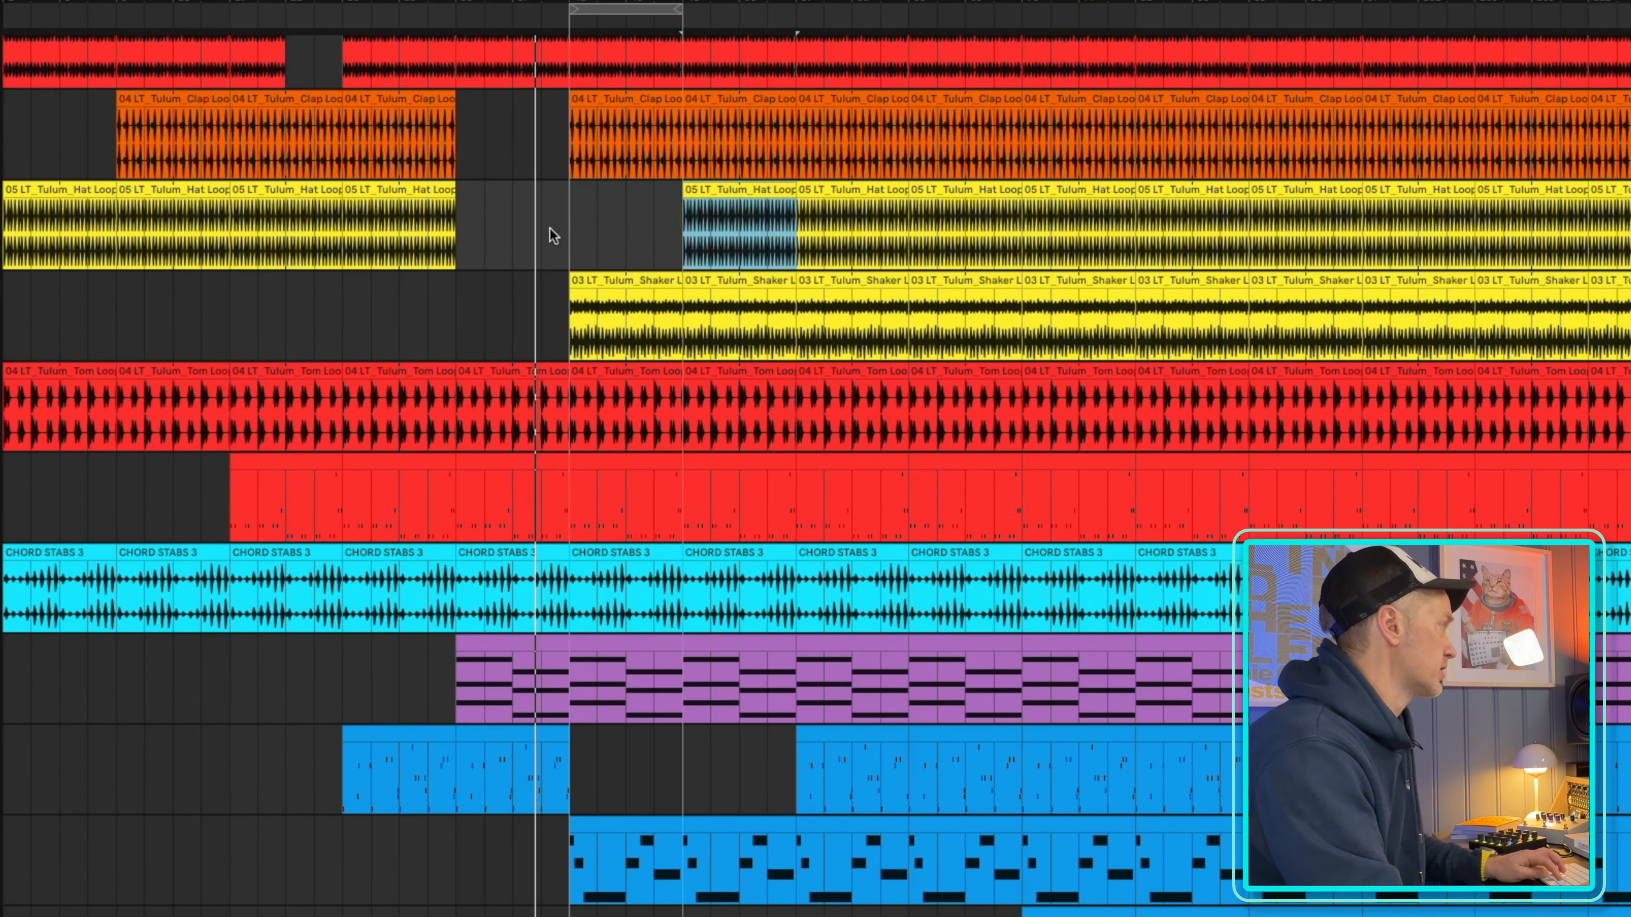
Paste the hat loop clip back in at bar 41 and delete the shaker clip between bars 41 and 49
click(568, 220)
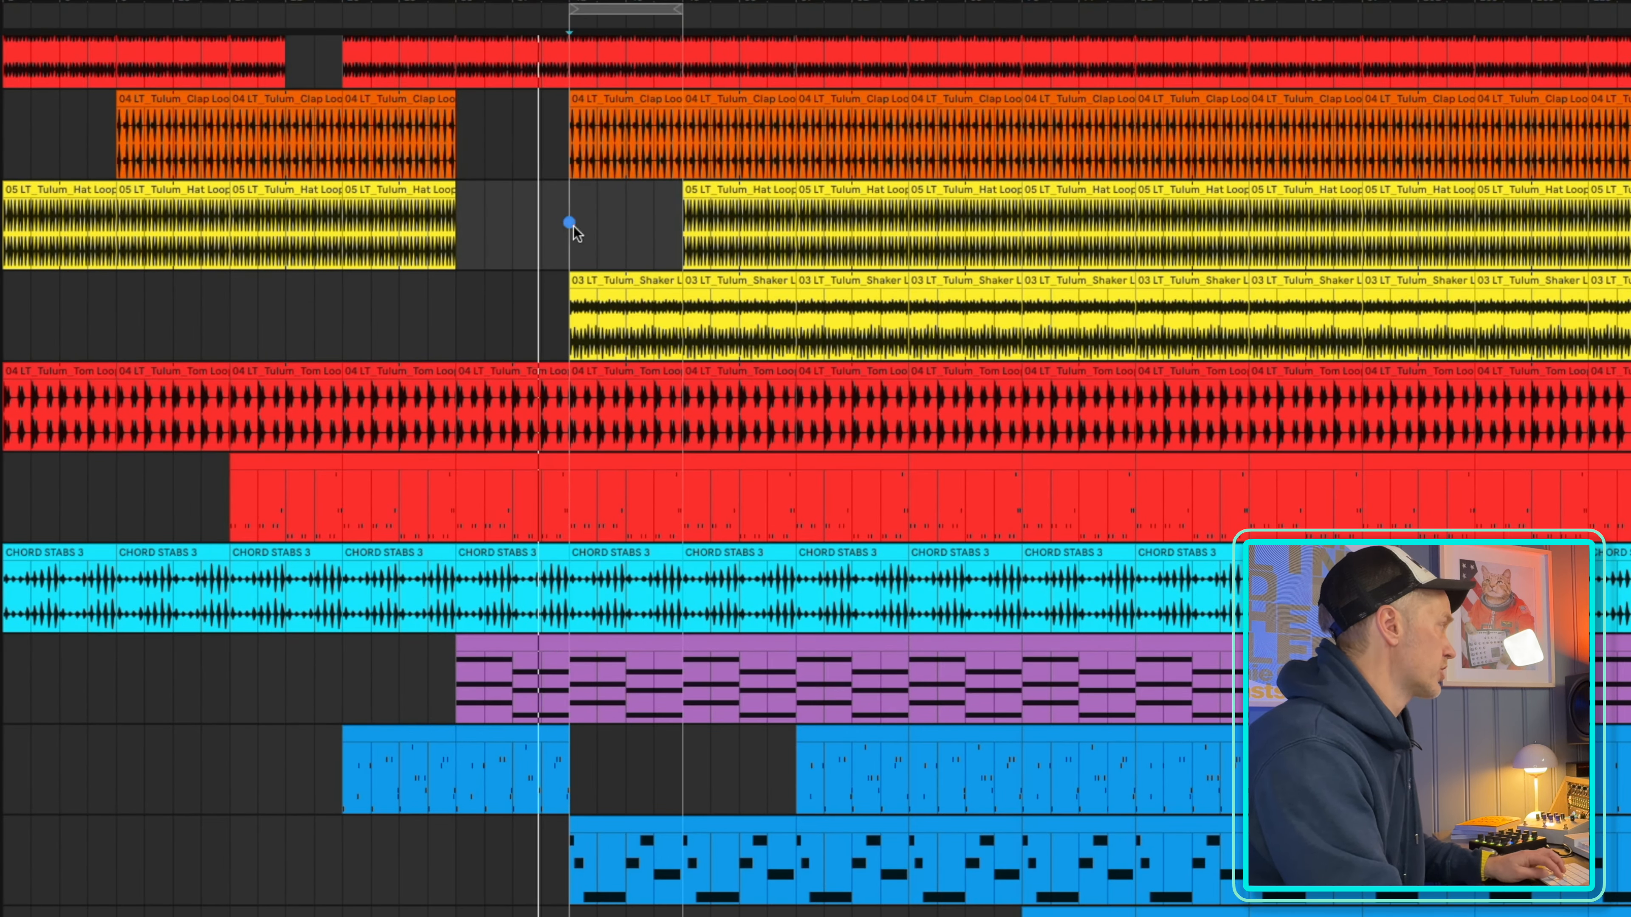
key(super+v)
click(625, 280)
key(Delete)
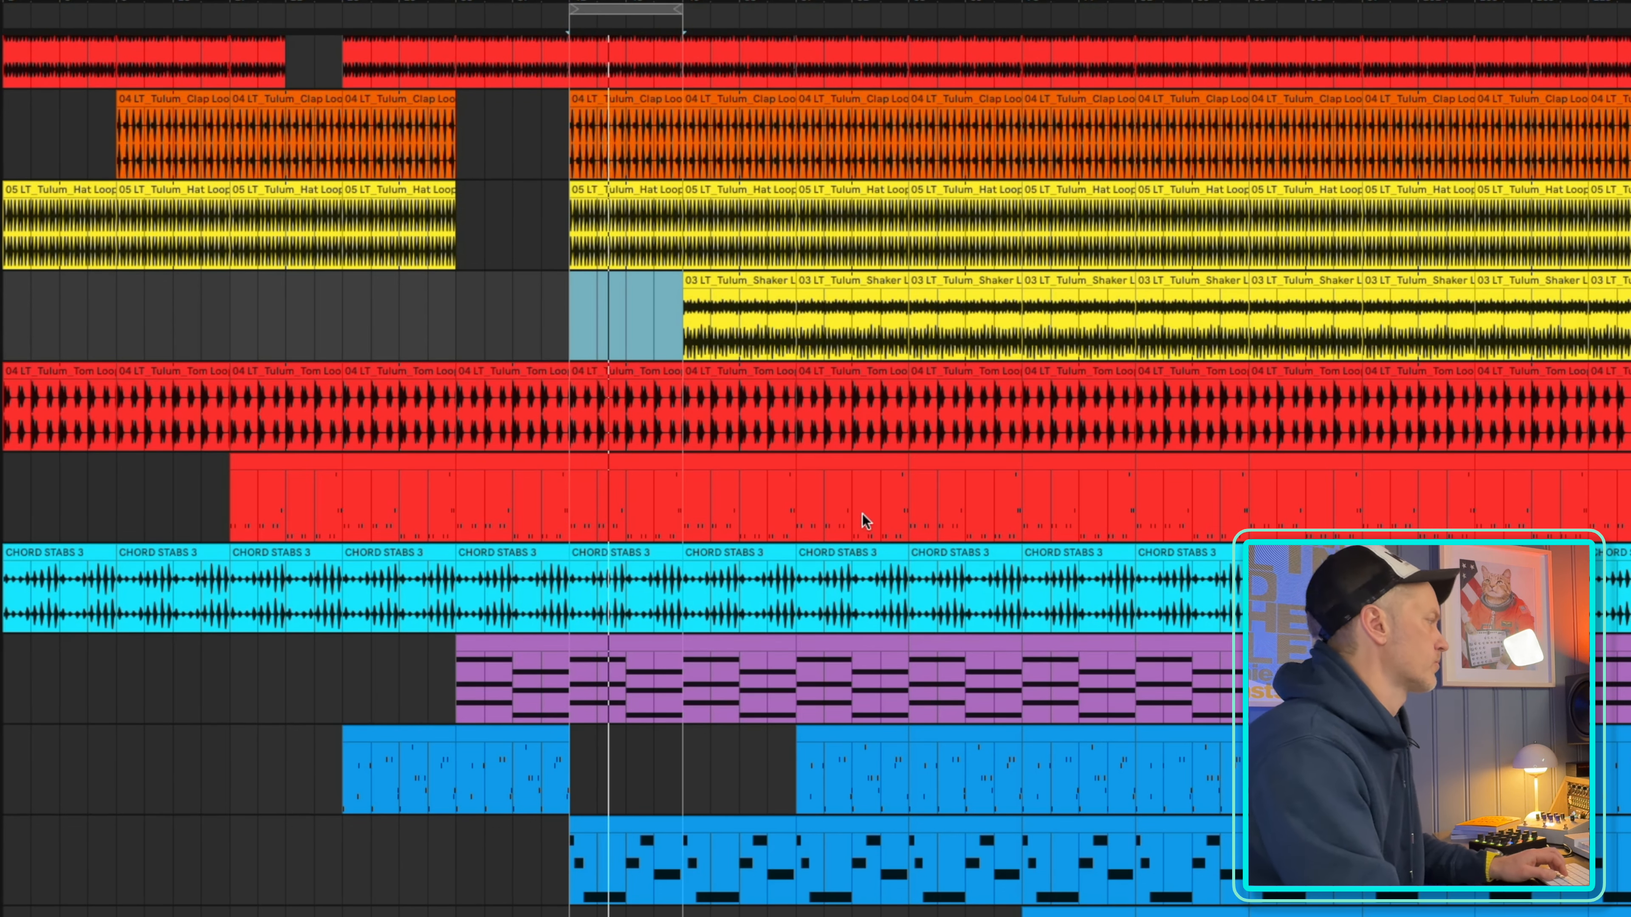
Delete the two purple pad clips between bars 65 and 81
scroll(866, 533, up, 3)
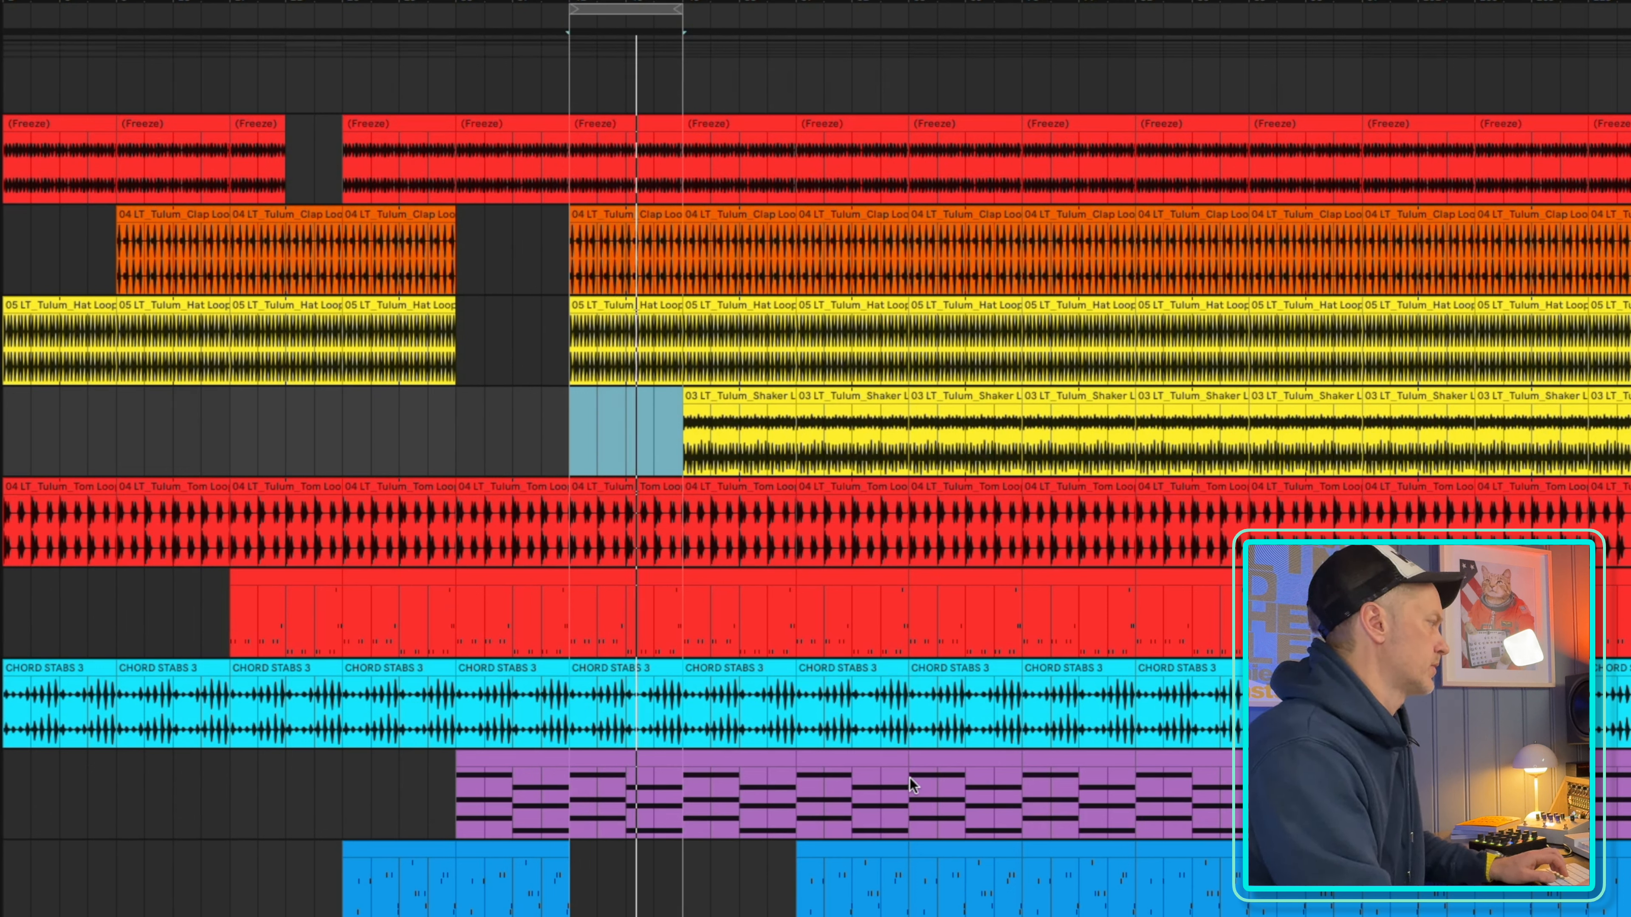
click(947, 759)
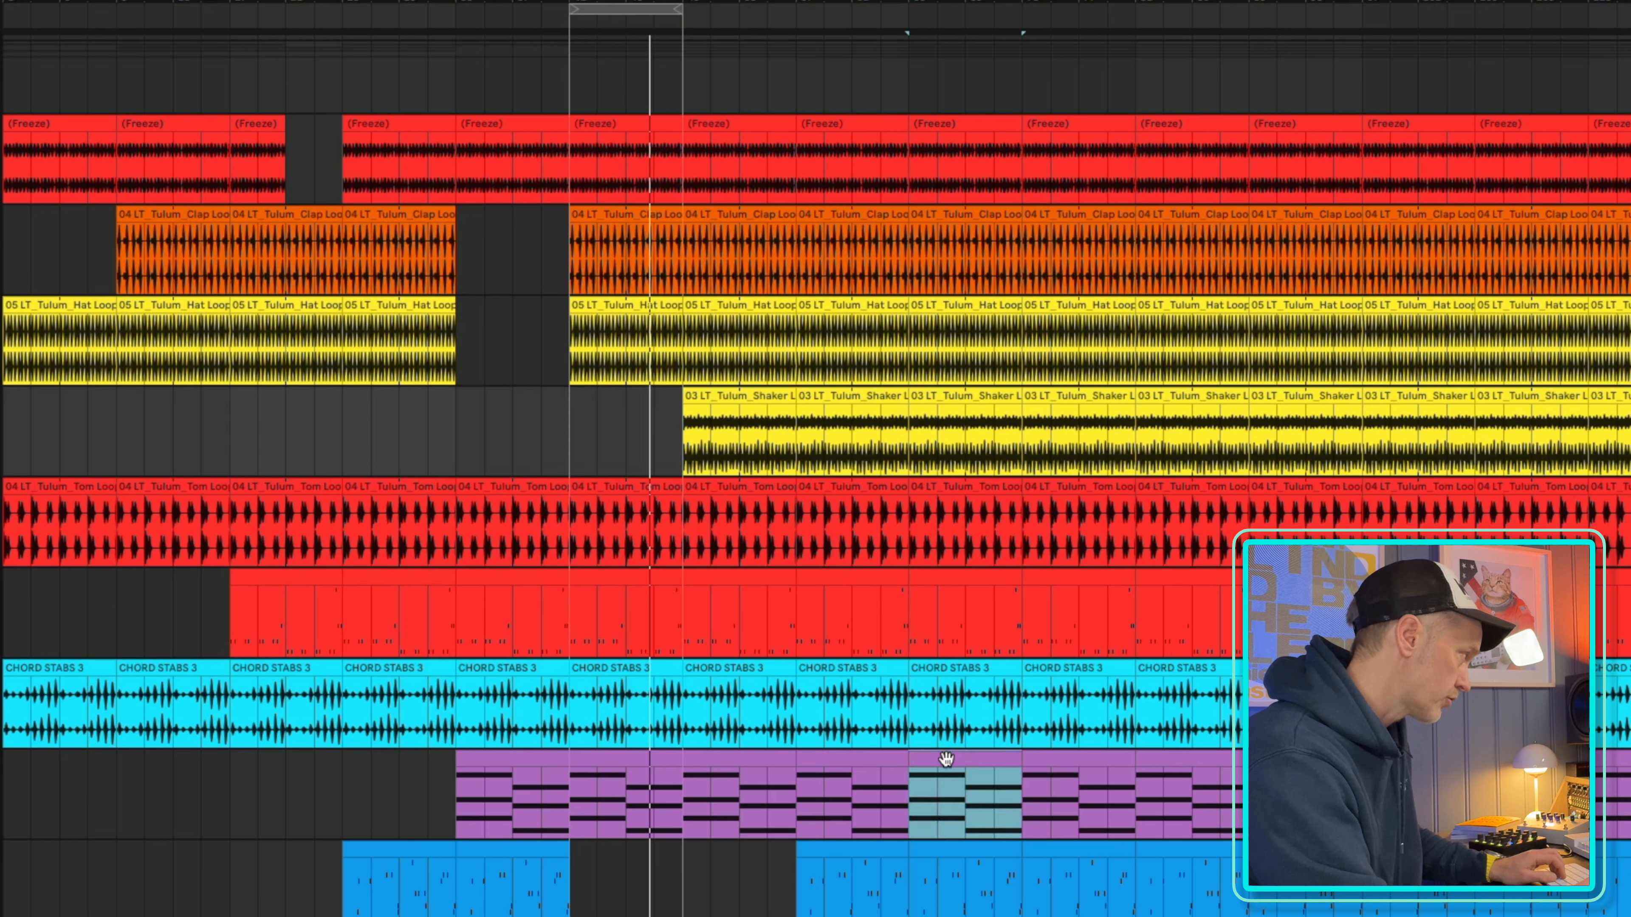
shift+click(1091, 765)
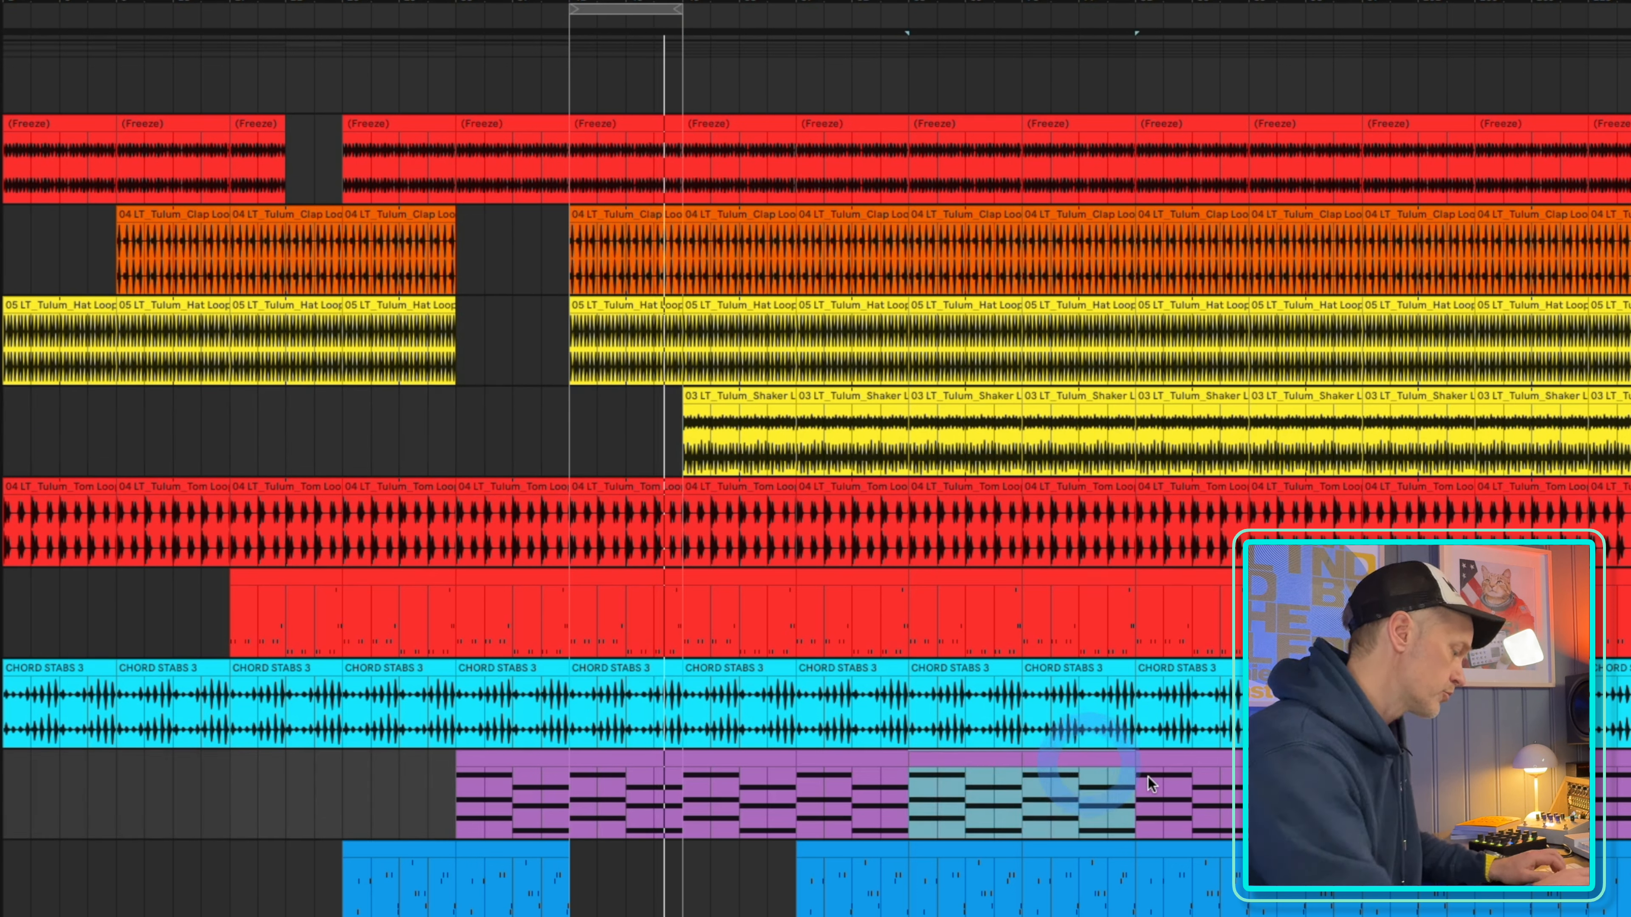
key(Delete)
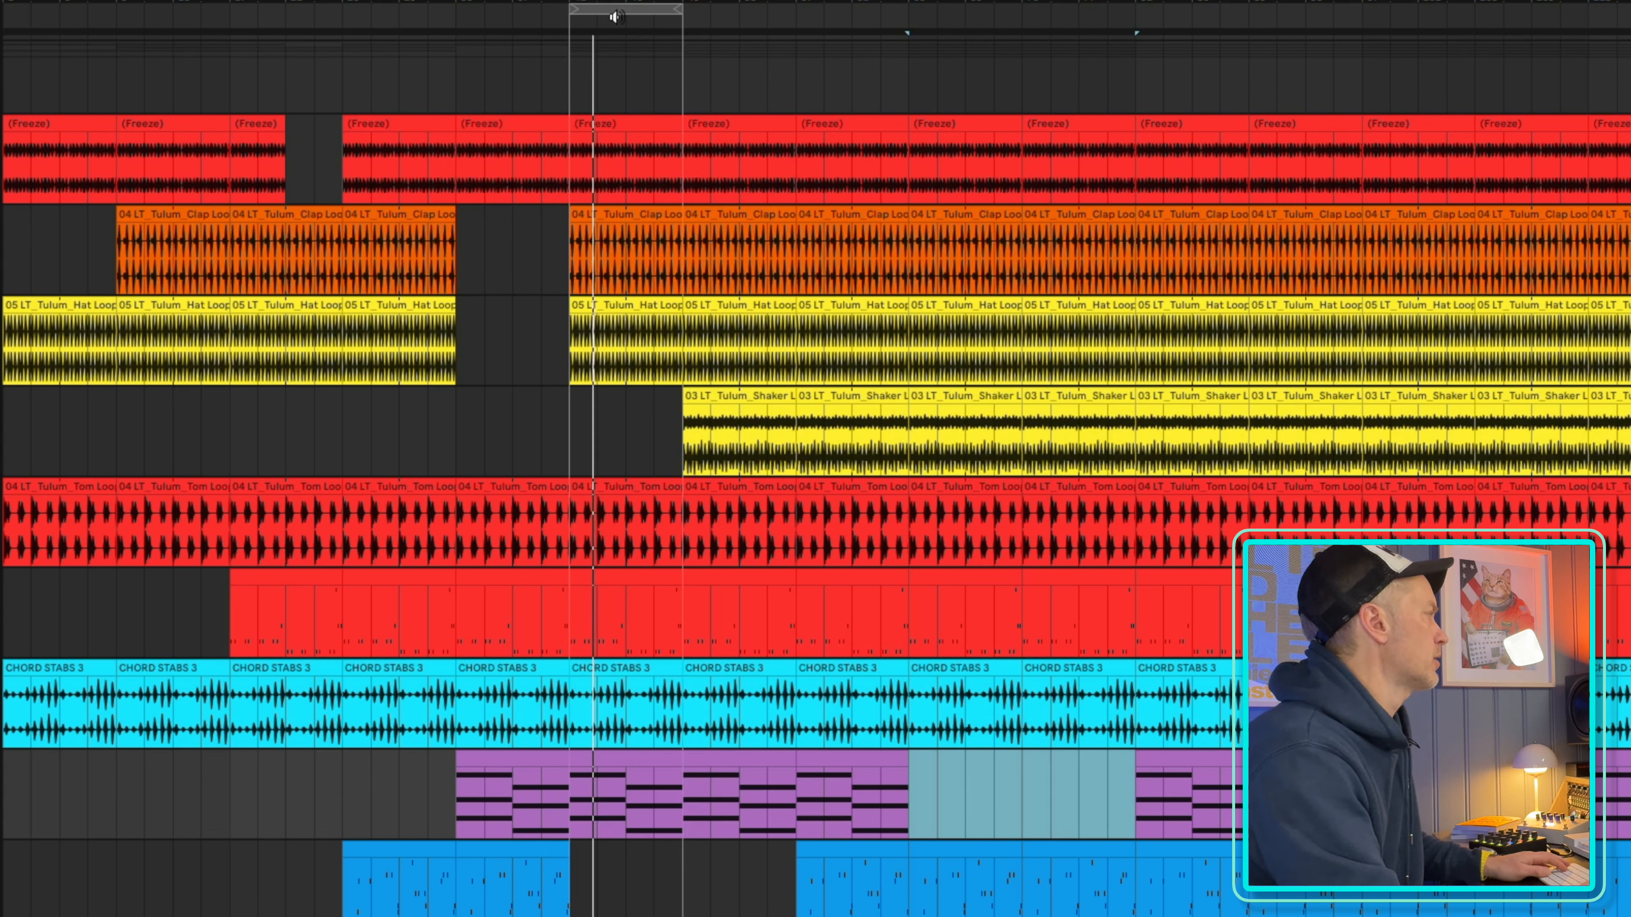
Shift the loop region to bars 49–57 and add a fade-in about four bars long to the first shaker clip
drag(624, 13, 737, 14)
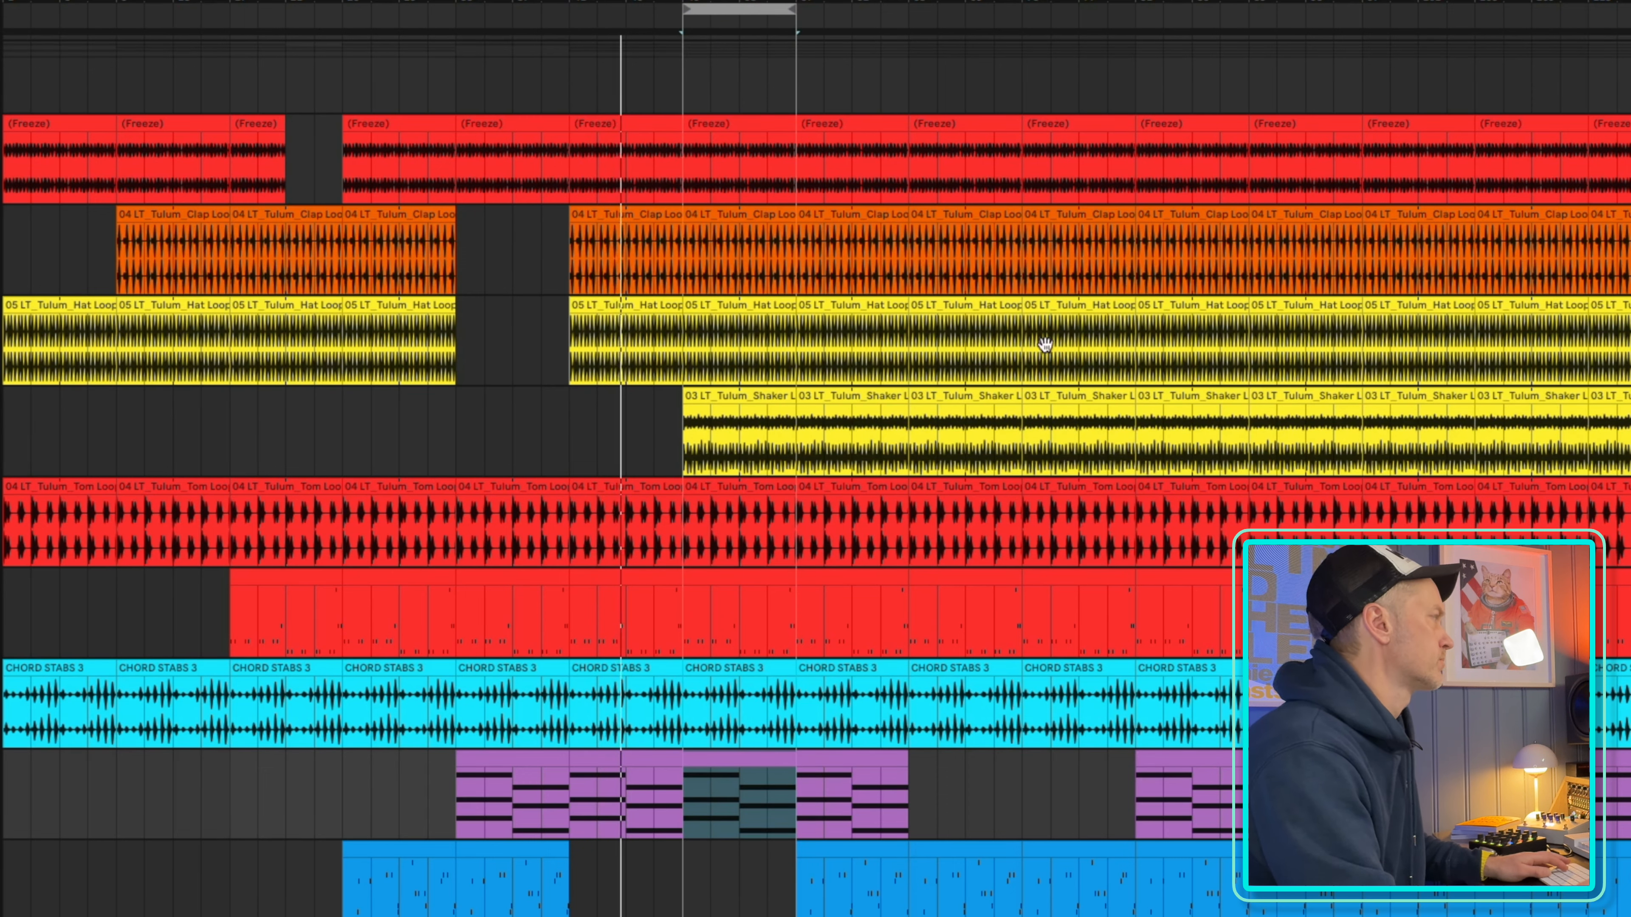
key(minus)
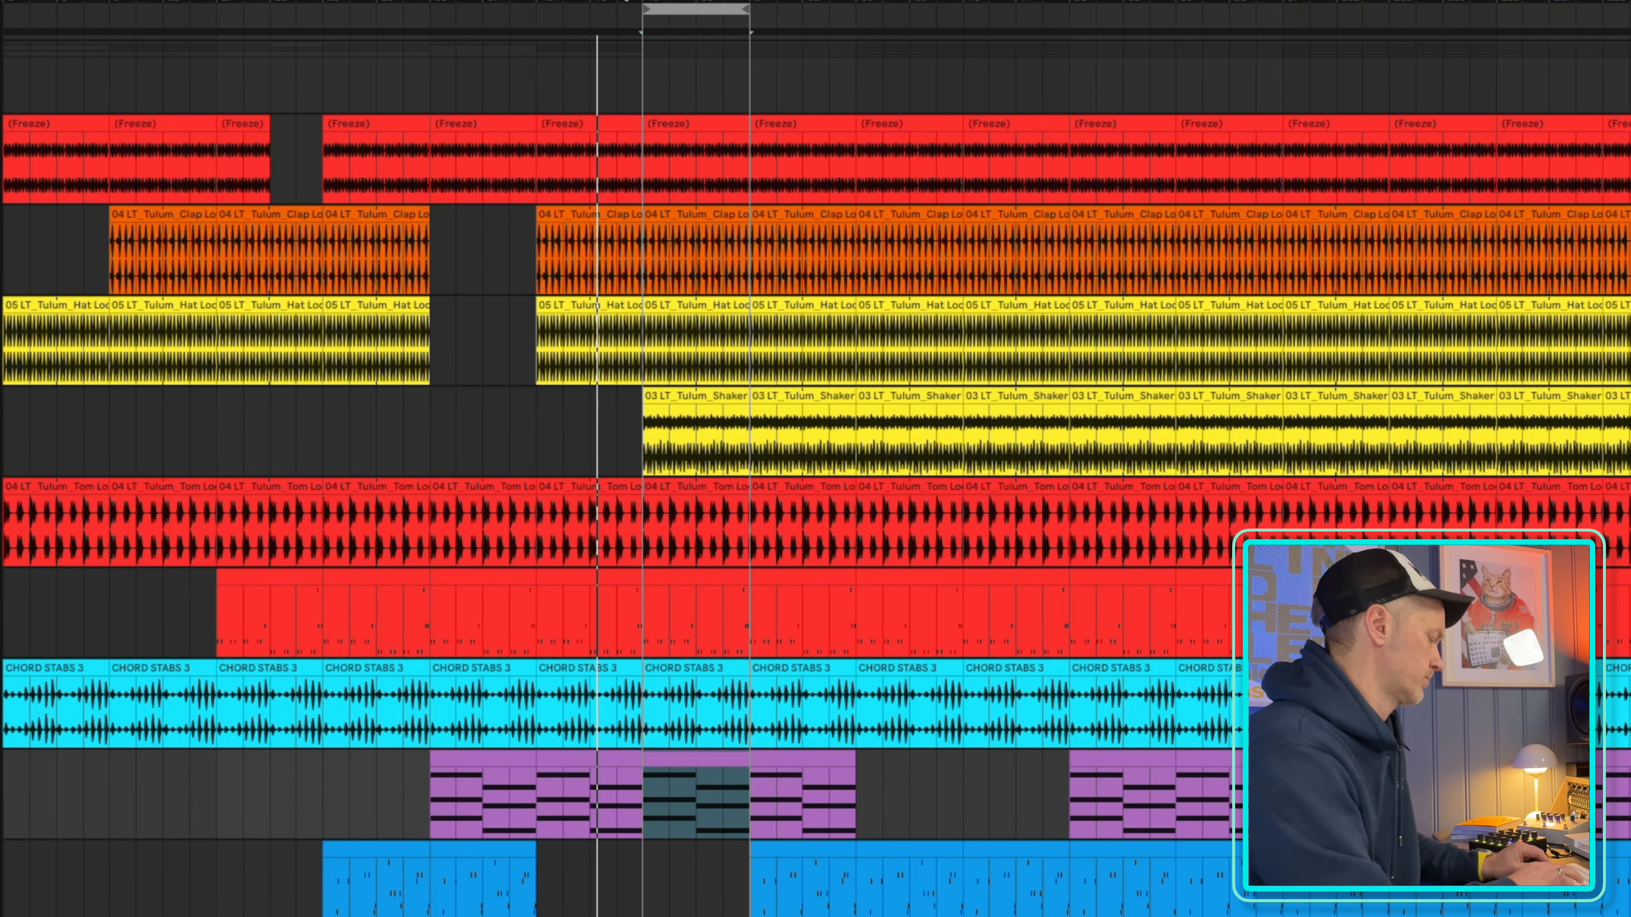
scroll(578, 530, right, 8)
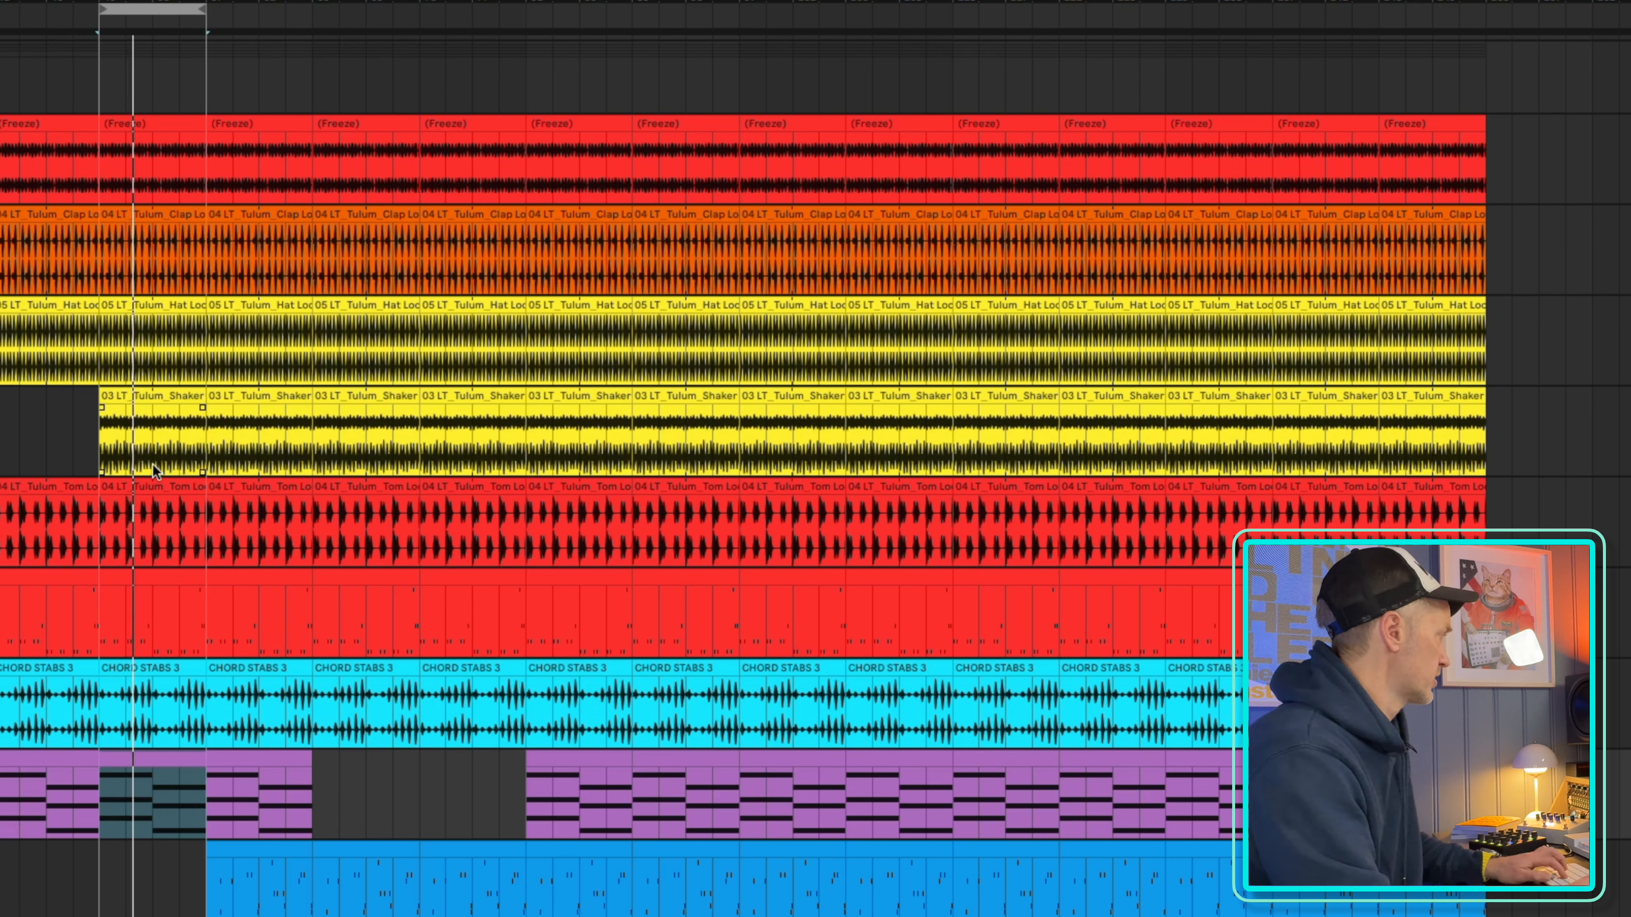
click(102, 407)
drag(107, 407, 152, 418)
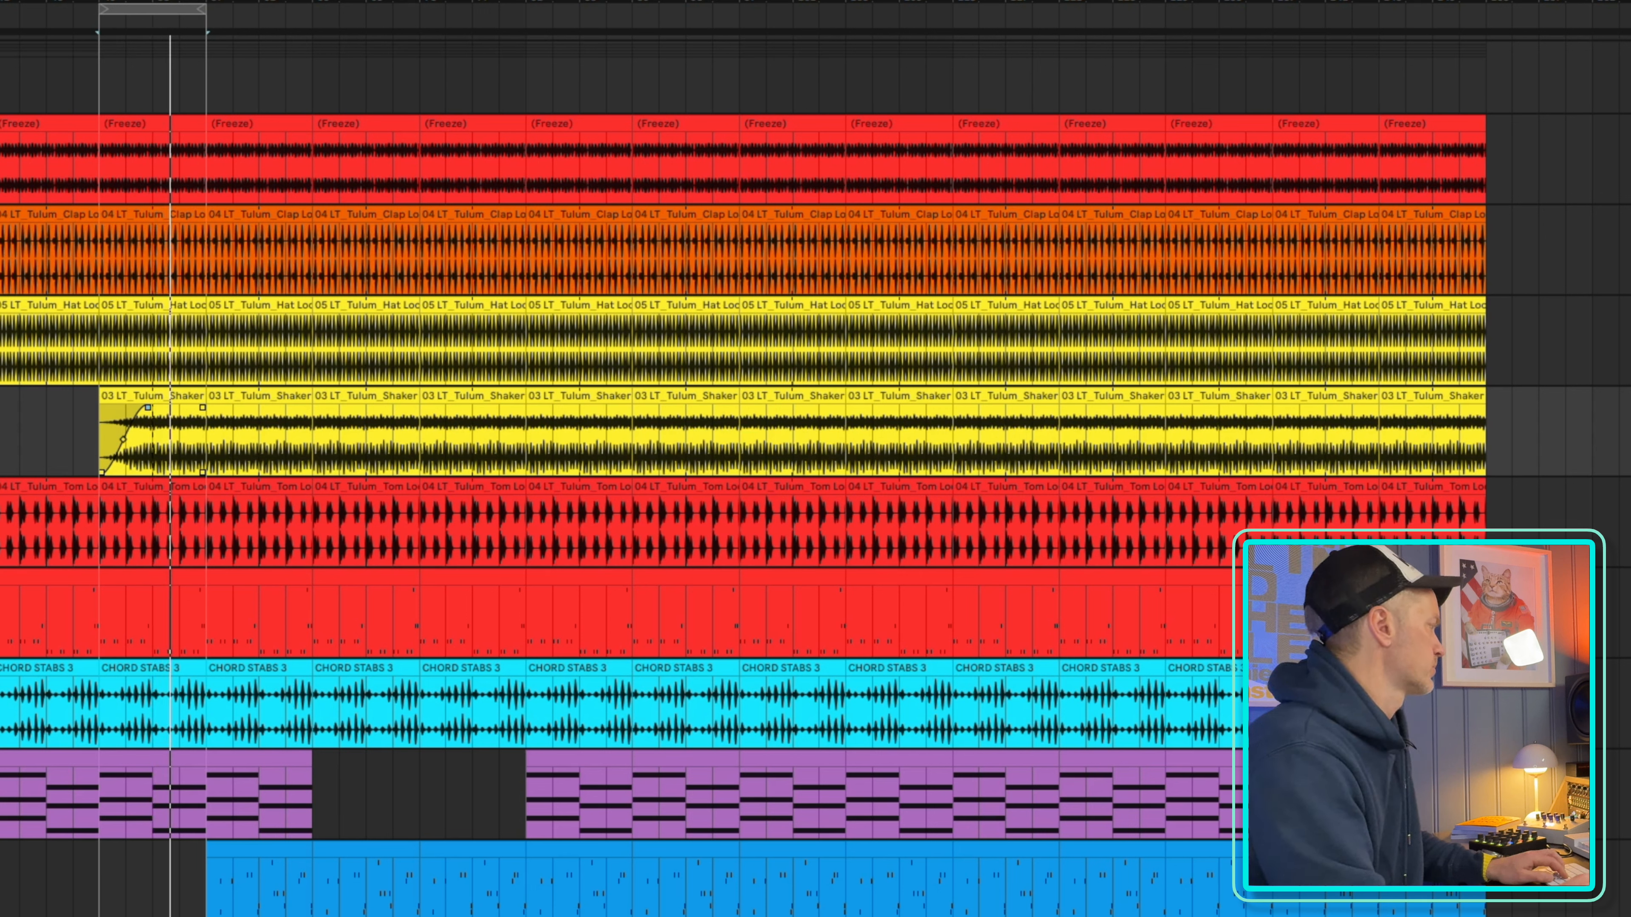
Delete the purple pad clip between bars 57 and 65 and advance the loop region to bars 65–73
click(278, 765)
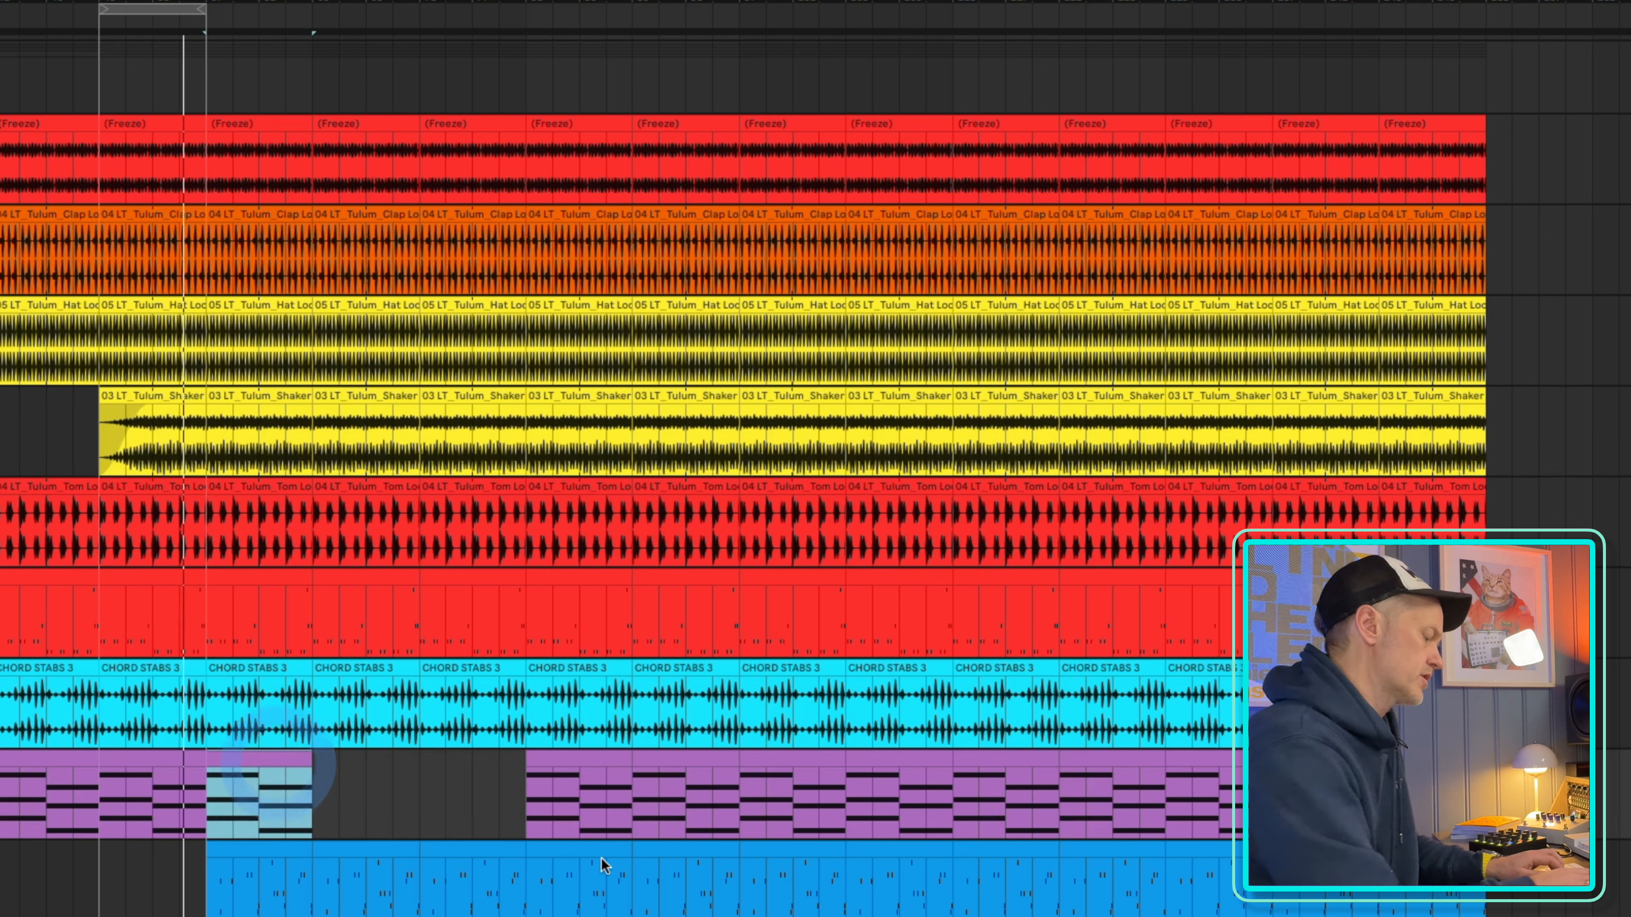
key(Delete)
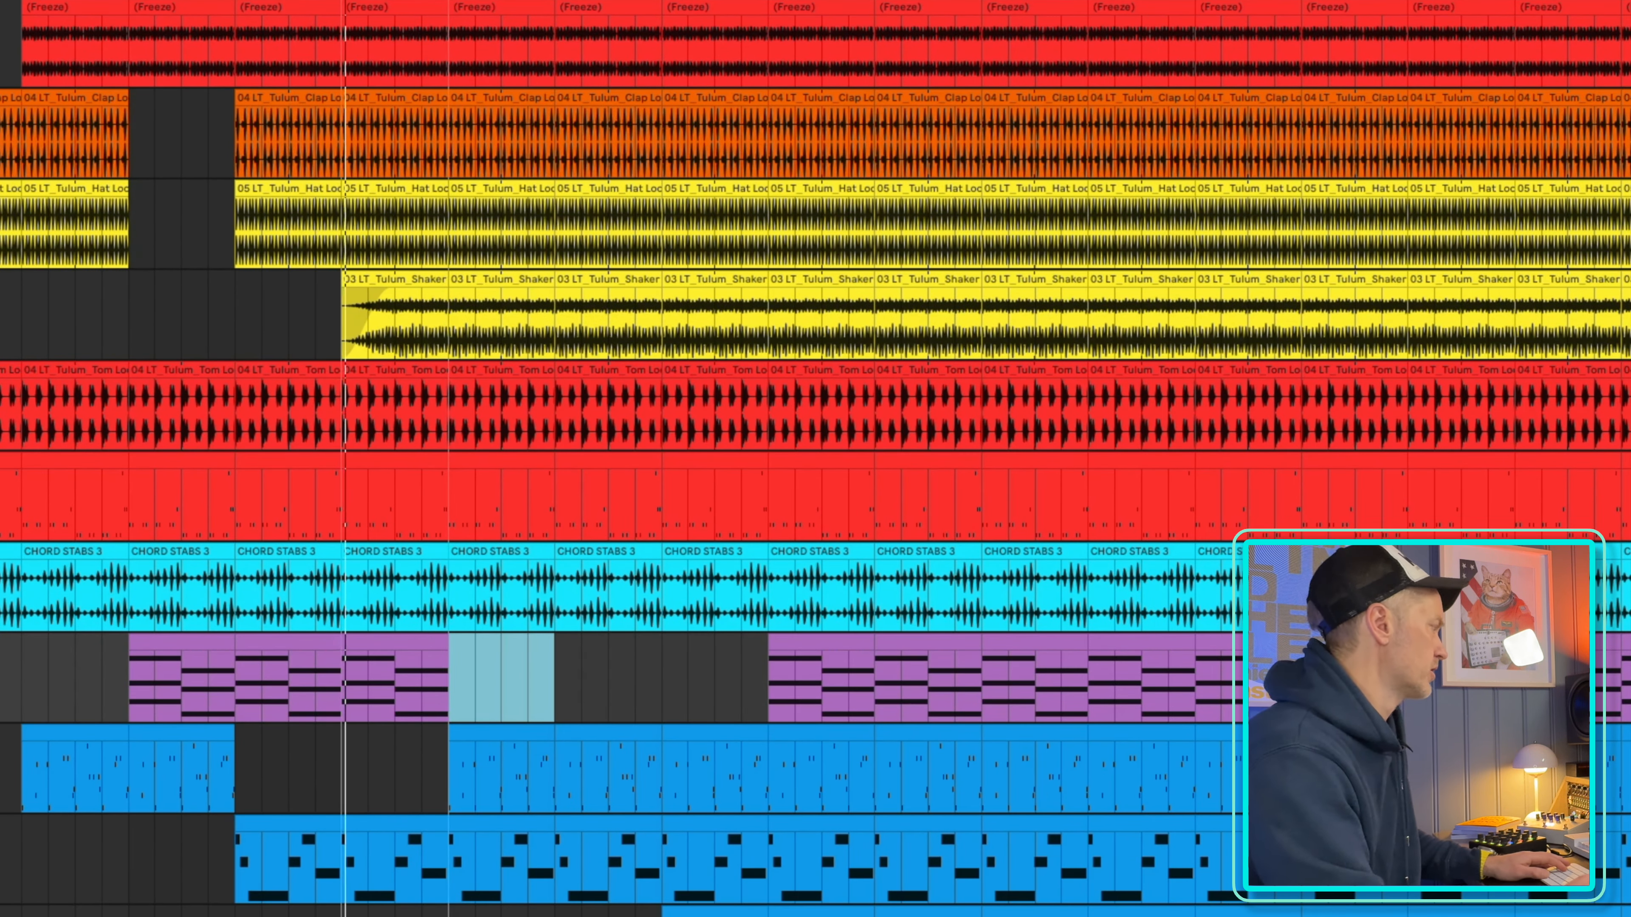
drag(395, 1, 502, 1)
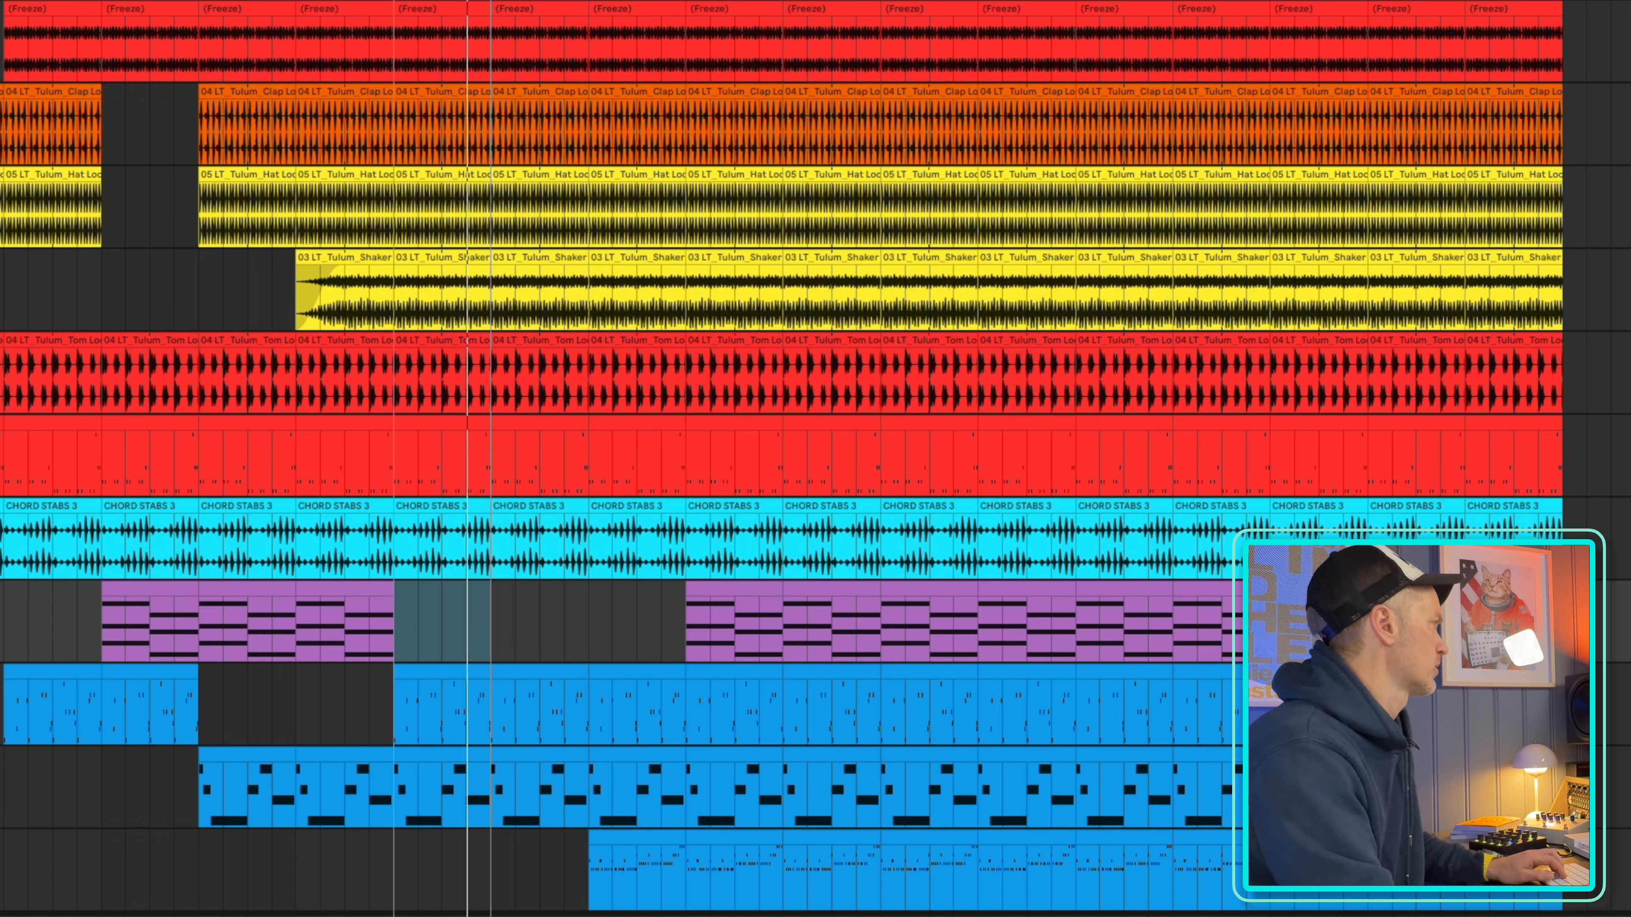
key(super+d)
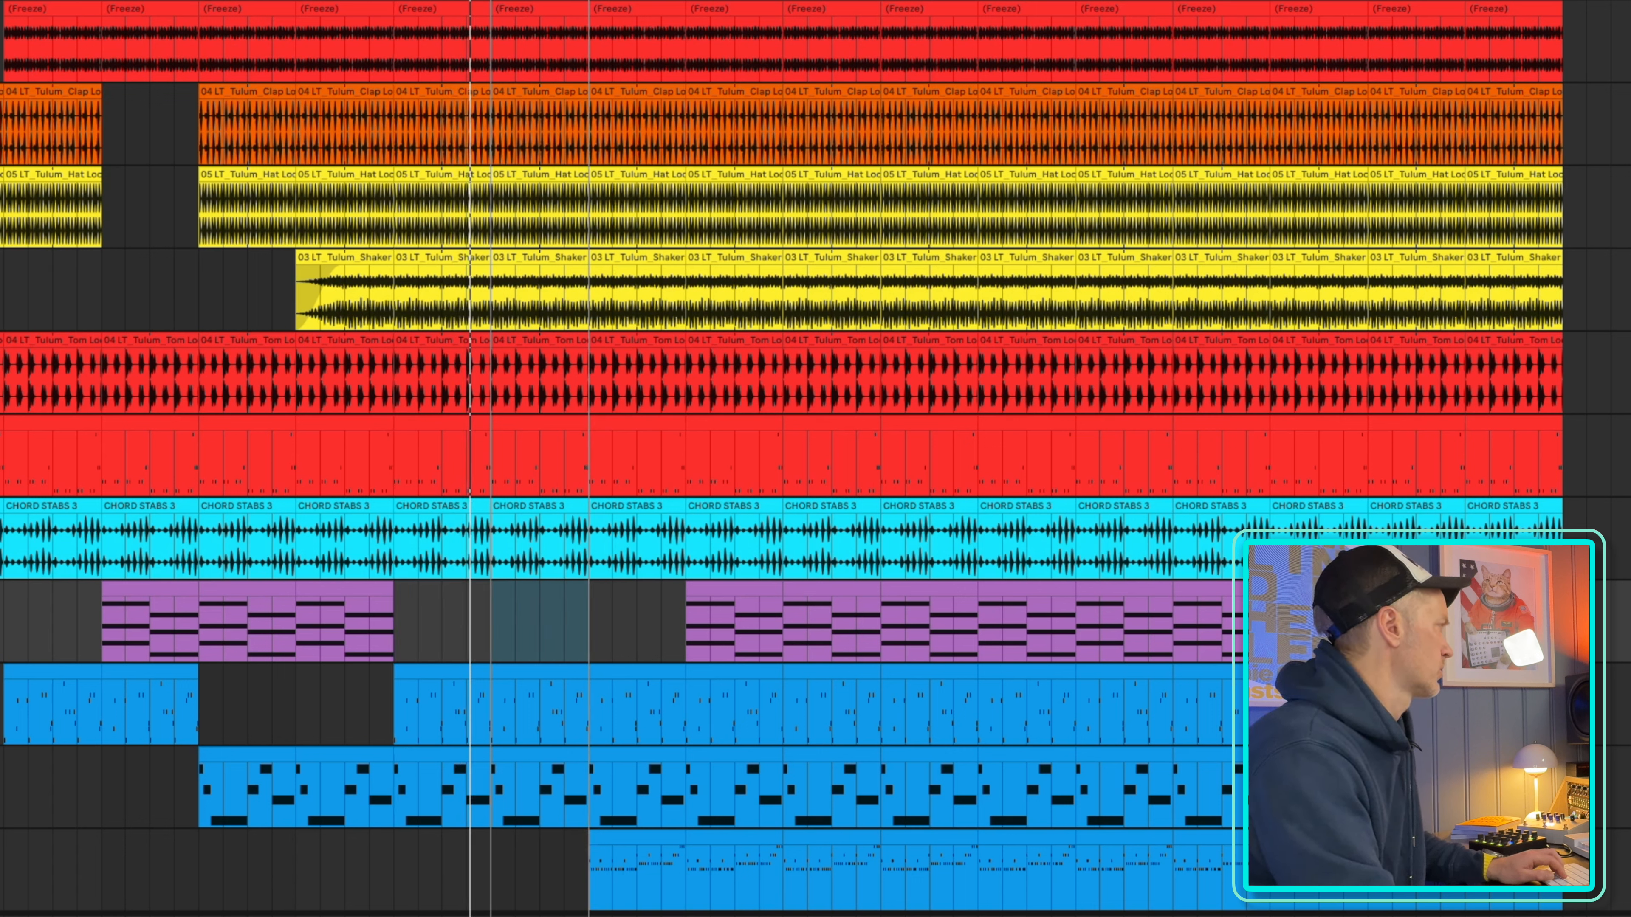
Delete the two clap loop clips between bars 65 and 81 and the hat loop clip between bars 65 and 73
click(534, 97)
shift+click(626, 93)
key(Delete)
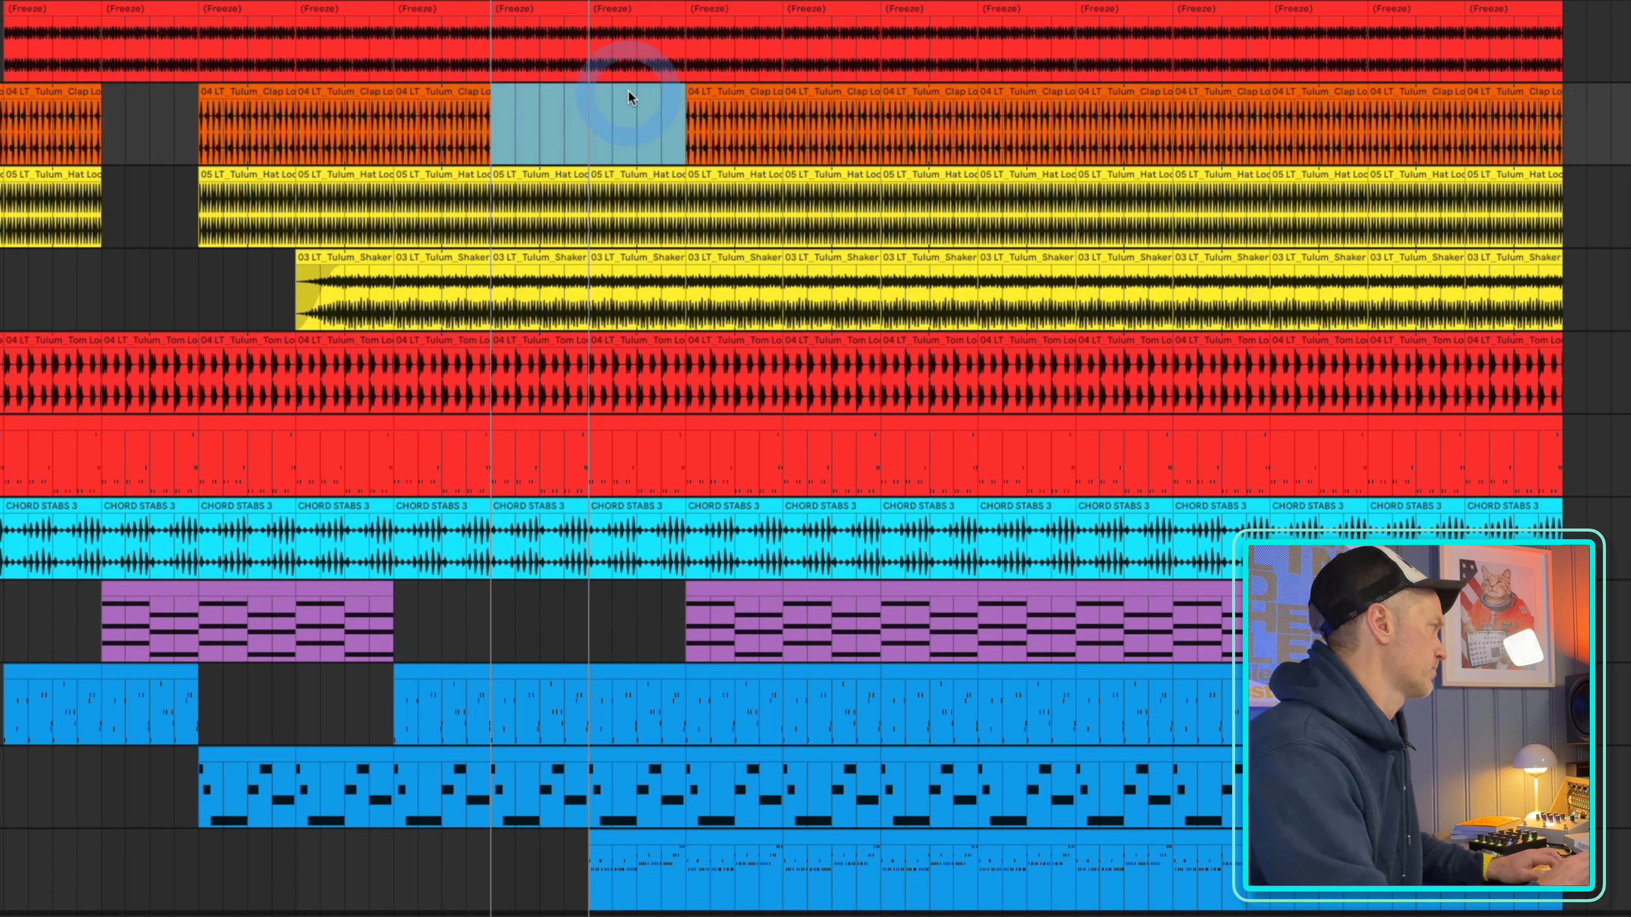
click(539, 186)
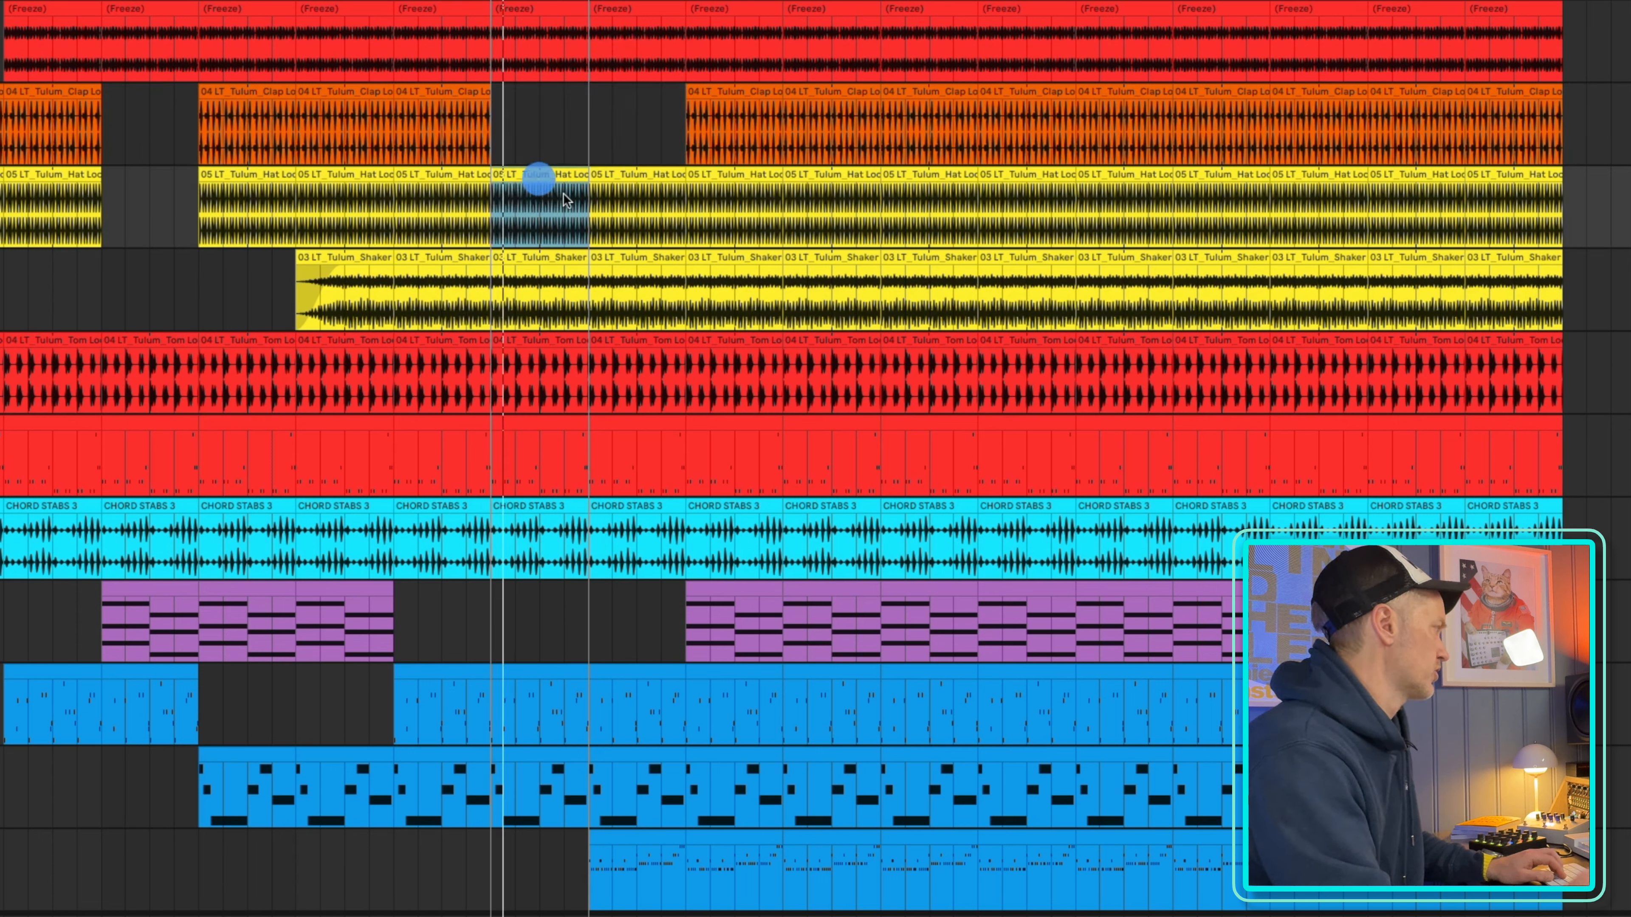
key(Delete)
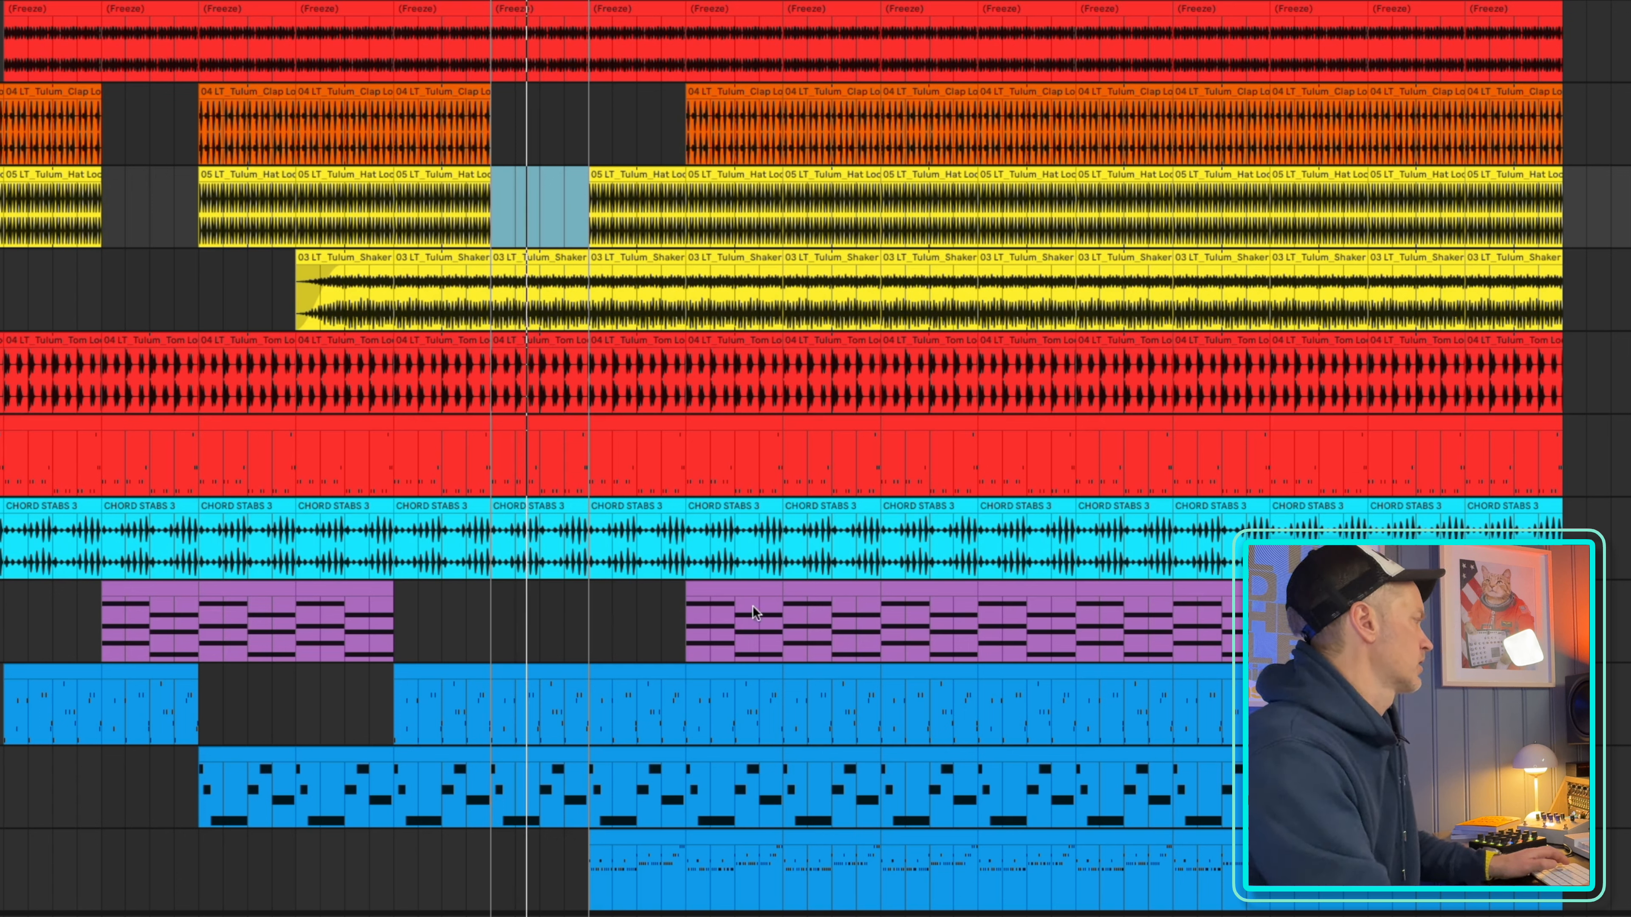
Delete the third blue melody track's clip and the hat loop clip between bars 73 and 81
click(645, 850)
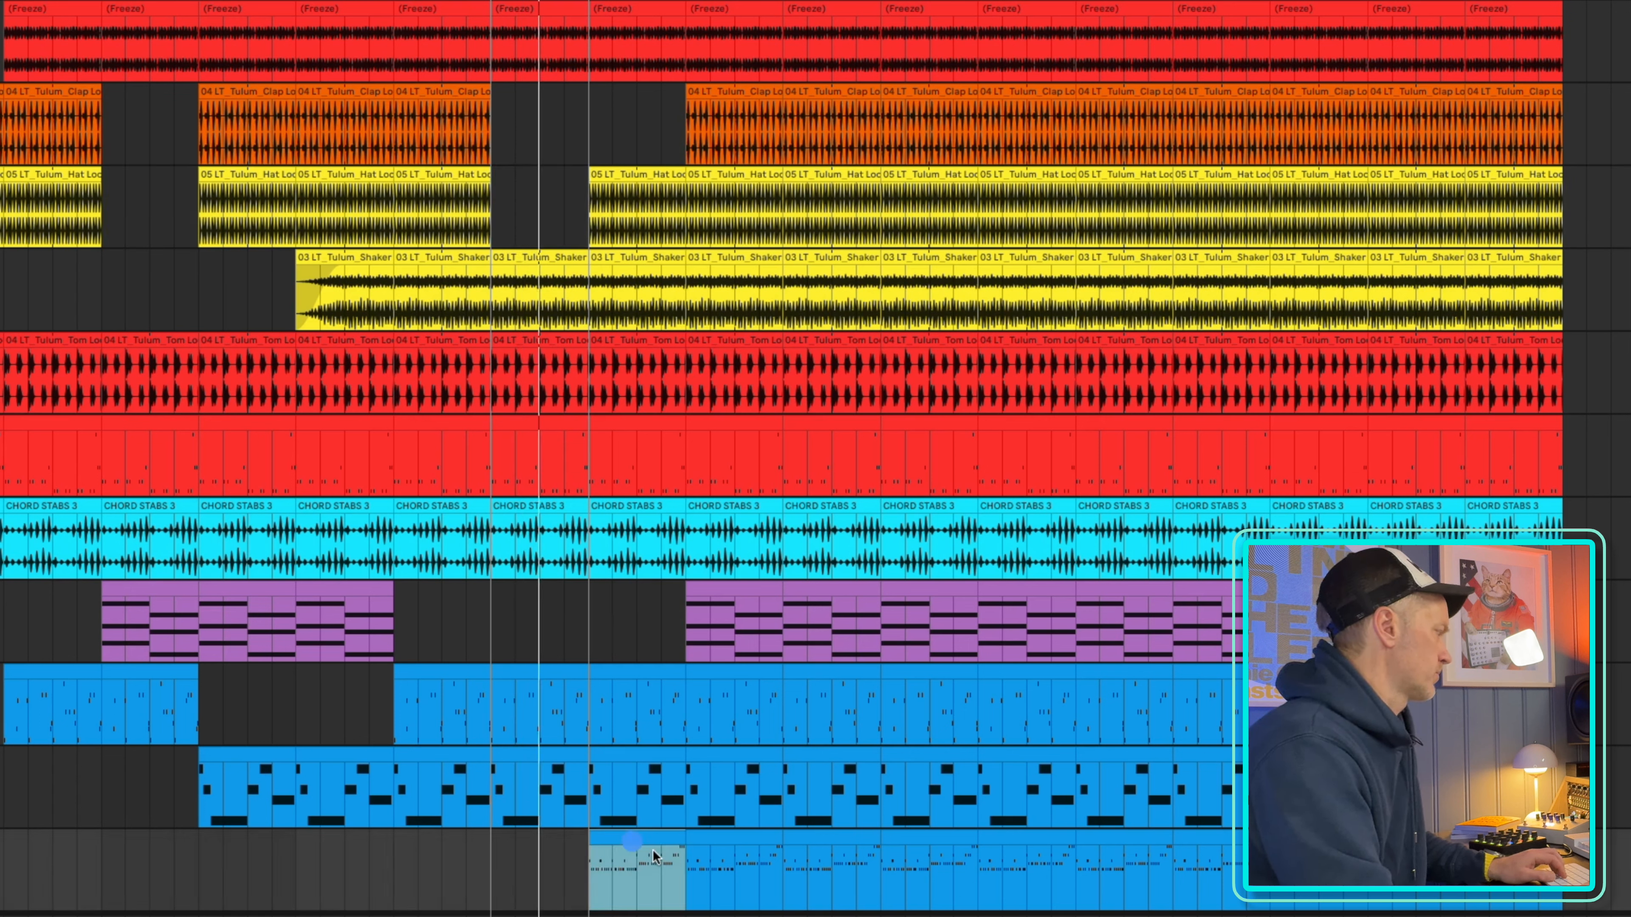
key(Delete)
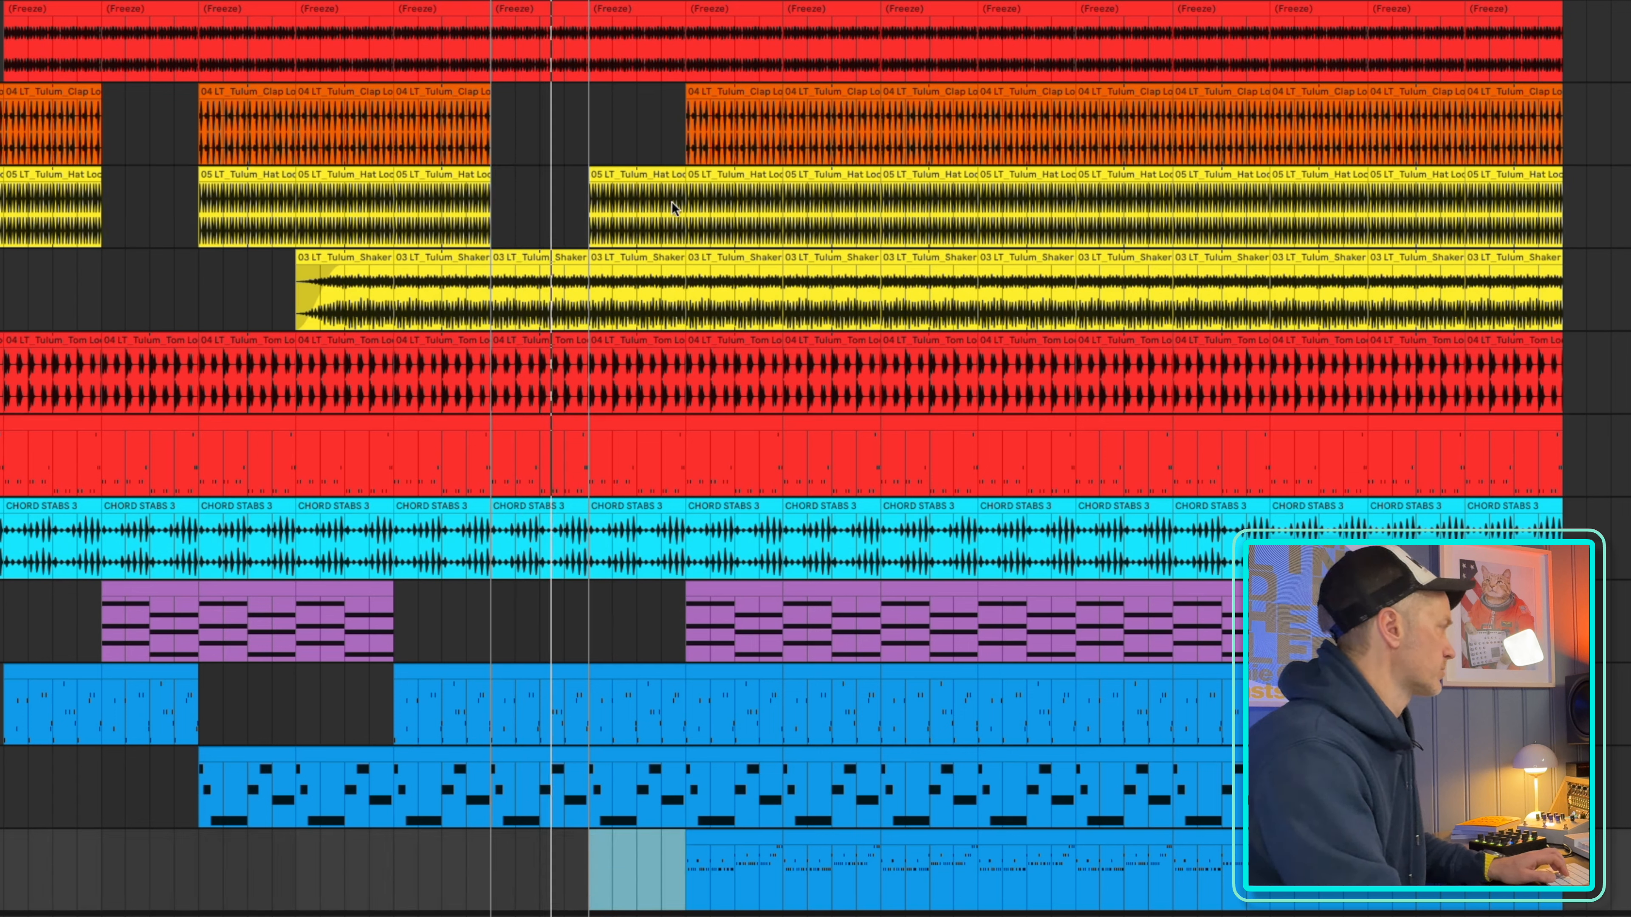
click(643, 174)
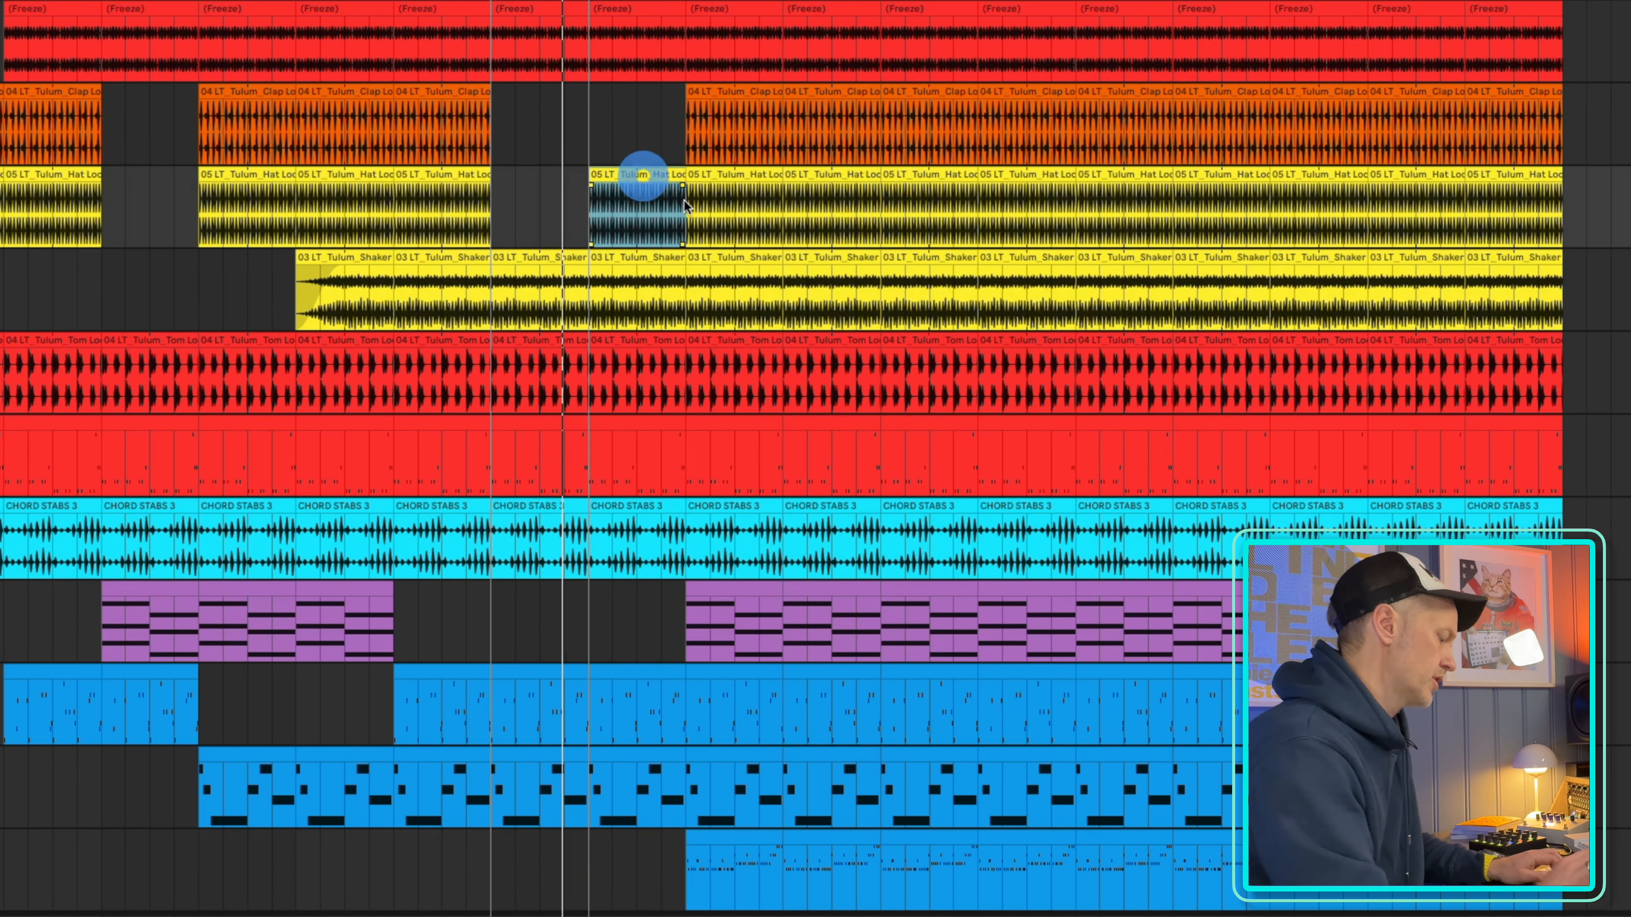
key(Delete)
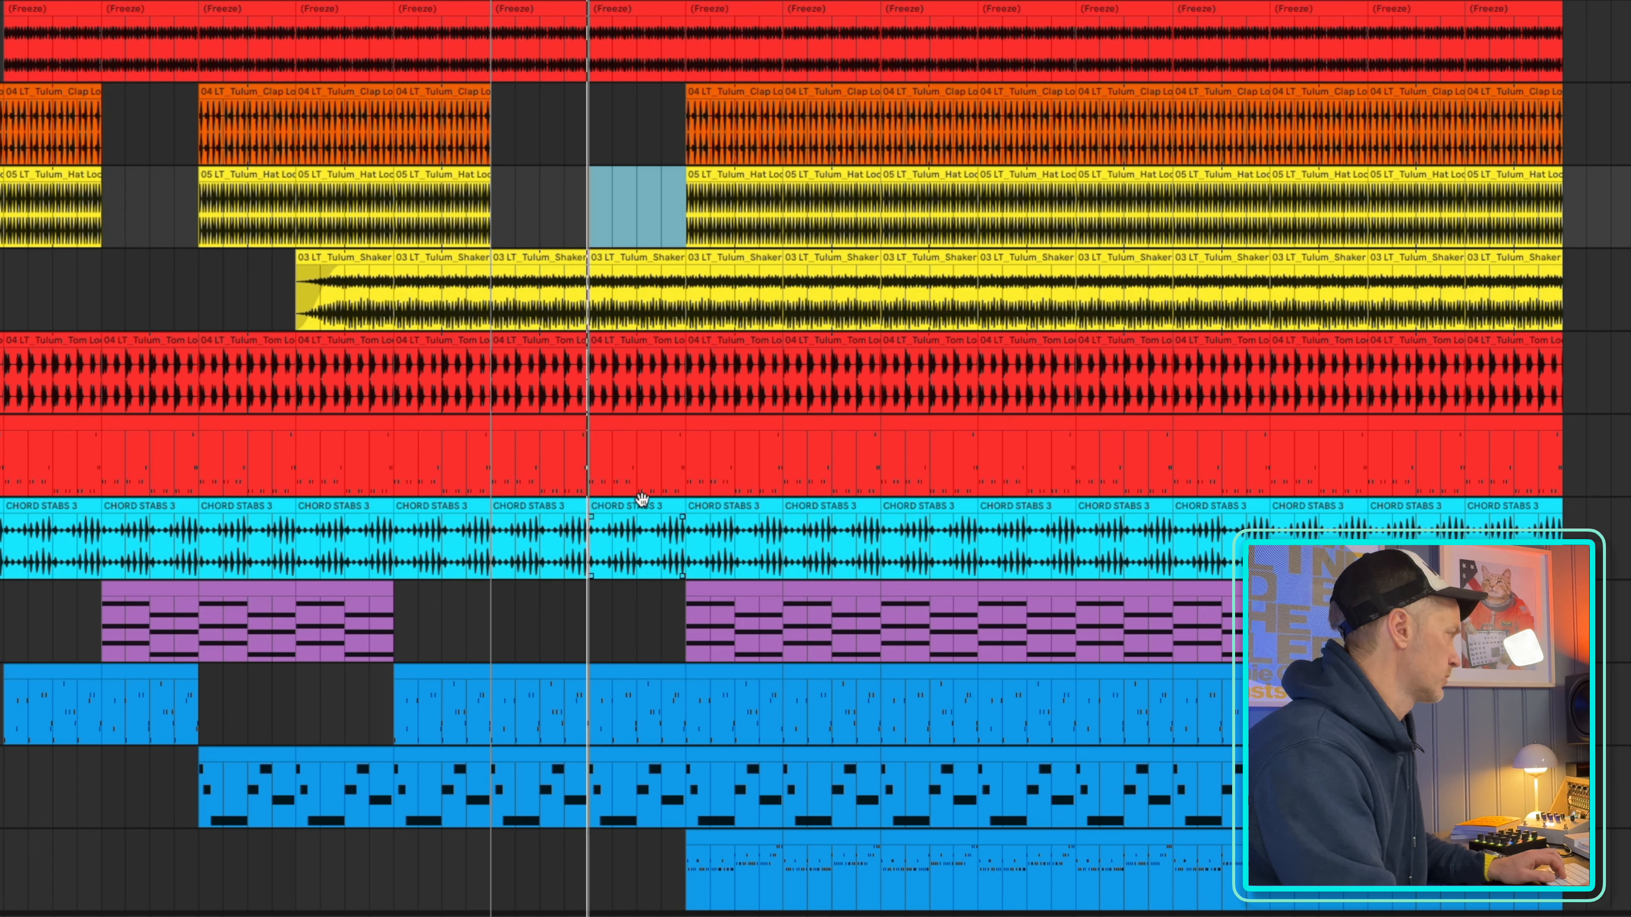
Shift the loop region to bars 73–81 and delete the shaker and tom loop clips in that range
drag(539, 1, 637, 1)
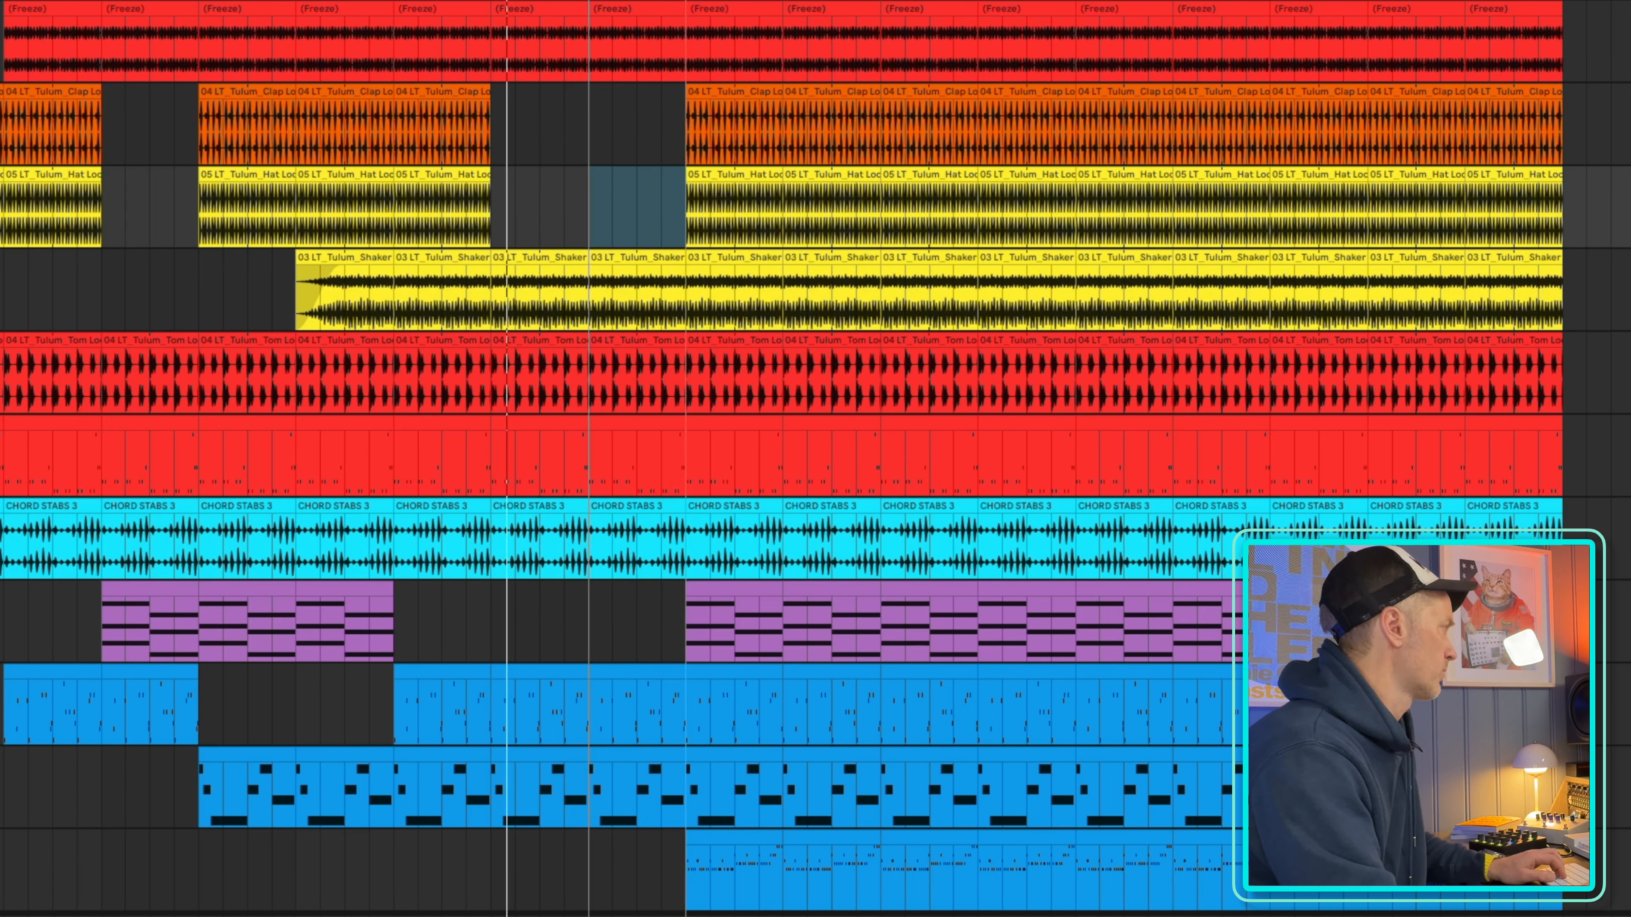
click(648, 262)
key(Delete)
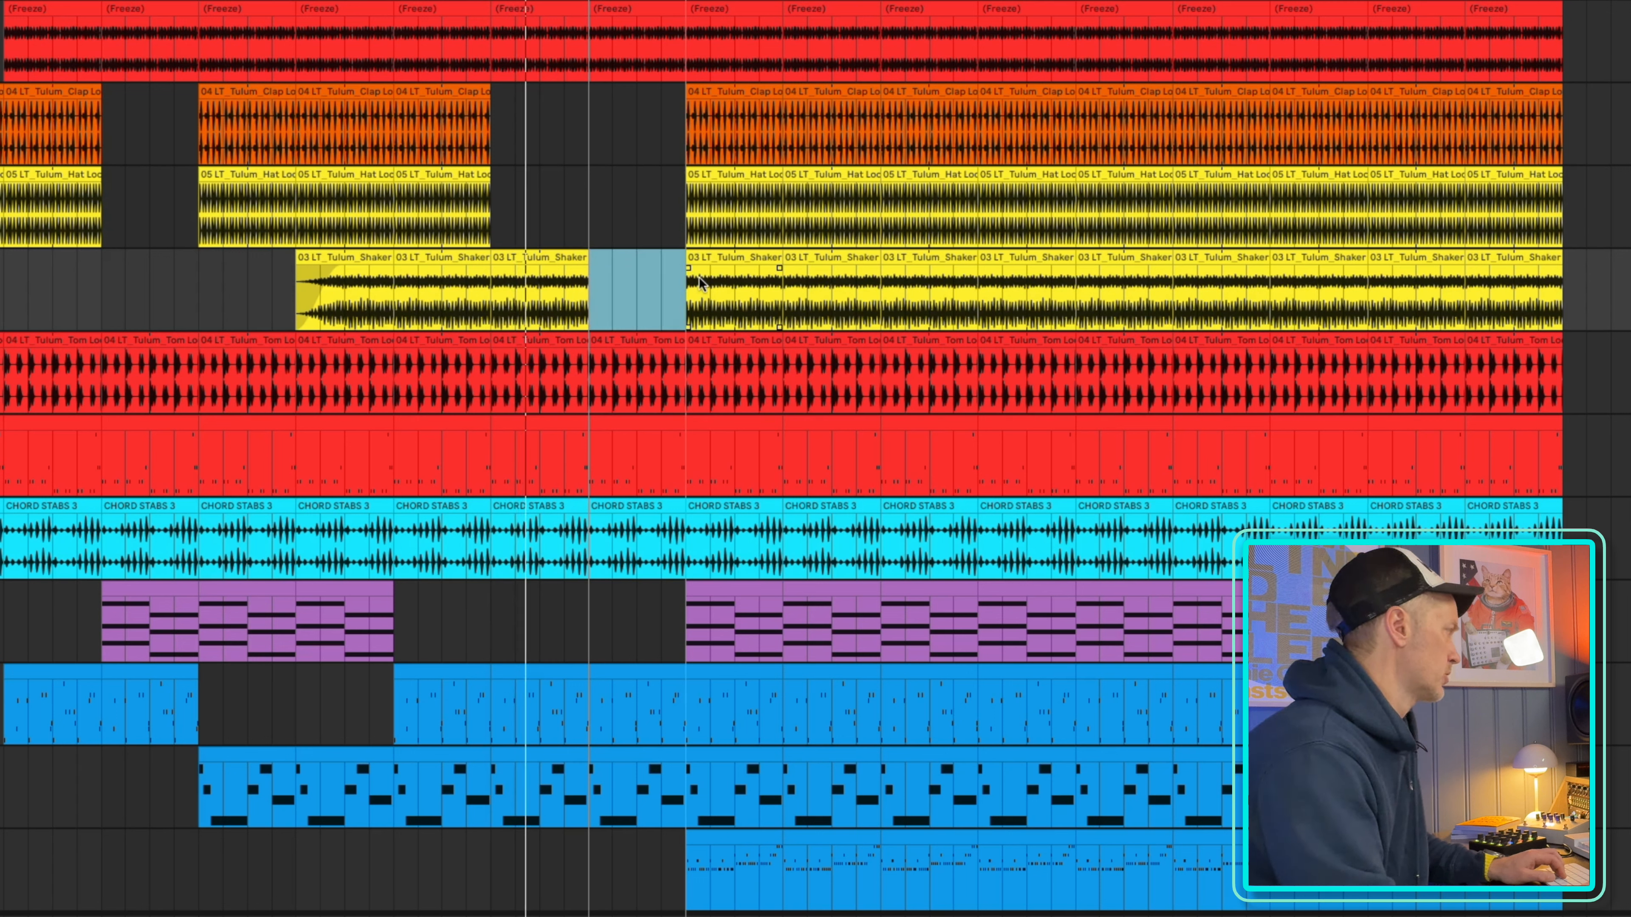
click(627, 341)
key(Delete)
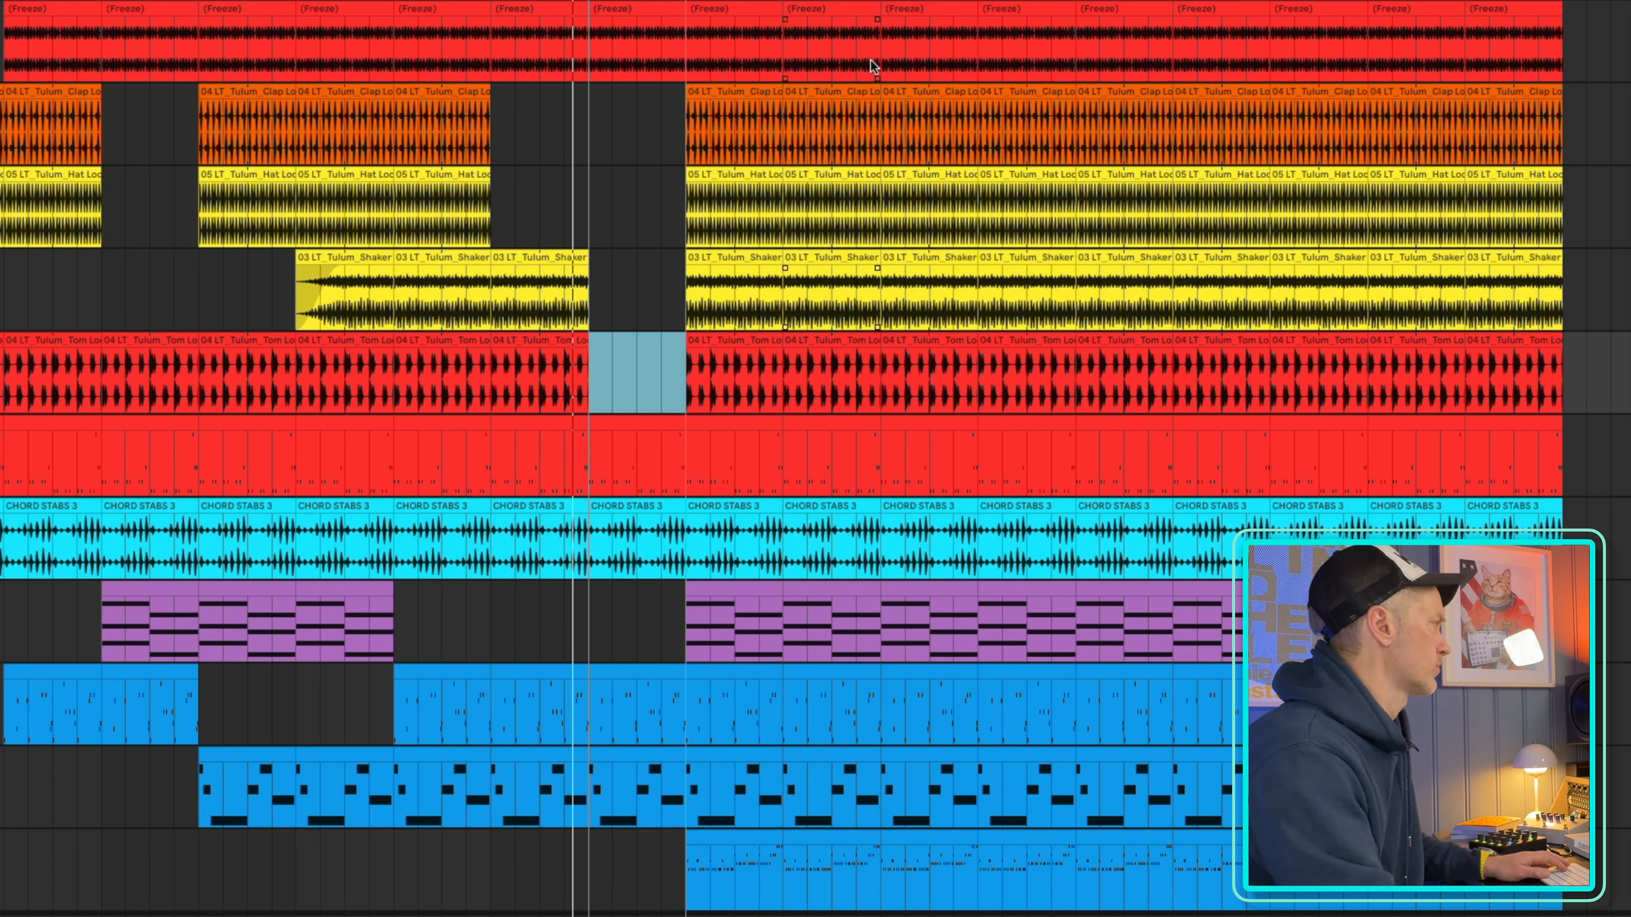
Delete the clips on the first and second blue melody tracks between bars 81 and 97
click(679, 6)
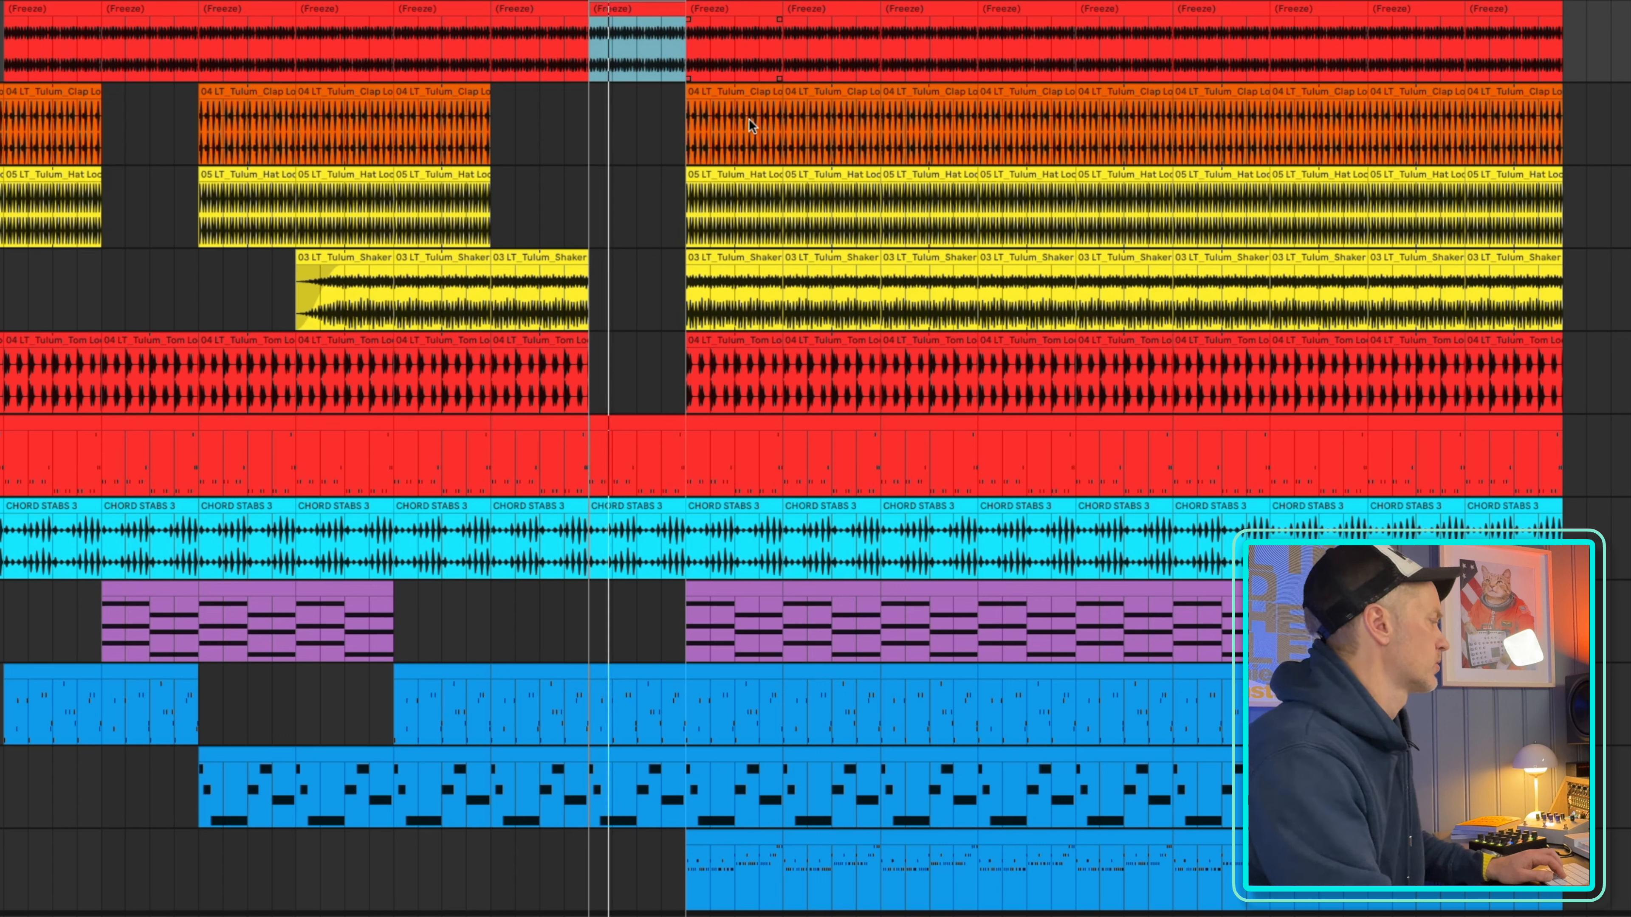
click(720, 678)
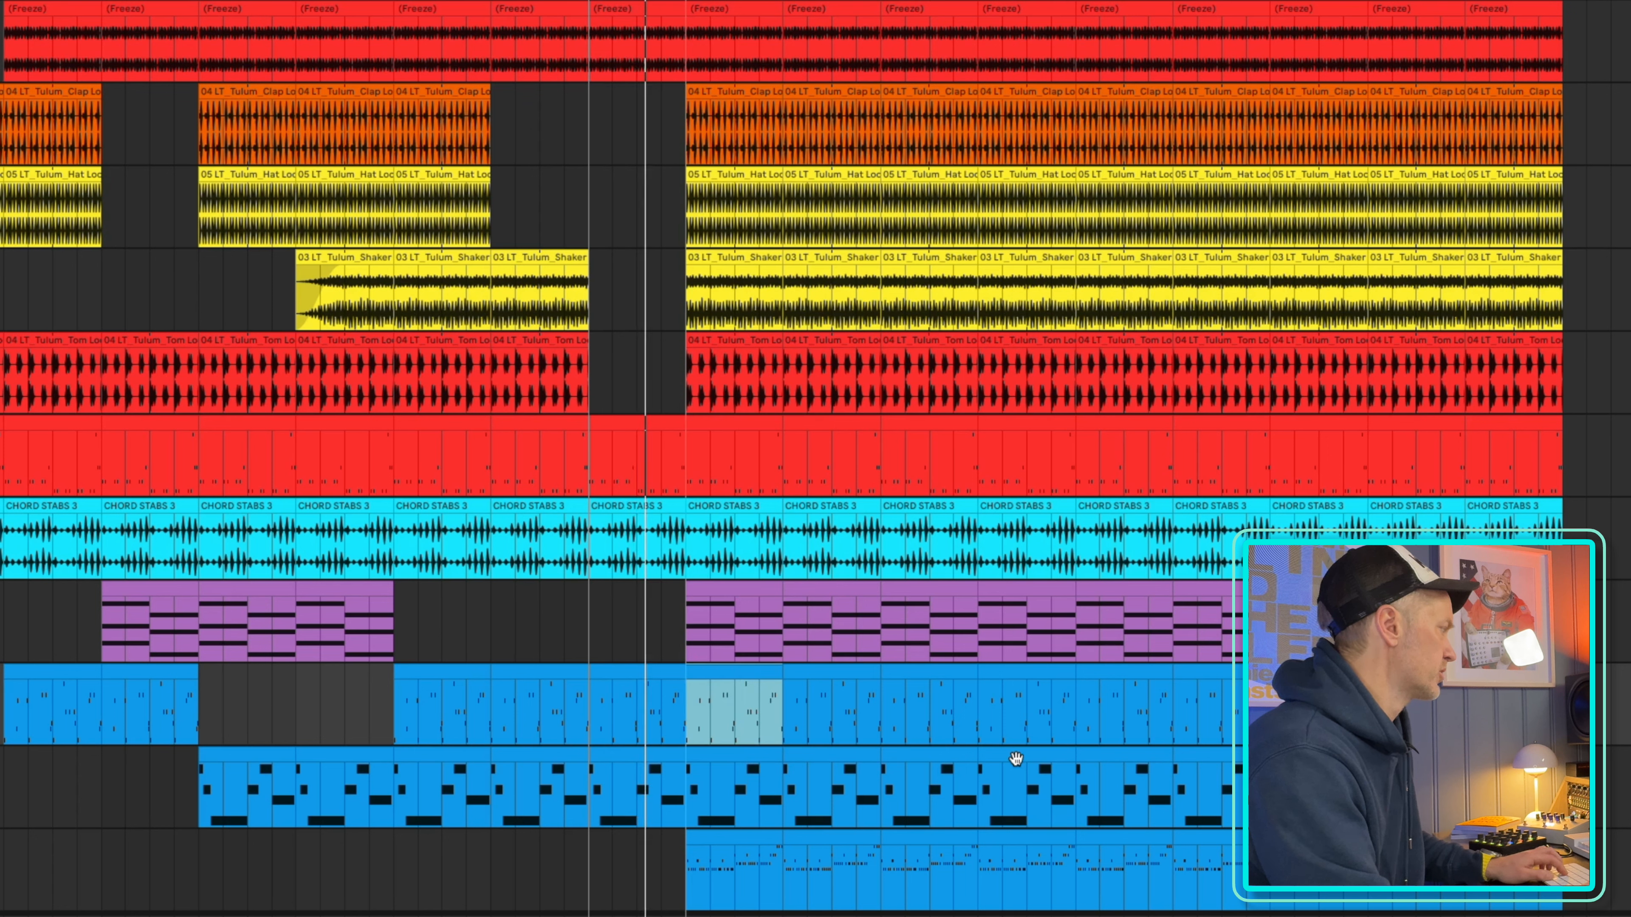
shift+click(846, 758)
key(Delete)
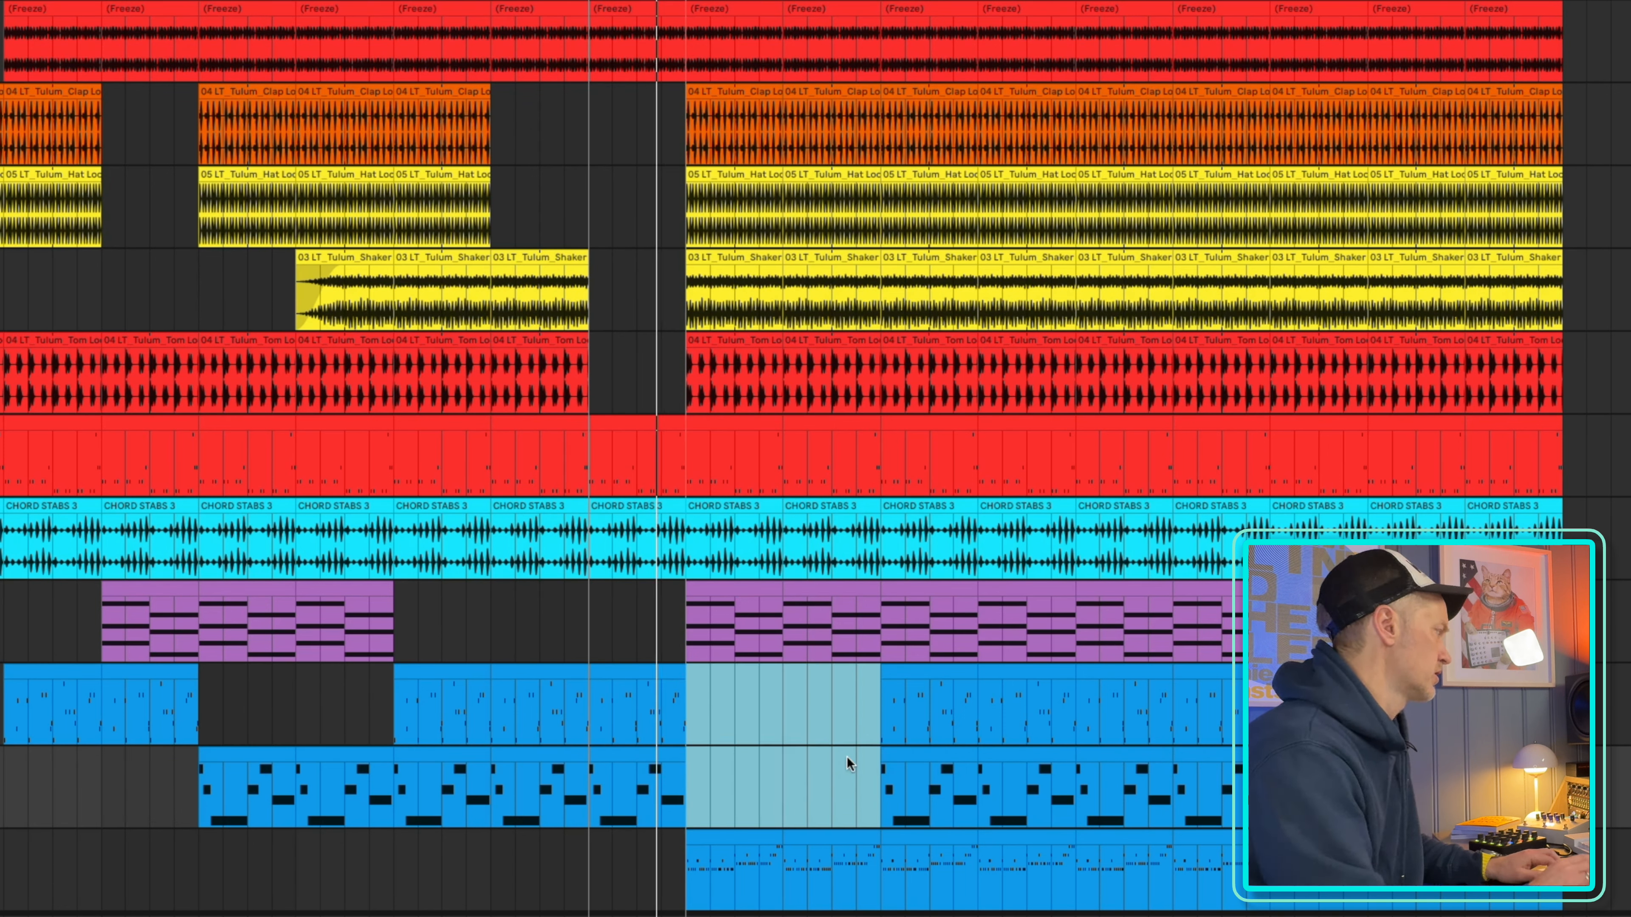
Shift the loop region to bars 81–89 and delete the clap and shaker clips in that range
click(768, 229)
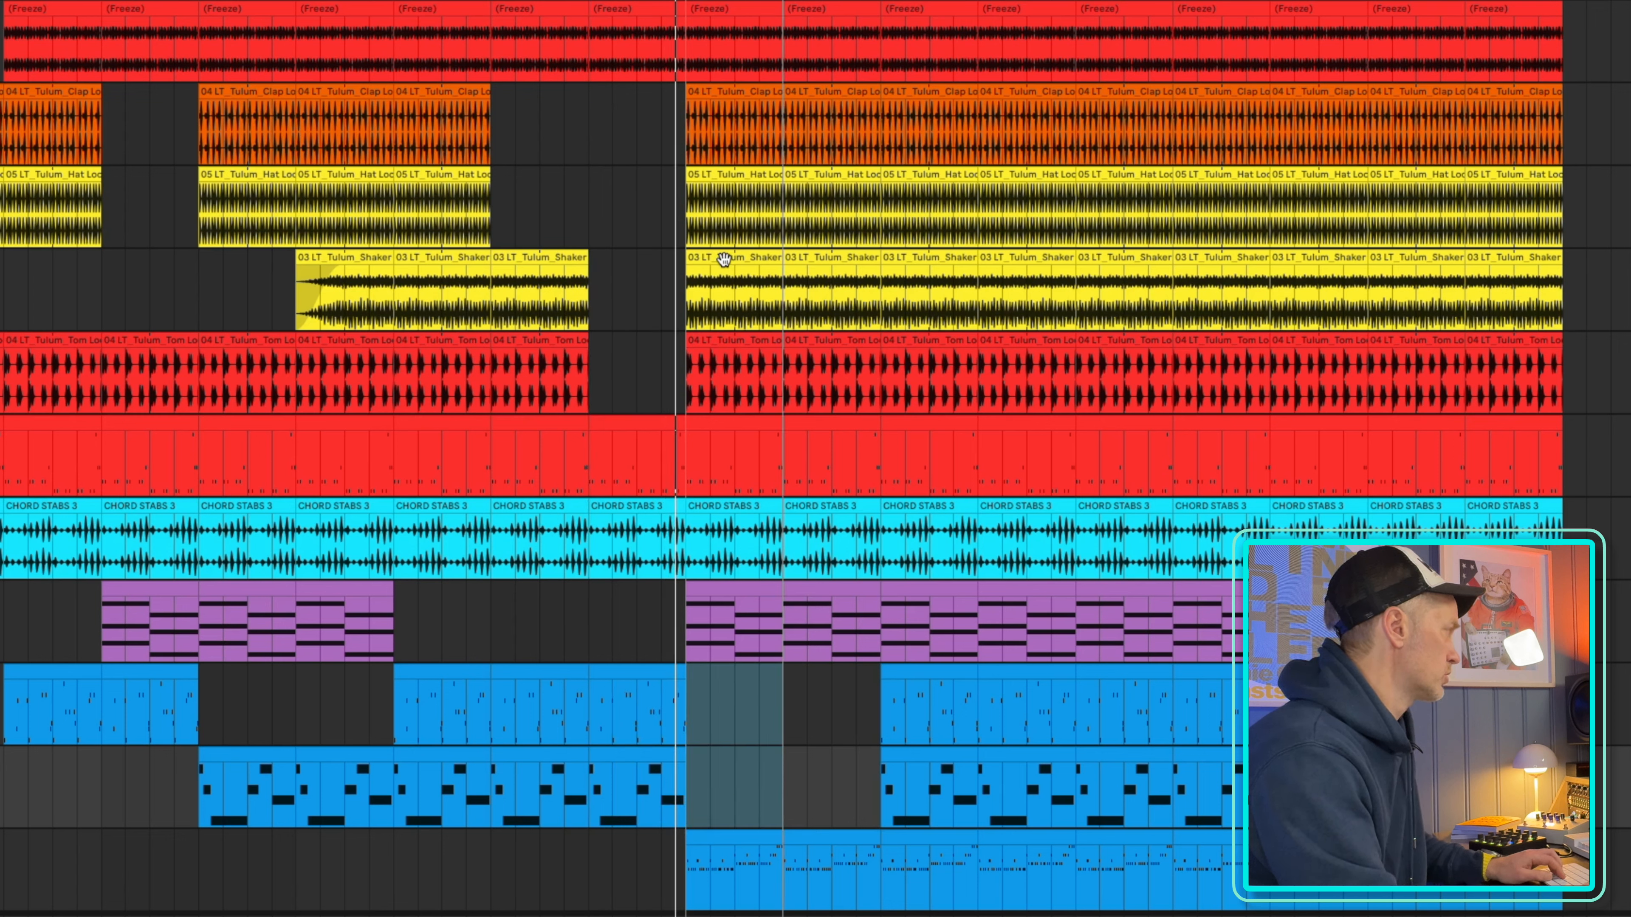
click(721, 122)
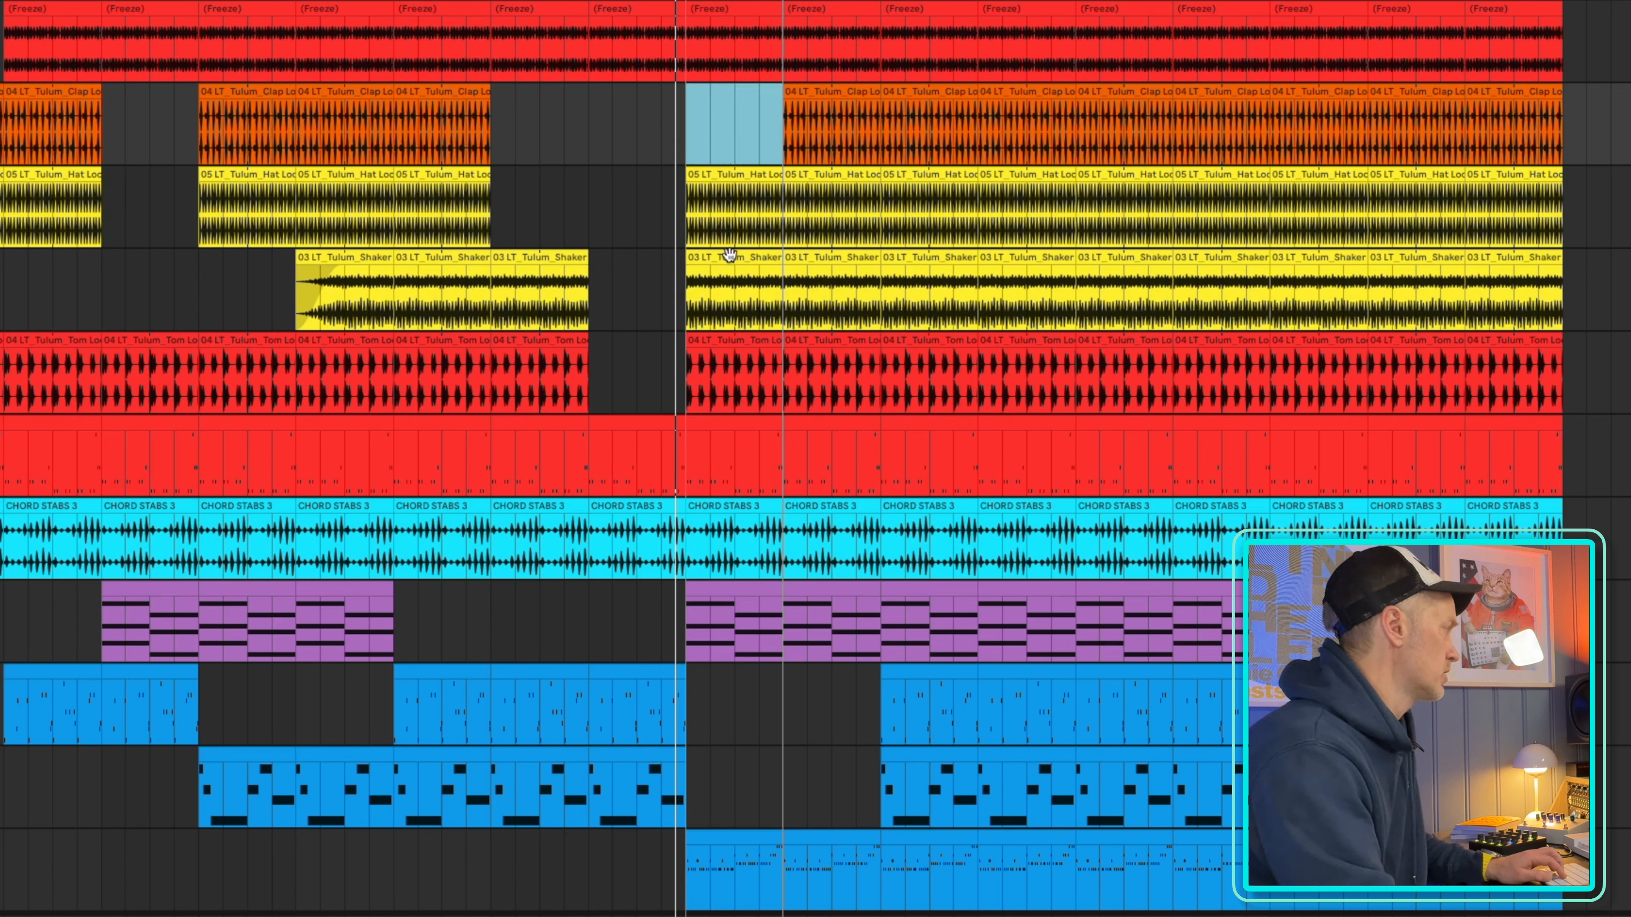
key(Delete)
click(732, 267)
click(731, 260)
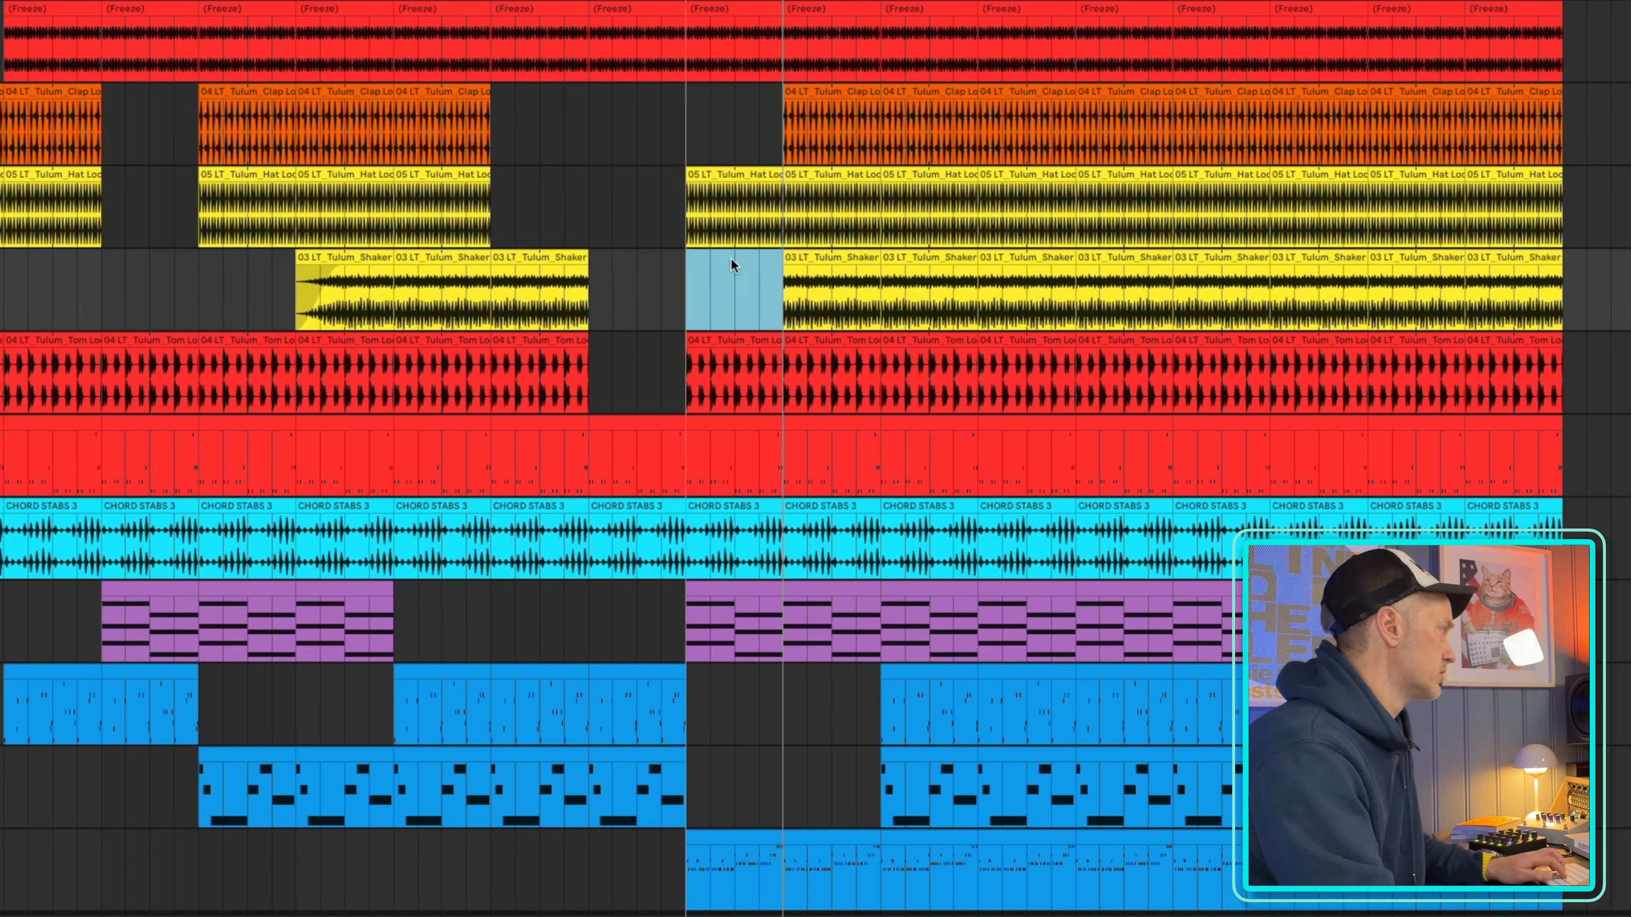
Add a fade-in to the hat loop clip starting at bar 81 and set the playback start to bar 73
key(Delete)
drag(689, 184, 732, 204)
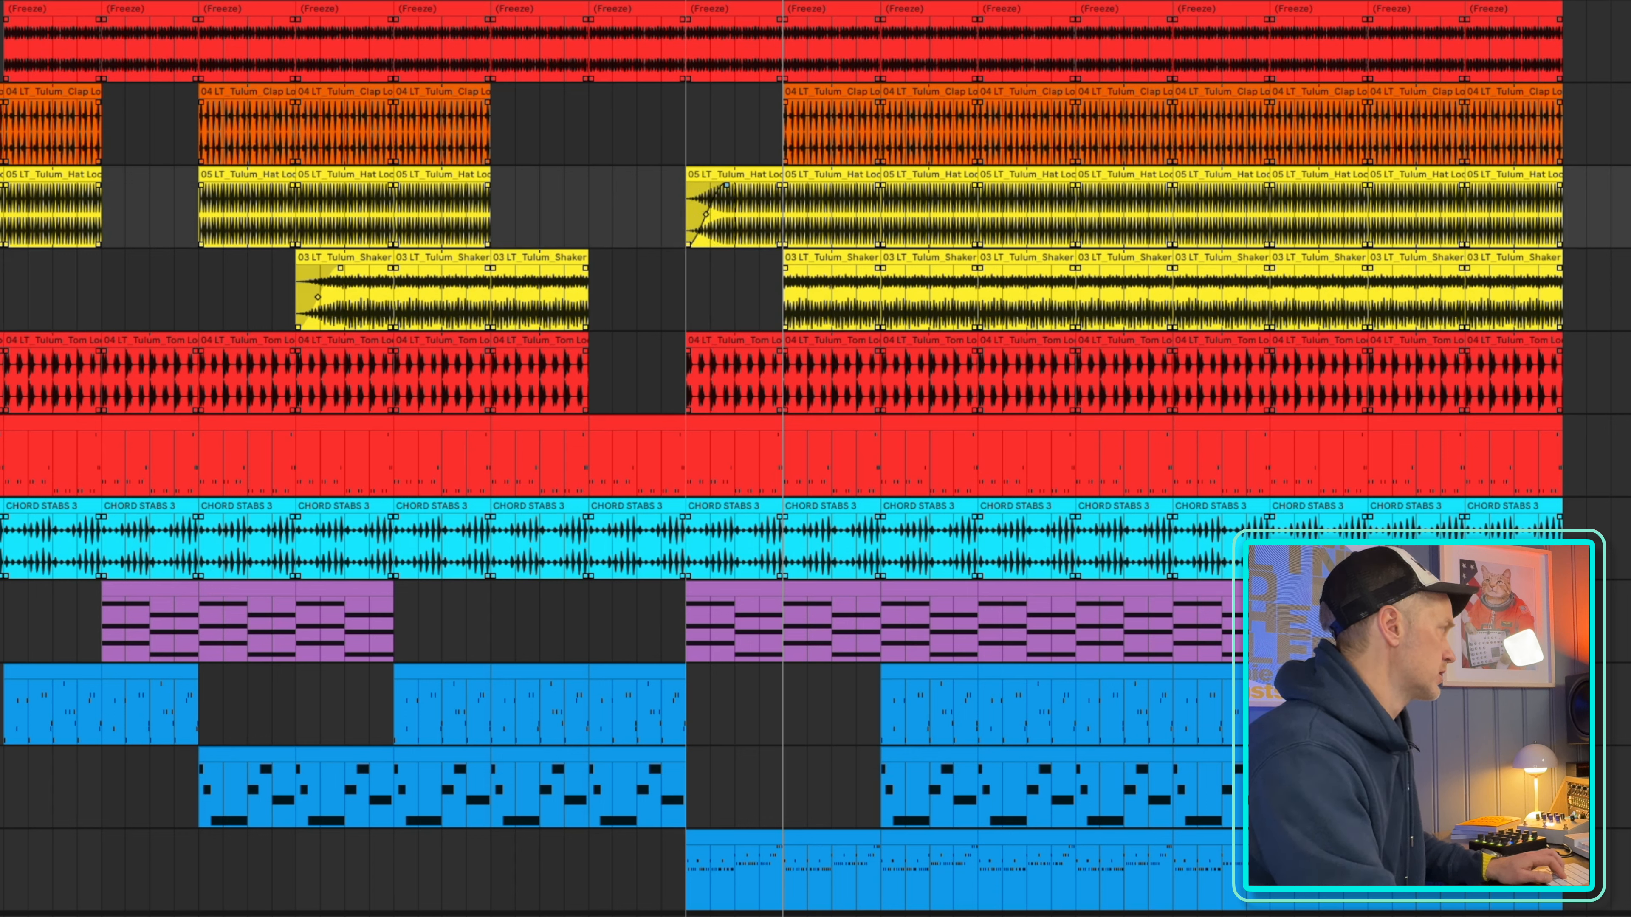
key(space)
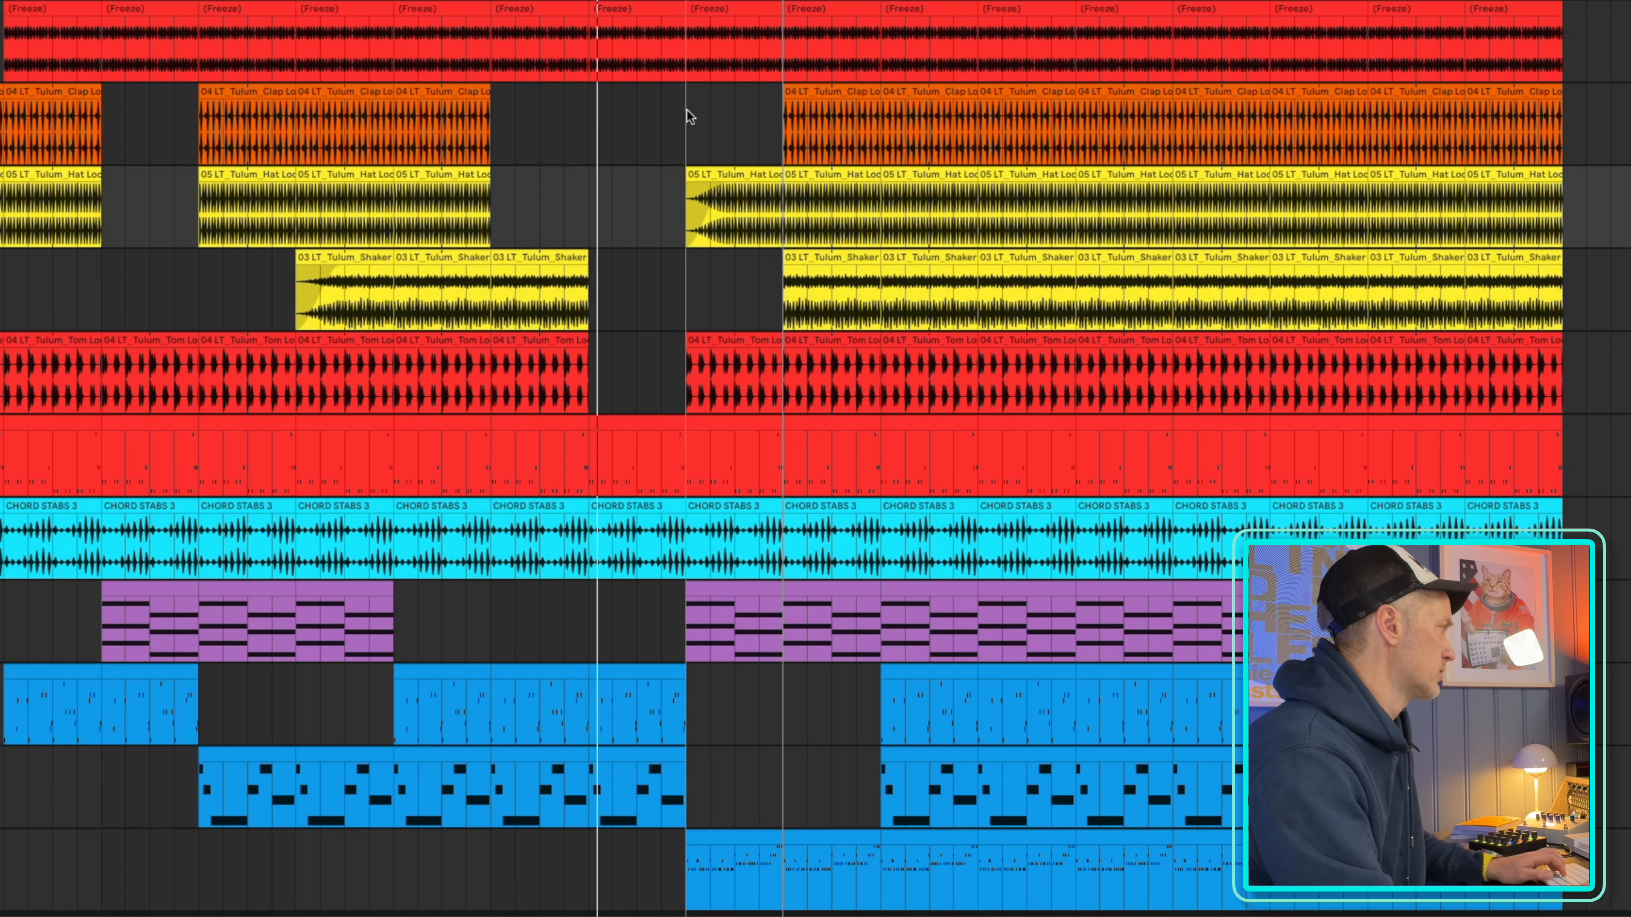
click(594, 120)
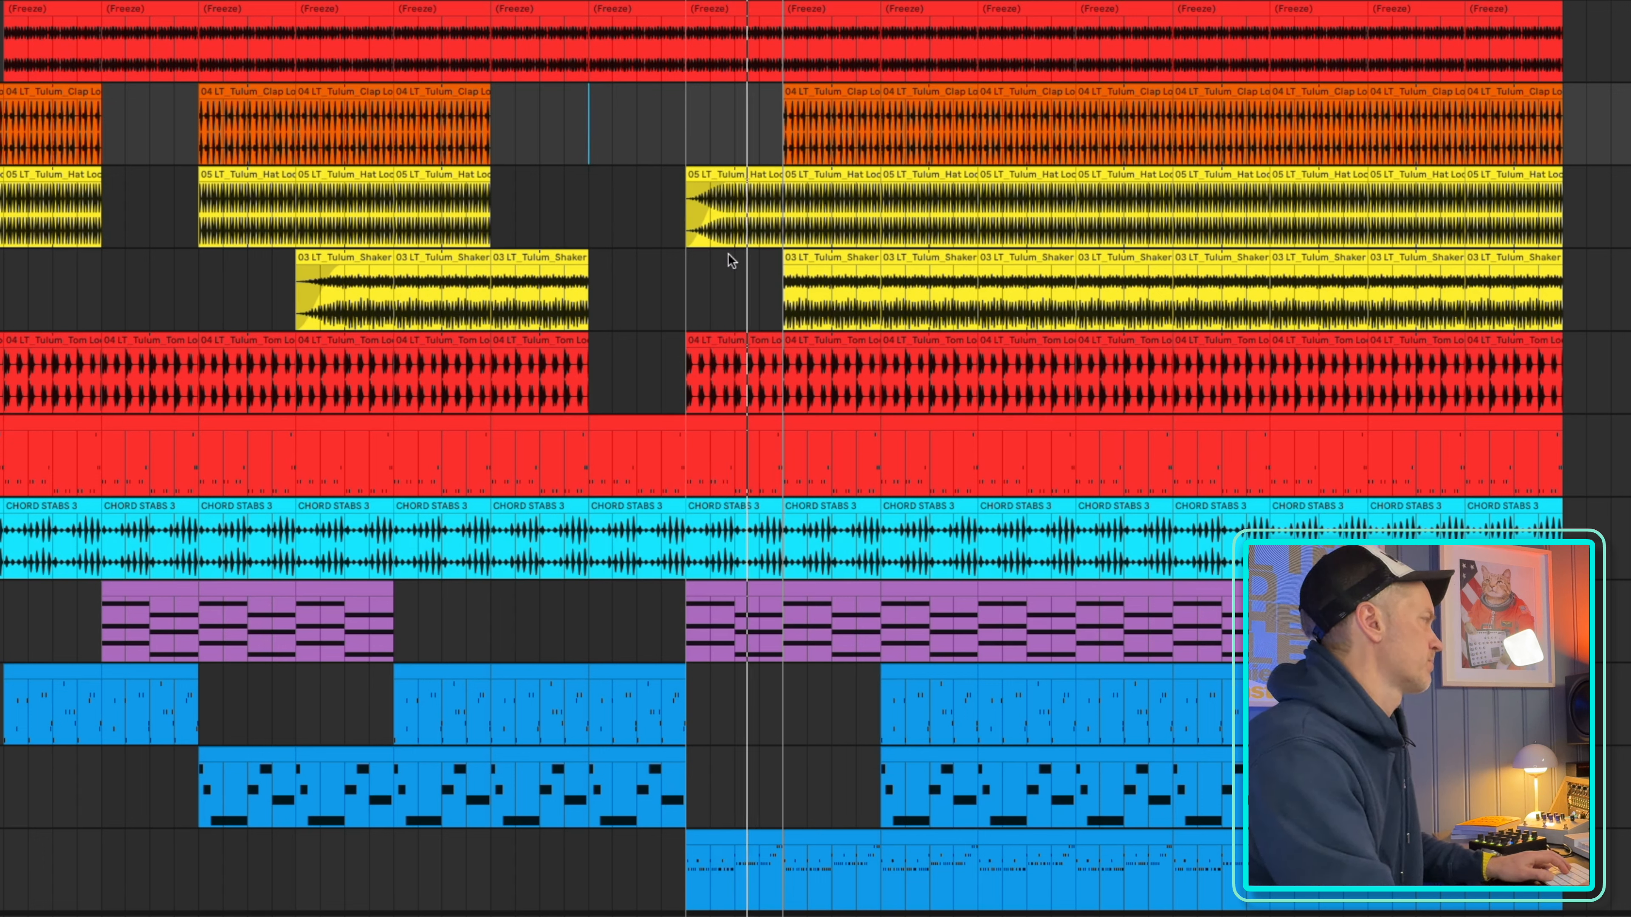
Delete the hat loop clip and the third blue melody track's clip between bars 81 and 89
click(732, 206)
key(Delete)
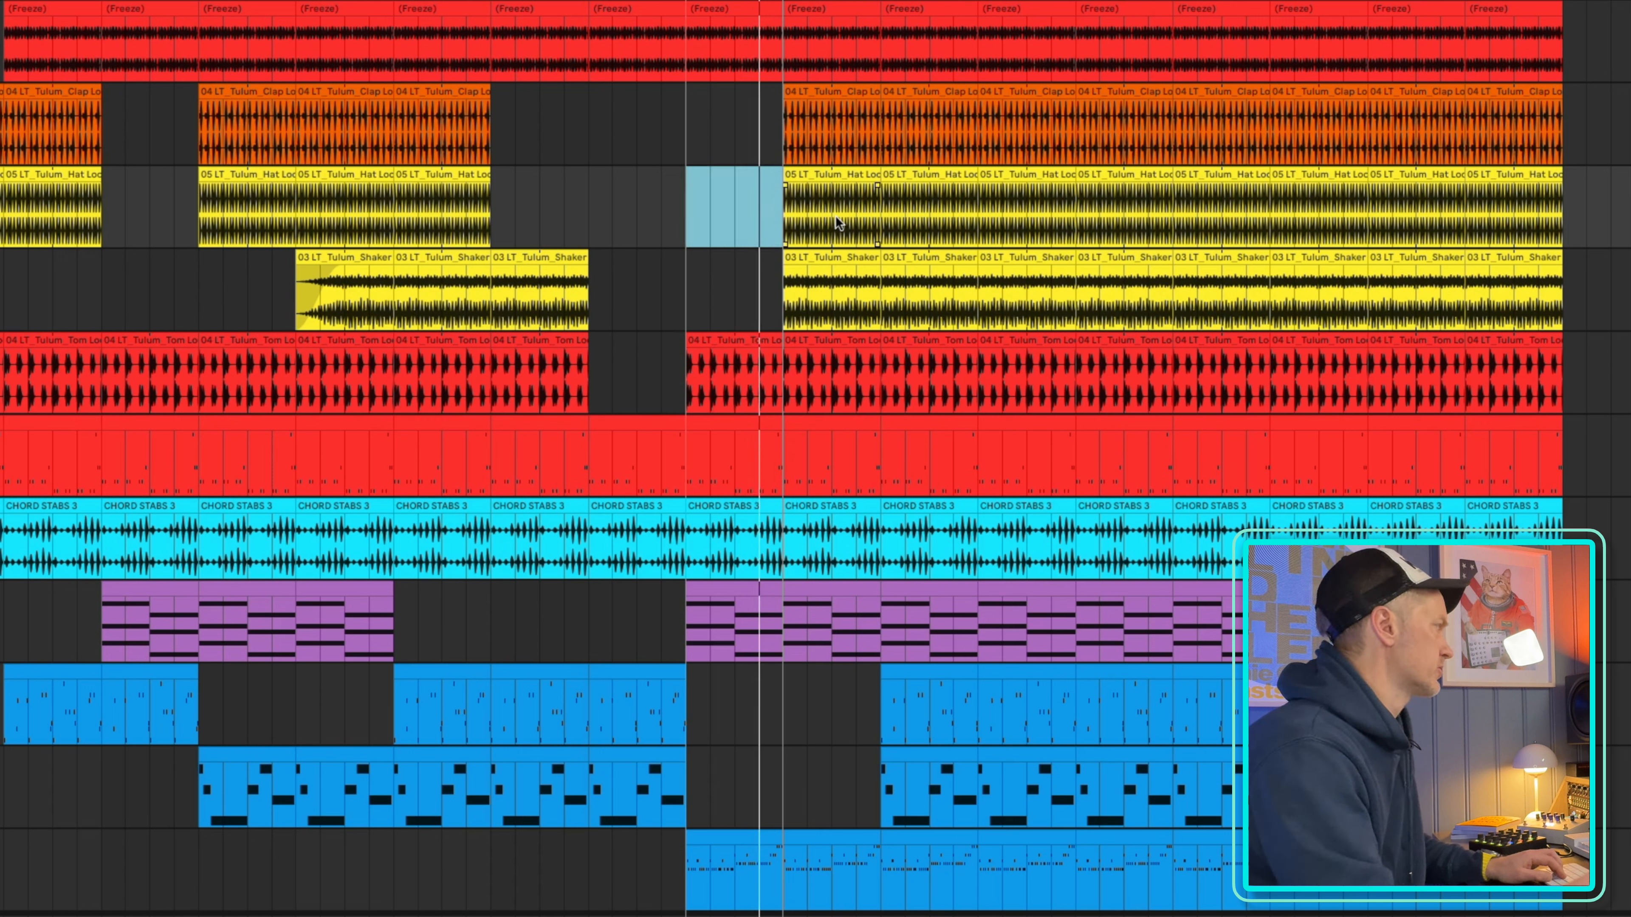
click(731, 586)
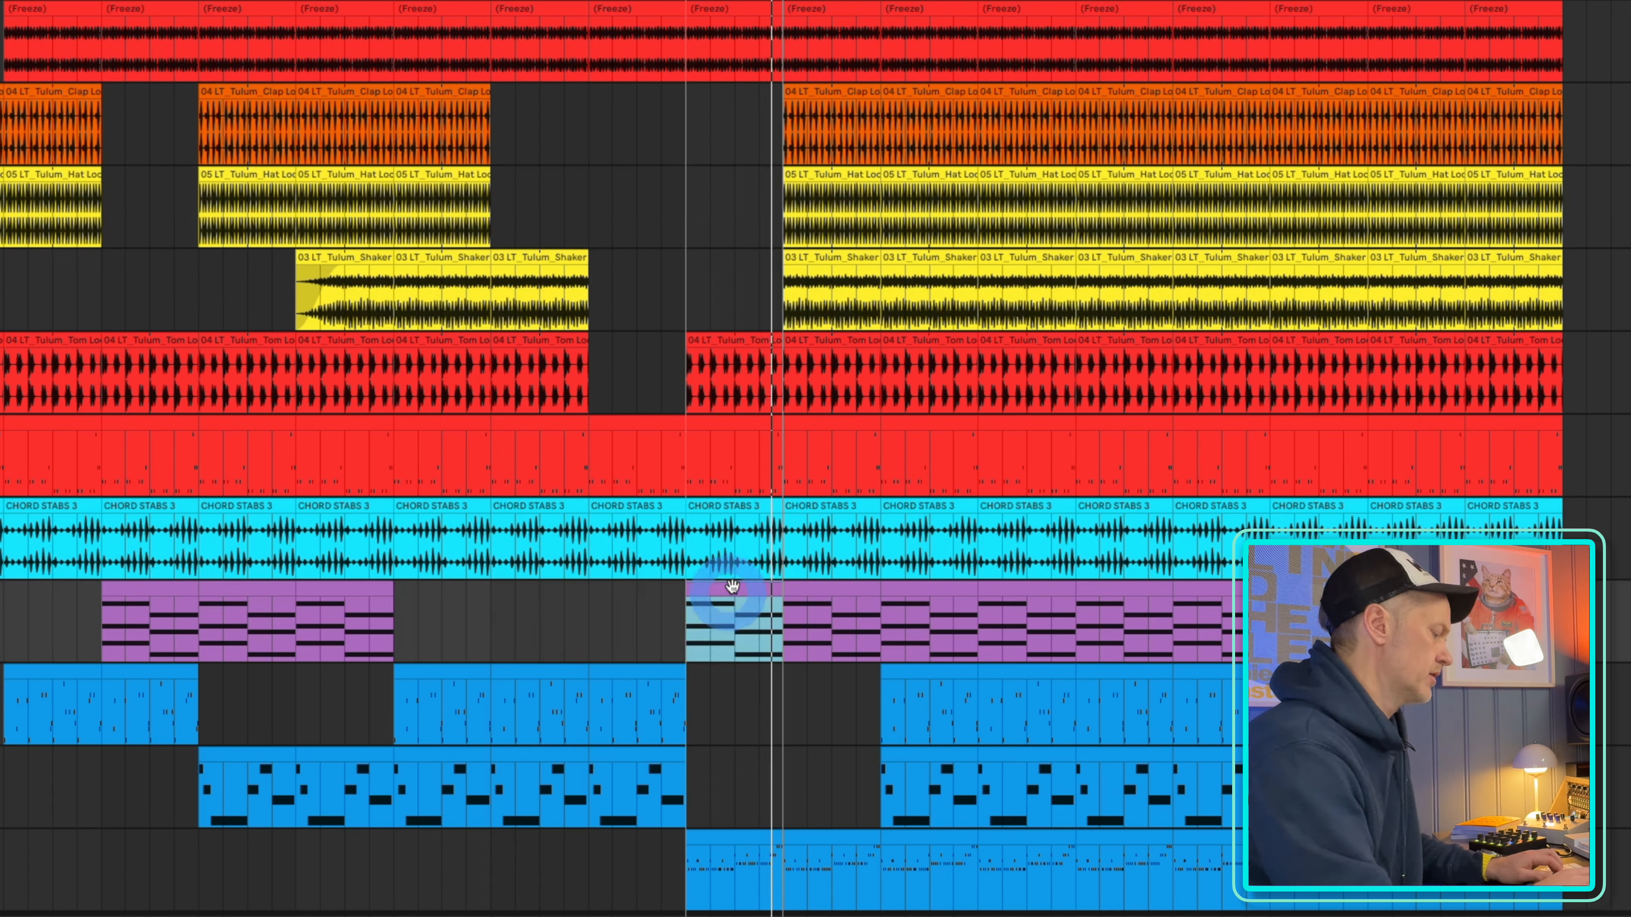
key(Delete)
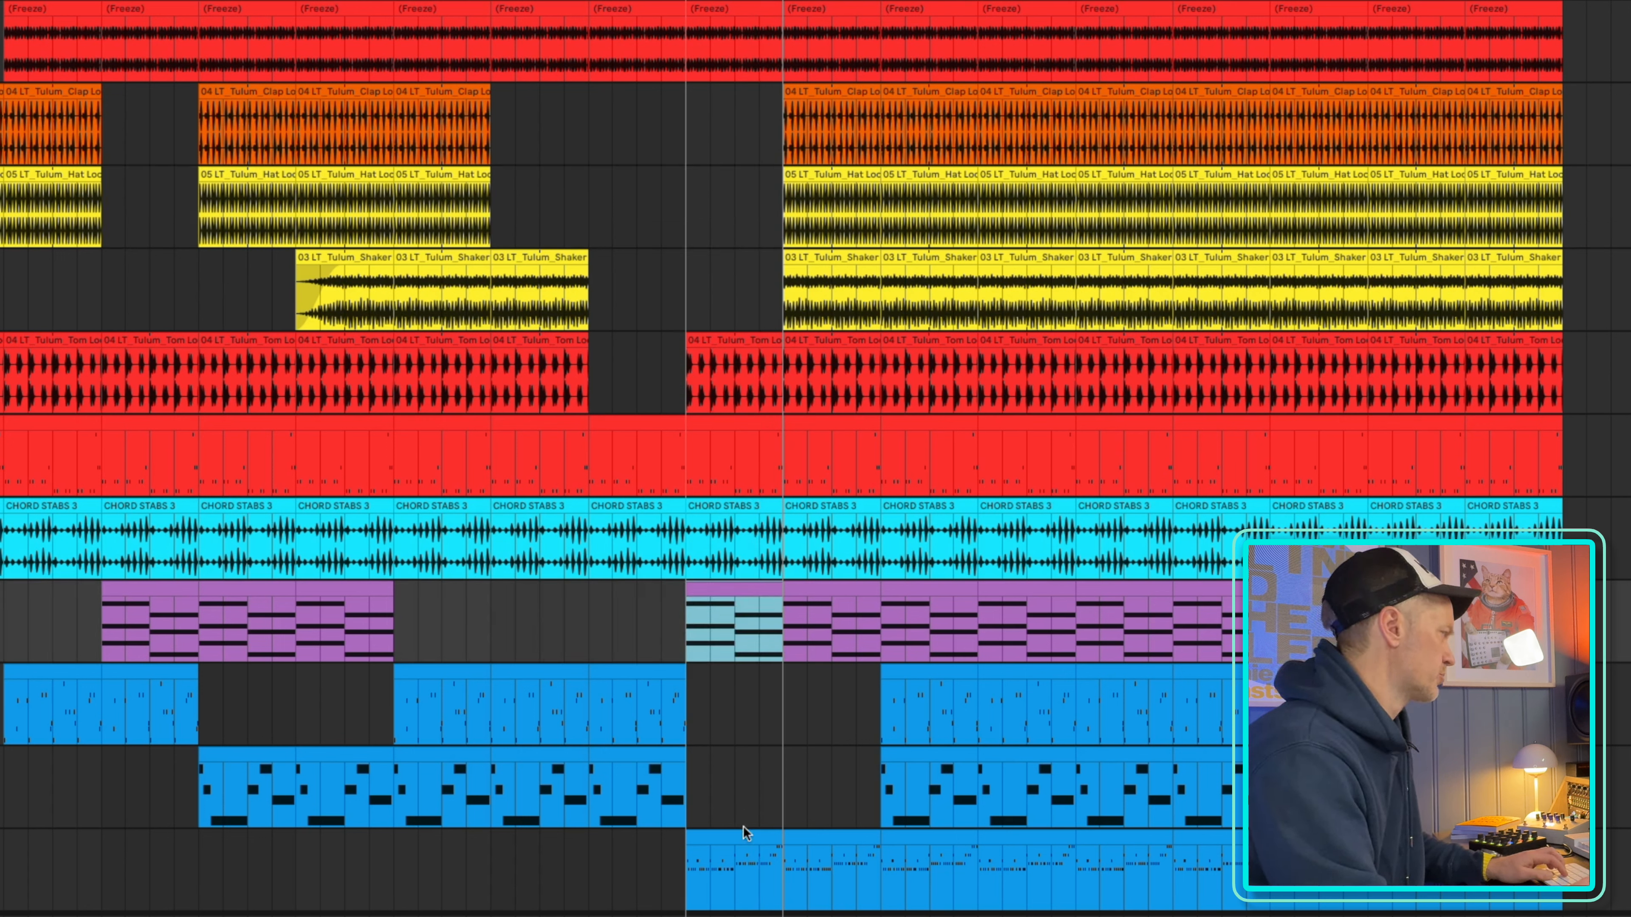
click(737, 840)
key(Delete)
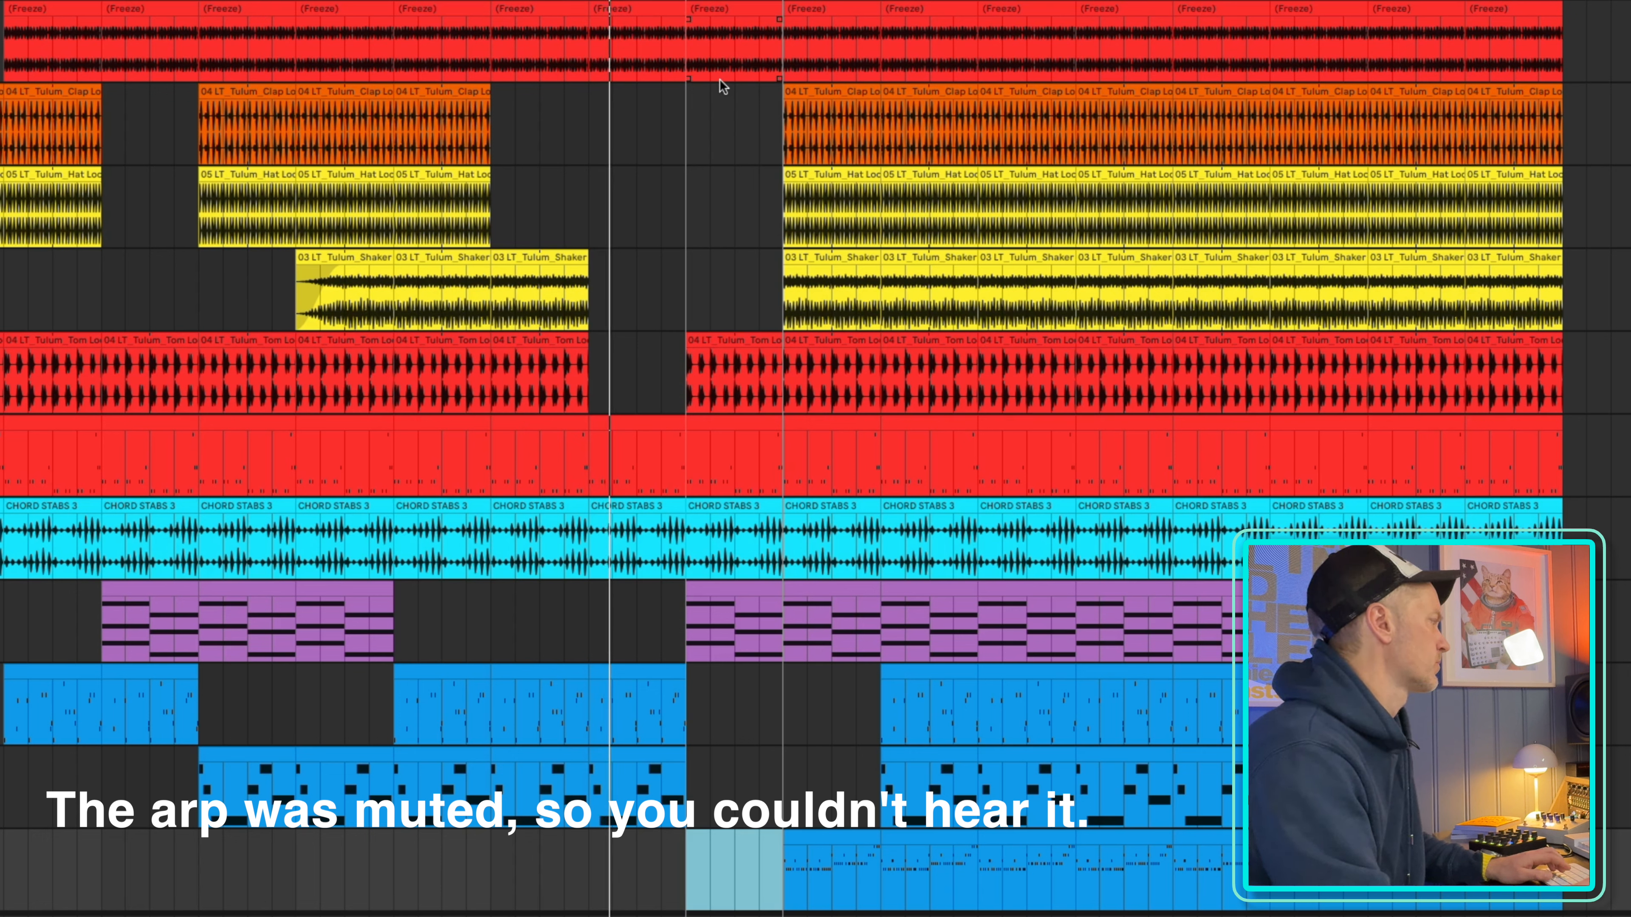
Delete the tom loop clip in bars 81–89 and remove the second half of the frozen red track's clip, from bar 85 to 89
click(763, 565)
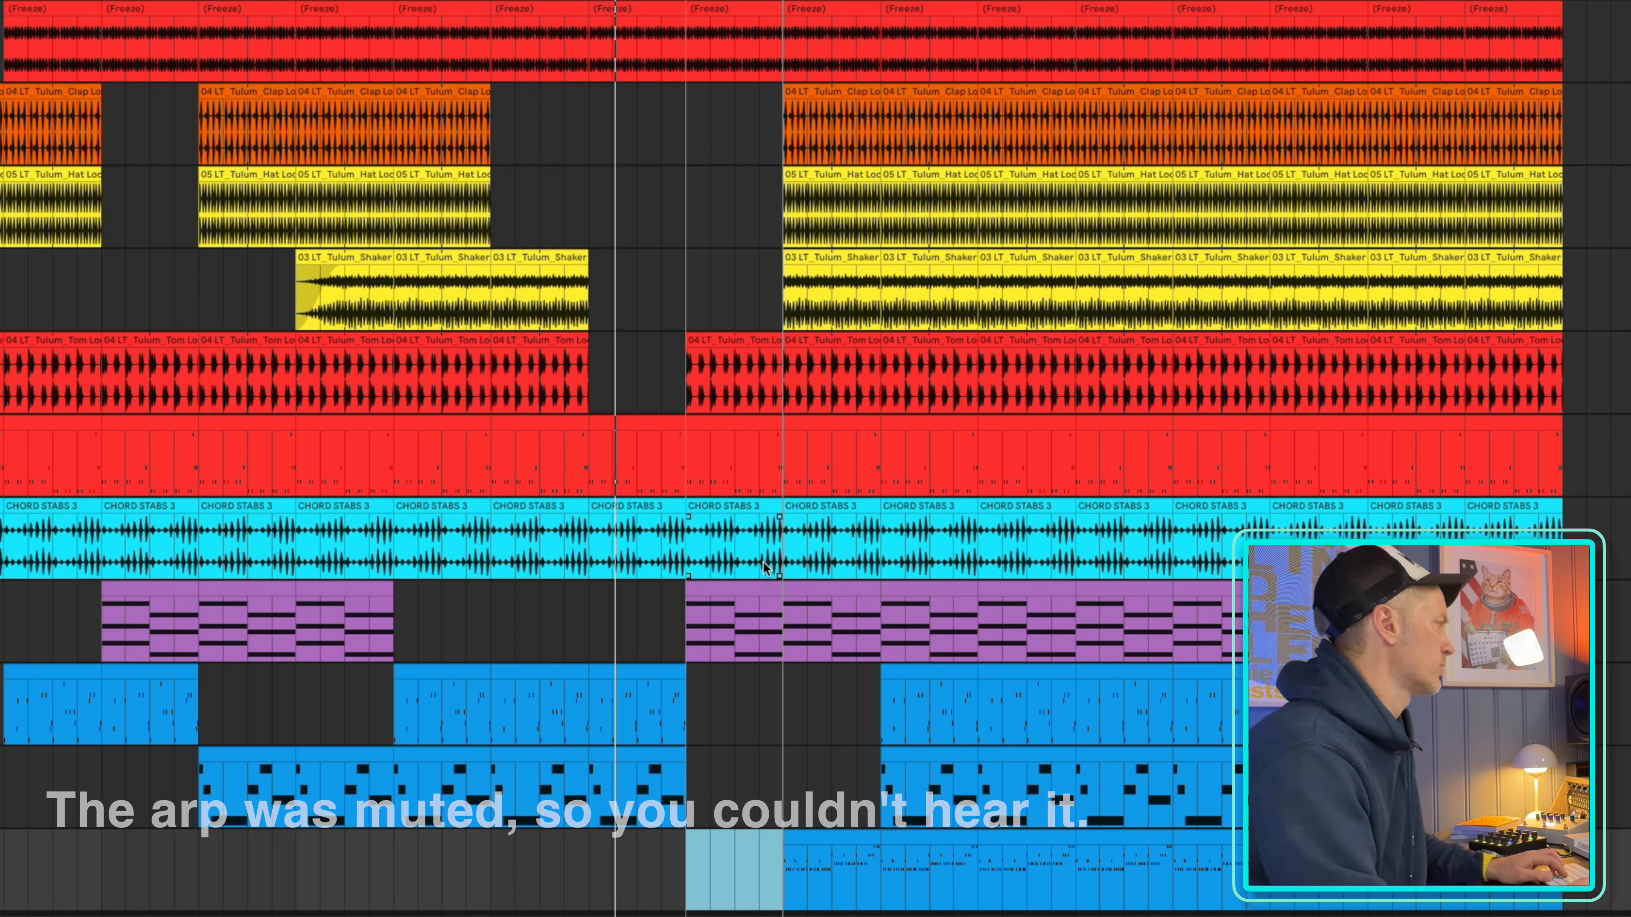
click(709, 345)
key(Delete)
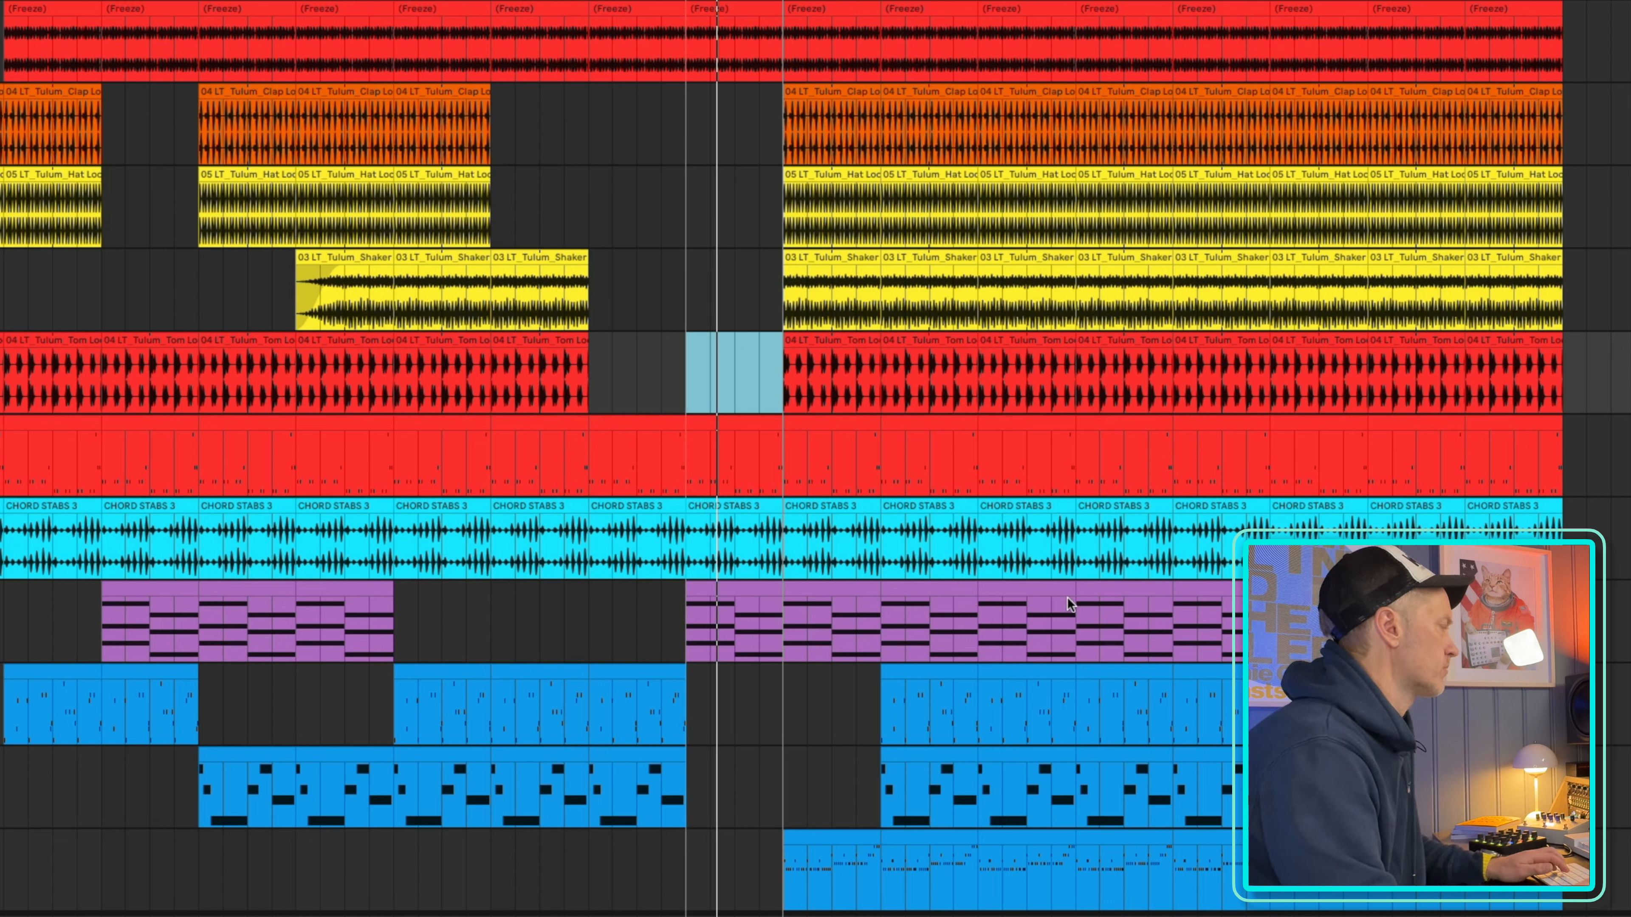
drag(774, 6, 729, 18)
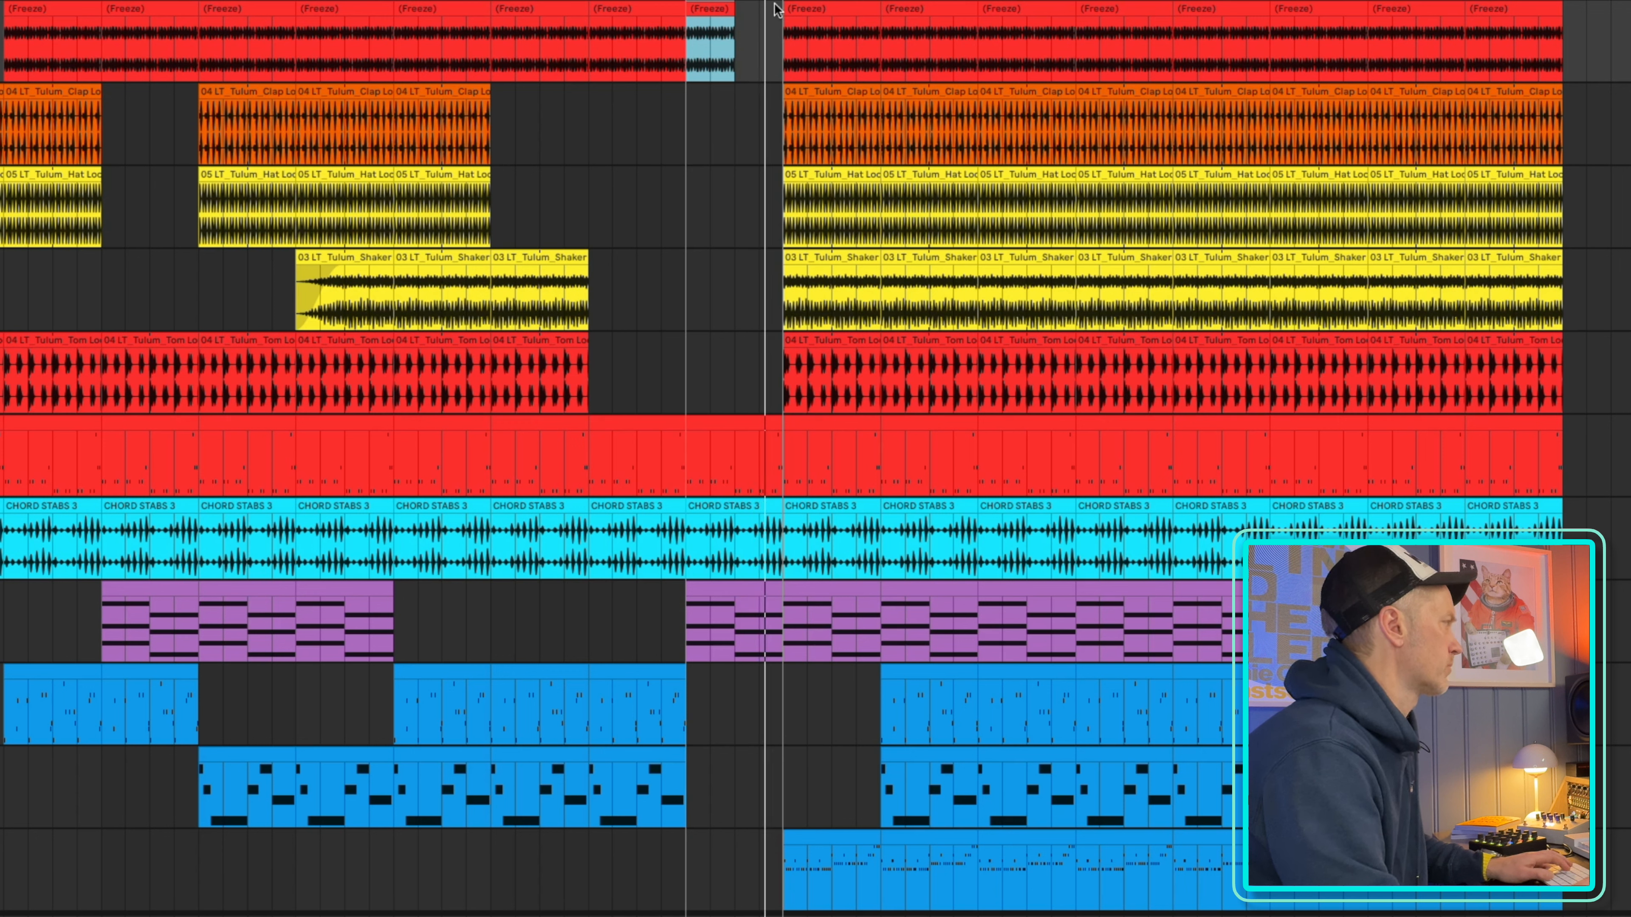
key(space)
Shift the loop region to bars 89–97 and delete the clap and shaker clips in that range
drag(775, 2, 871, 1)
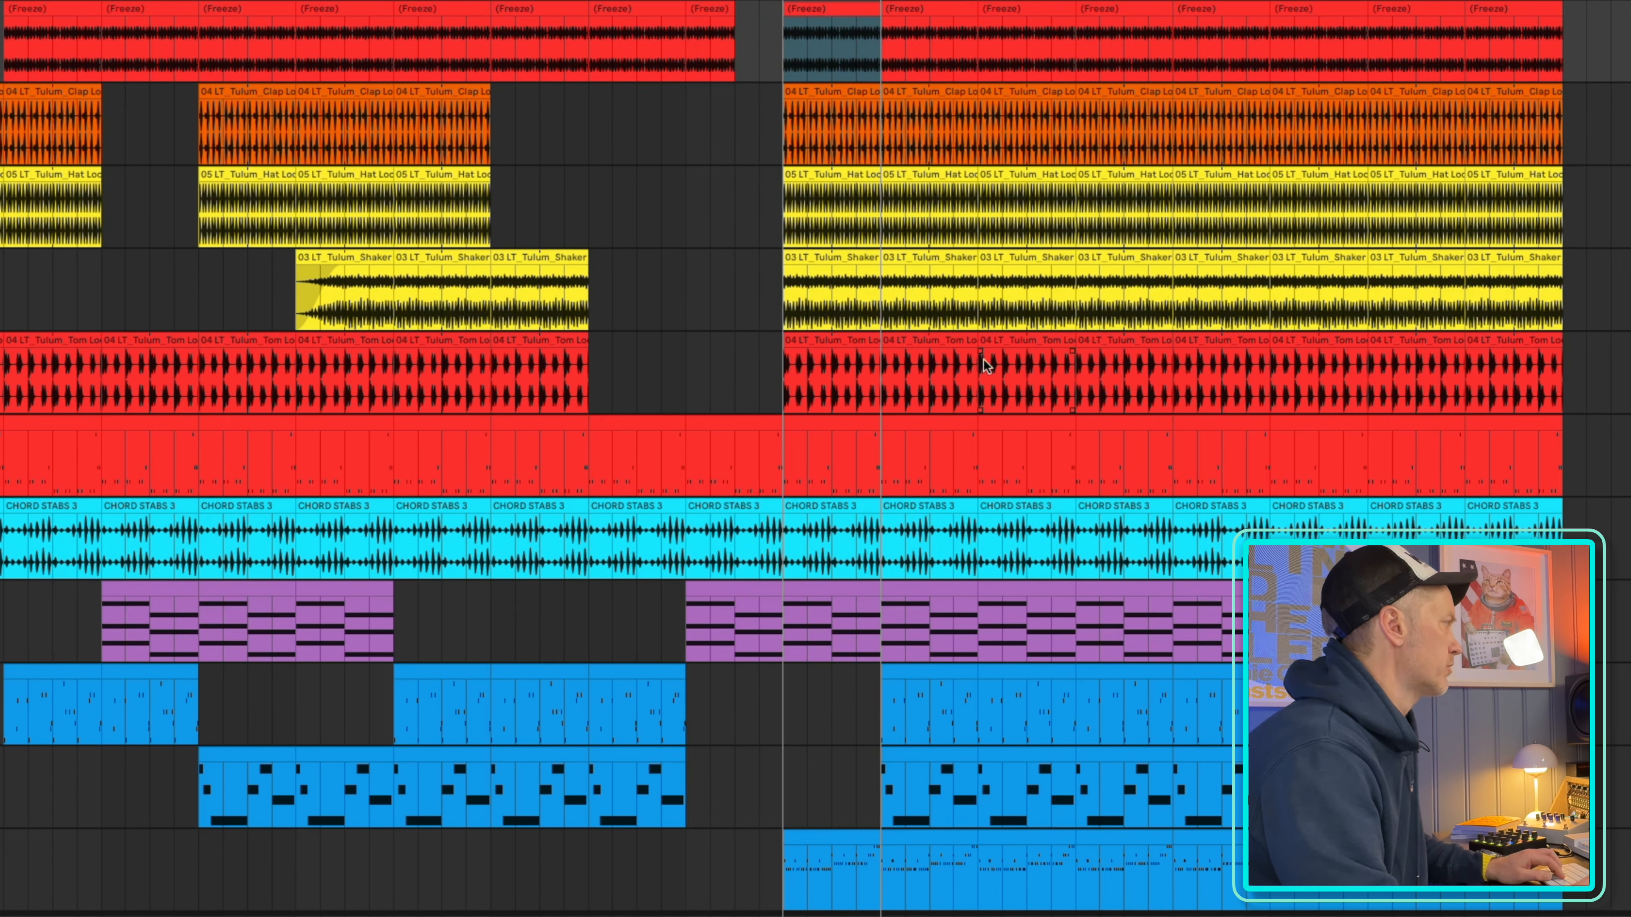
click(824, 92)
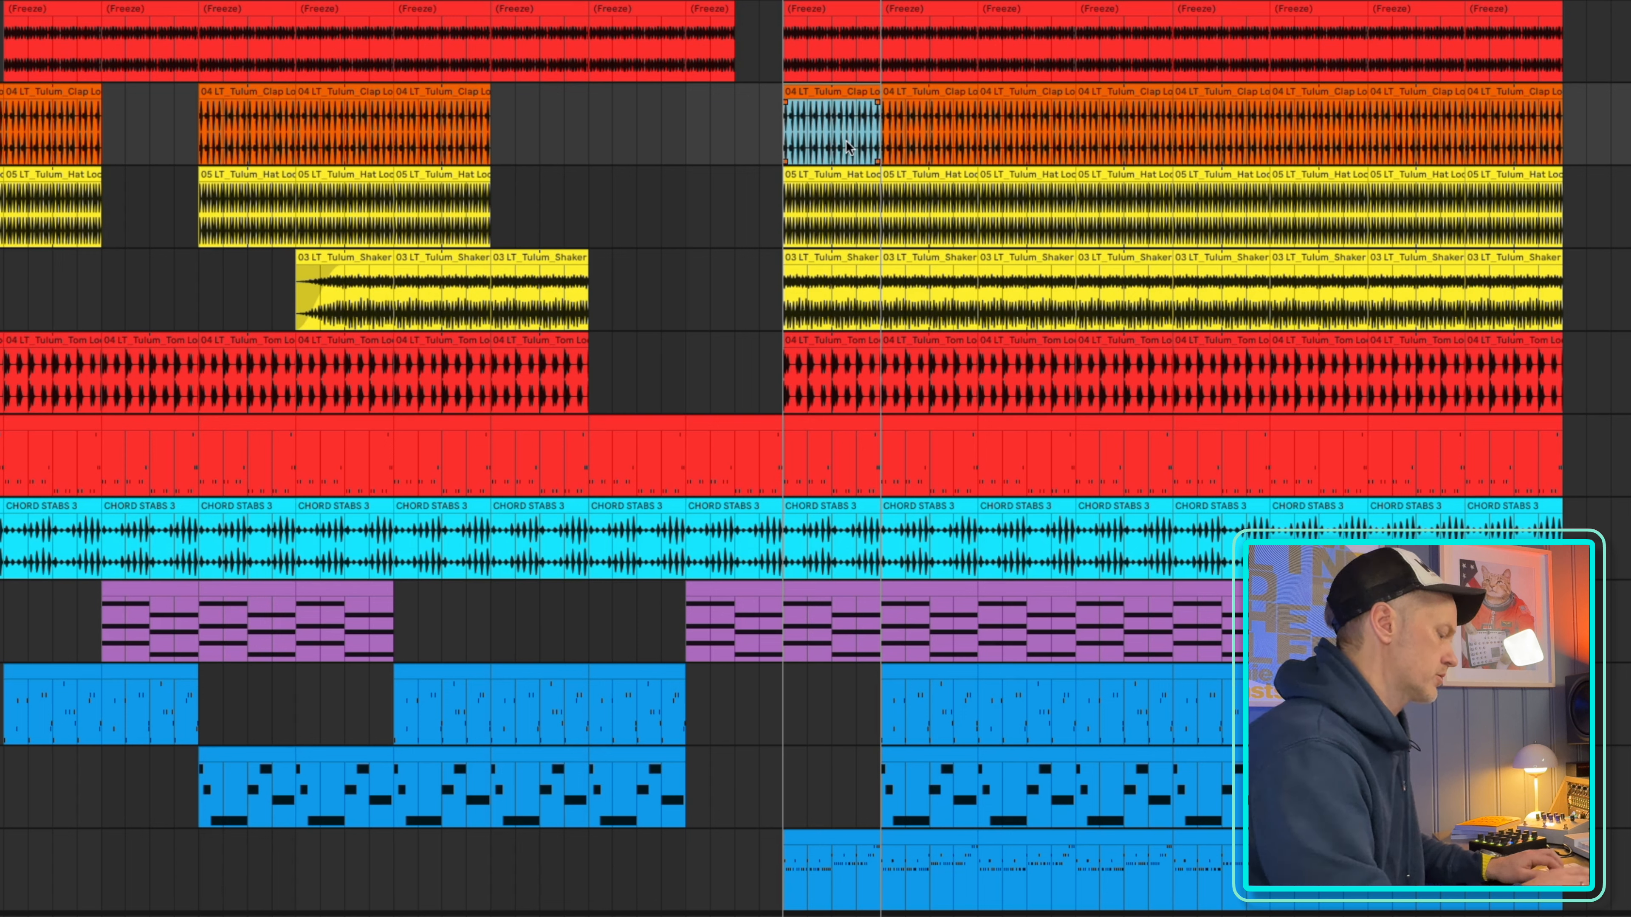
key(Delete)
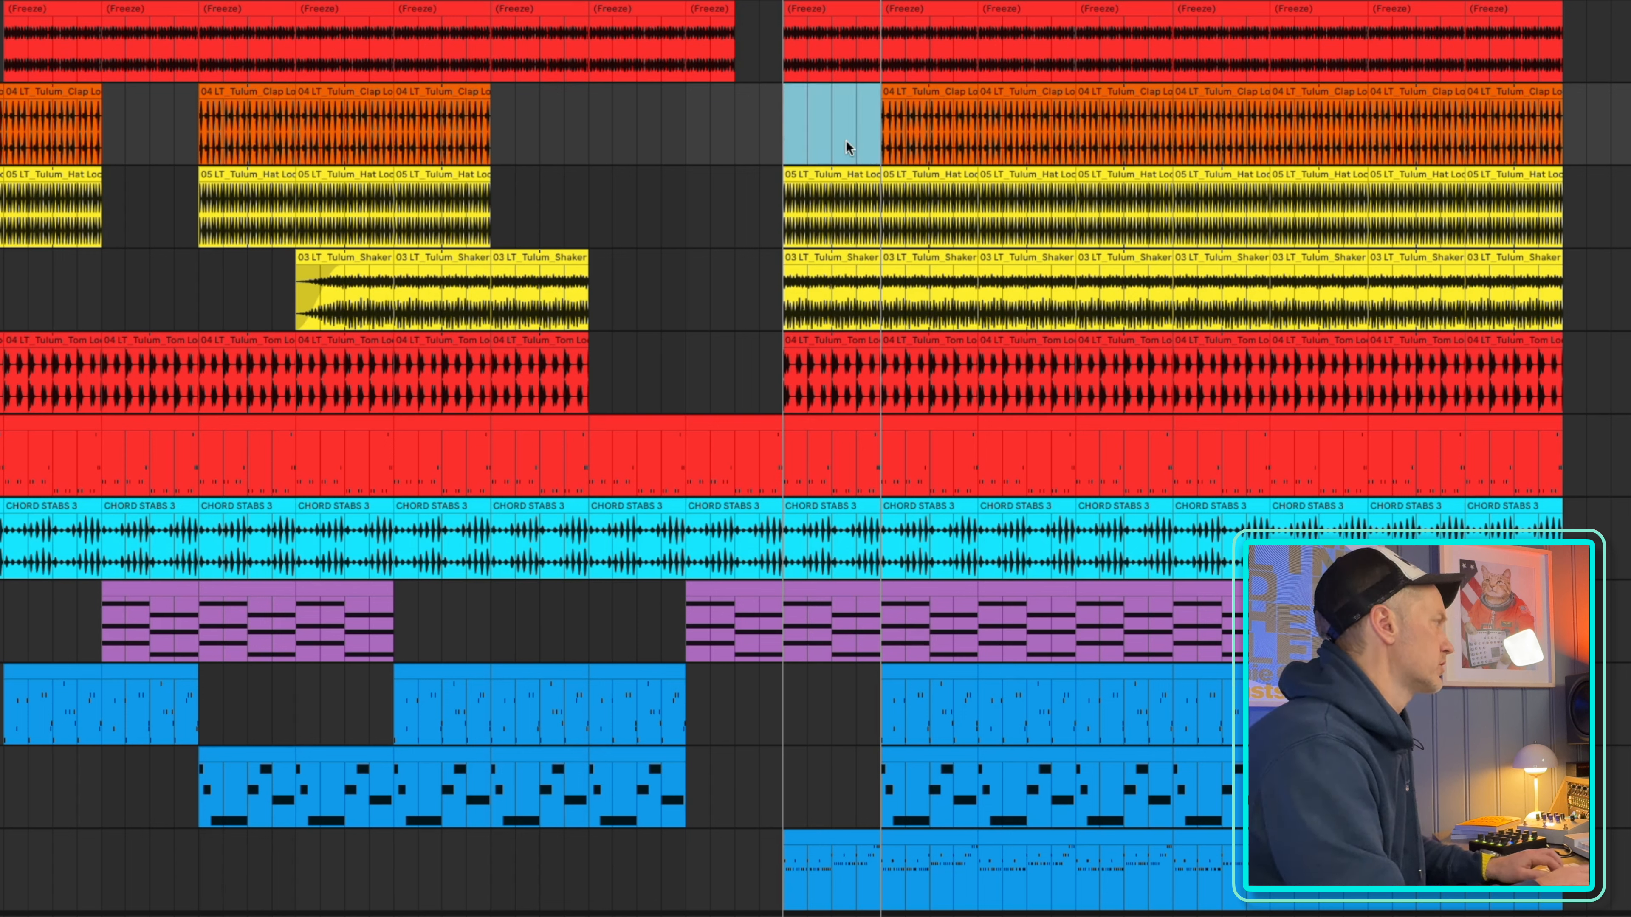
click(831, 264)
key(Delete)
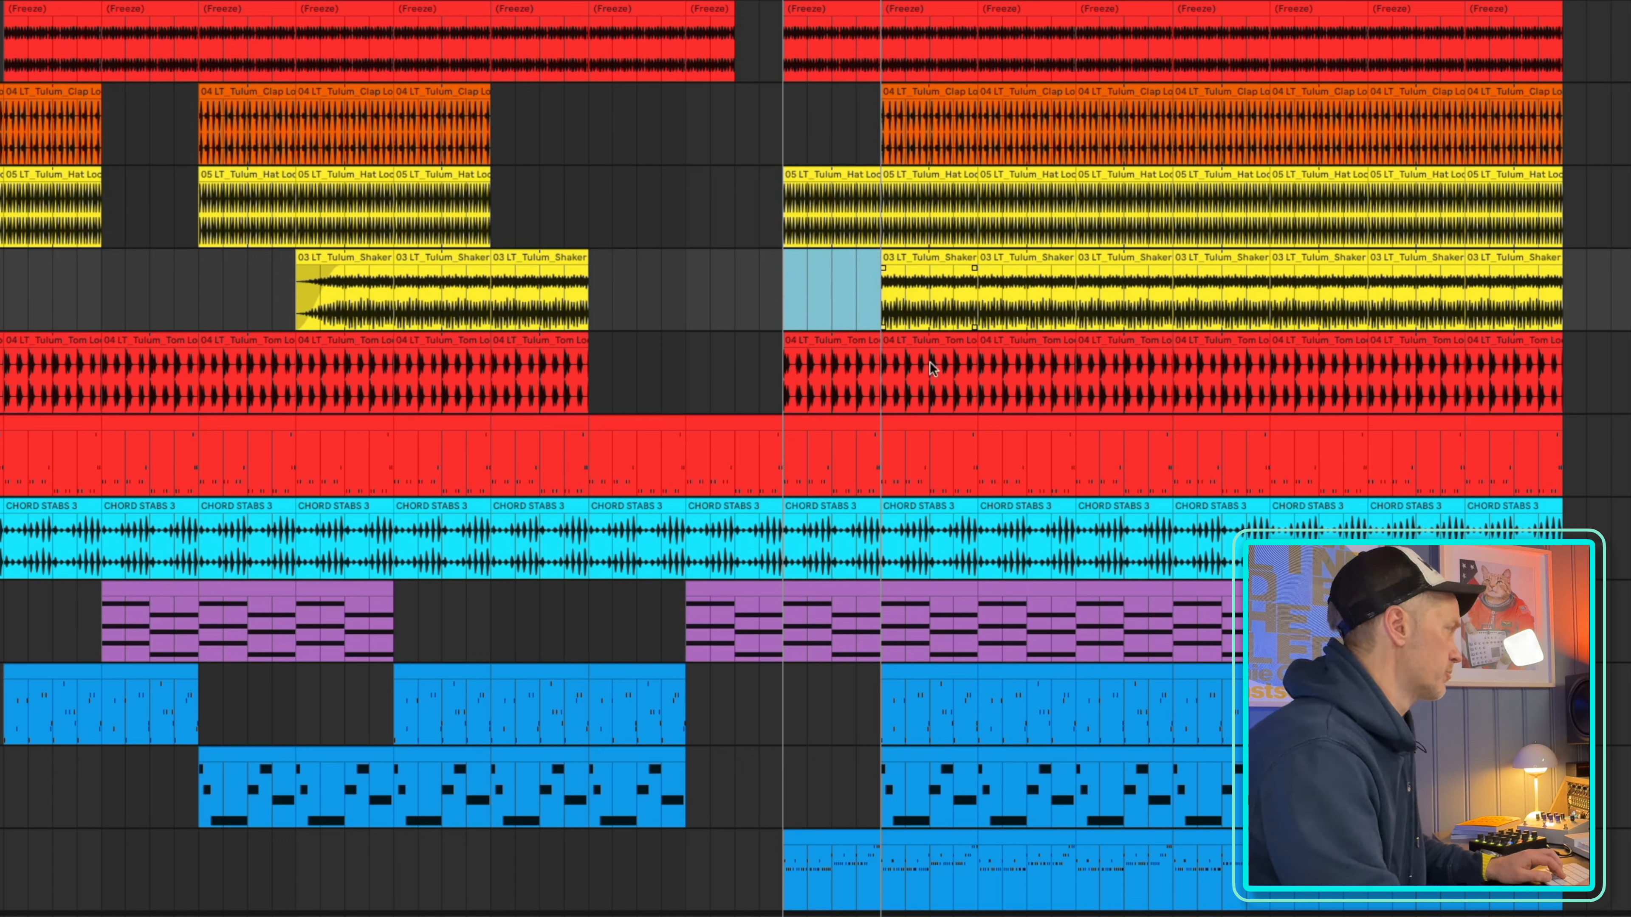
Add a short fade-in to the hat loop clip starting at bar 89 and set the playback start to bar 81
key(f)
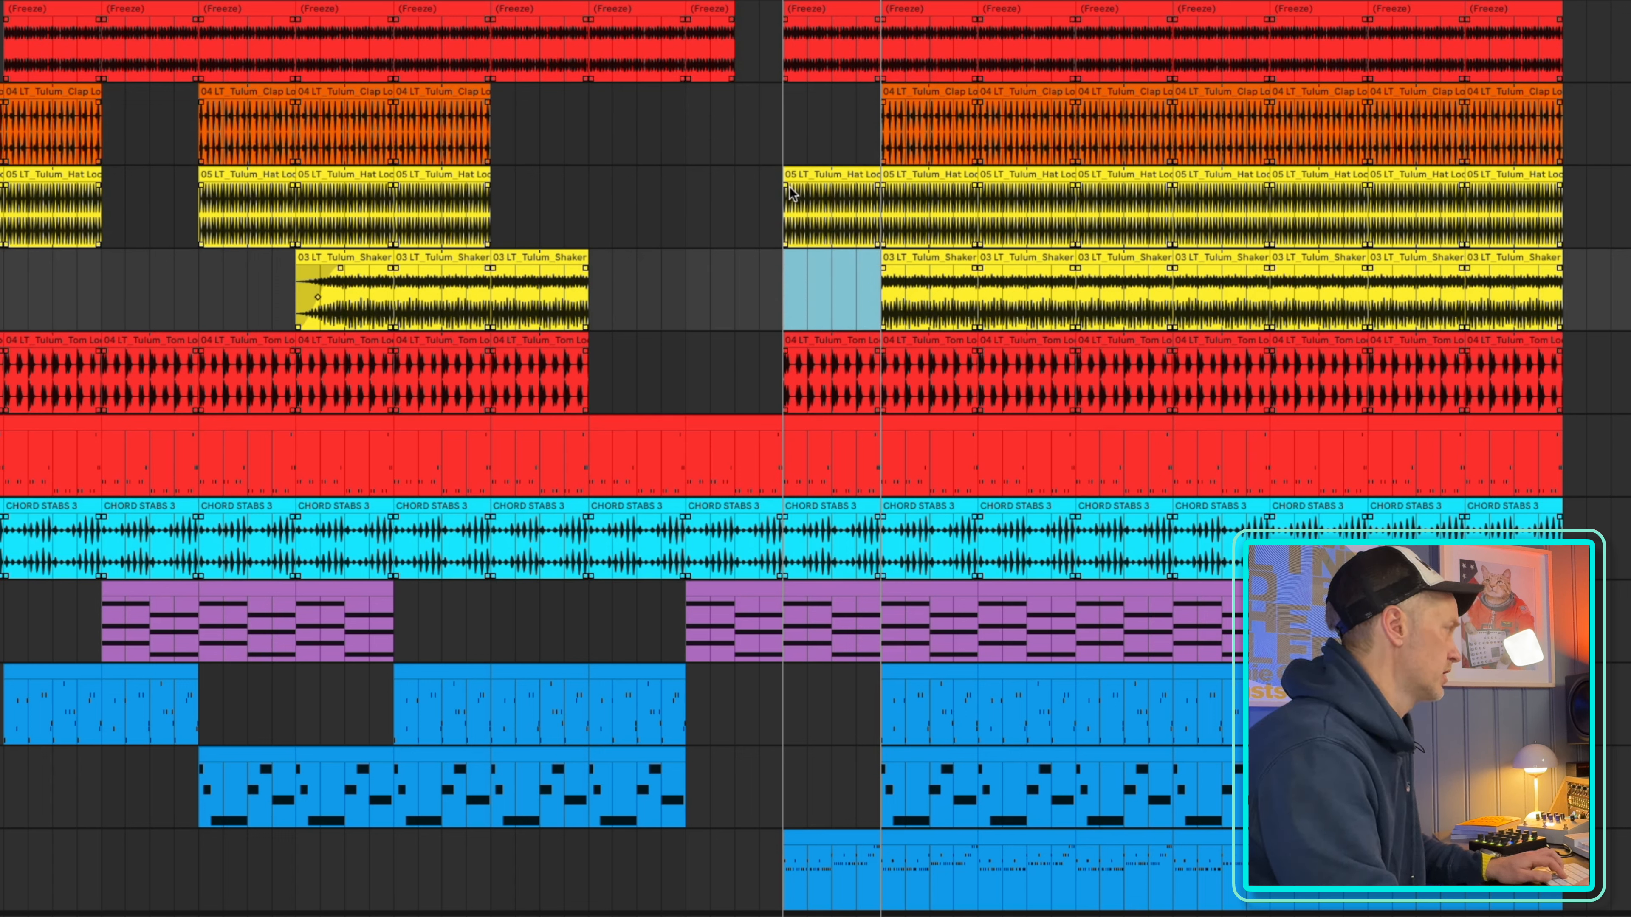
drag(784, 185, 828, 189)
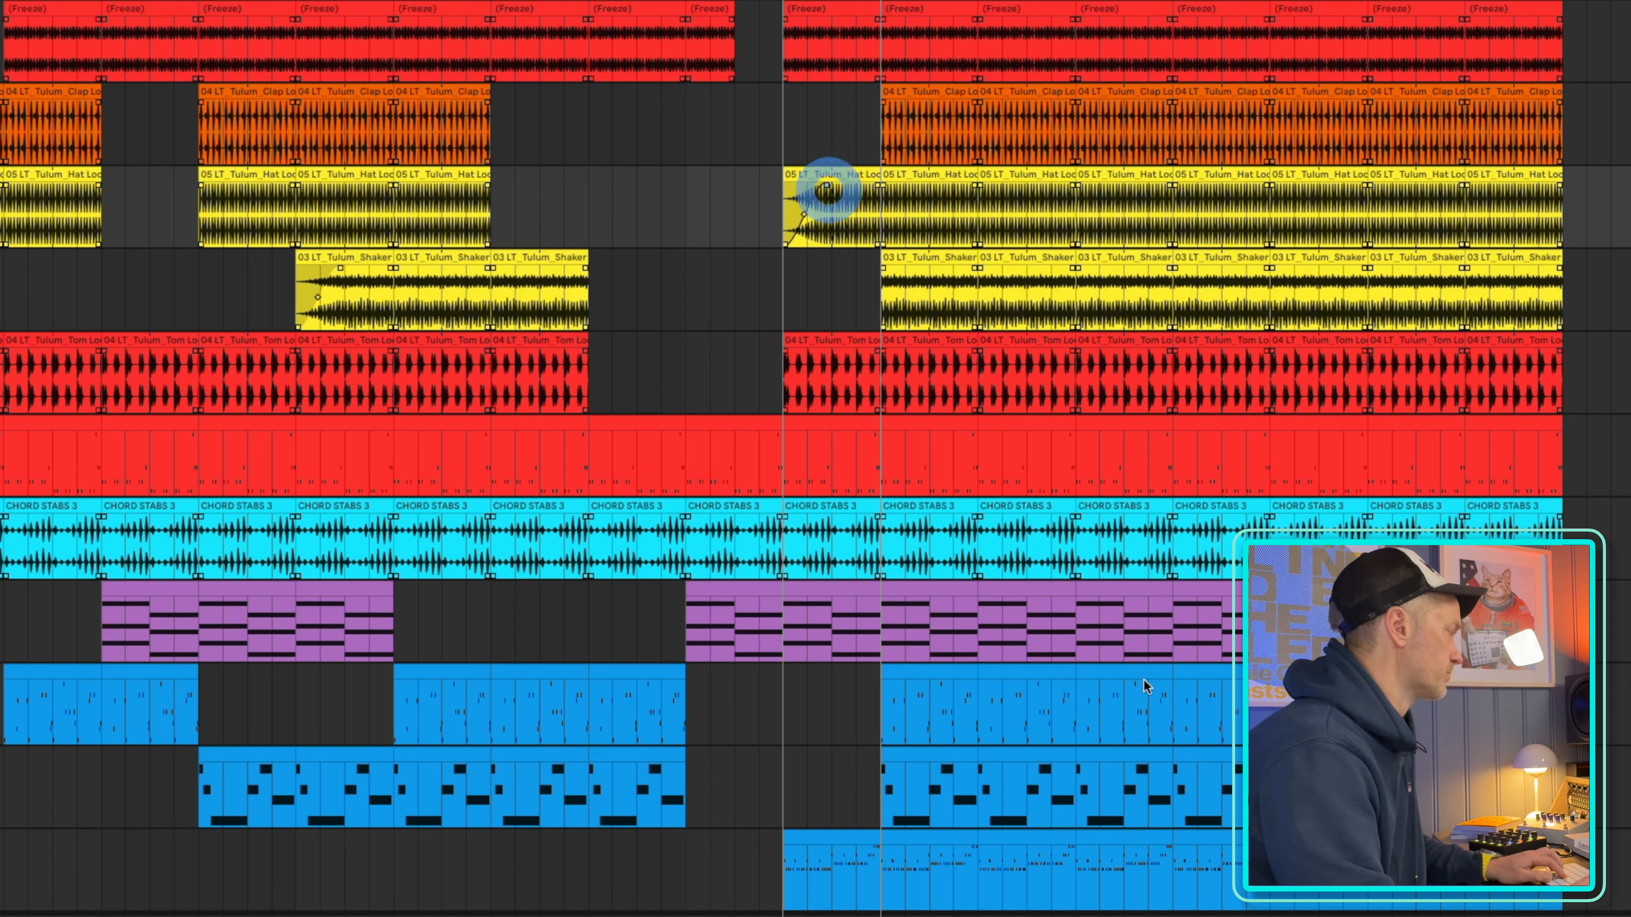
key(f)
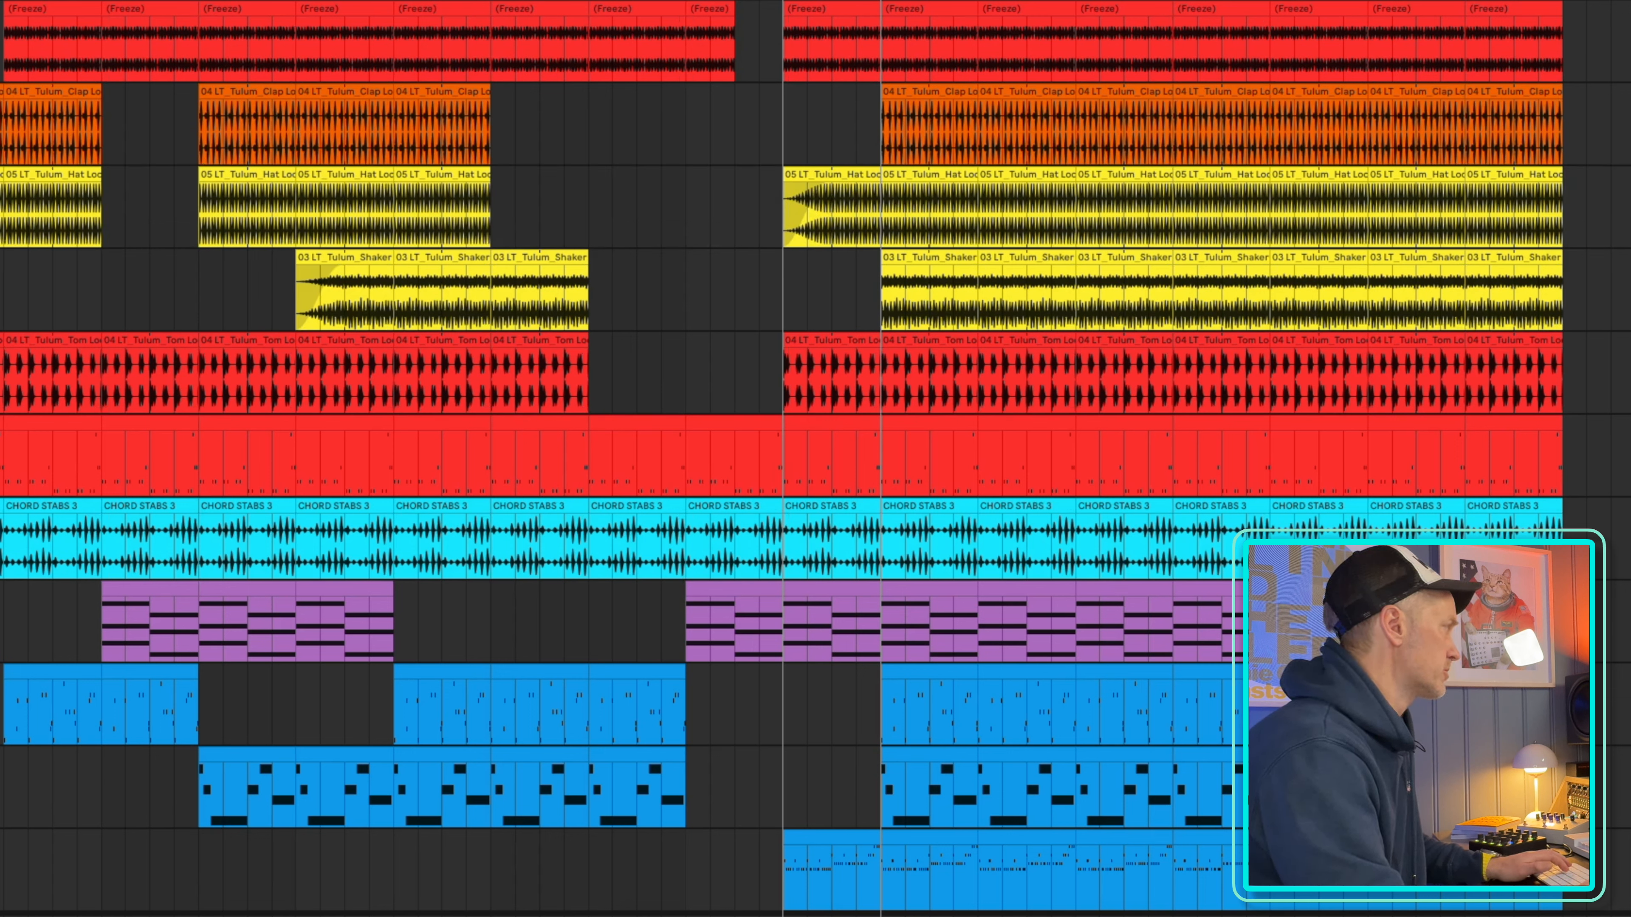
click(688, 874)
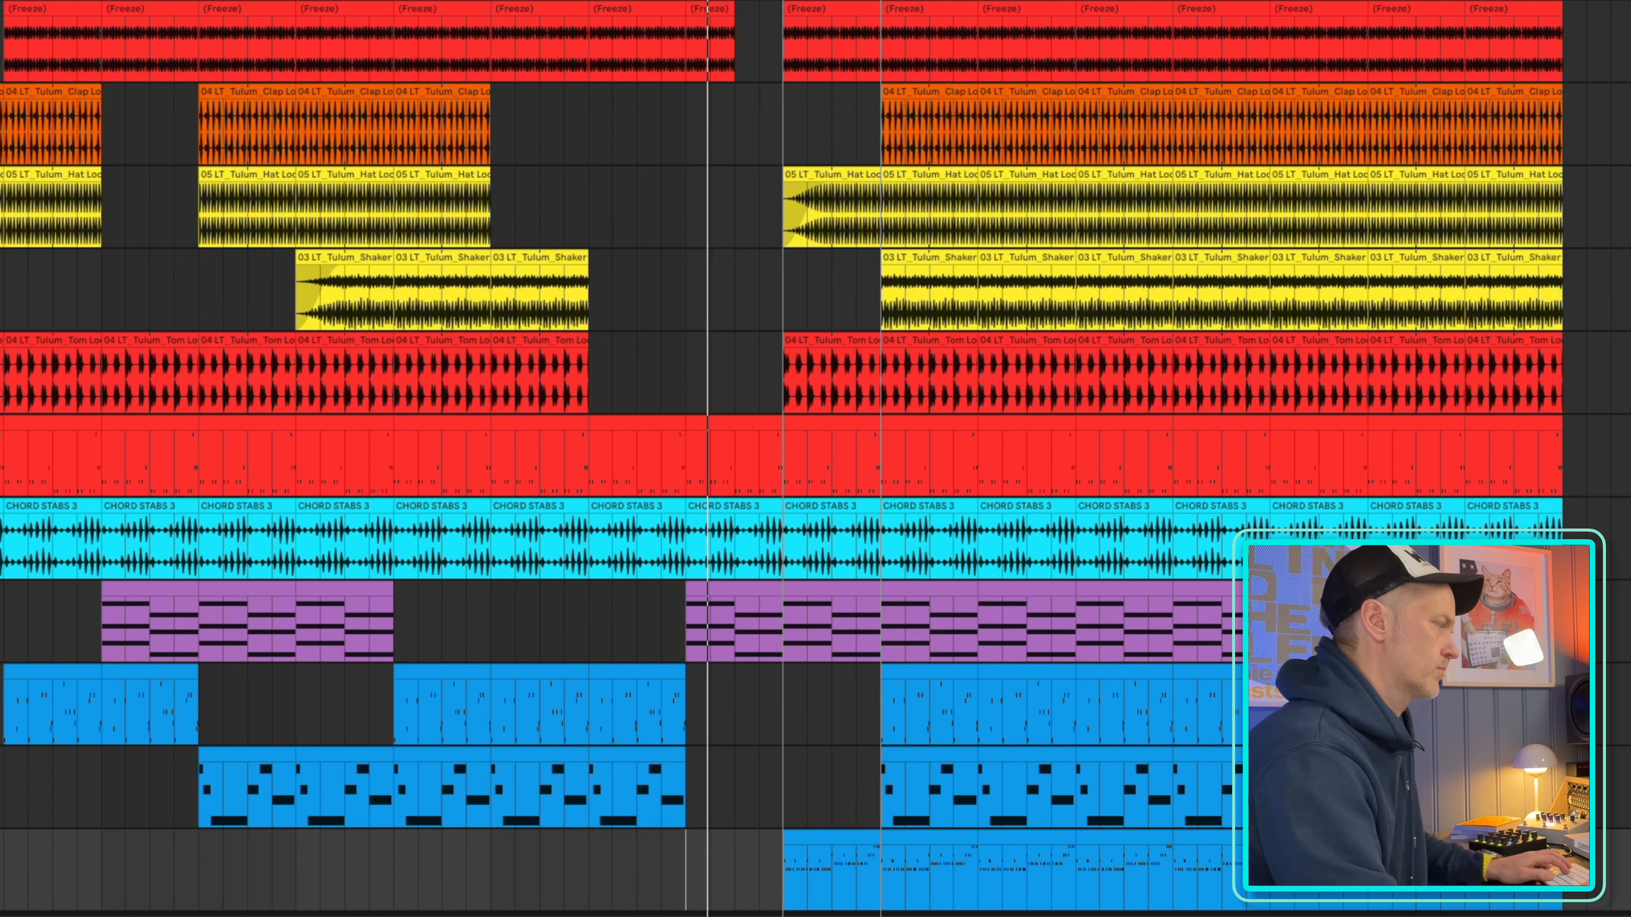
Delete the clips on the first and second blue melody tracks between bars 97 and 105
scroll(770, 450, down, 3)
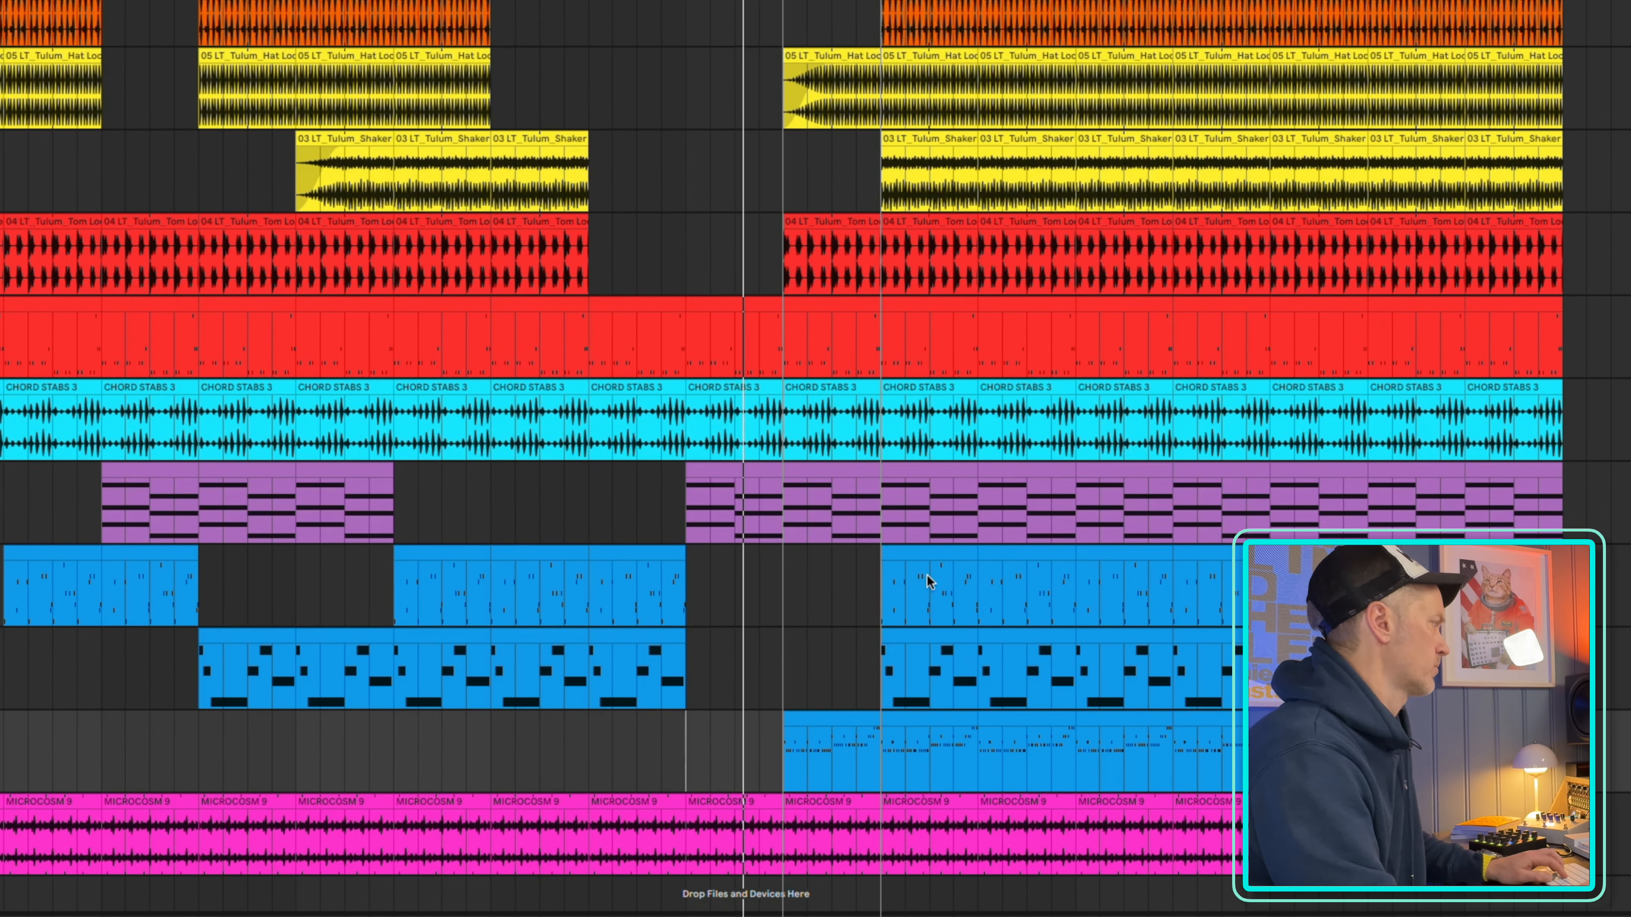
scroll(926, 578, up, 3)
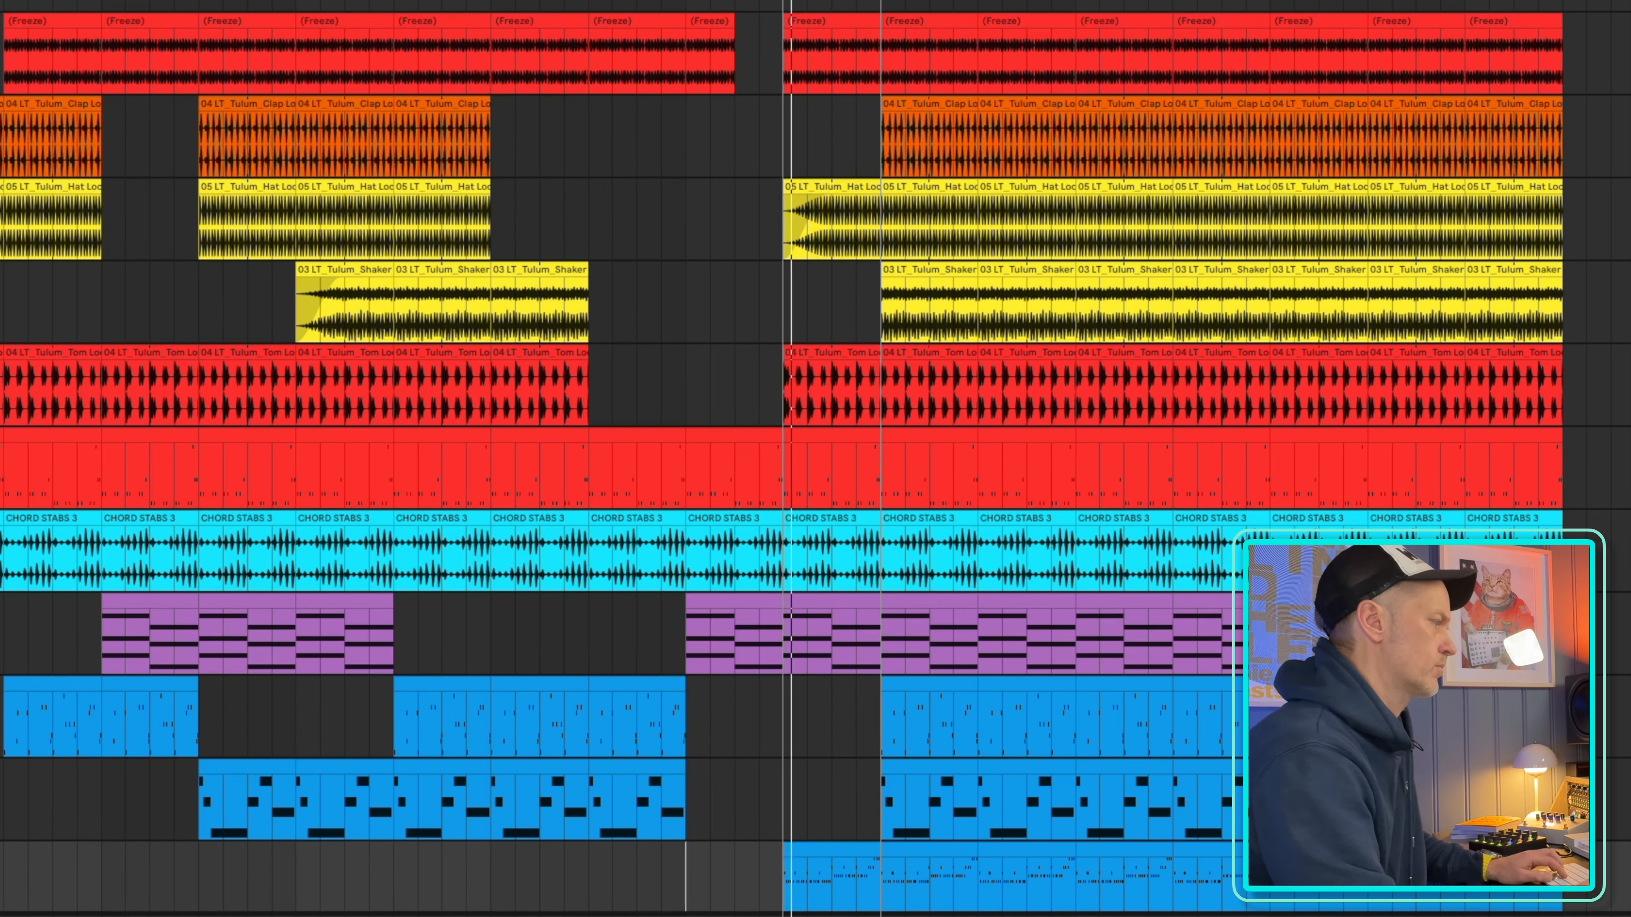
scroll(918, 549, down, 3)
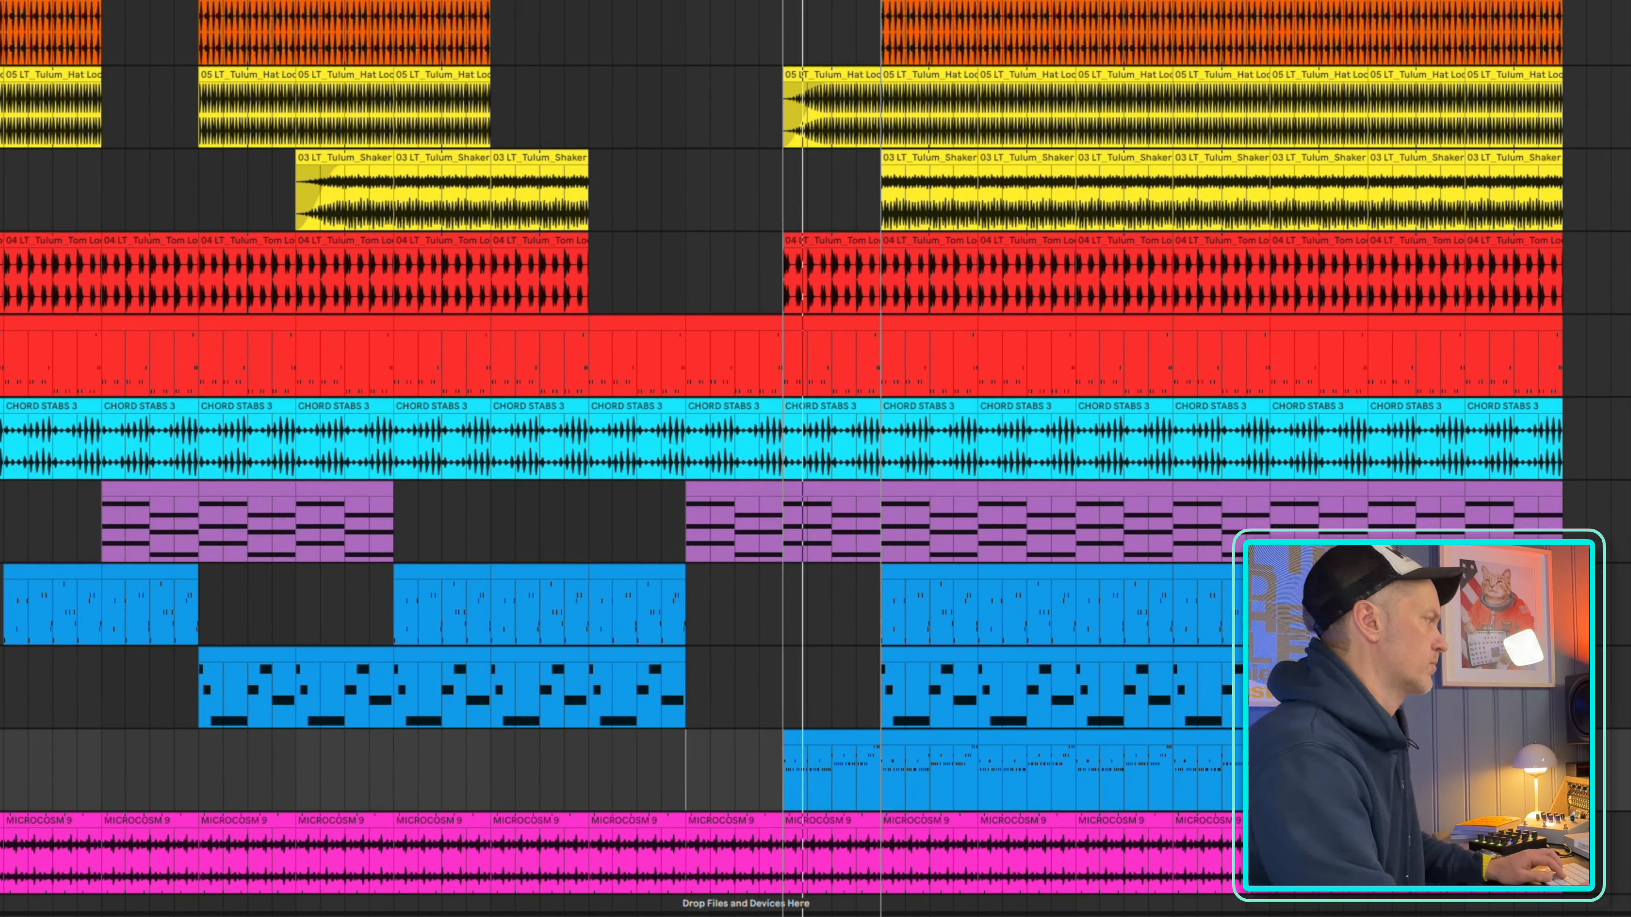
drag(933, 677, 957, 575)
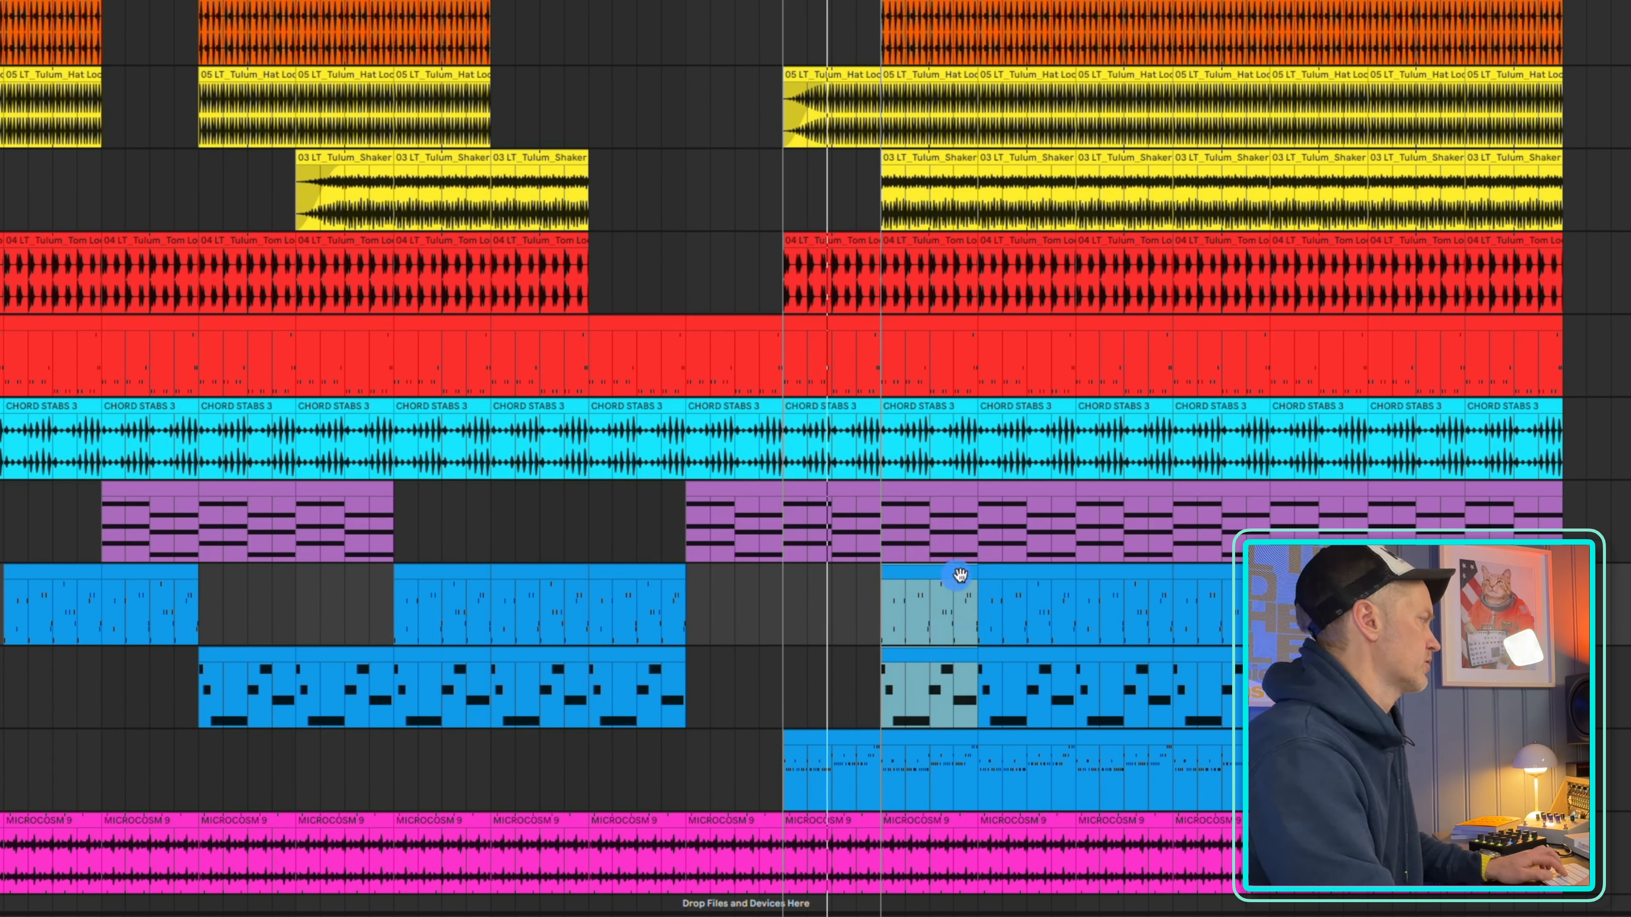
key(Delete)
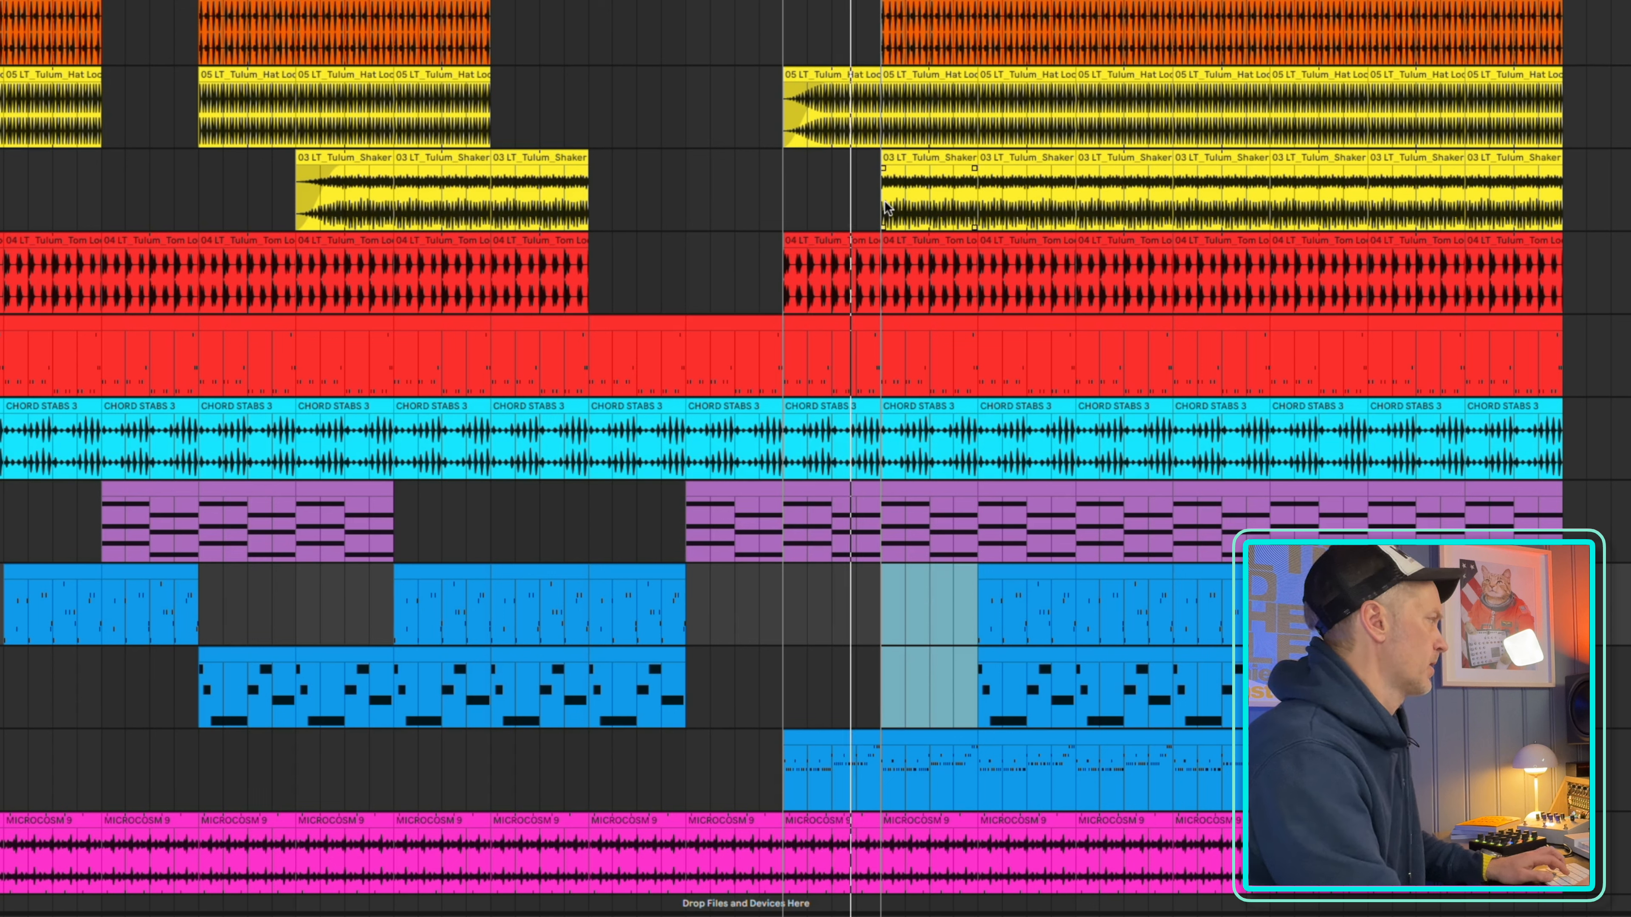
Move the loop region on to bars 105–113 and delete the first blue melody track's clips between bars 105 and 121
drag(831, 1, 929, 0)
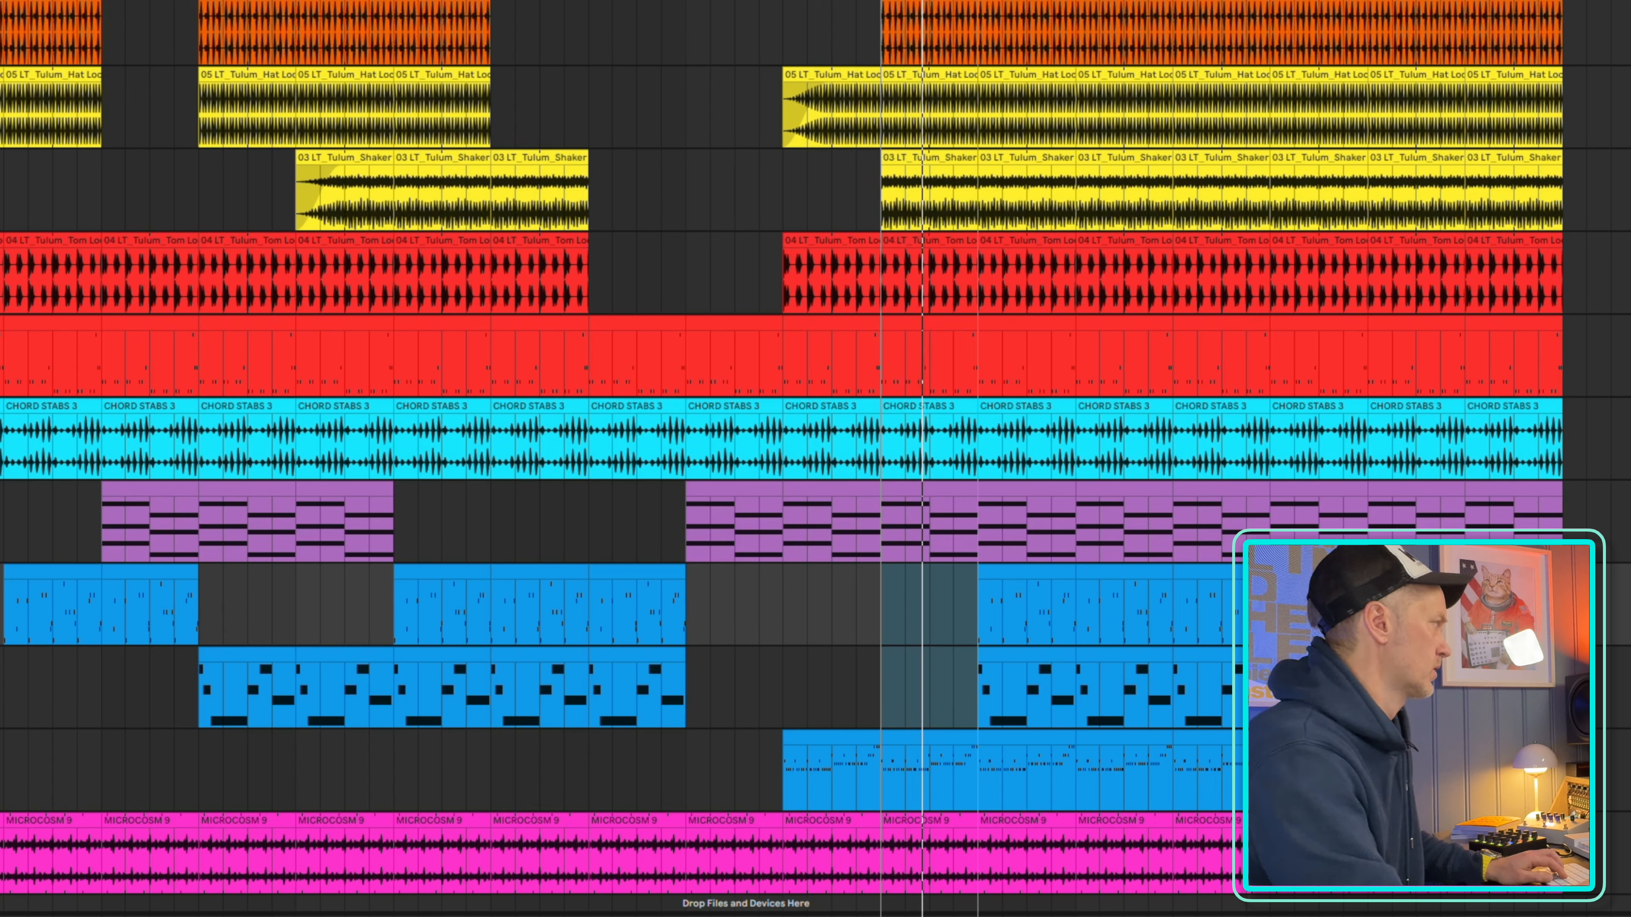
key(Right)
key(Right)
key(Right)
key(Right)
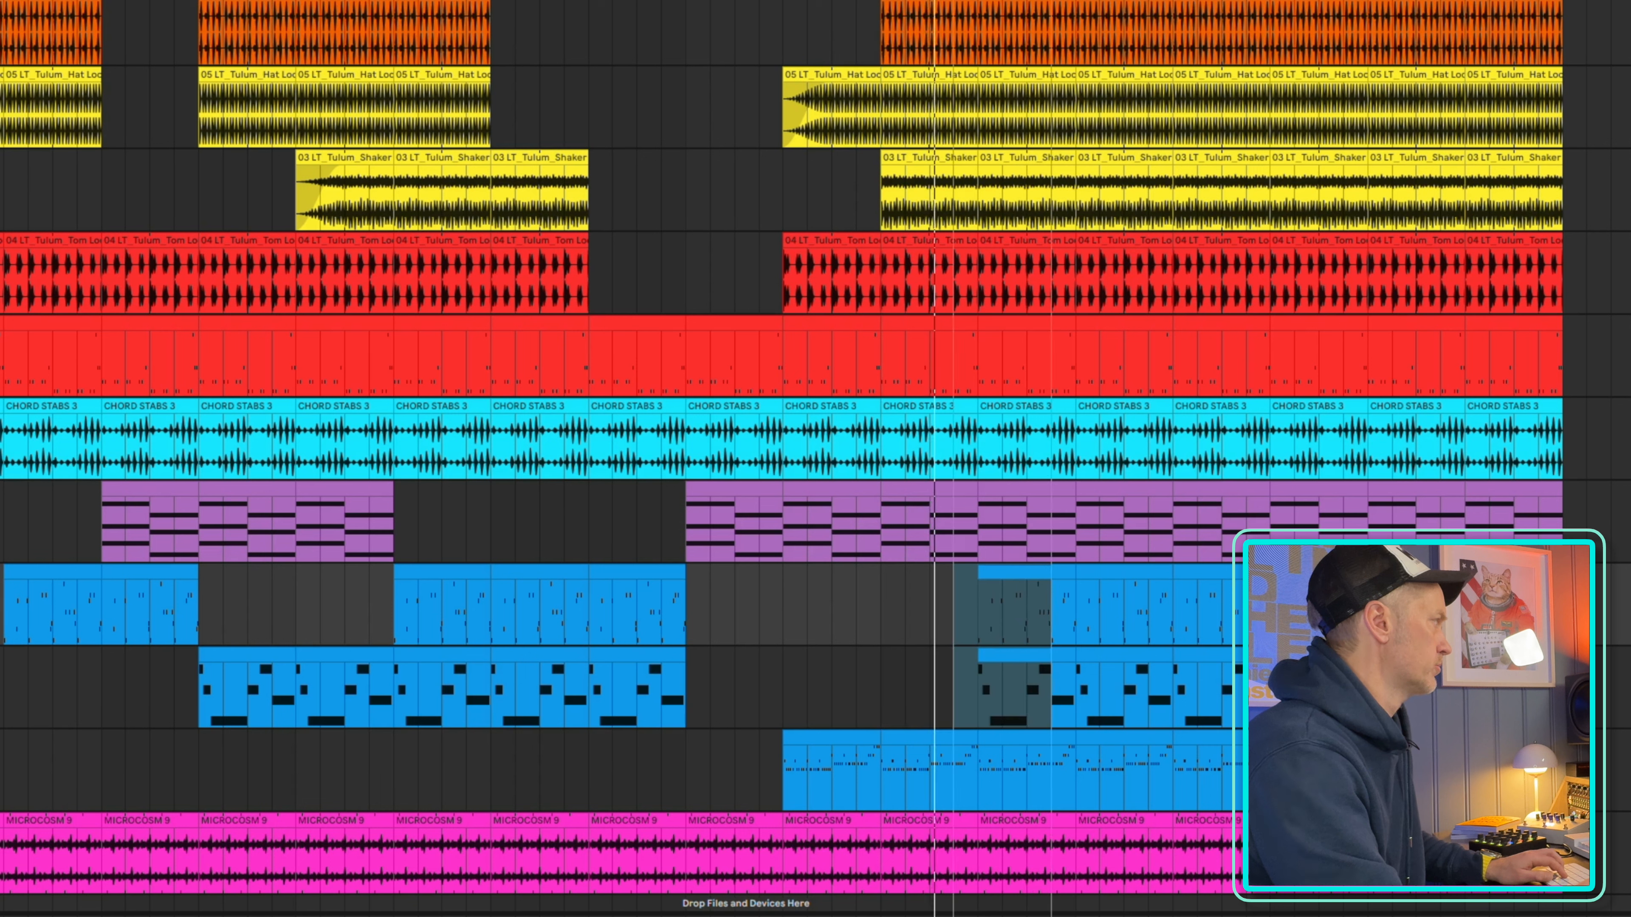
click(1032, 574)
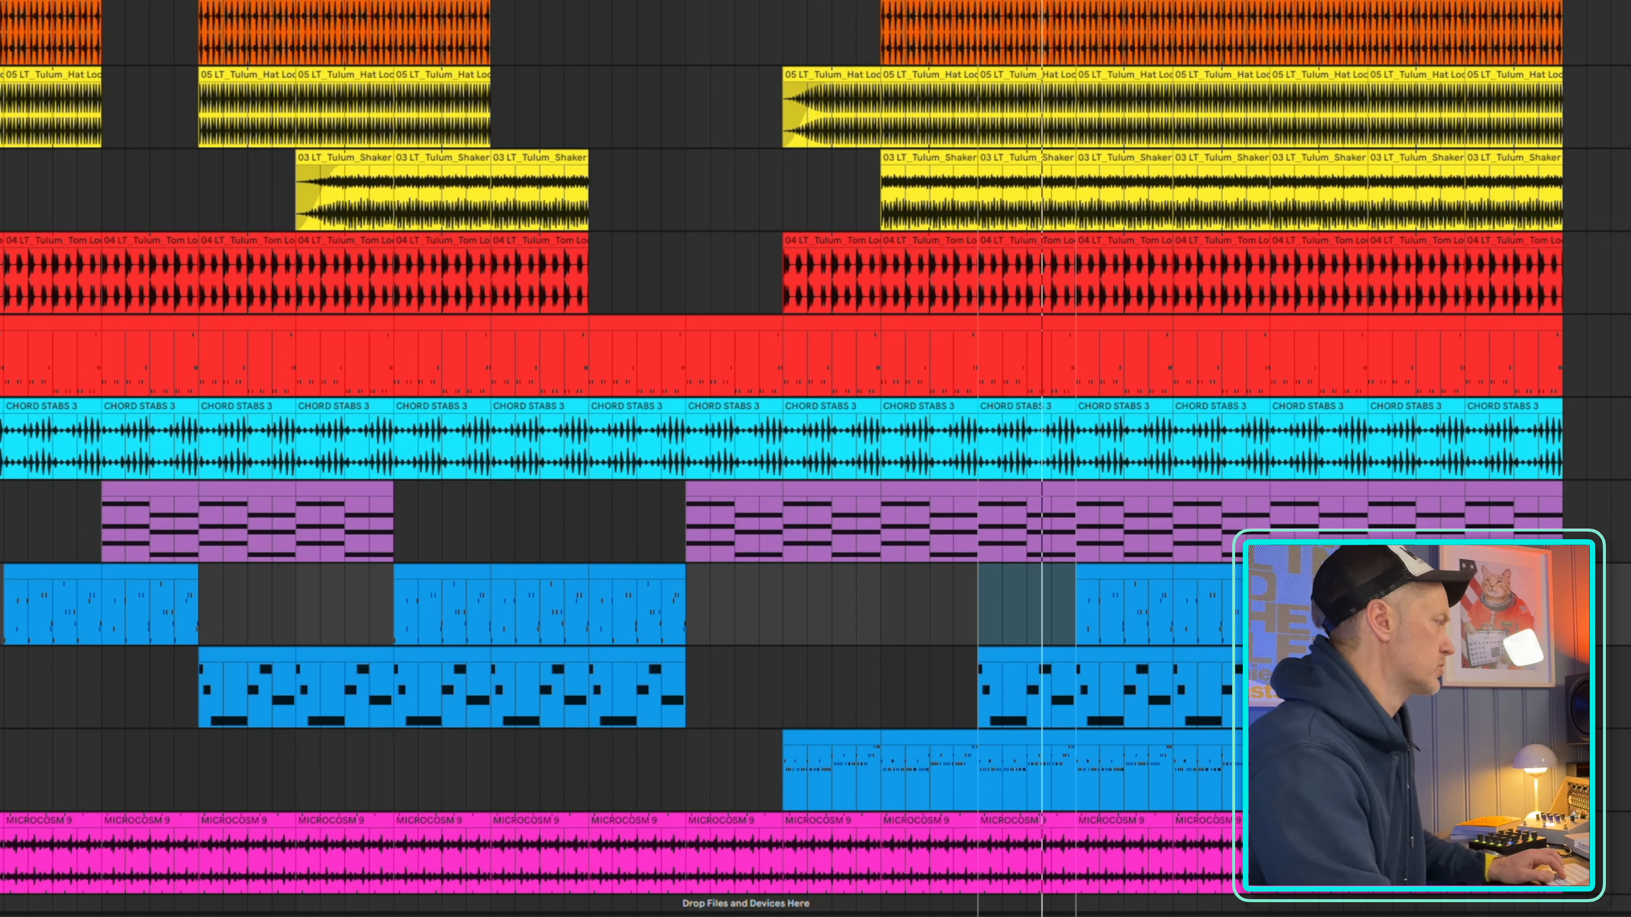
scroll(1253, 430, up, 3)
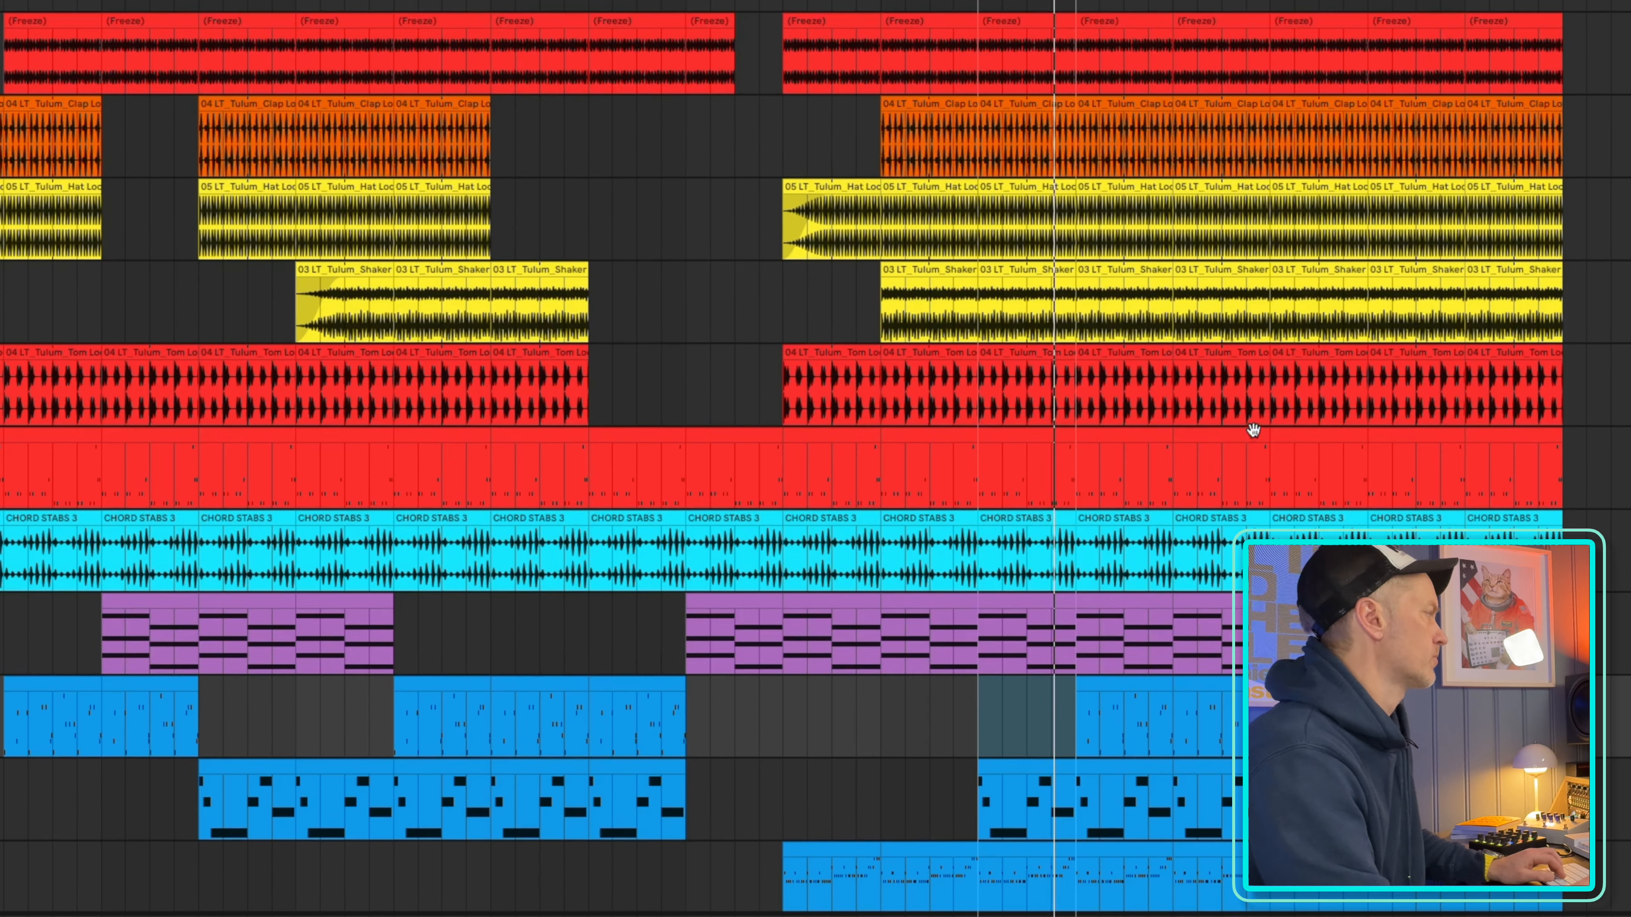
click(1157, 687)
key(Delete)
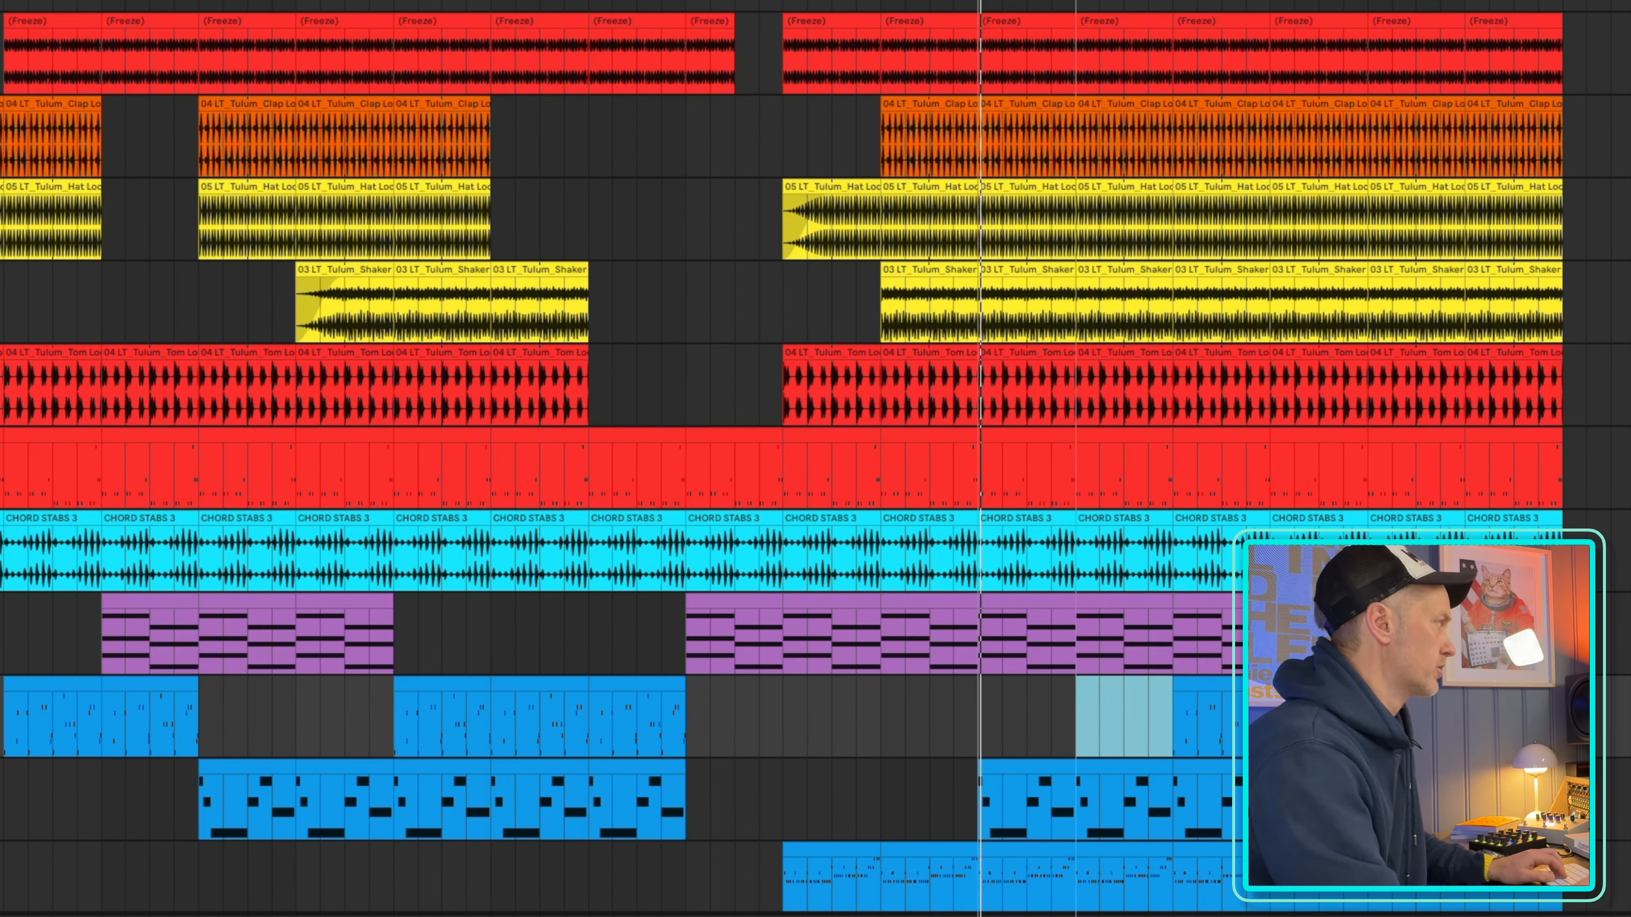
Shift the loop region to bars 113–121 and delete the third blue melody track's clips between bars 121 and 137
drag(1027, 3, 1125, 3)
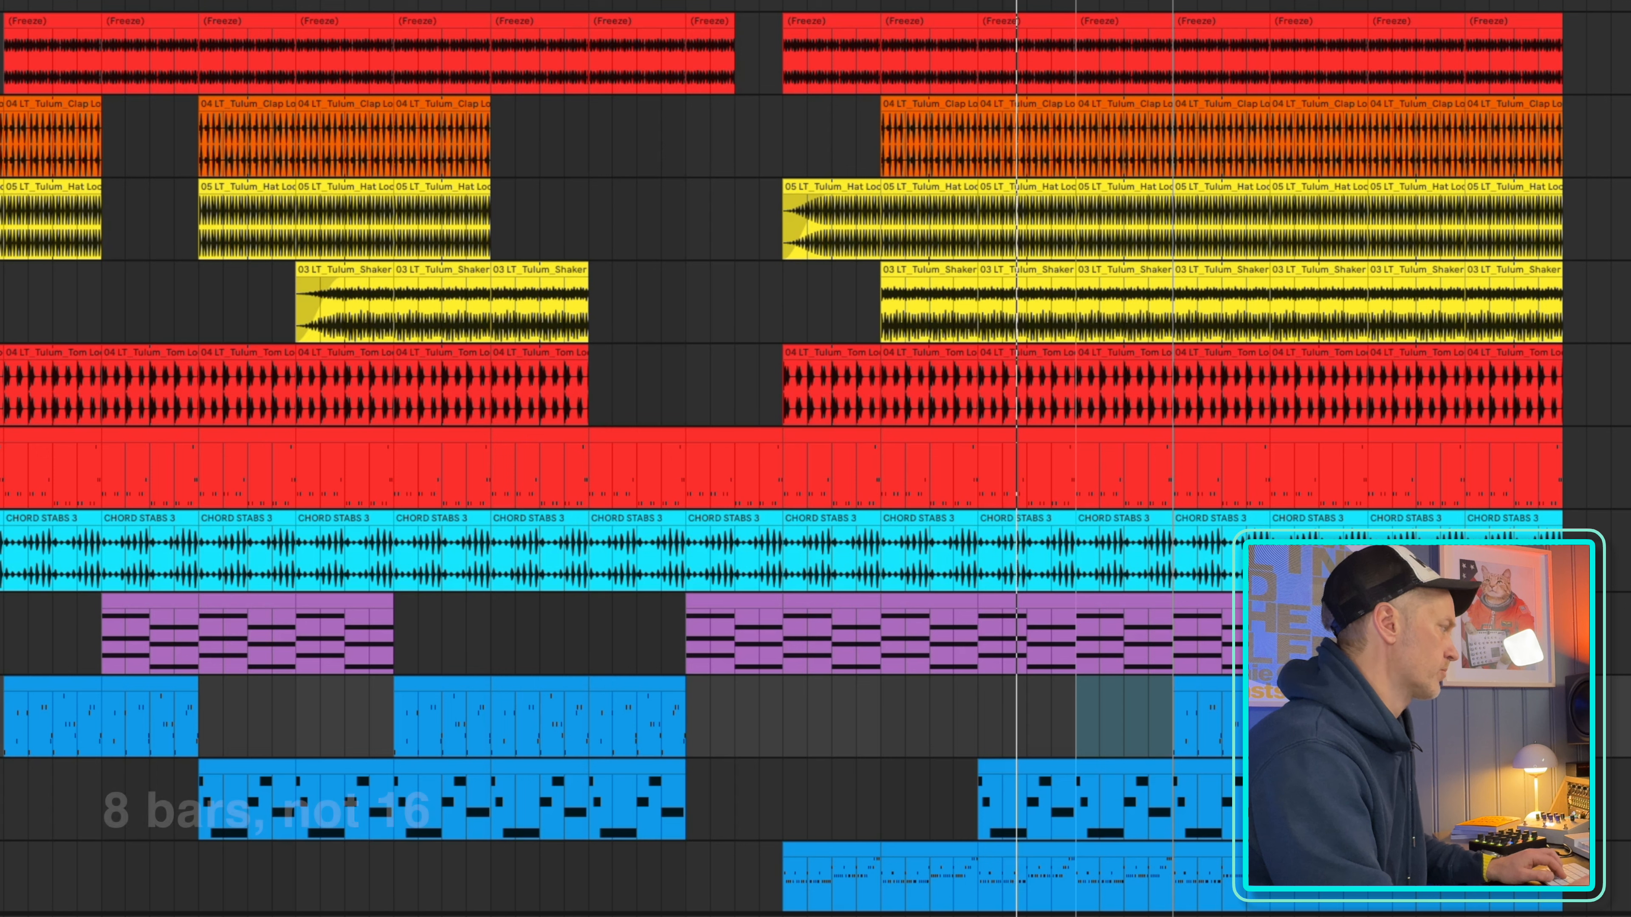
click(1225, 852)
shift+click(1316, 852)
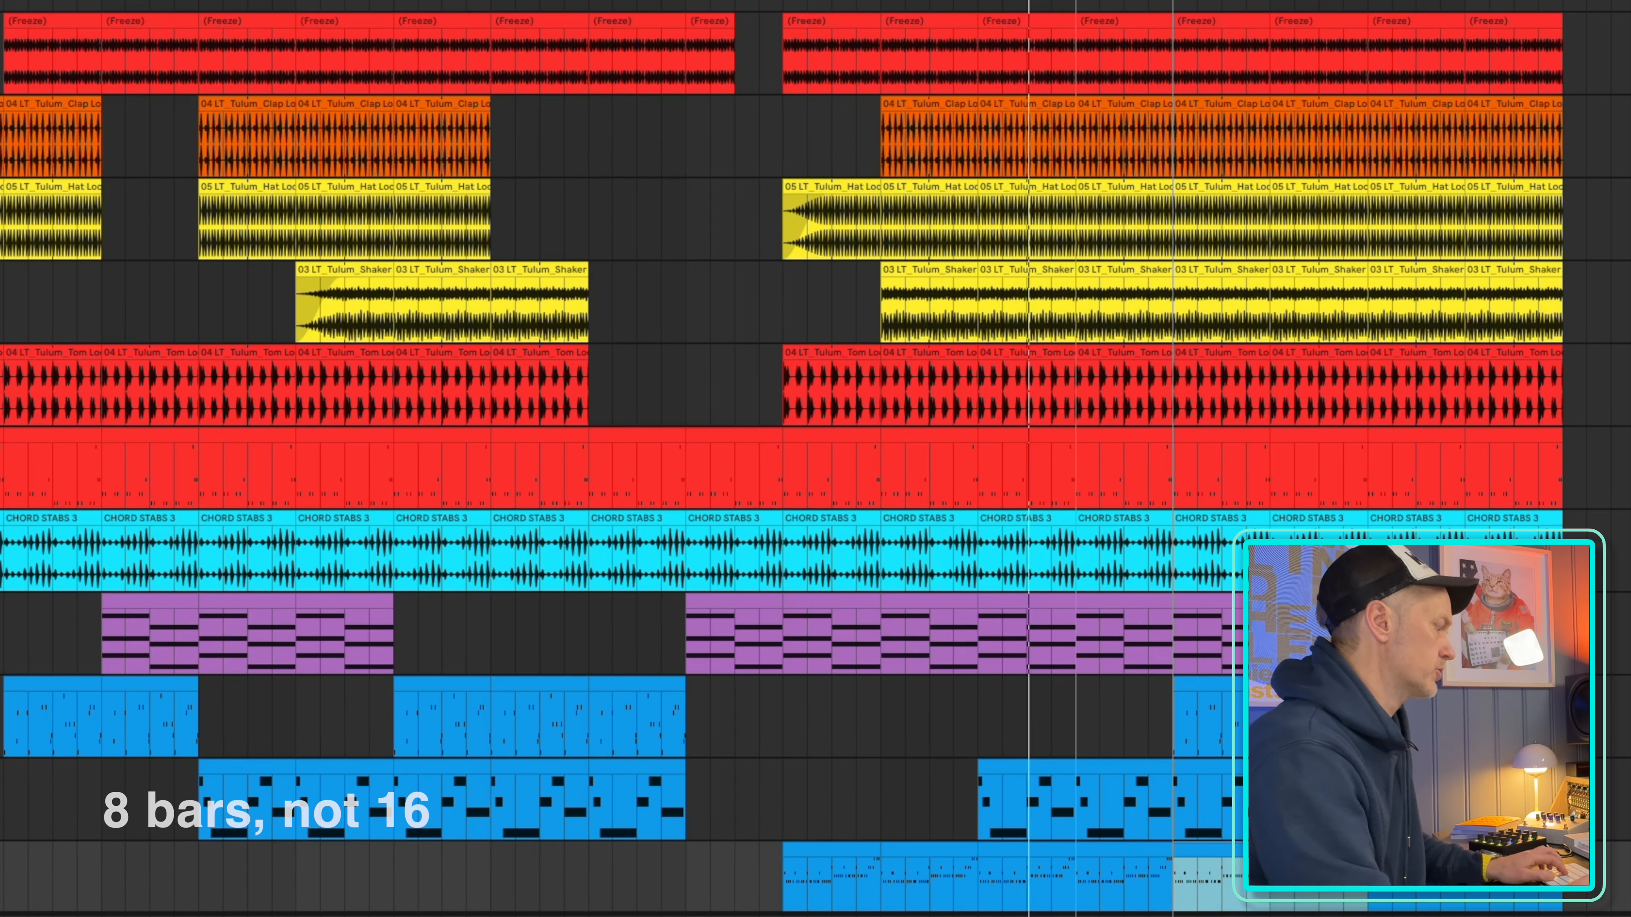
key(Delete)
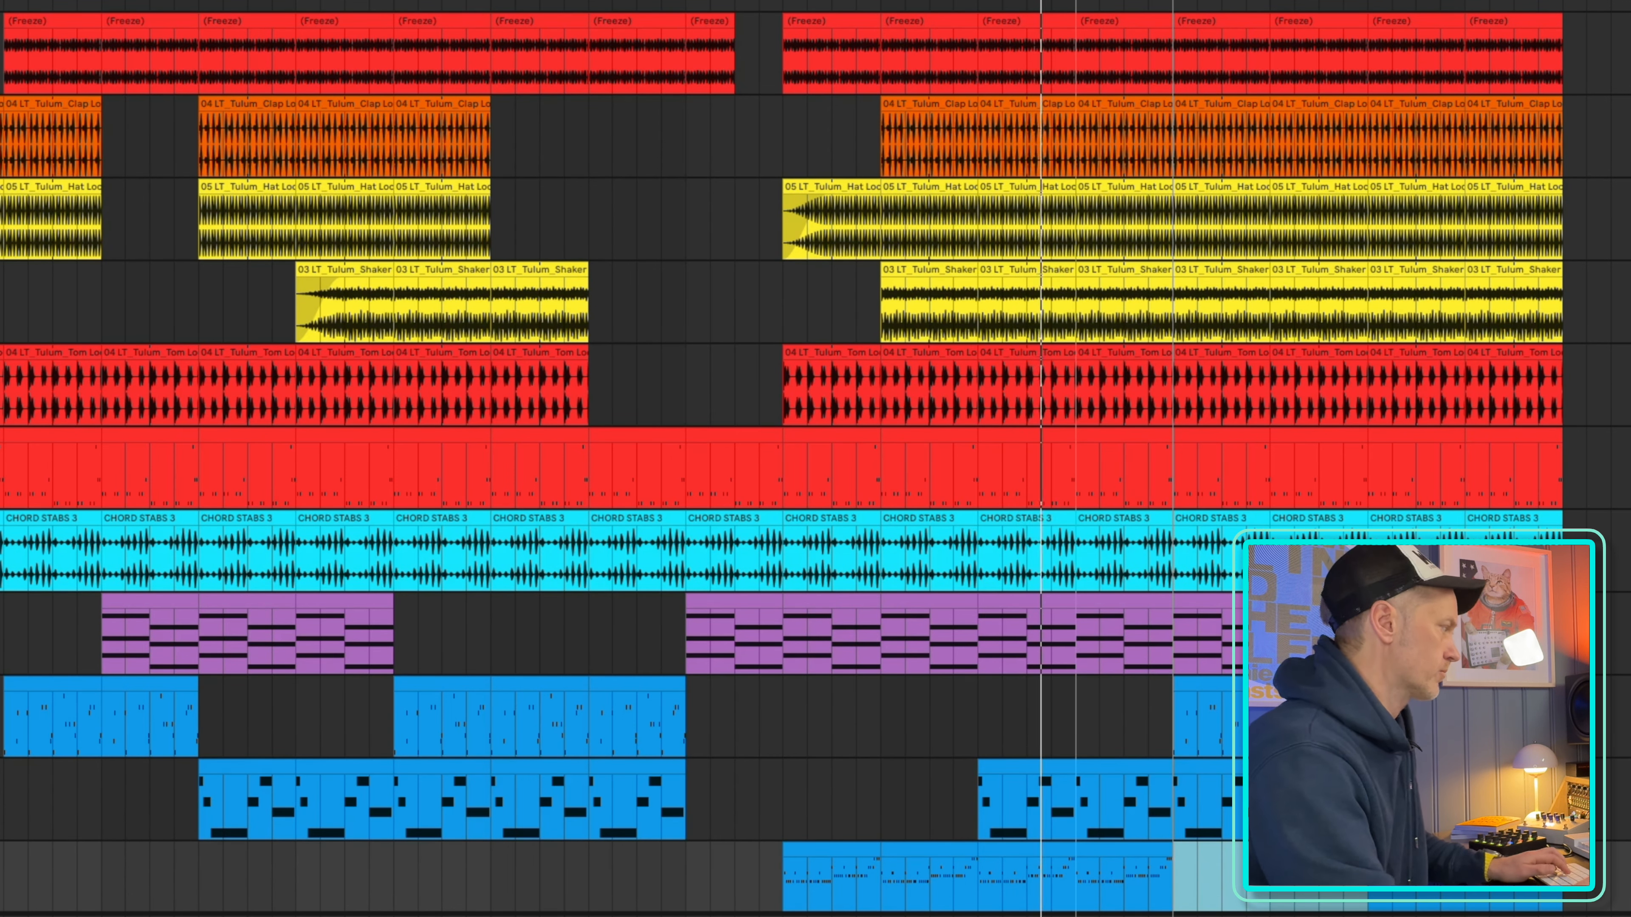
Move the loop region on to bars 121–129, delete the toms clip there and the bass clips between bars 121 and 137
scroll(815, 458, down, 3)
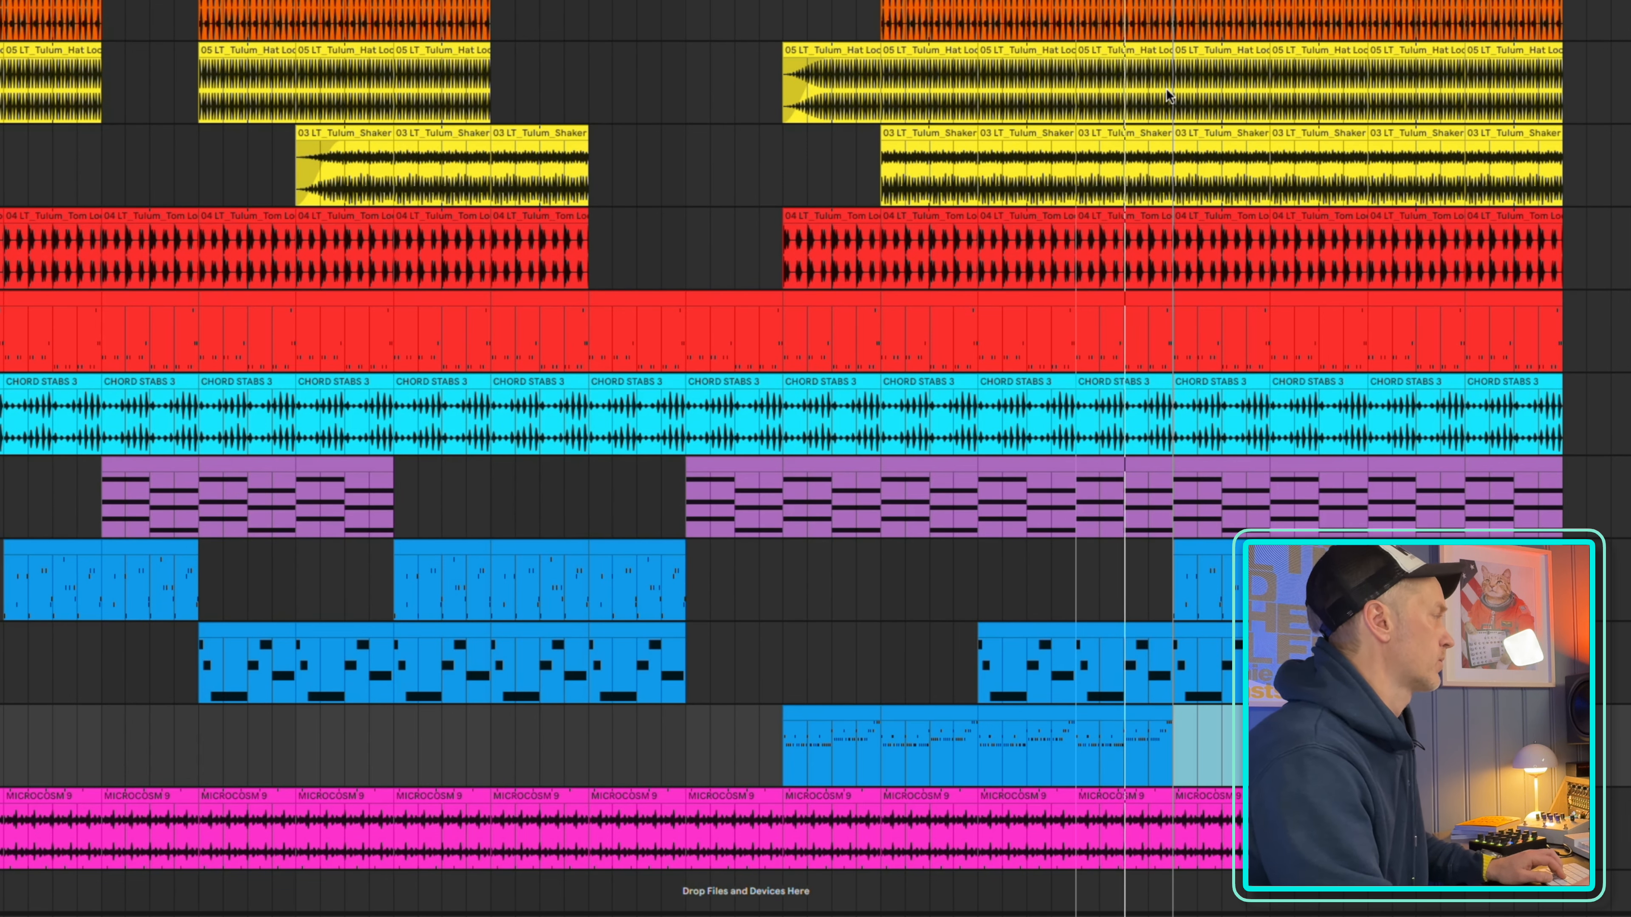
scroll(1299, 203, up, 3)
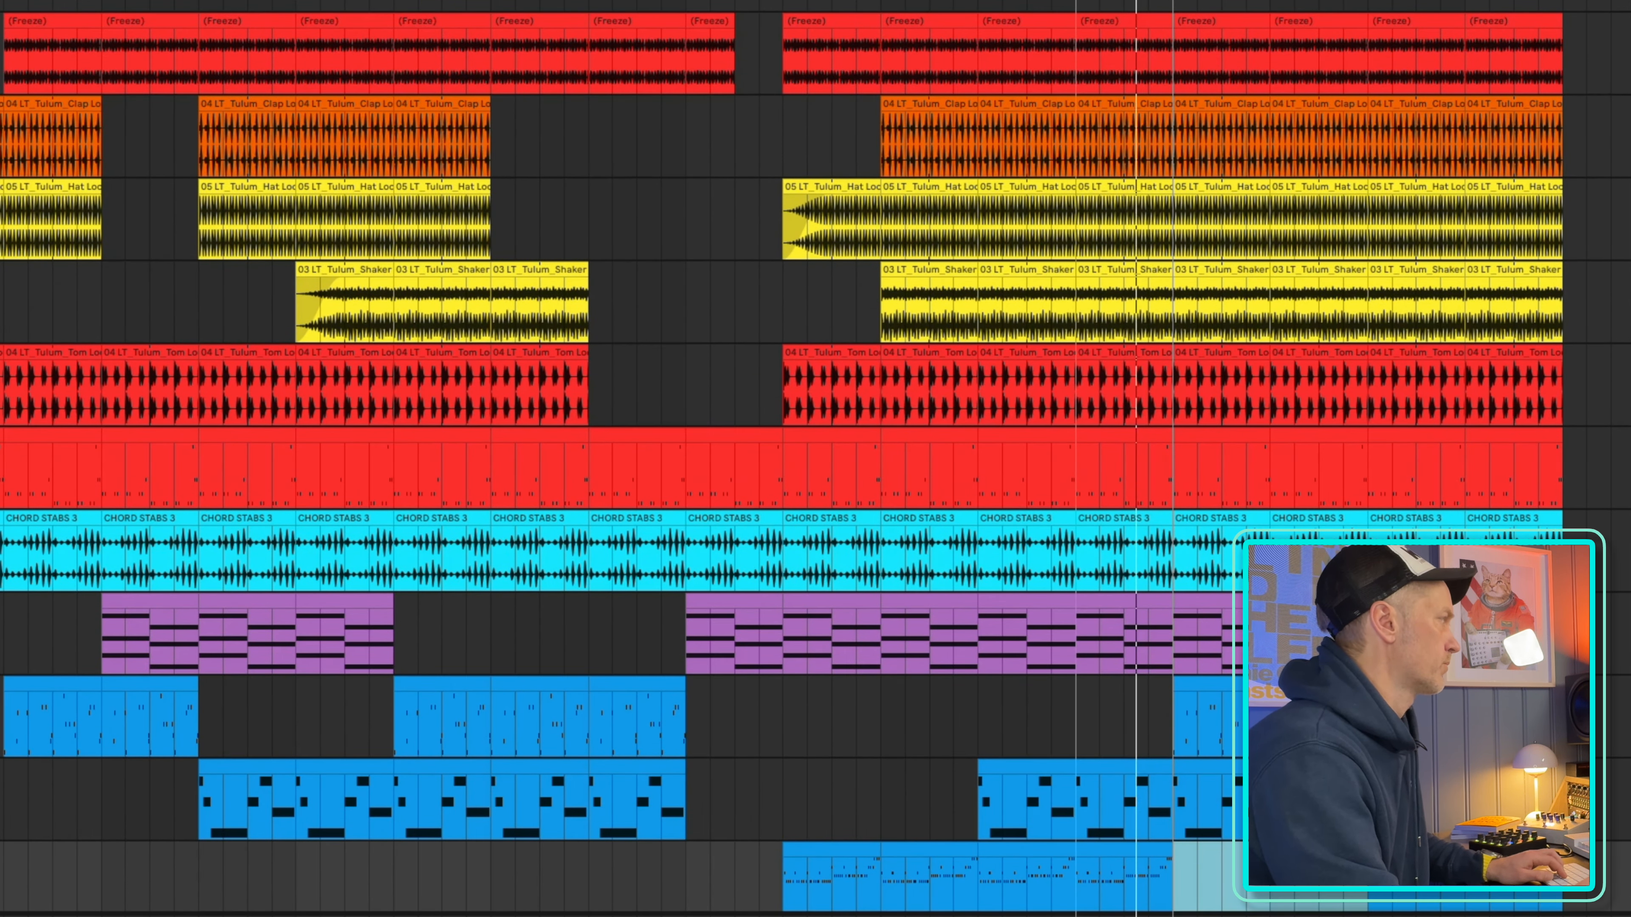
key(super+z)
key(super+z)
key(super+z)
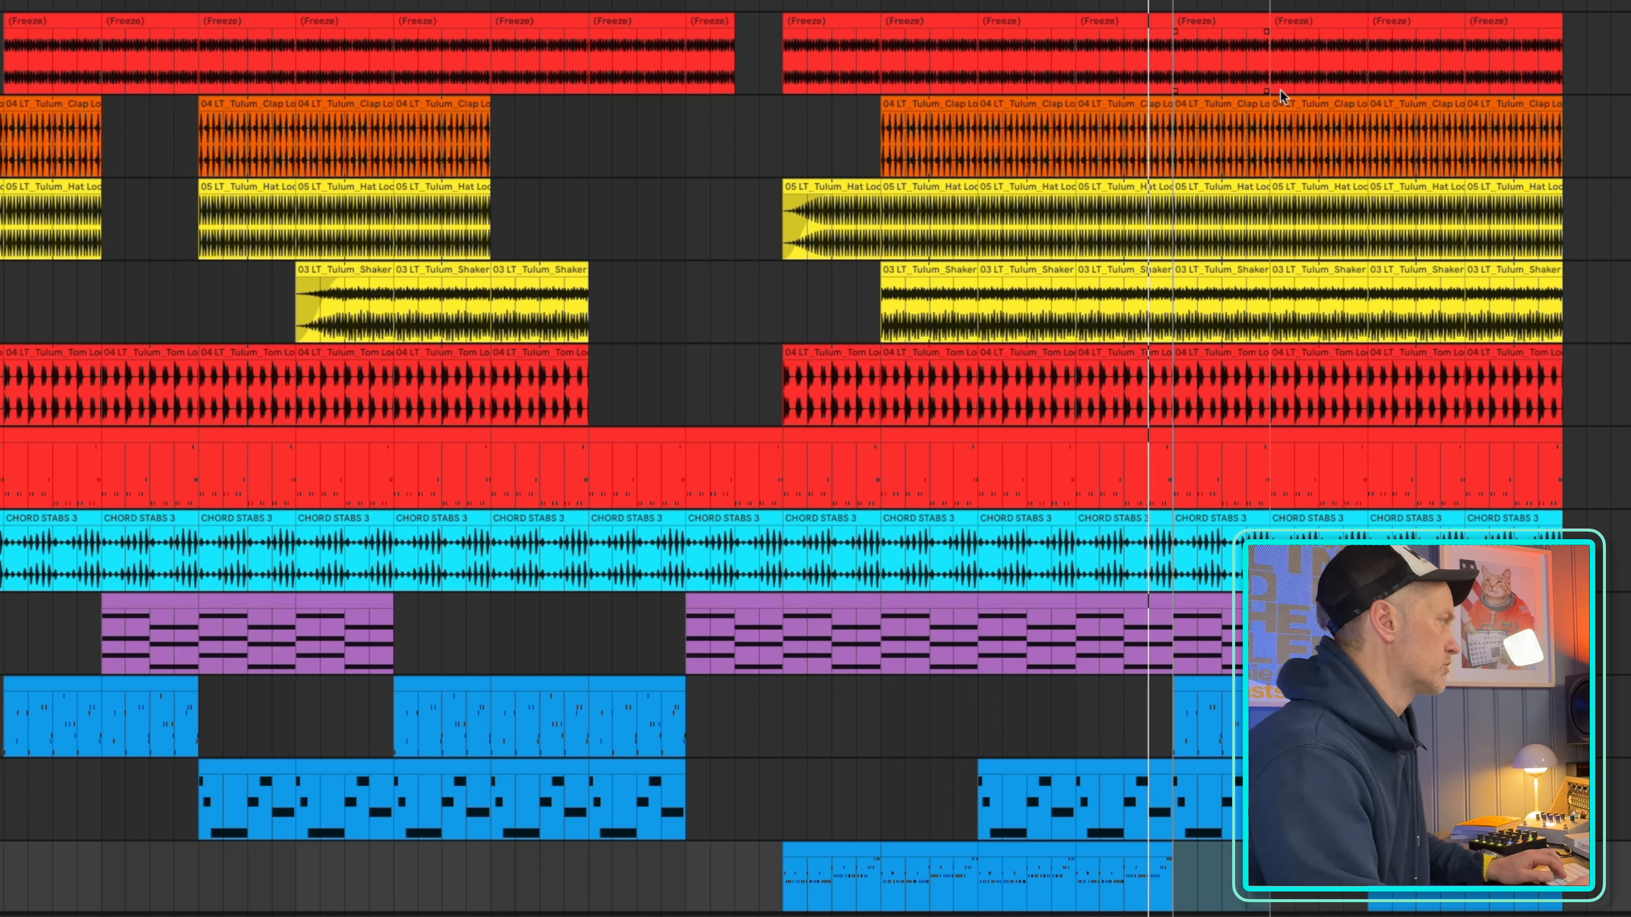
click(1249, 357)
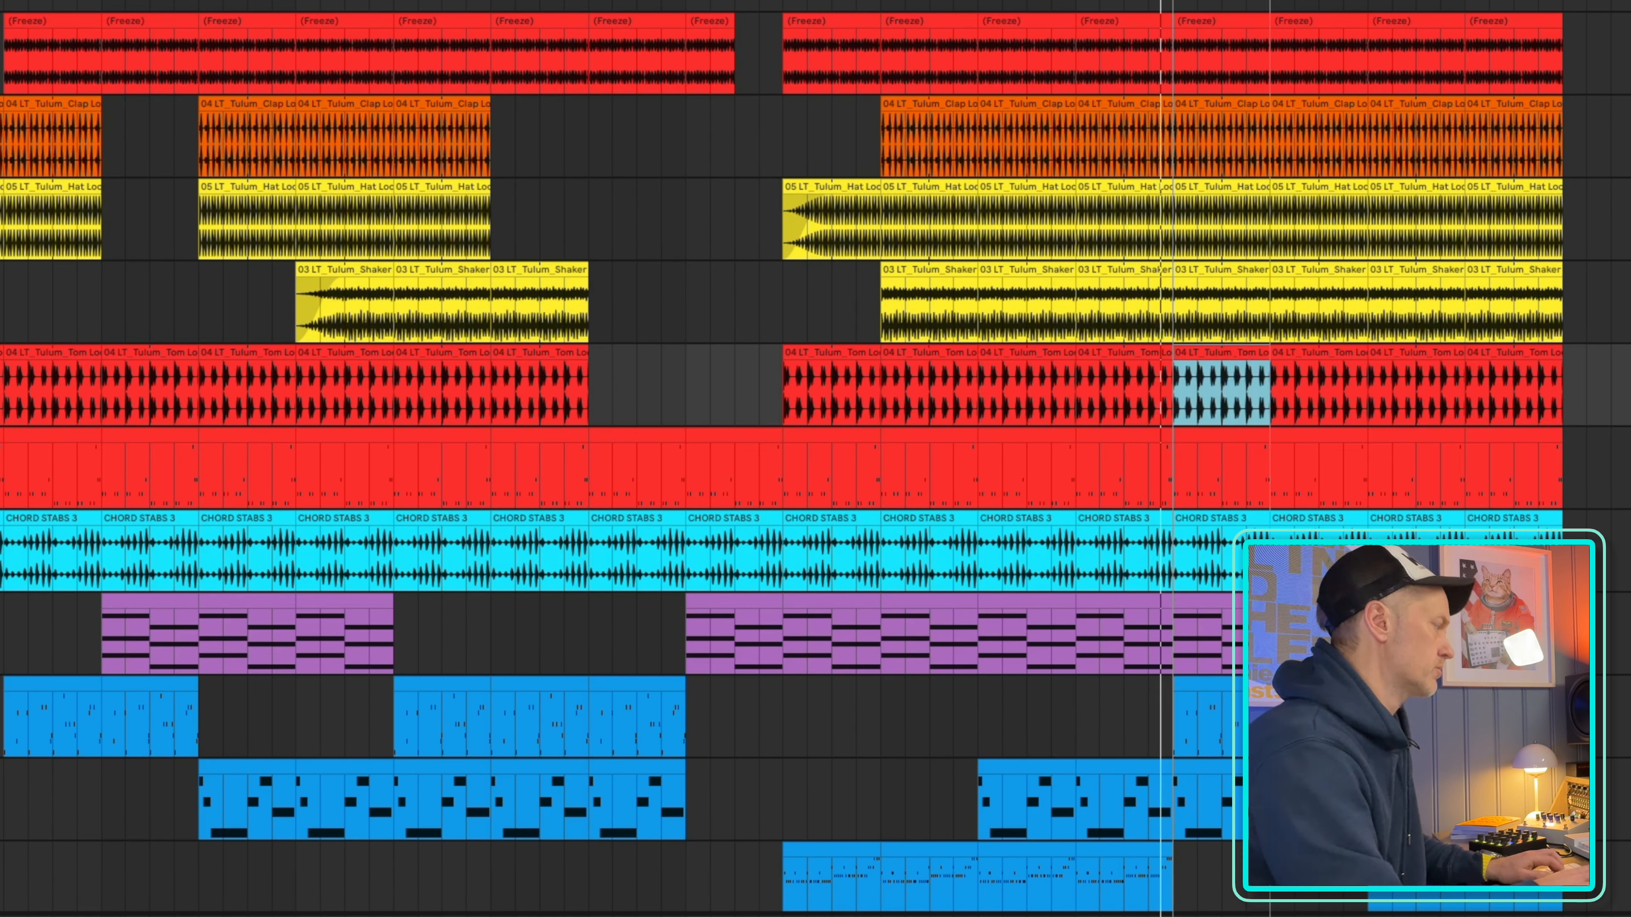
key(Delete)
click(1230, 437)
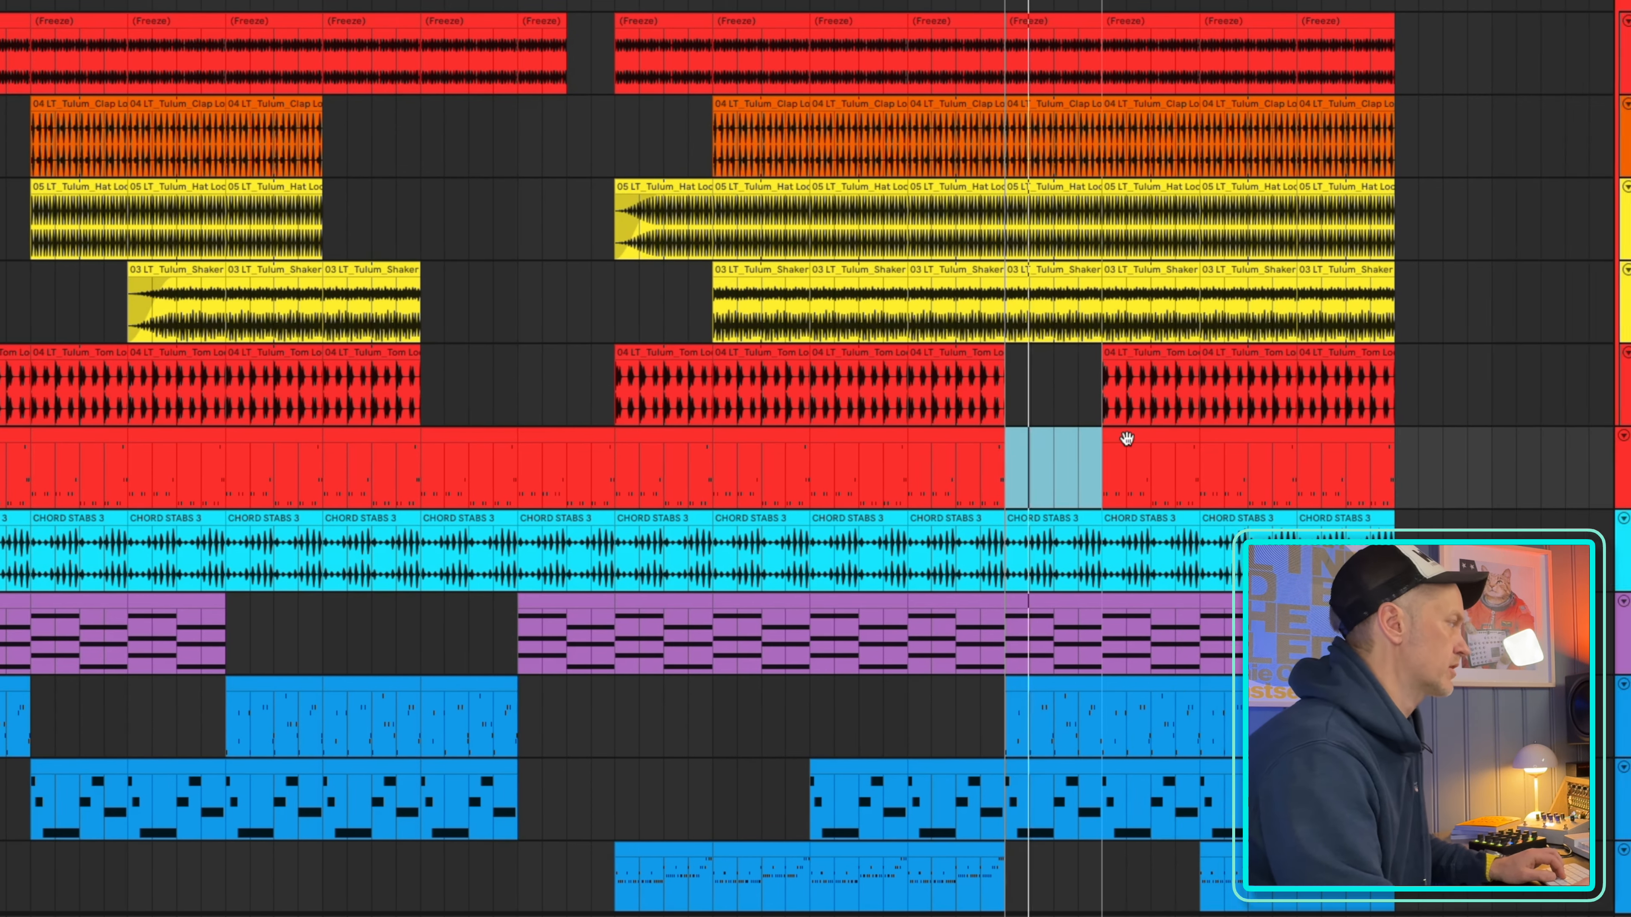
click(1293, 437)
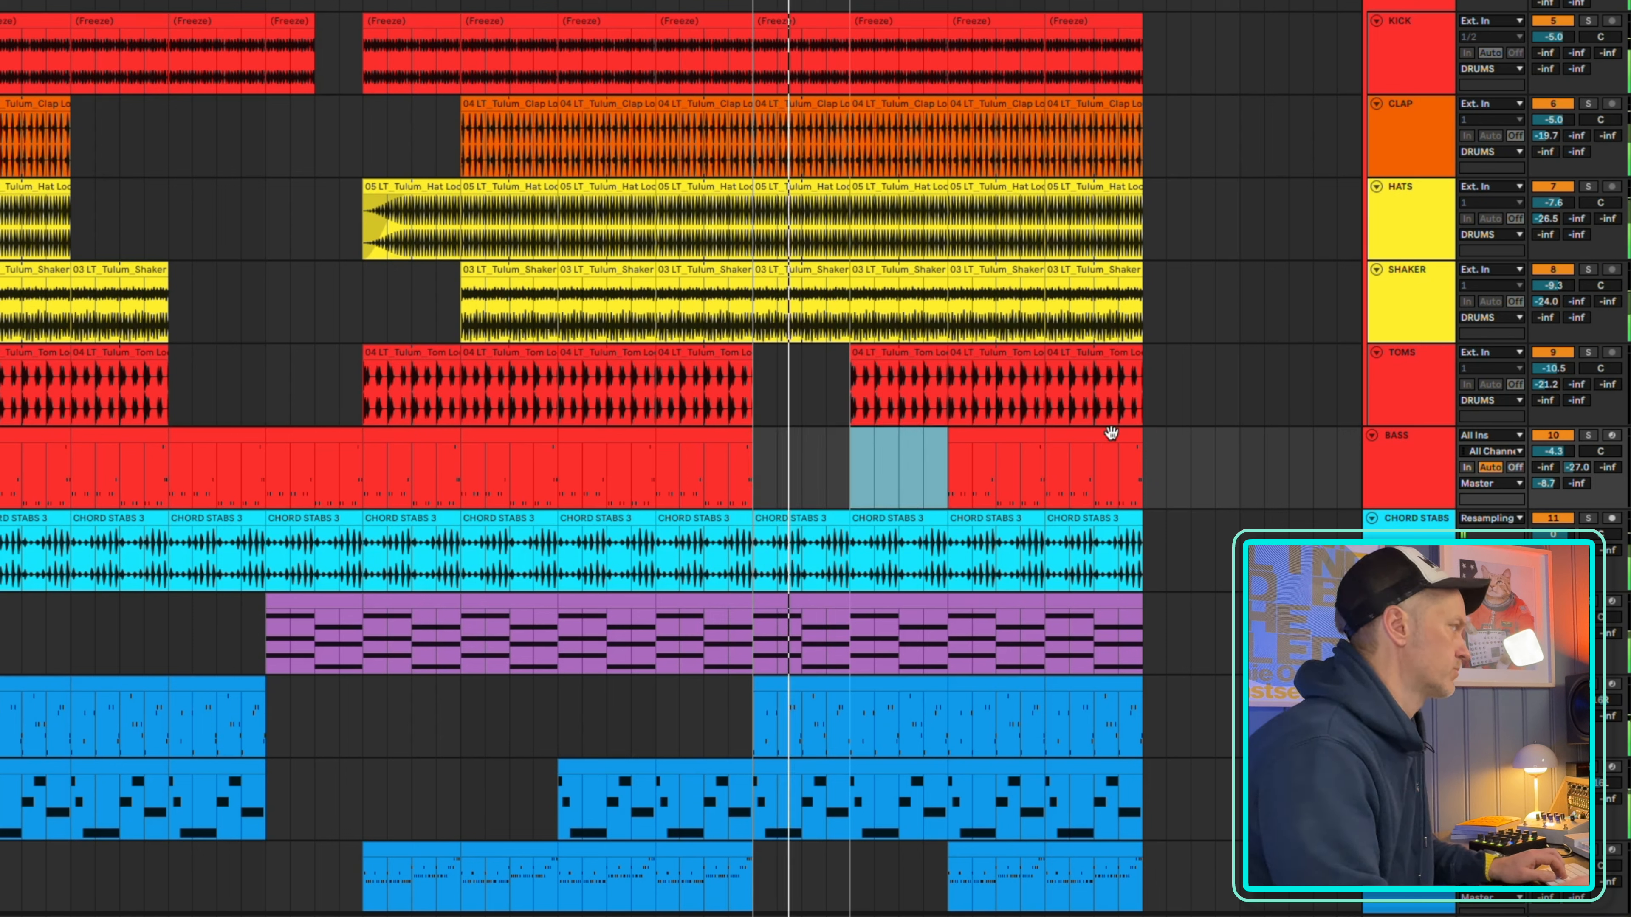
Delete the hats and shaker clips between bars 129 and 137, and copy the following bass clip back into bars 129–137
click(892, 183)
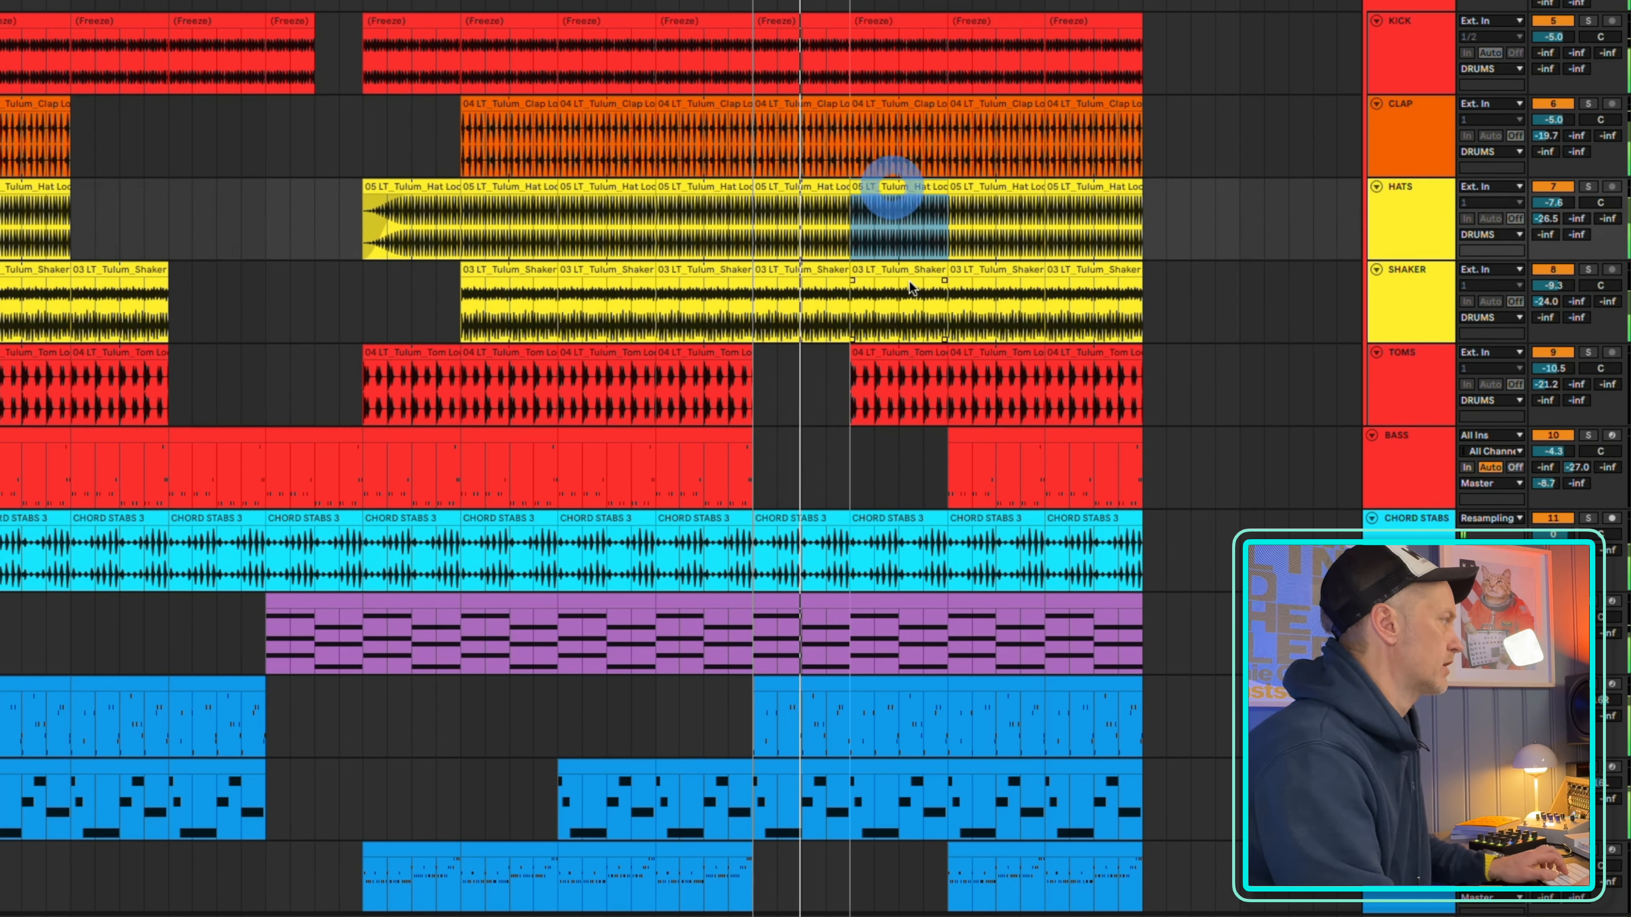
shift+click(902, 271)
key(Delete)
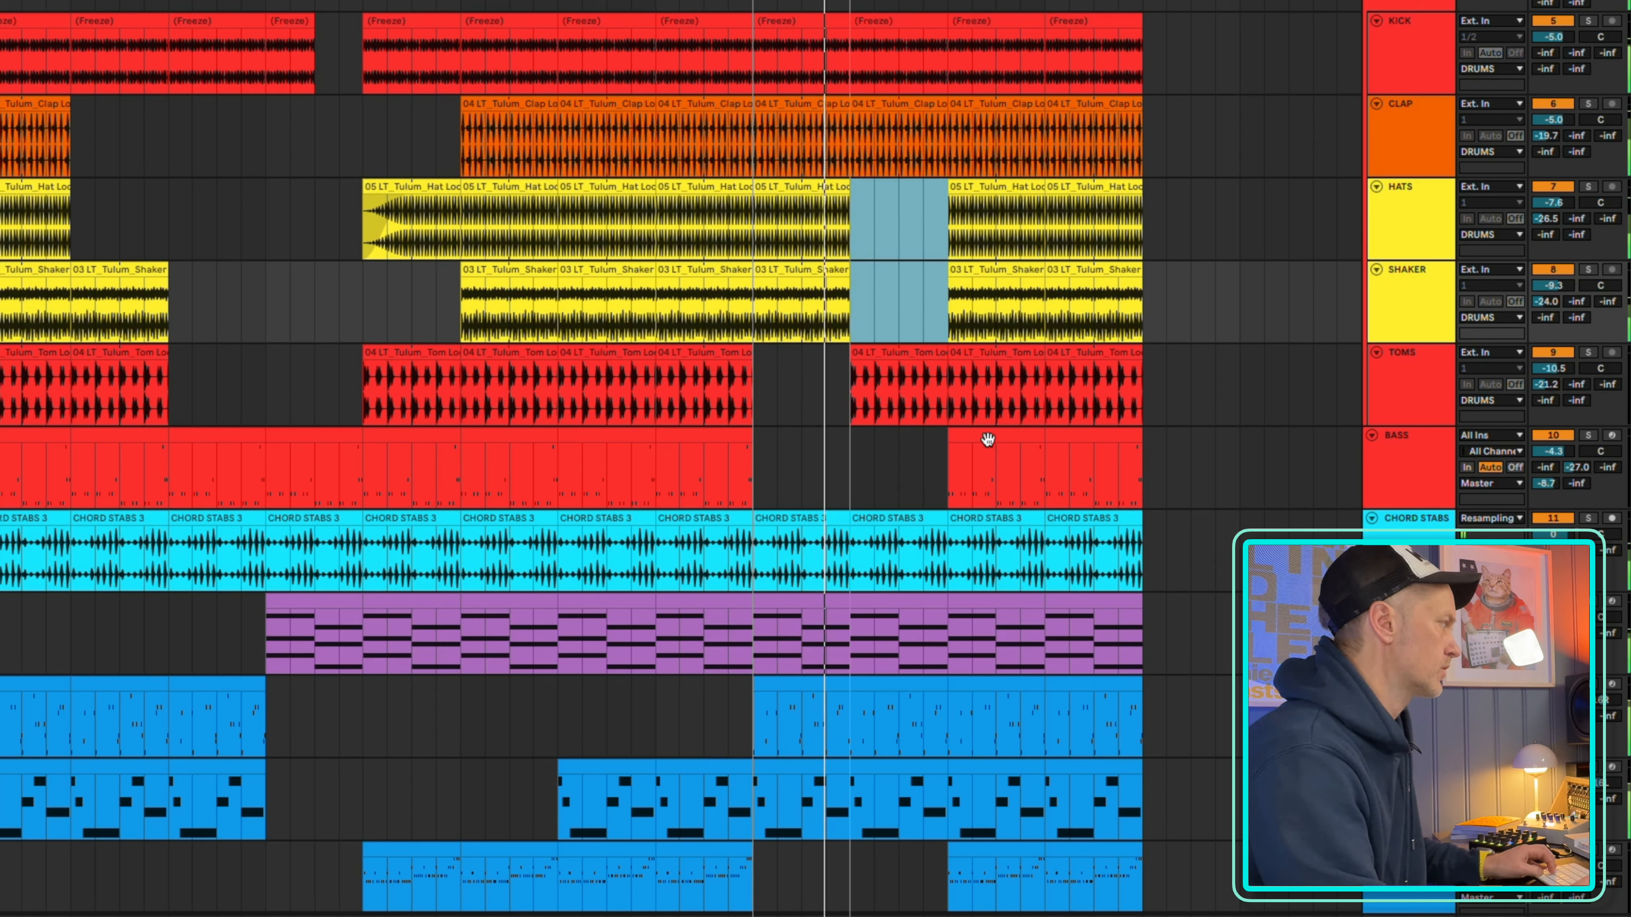
drag(988, 438, 891, 436)
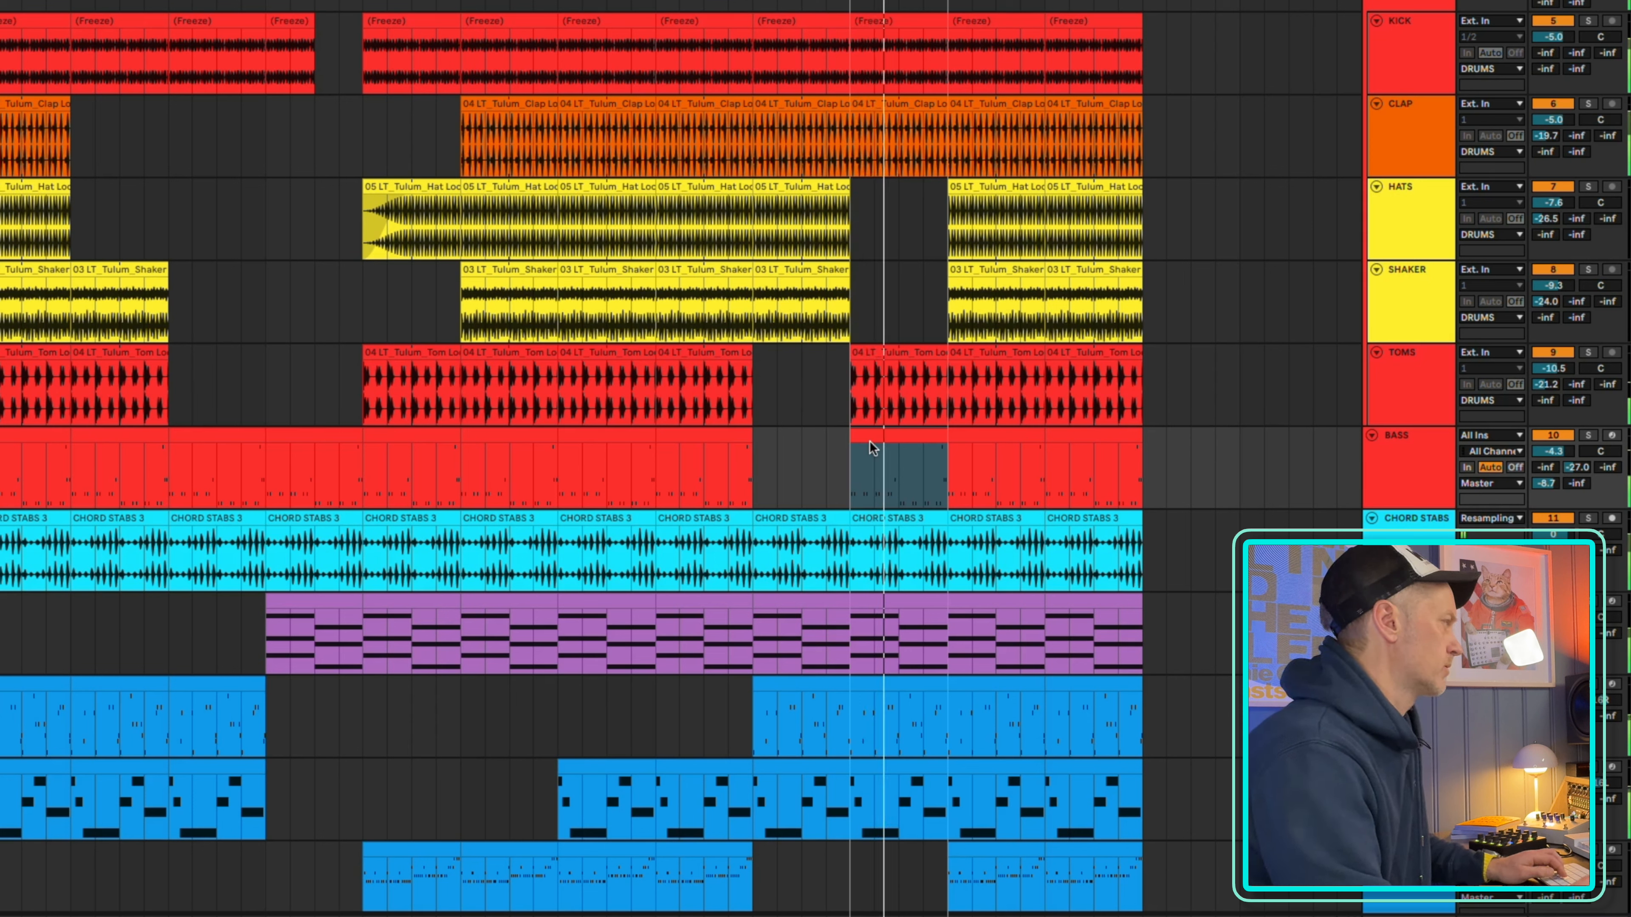
Extend the kick and hats to bar 169 and the clap to bar 161 by duplicating their final clips
click(1097, 18)
shift+click(983, 18)
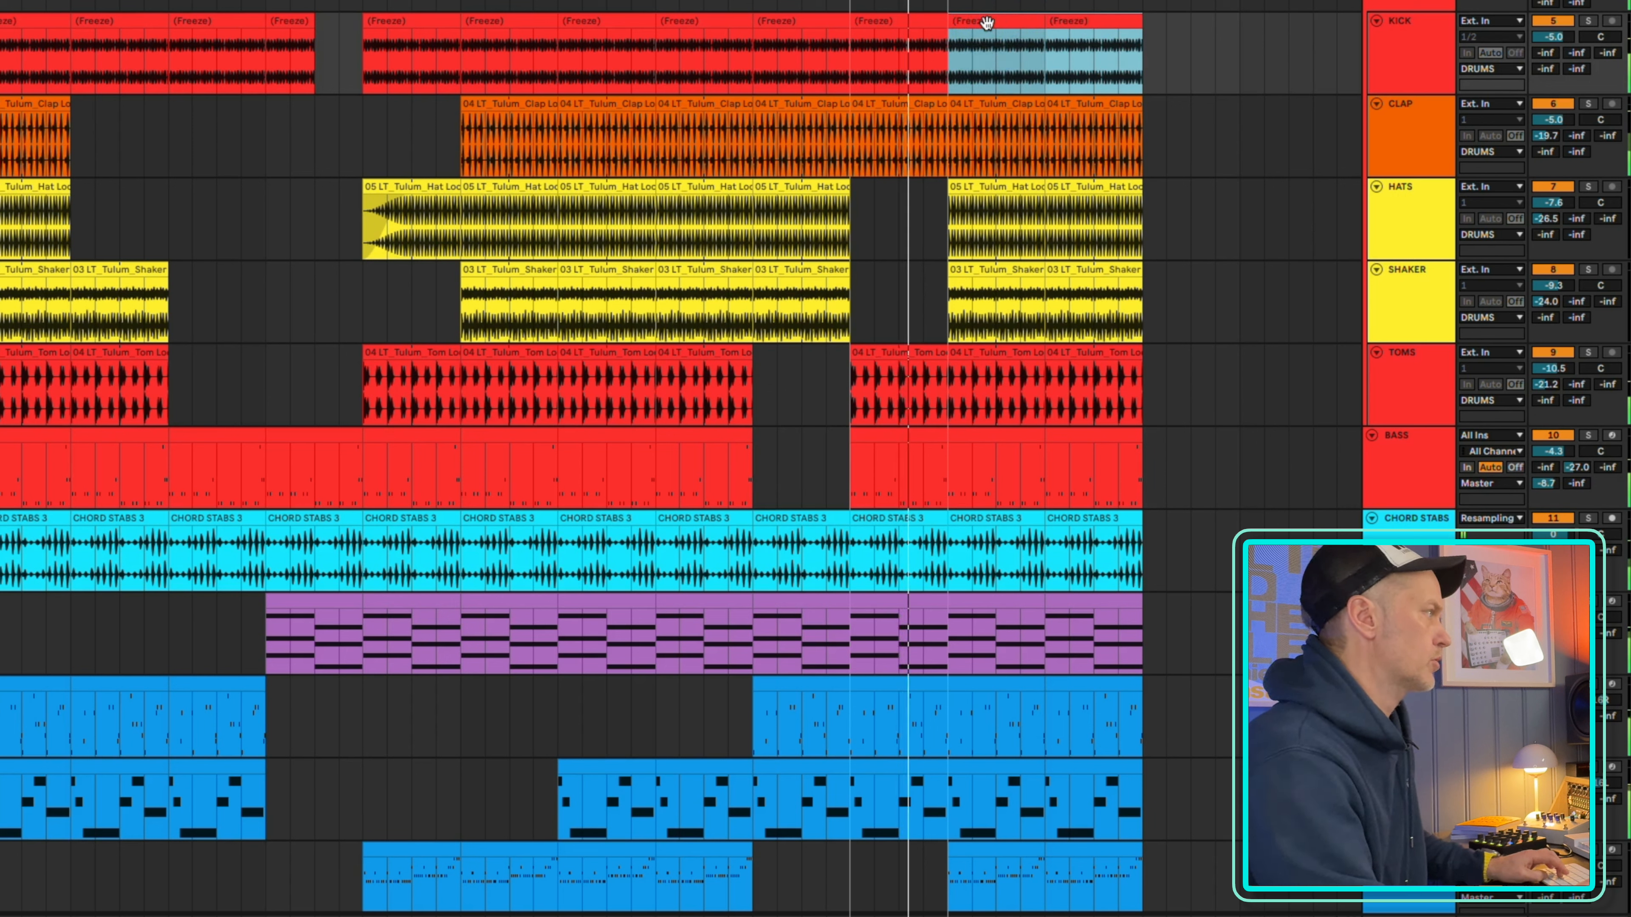
key(ctrl+d)
click(1110, 103)
key(ctrl+d)
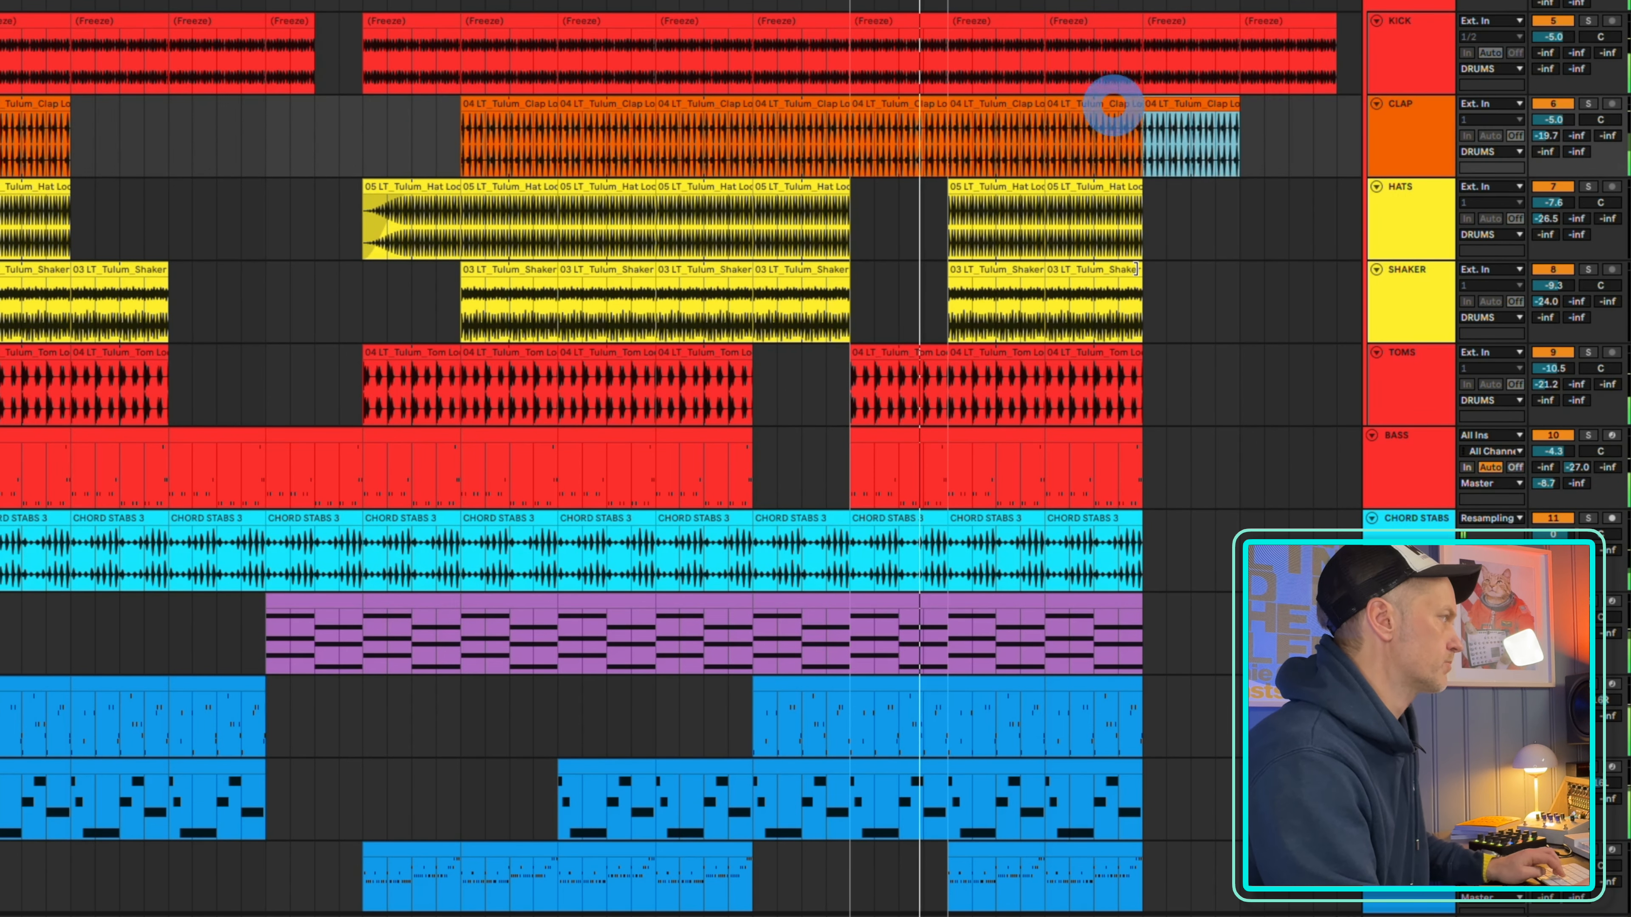
click(1098, 183)
key(ctrl+d)
Duplicate the final toms, bass and chord stabs clips once so each of these tracks extends to bar 161
key(ctrl+d)
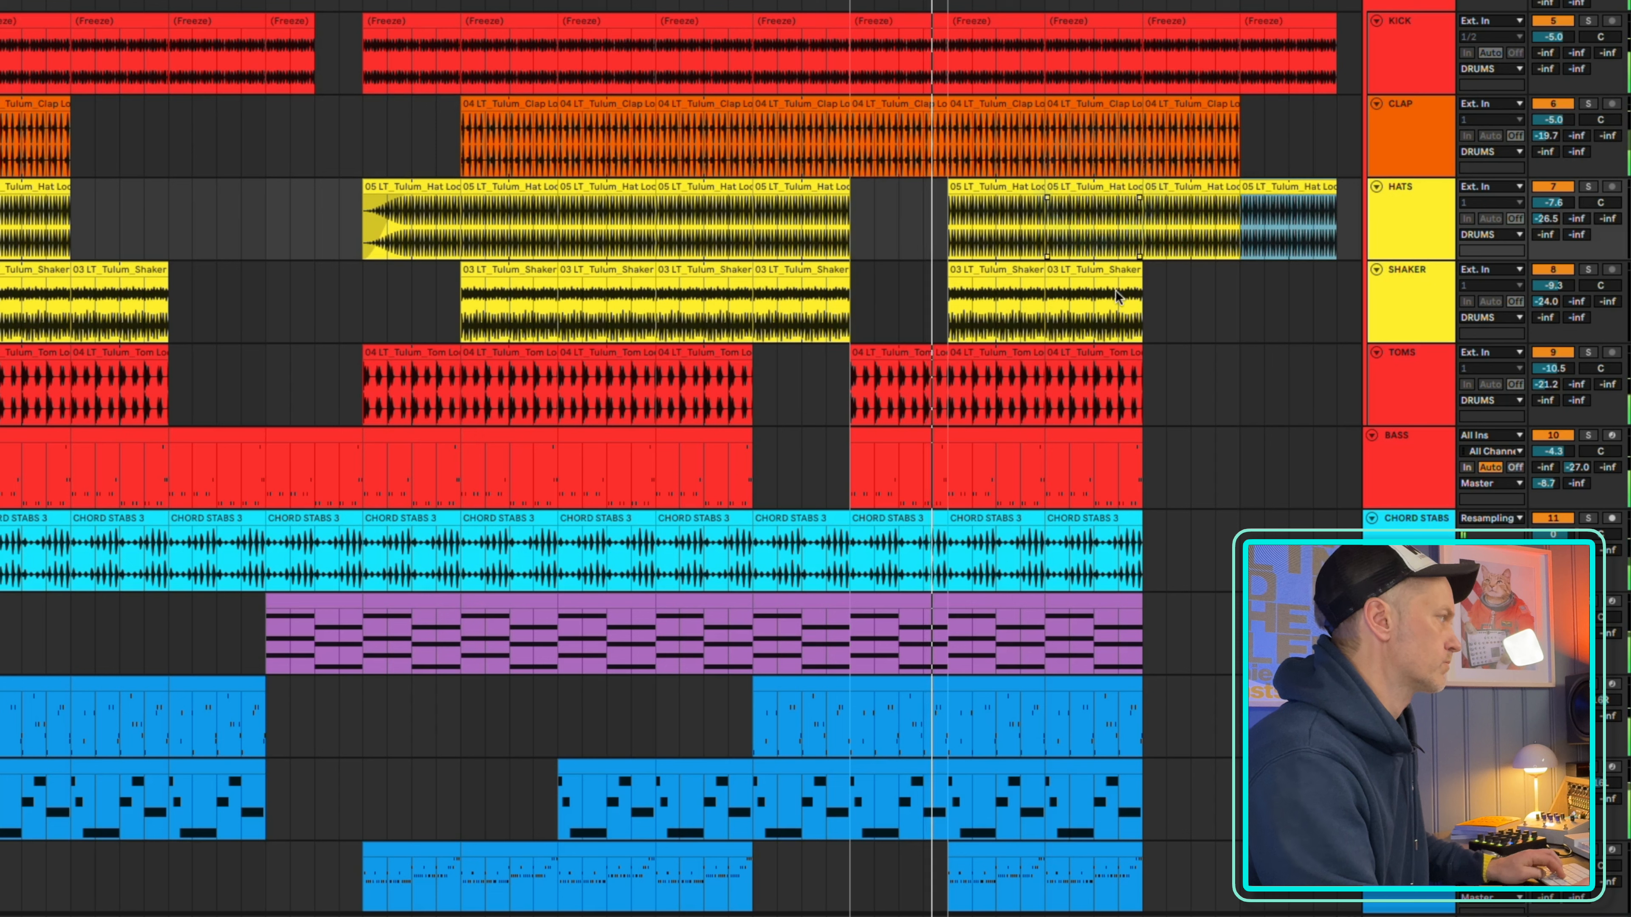
click(1078, 352)
key(ctrl+d)
click(1103, 437)
key(ctrl+d)
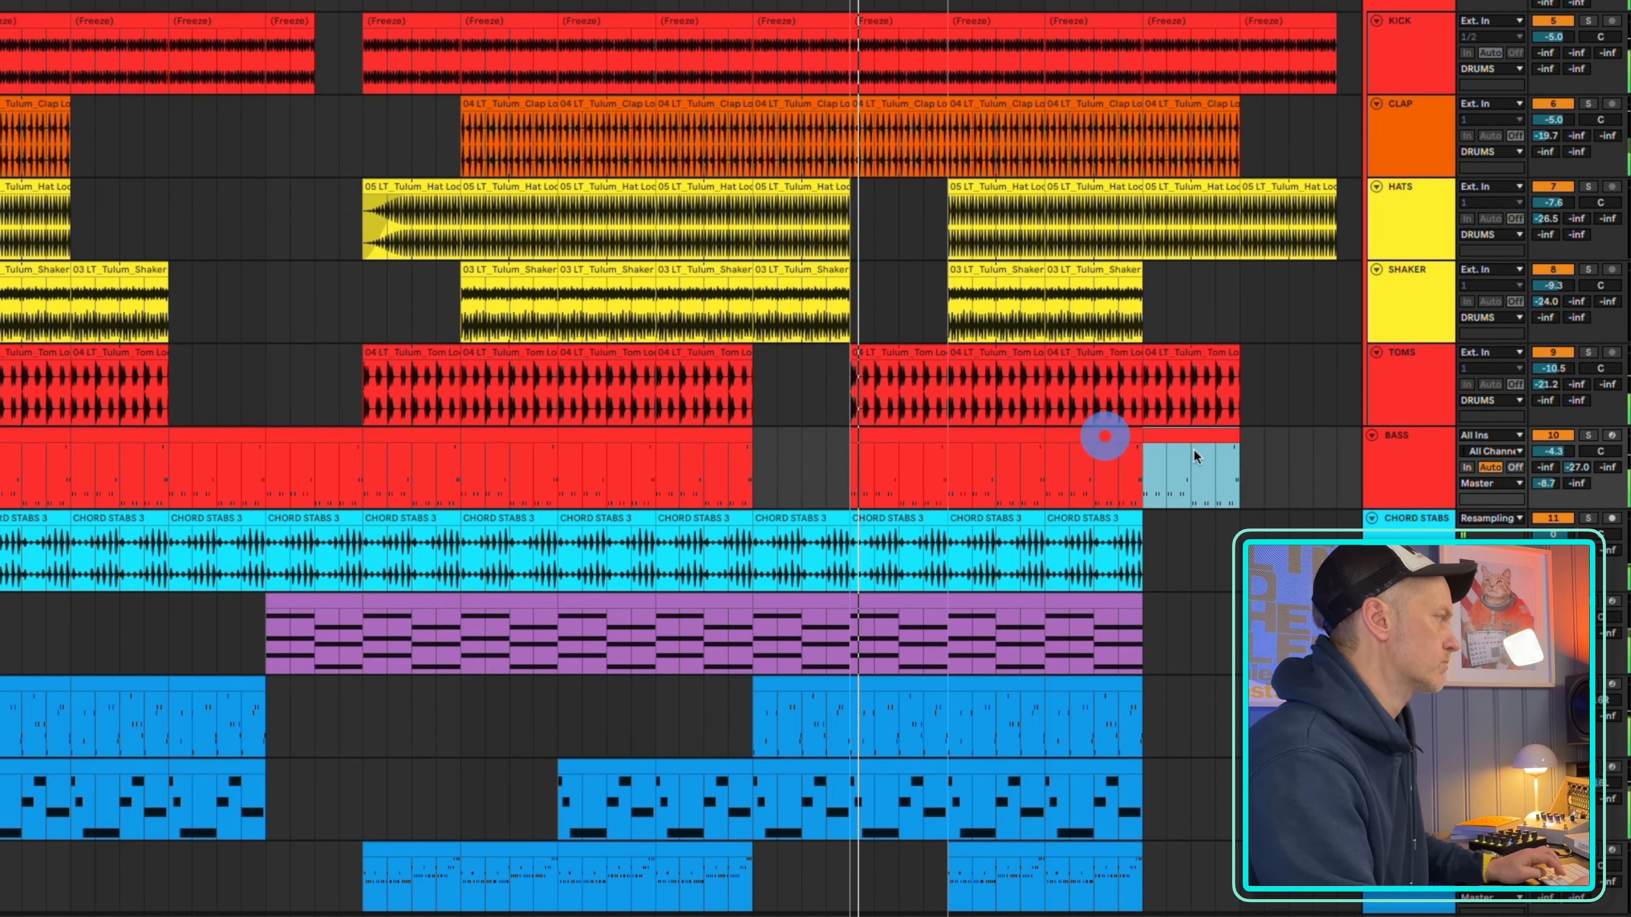
click(1091, 517)
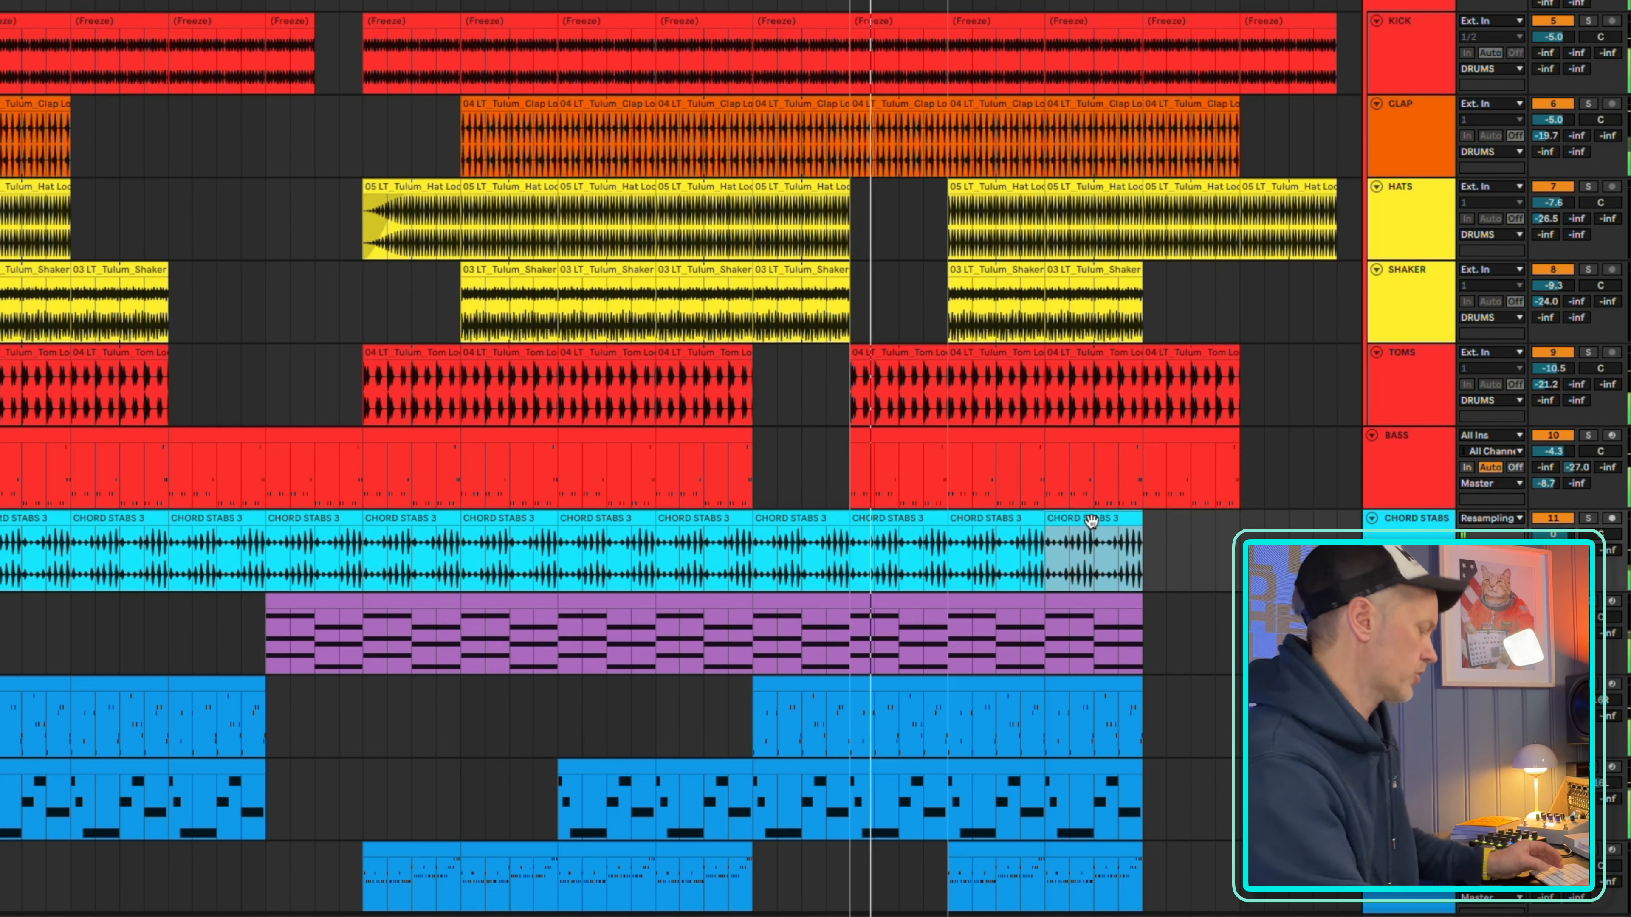
key(ctrl+d)
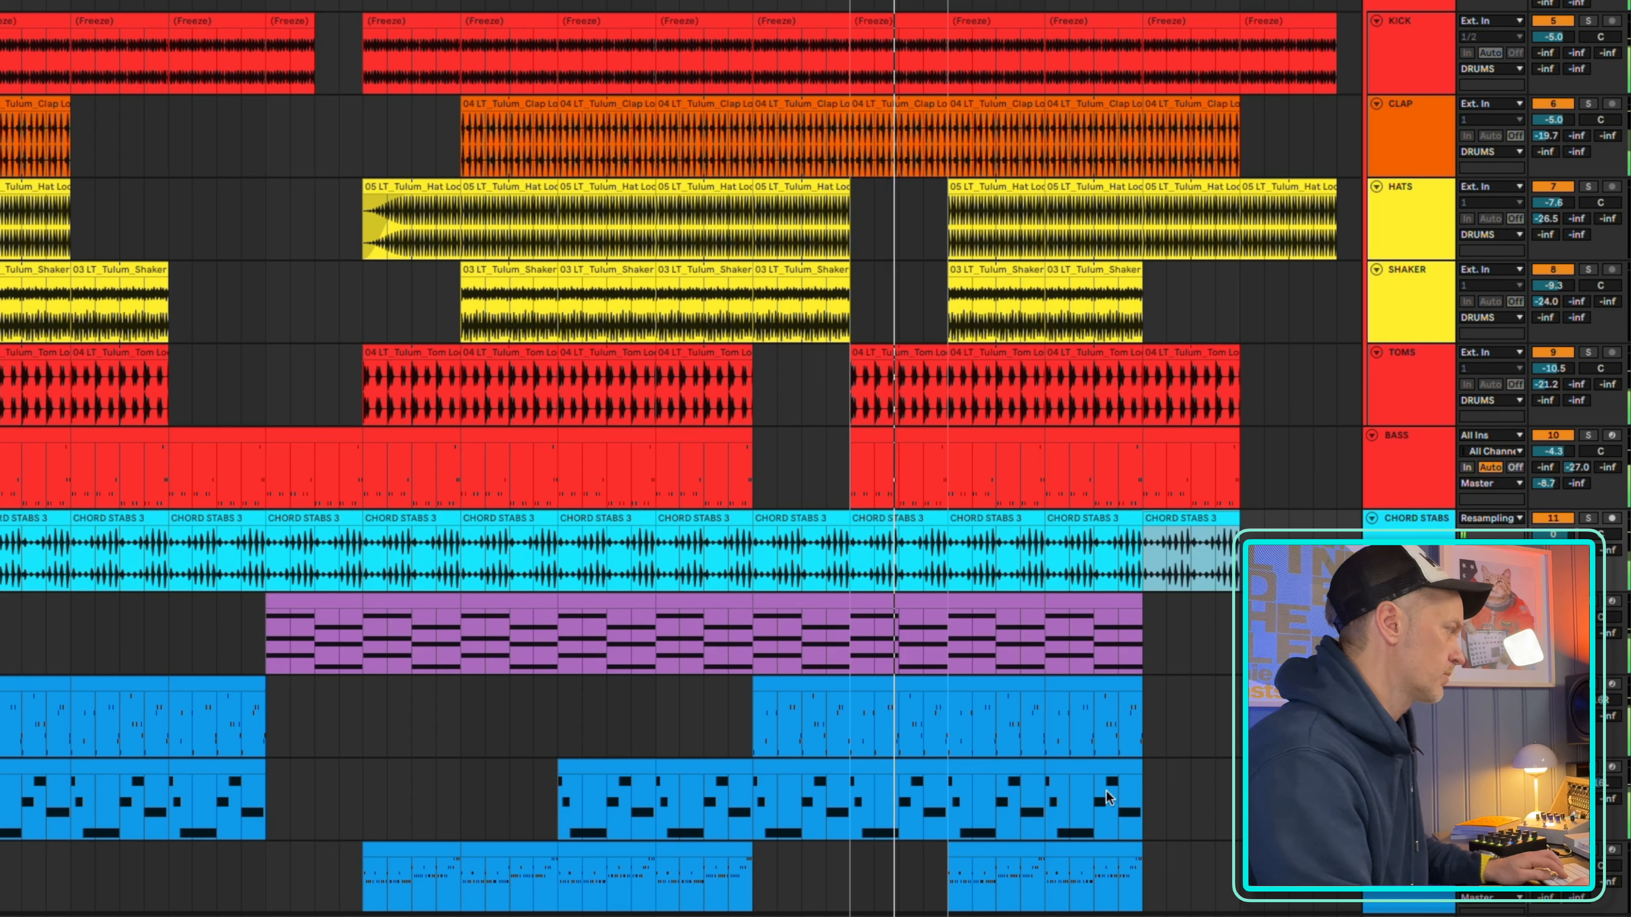
Duplicate the last two clips of the third blue melody track to extend it to bar 169
click(1120, 855)
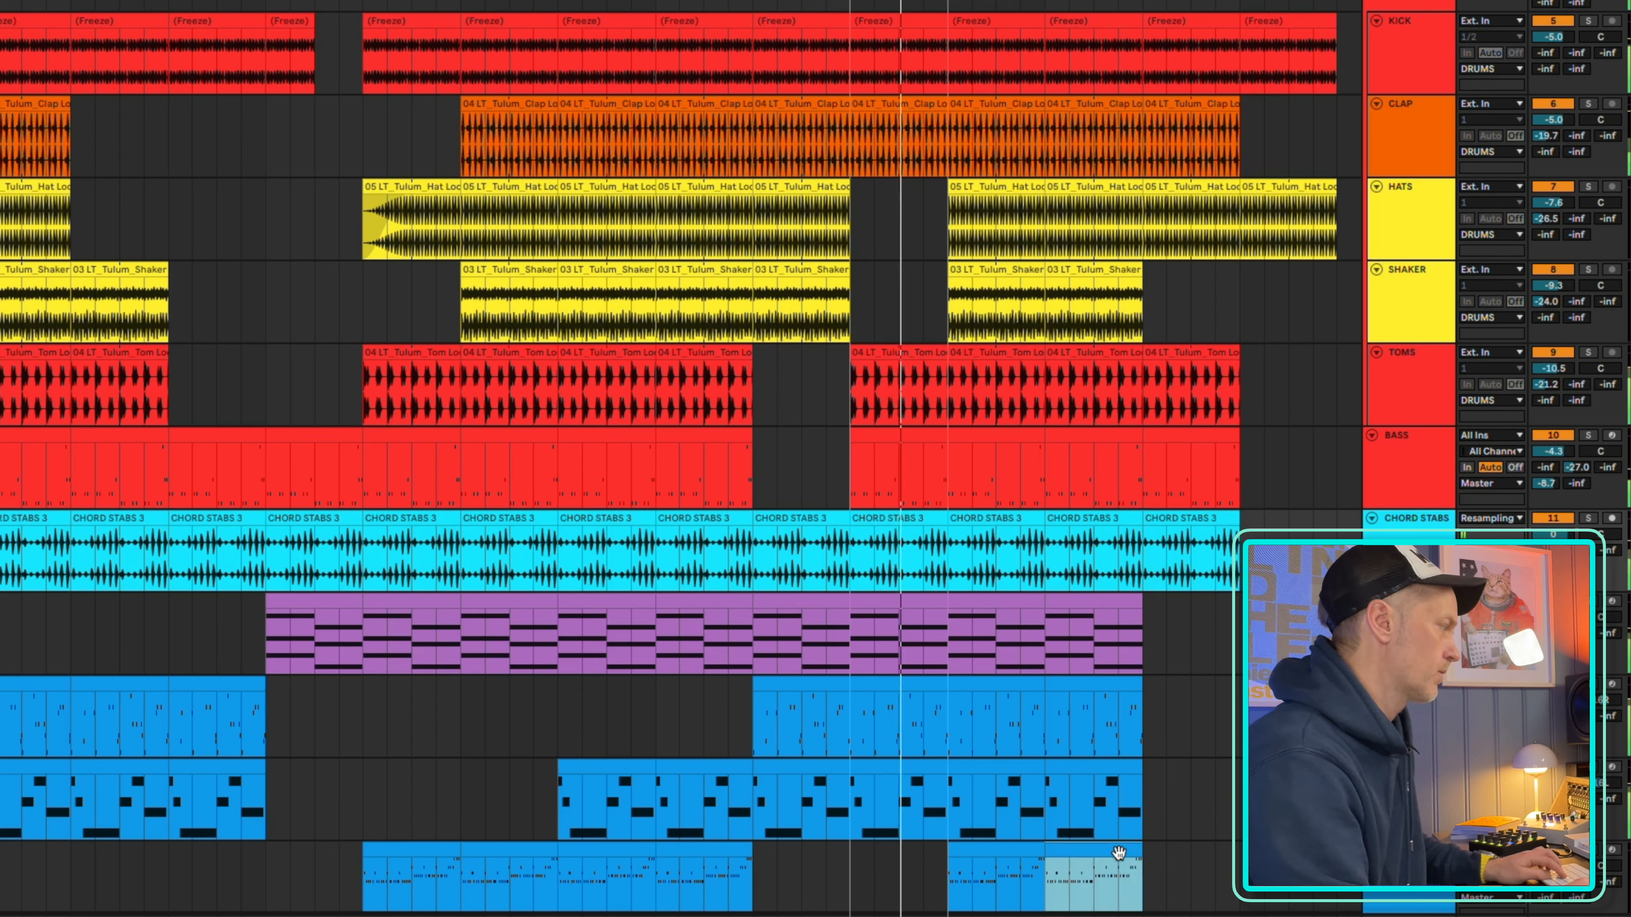
shift+click(1018, 854)
key(ctrl+d)
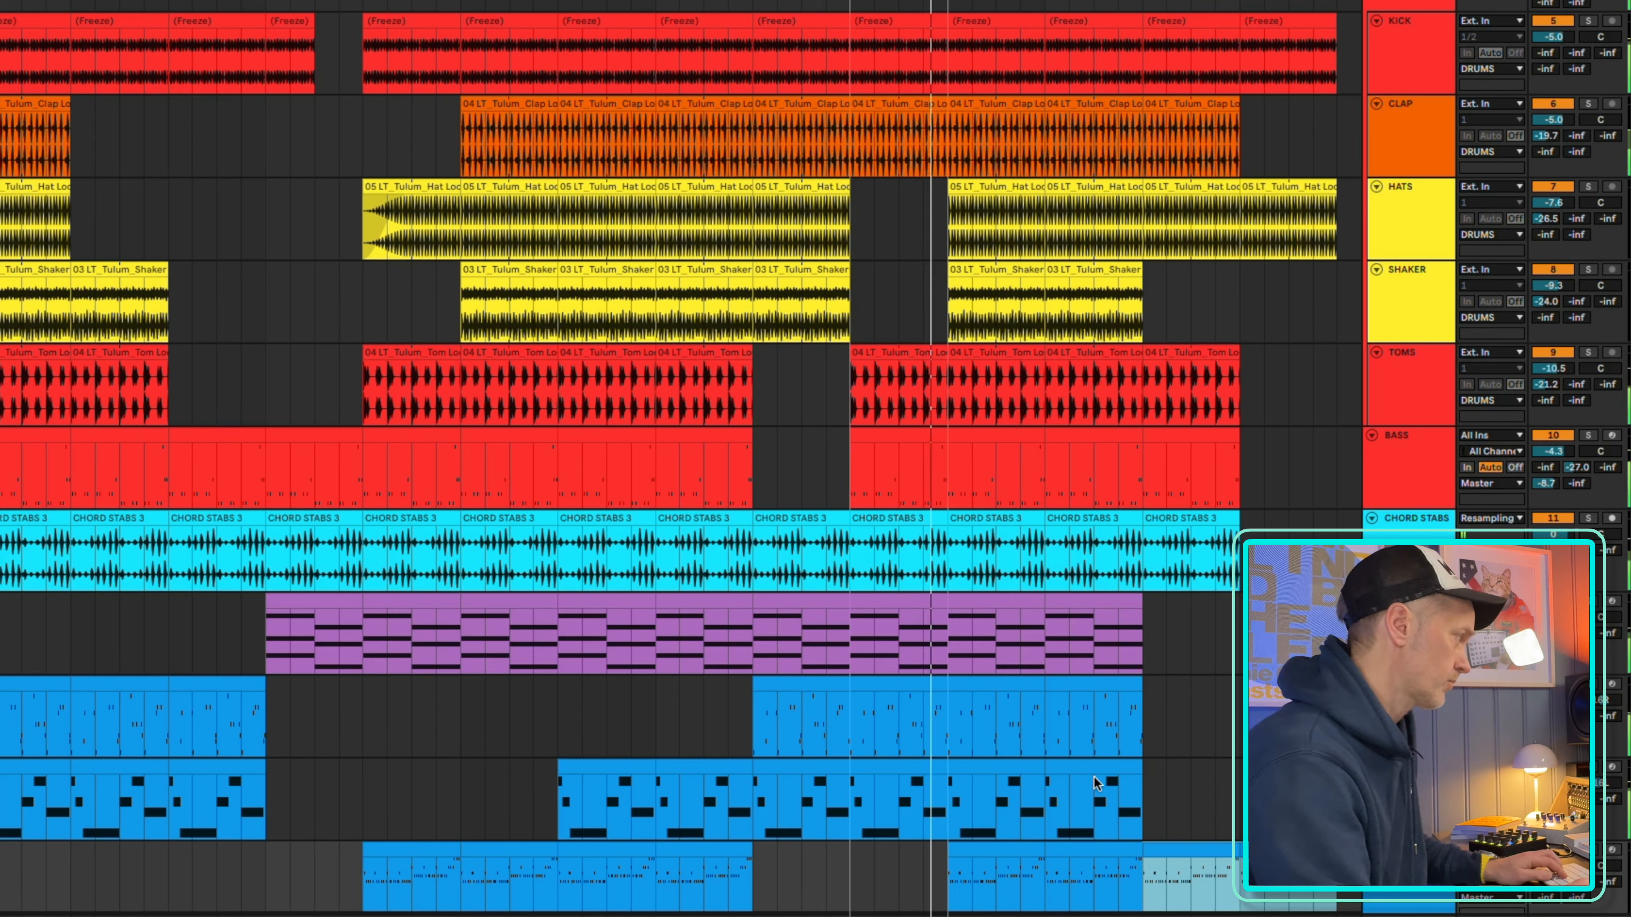
Delete the second blue melody track's clips between bars 137 and 153 and move the loop region on to bars 137–145
click(1004, 774)
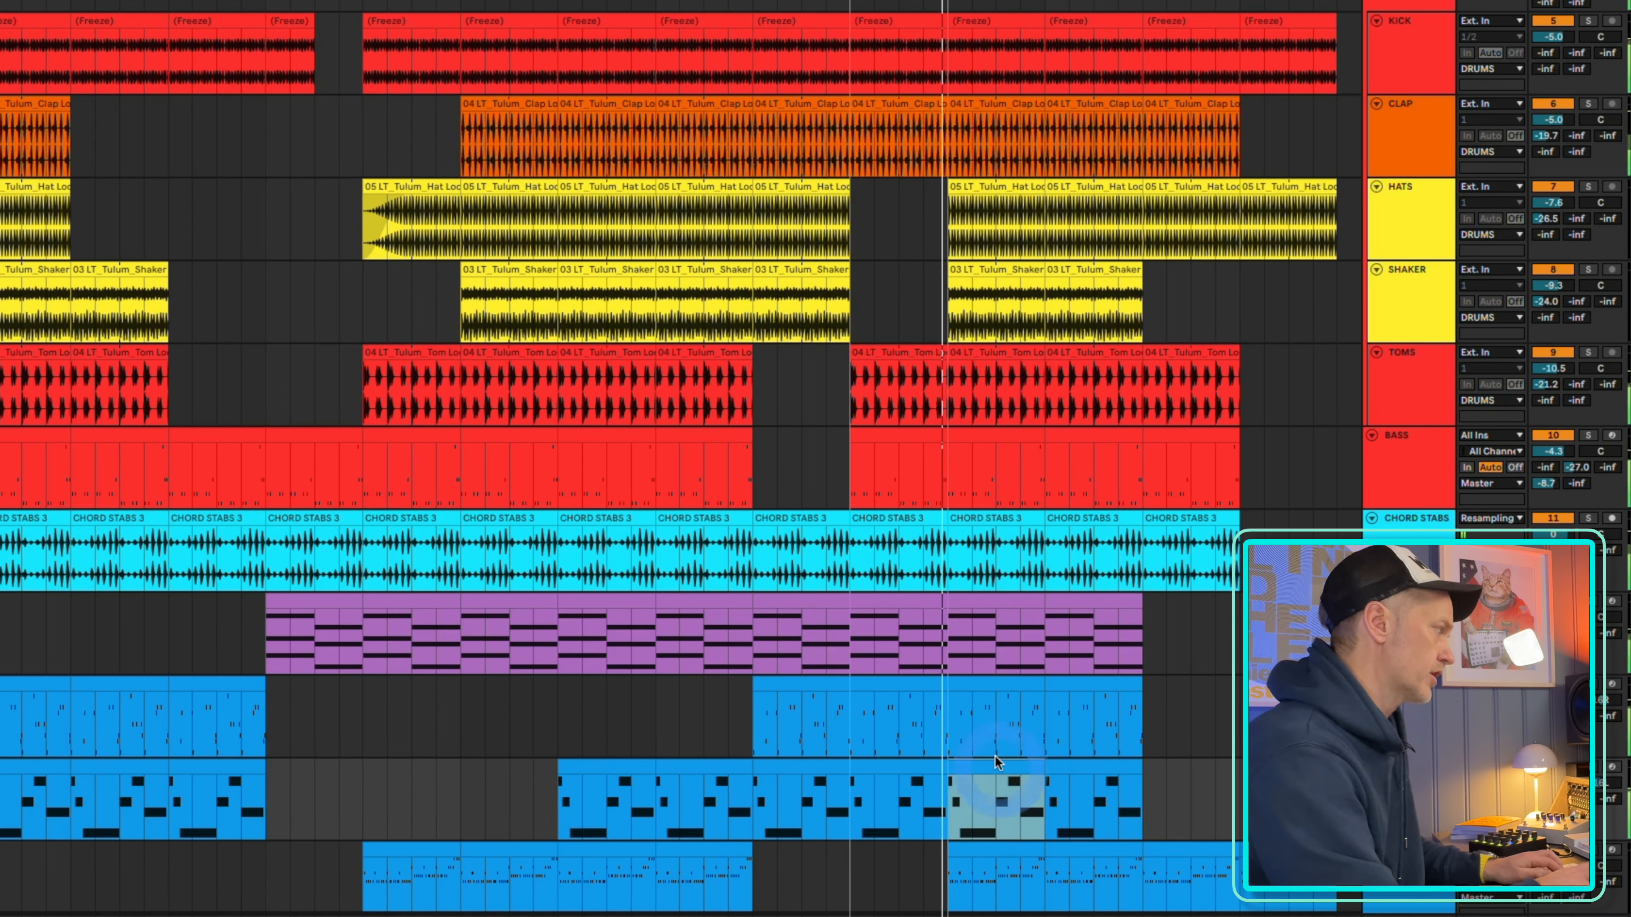
key(Delete)
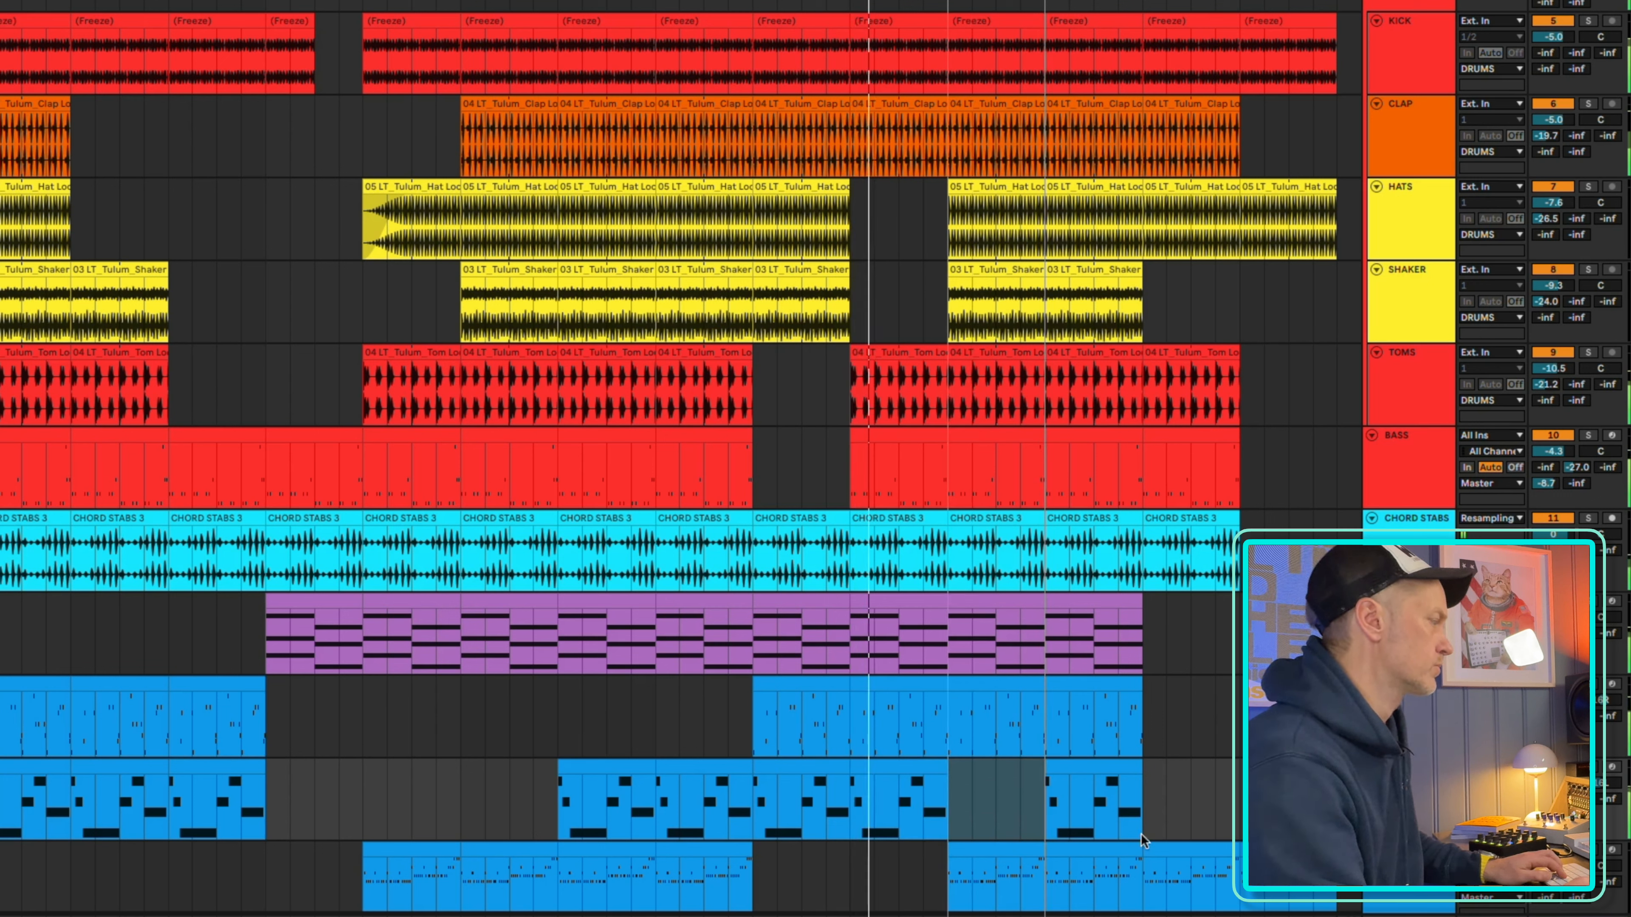
click(1091, 782)
key(Delete)
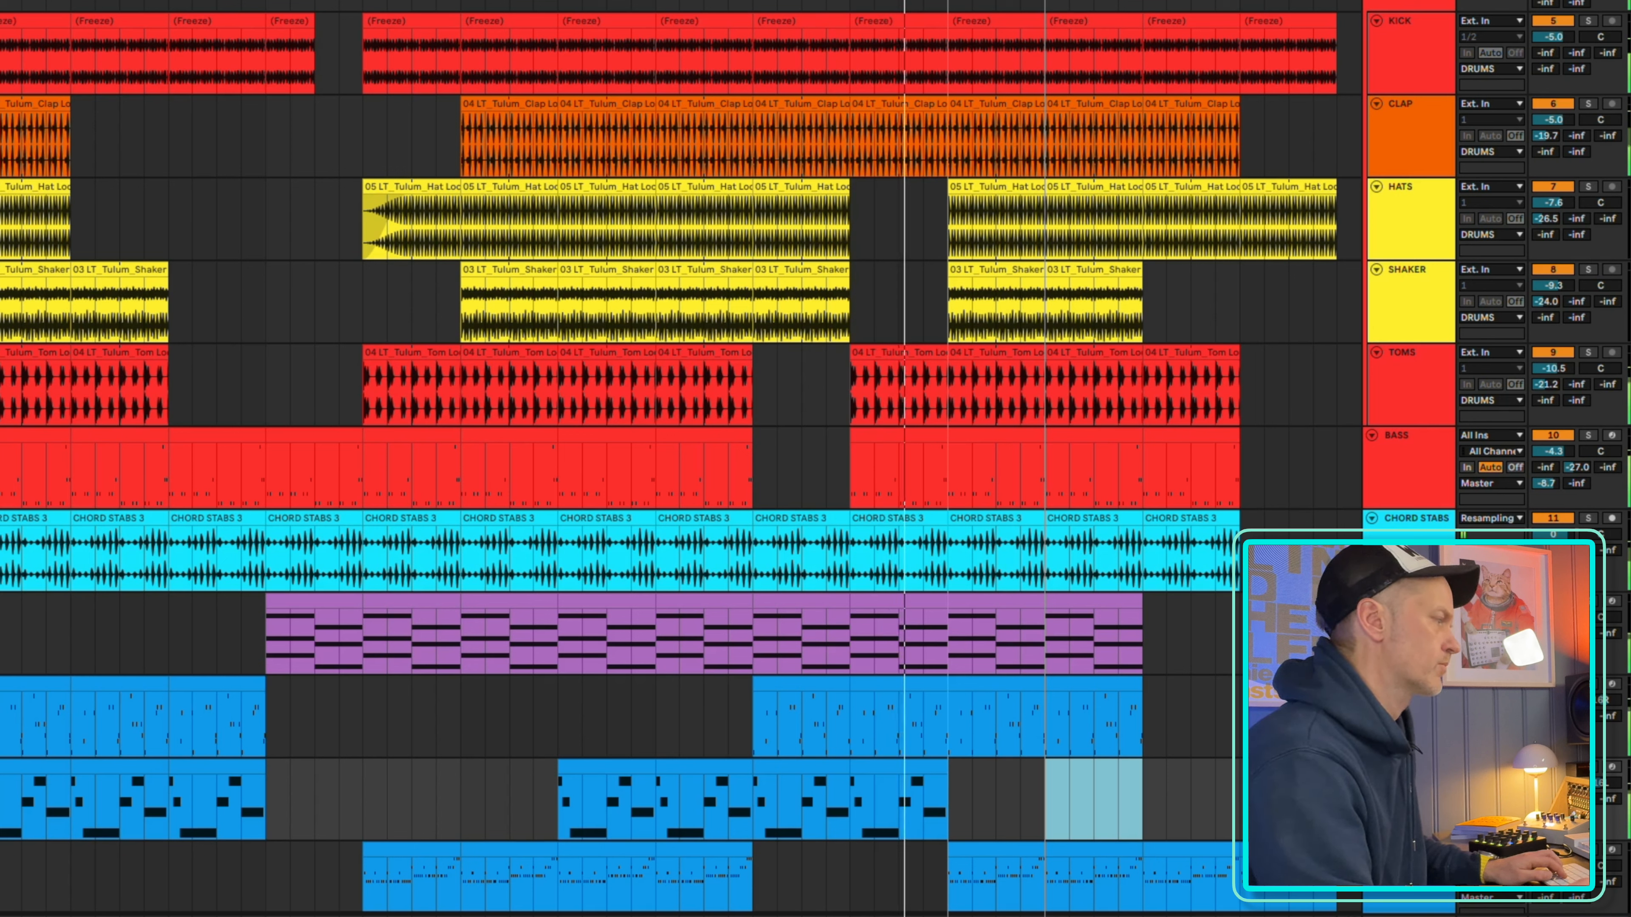
Move the loop region on to bars 161–169 at the end of the arrangement
click(1409, 850)
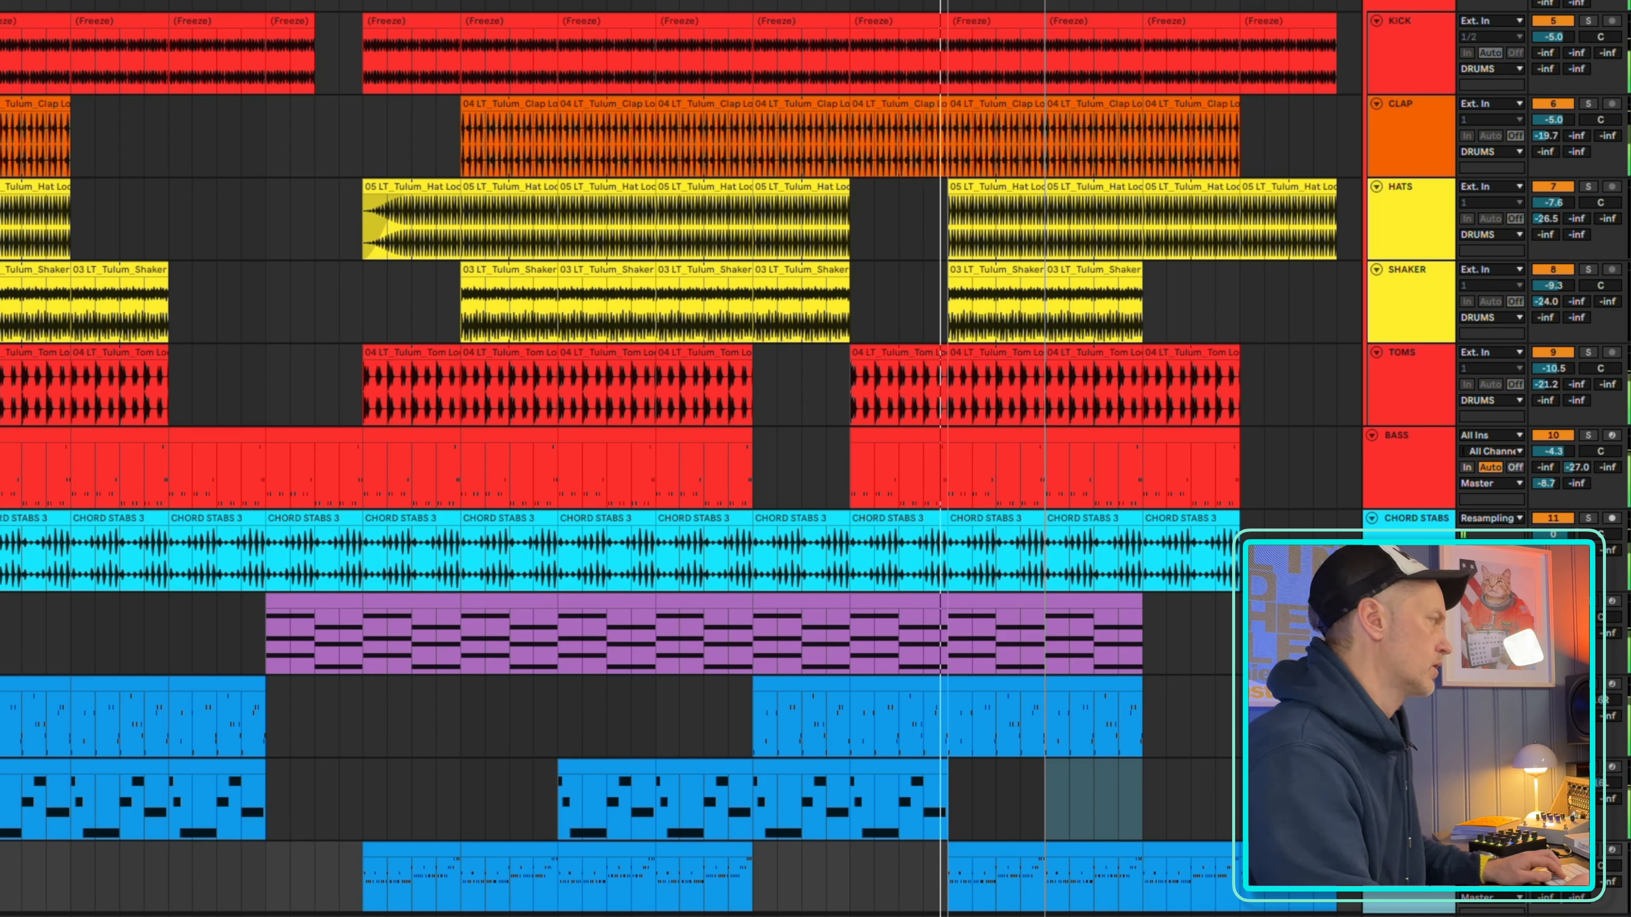
scroll(833, 530, left, 8)
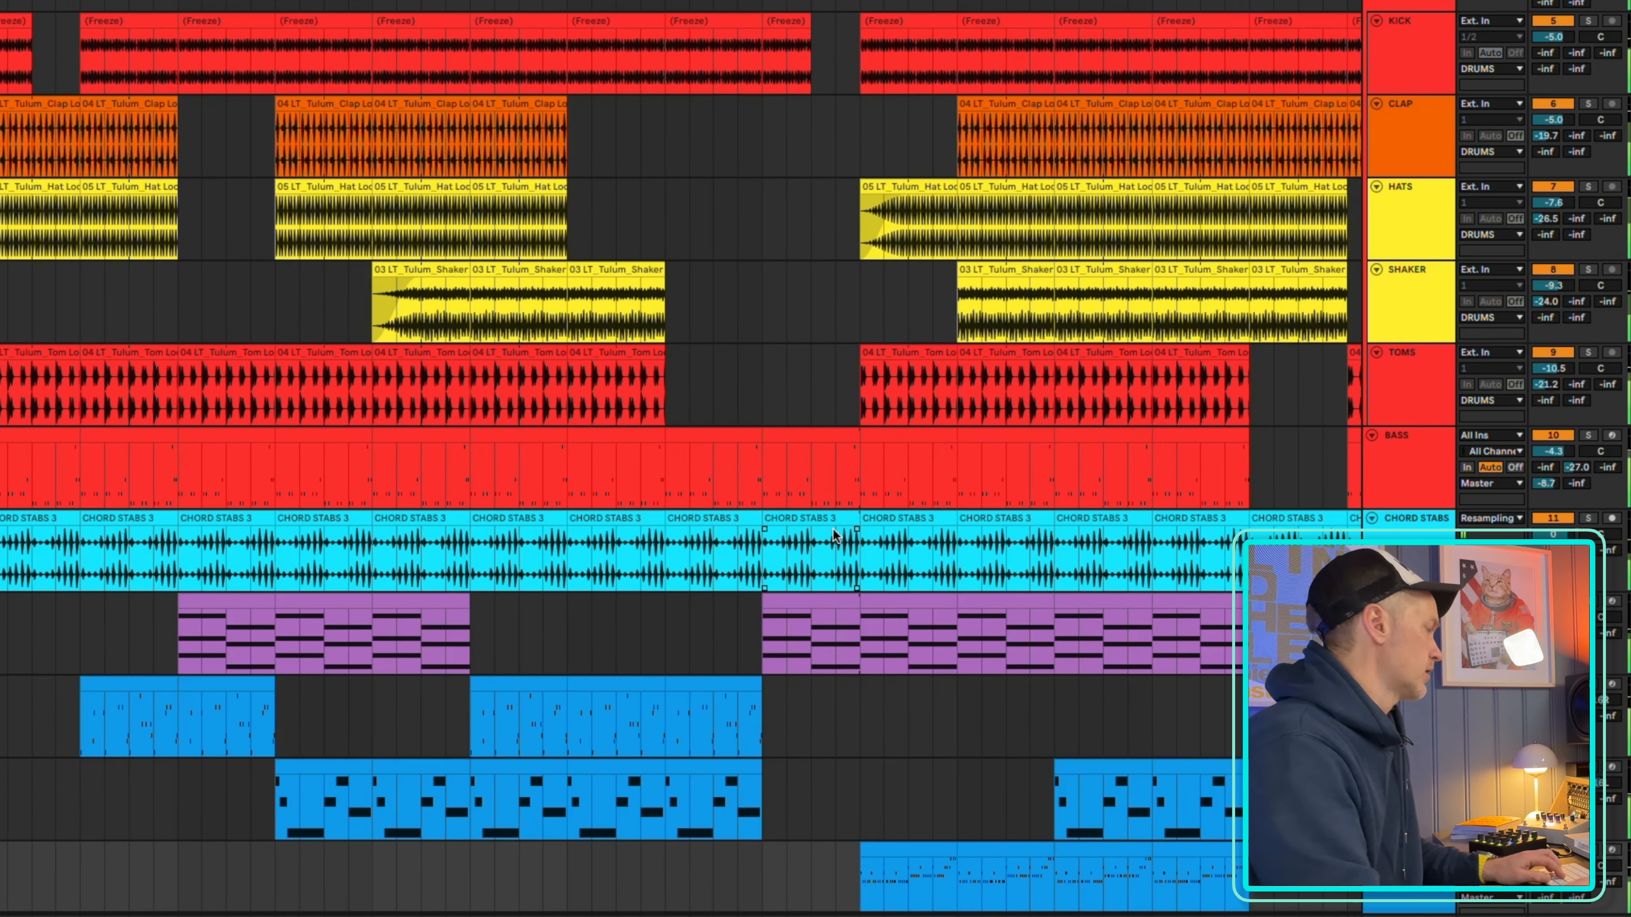
scroll(681, 462, down, 4)
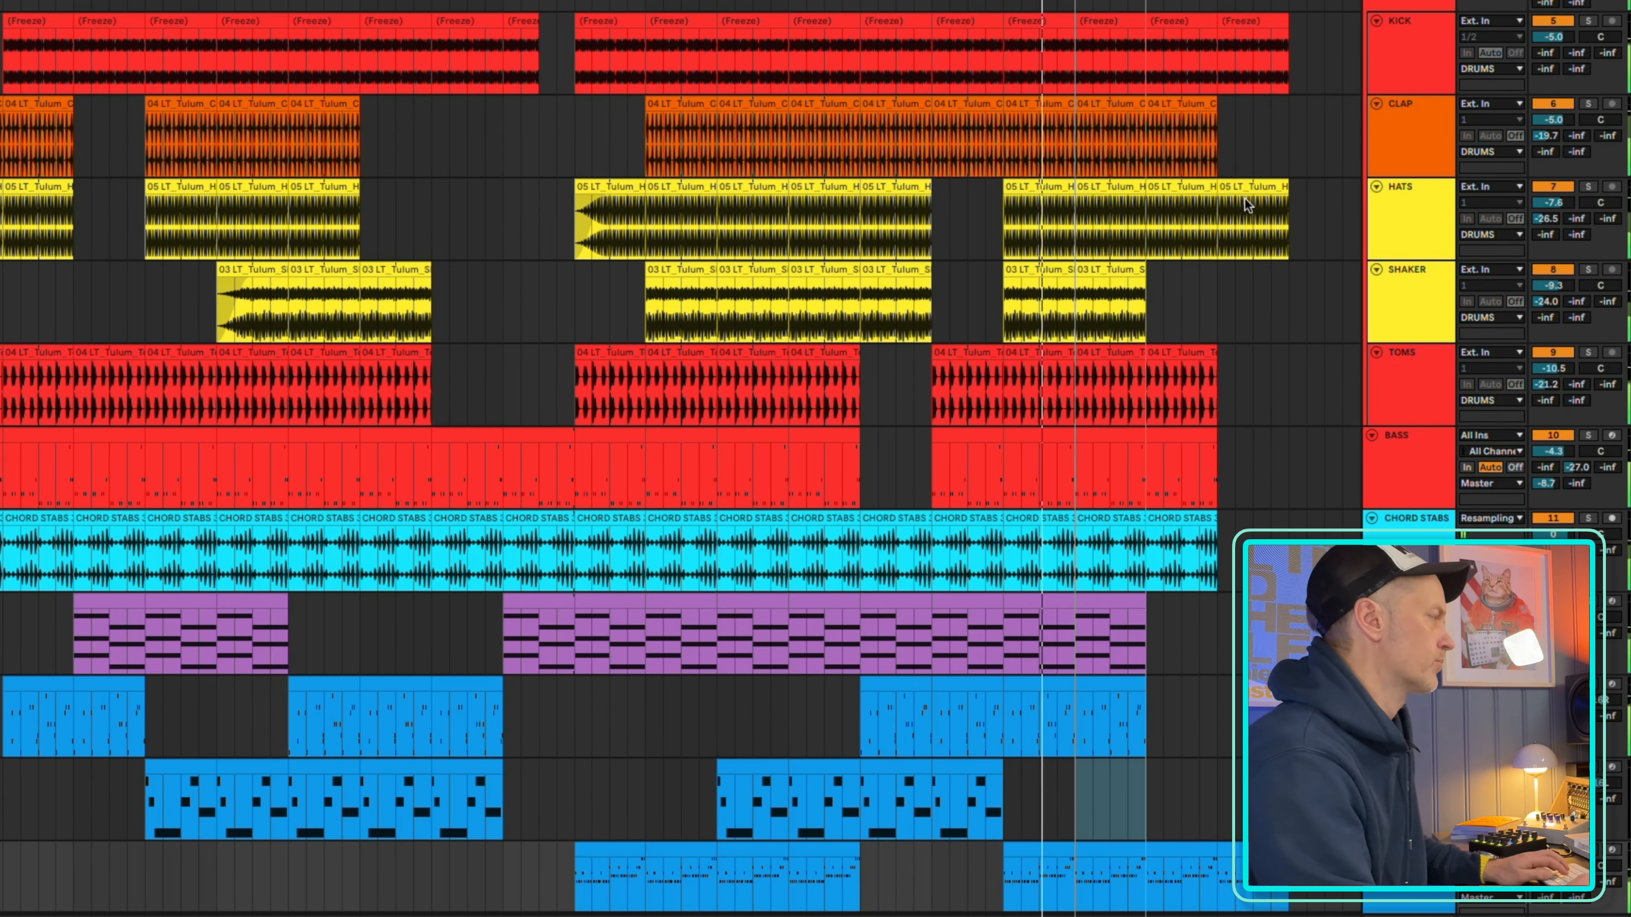
scroll(1275, 392, down, 3)
scroll(1275, 392, up, 3)
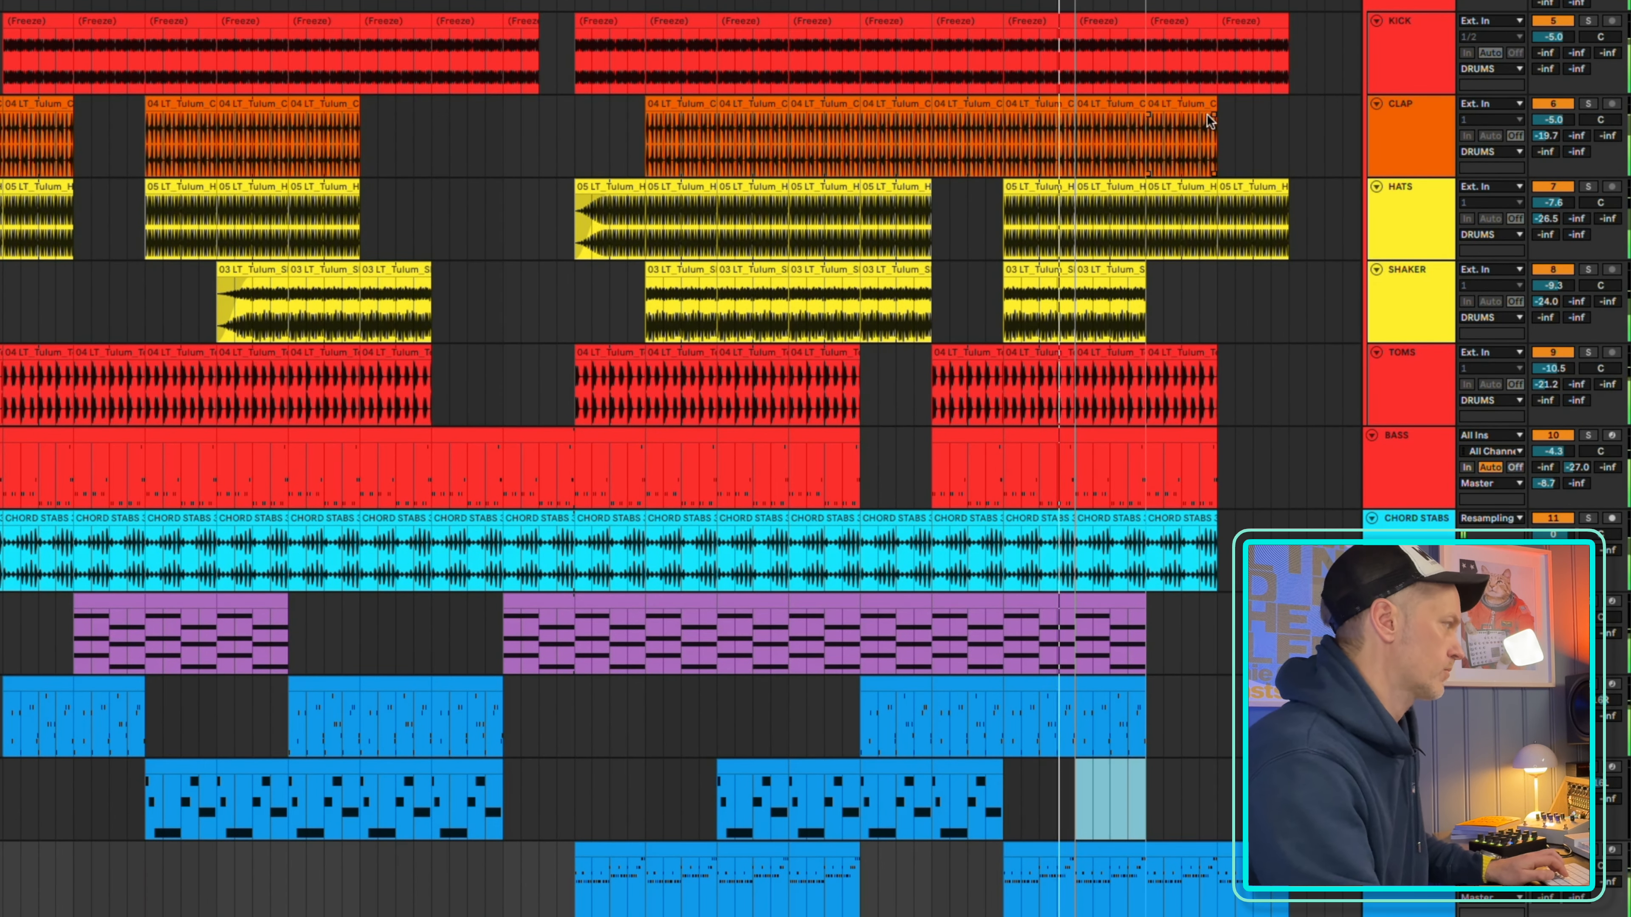
key(Down)
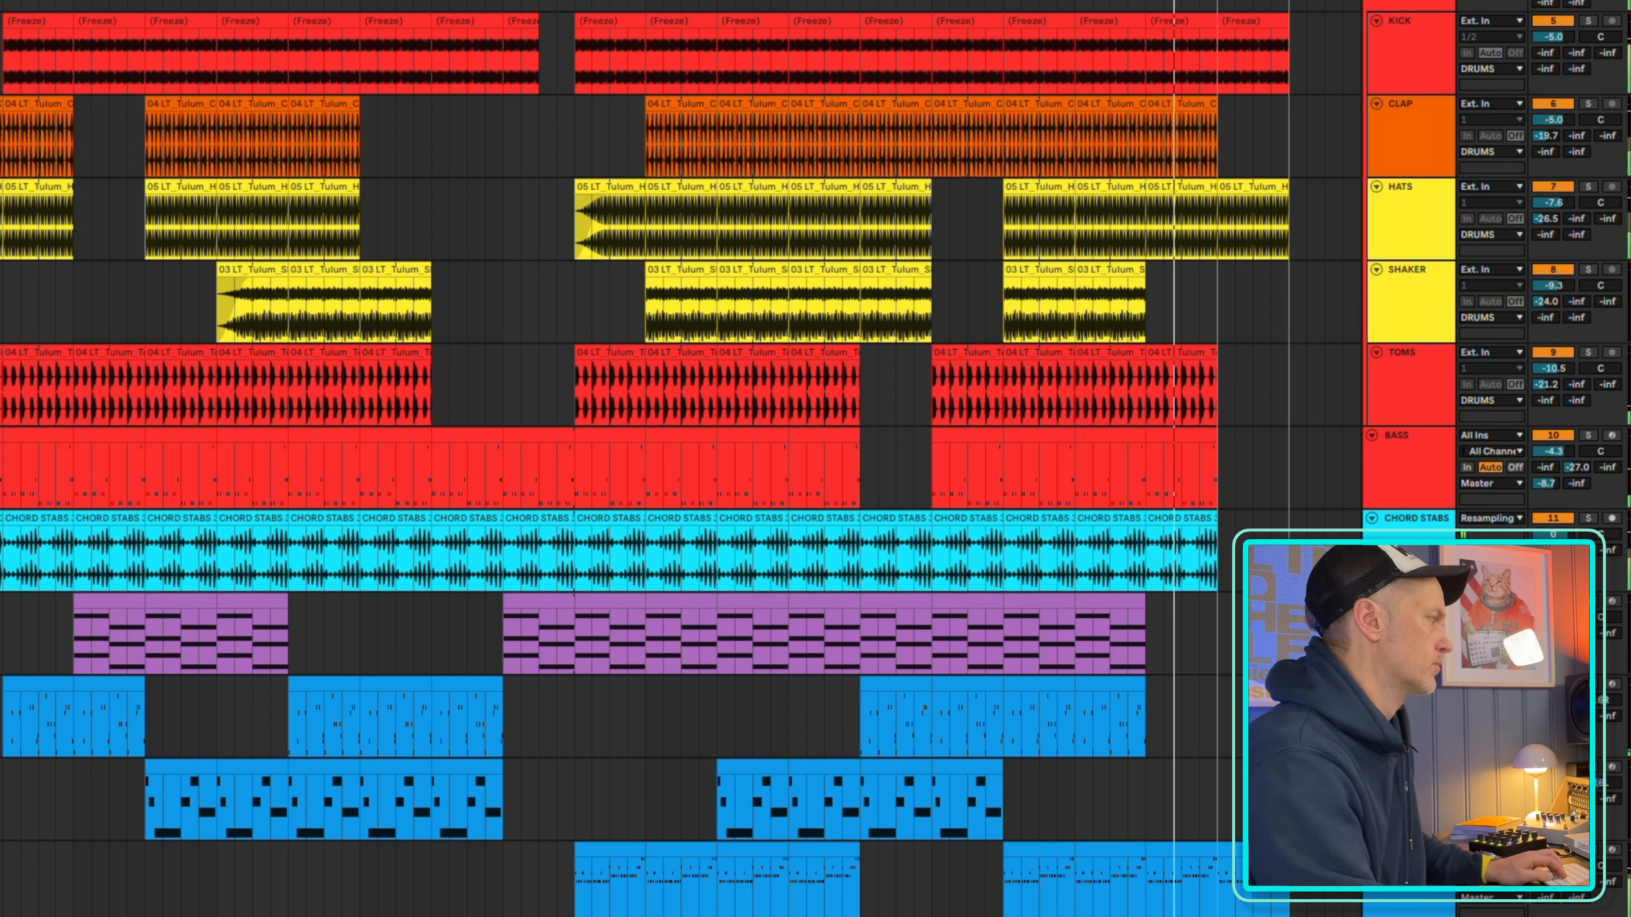
Configure the ARP track's Repro-1 device to expose the filter's Envelope Amount parameter, and close the plug-in window
click(1409, 851)
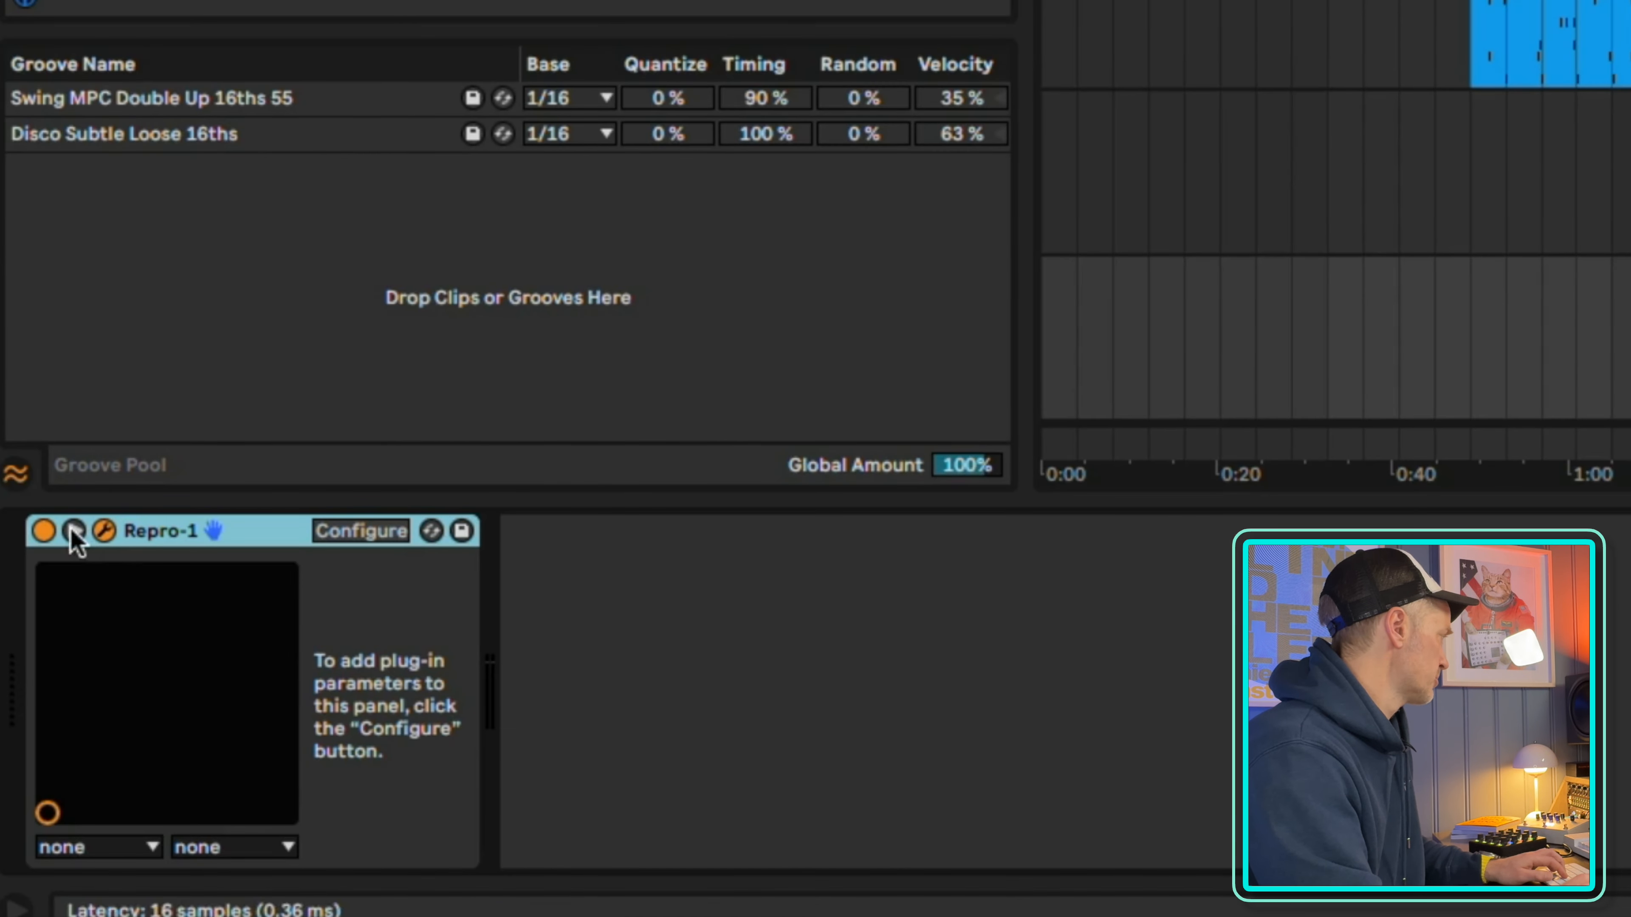
click(73, 532)
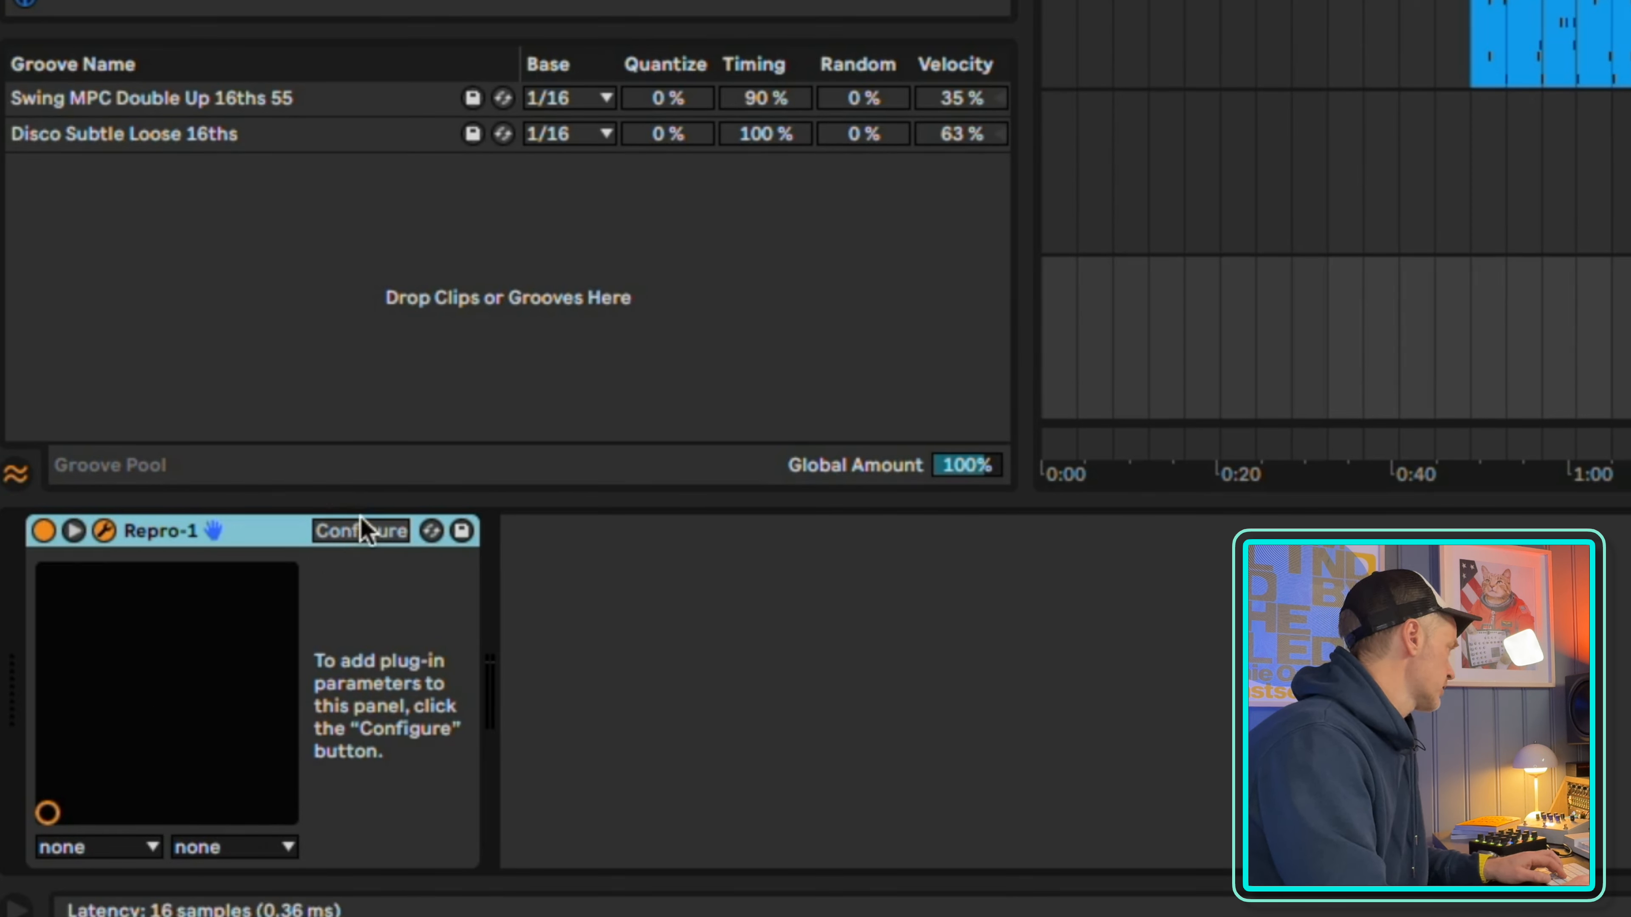
click(360, 530)
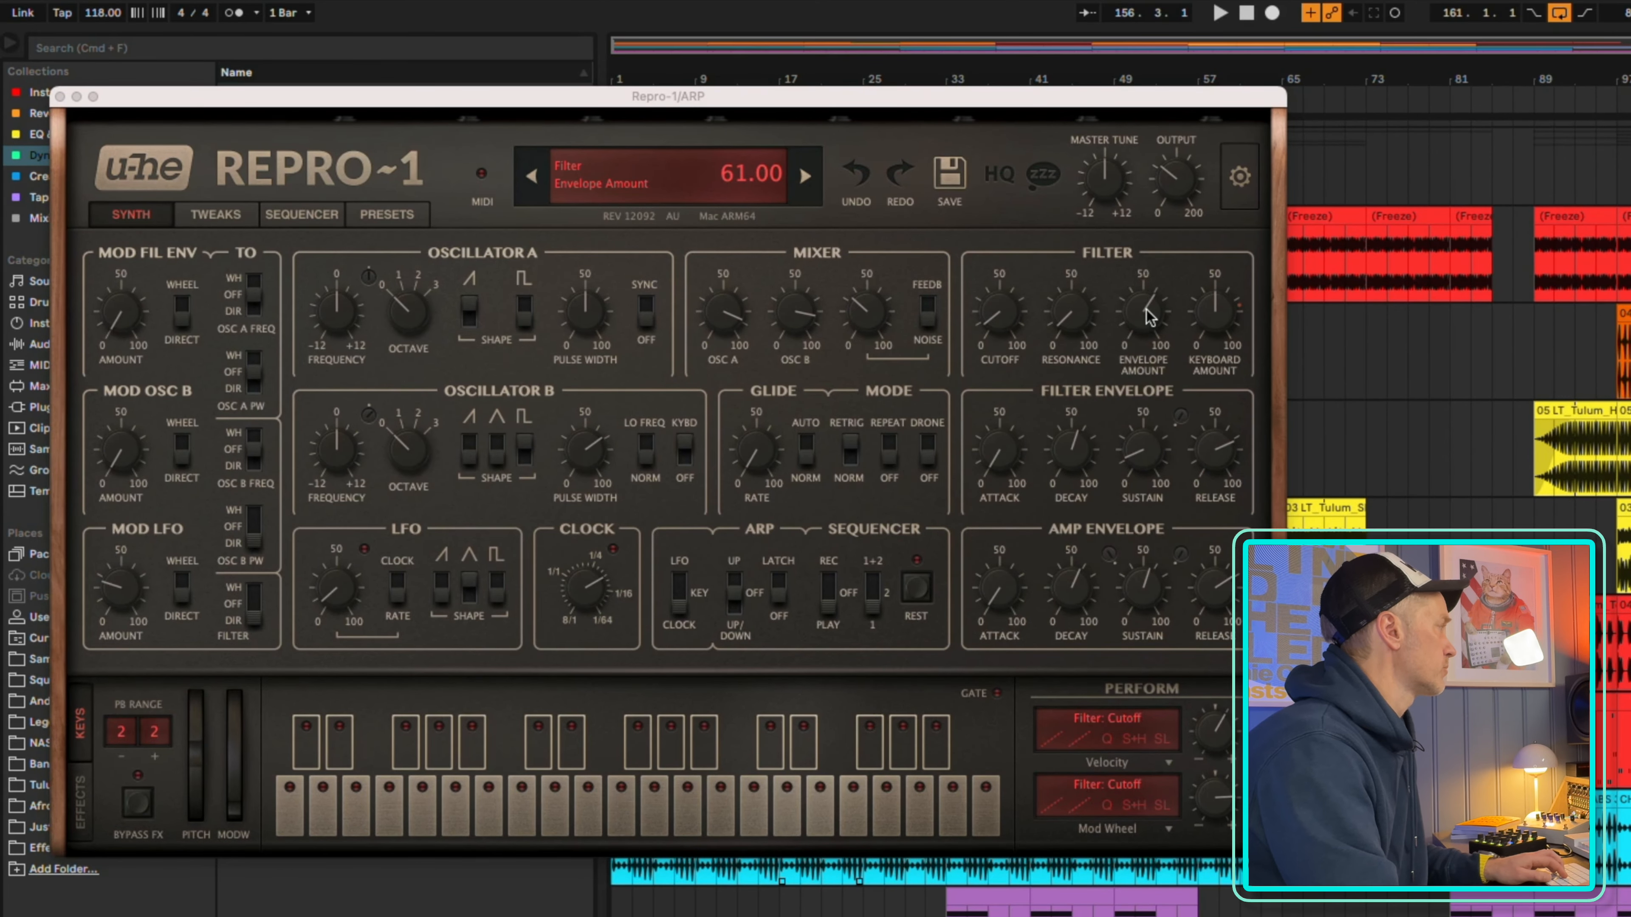
click(1148, 316)
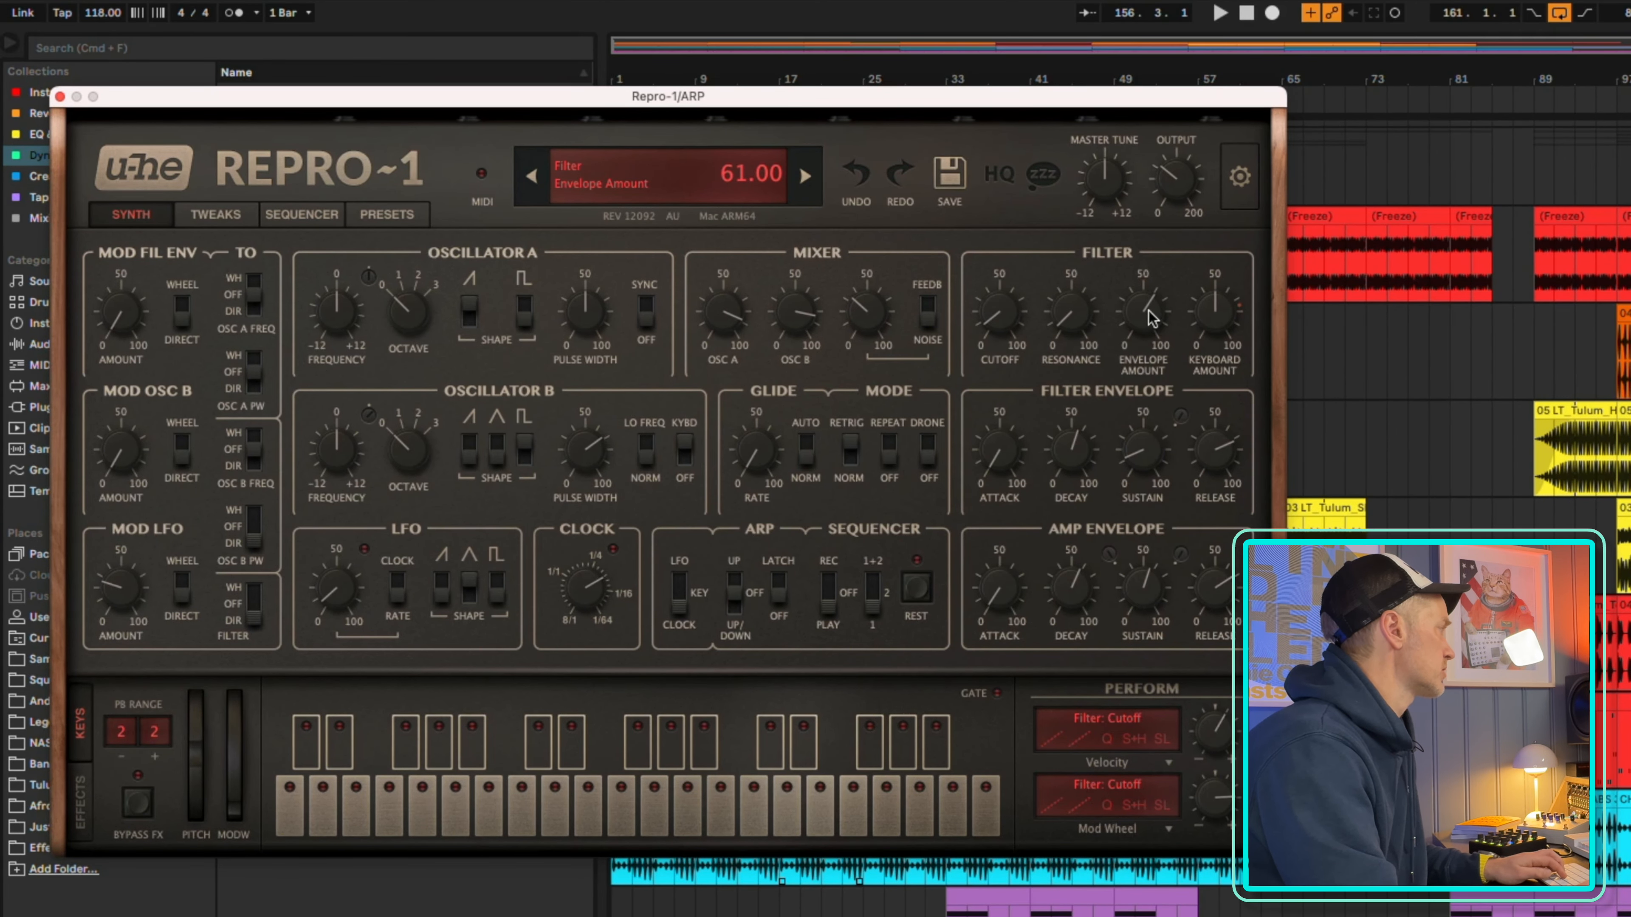
click(60, 97)
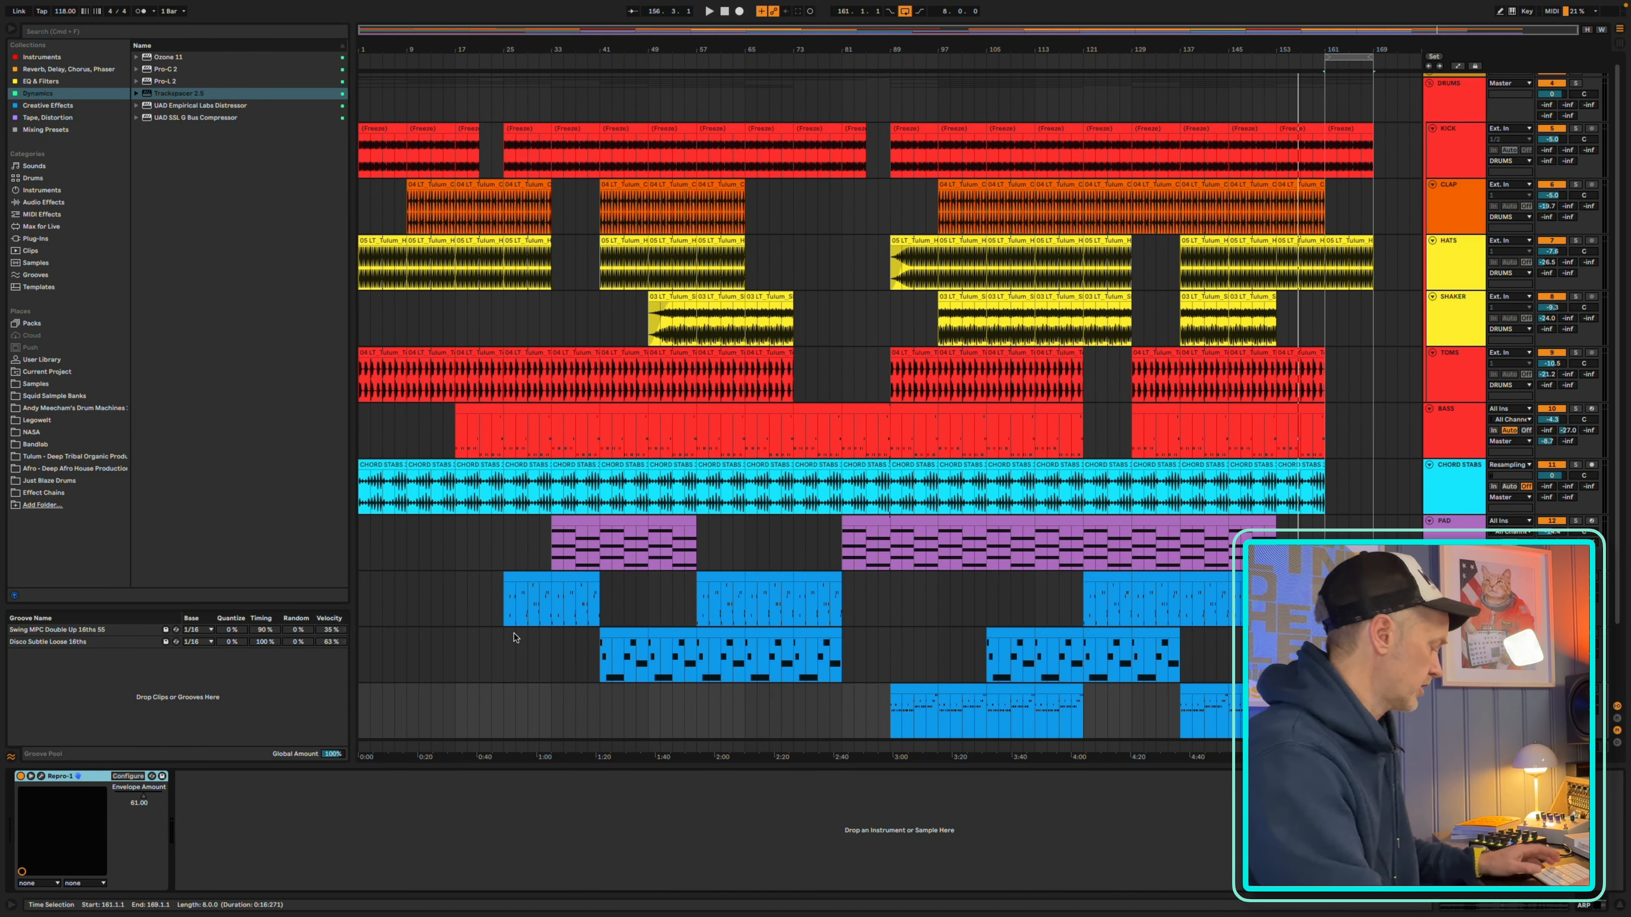
Show the ARP track's Envelope Amount automation and draw a falling ramp from bar 153 to just past bar 169, down to about 38.6
key(a)
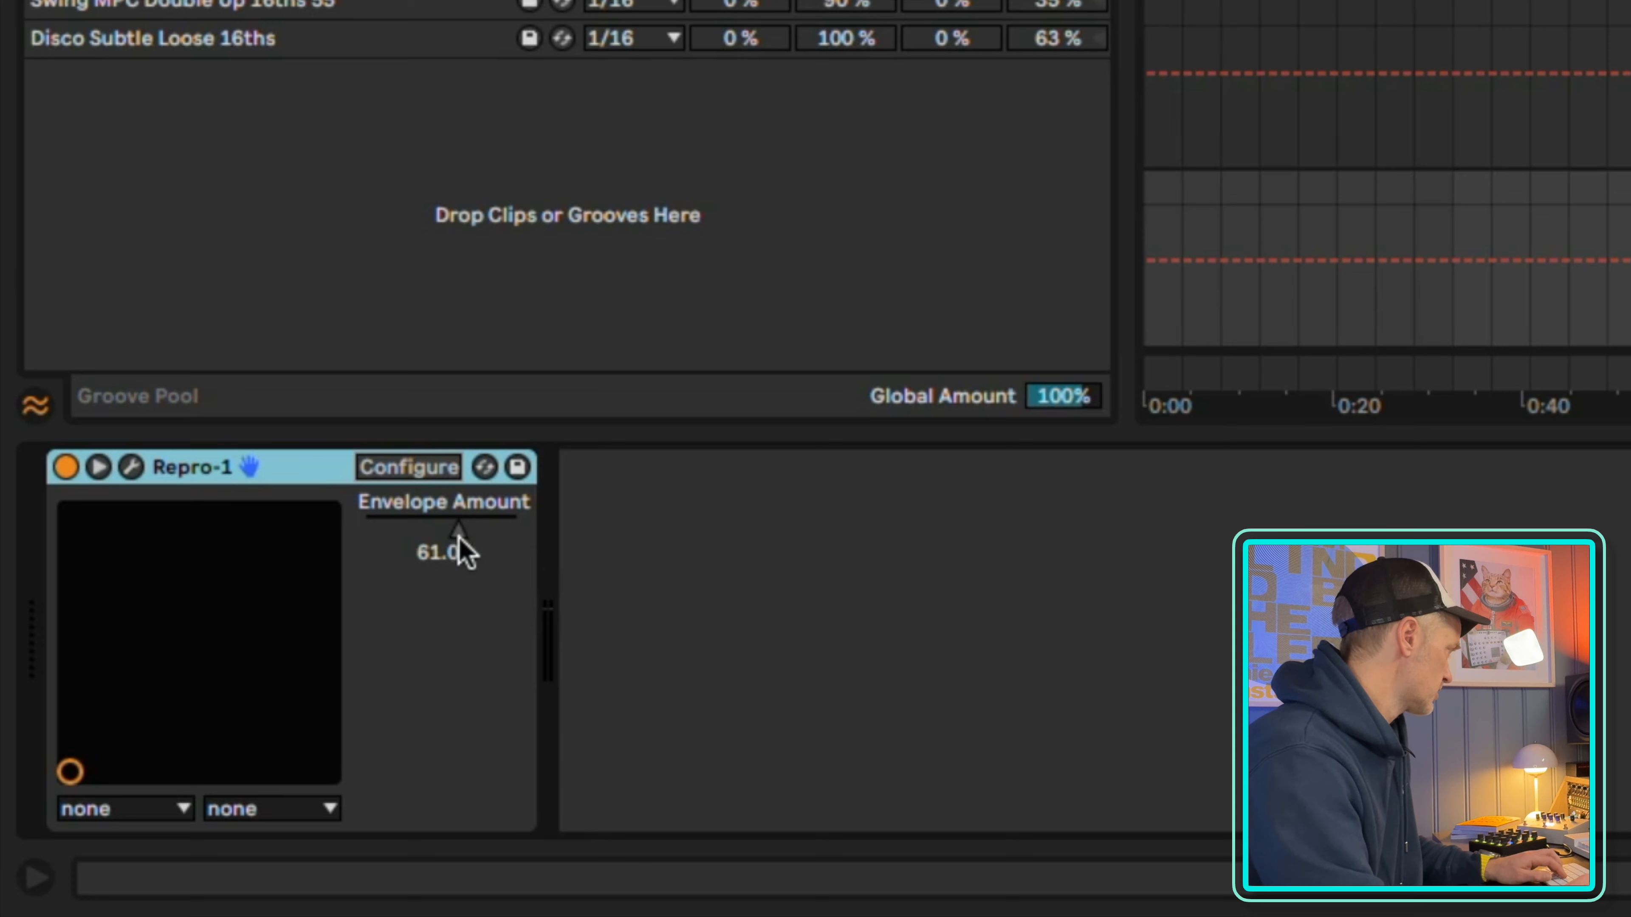
double_click(455, 536)
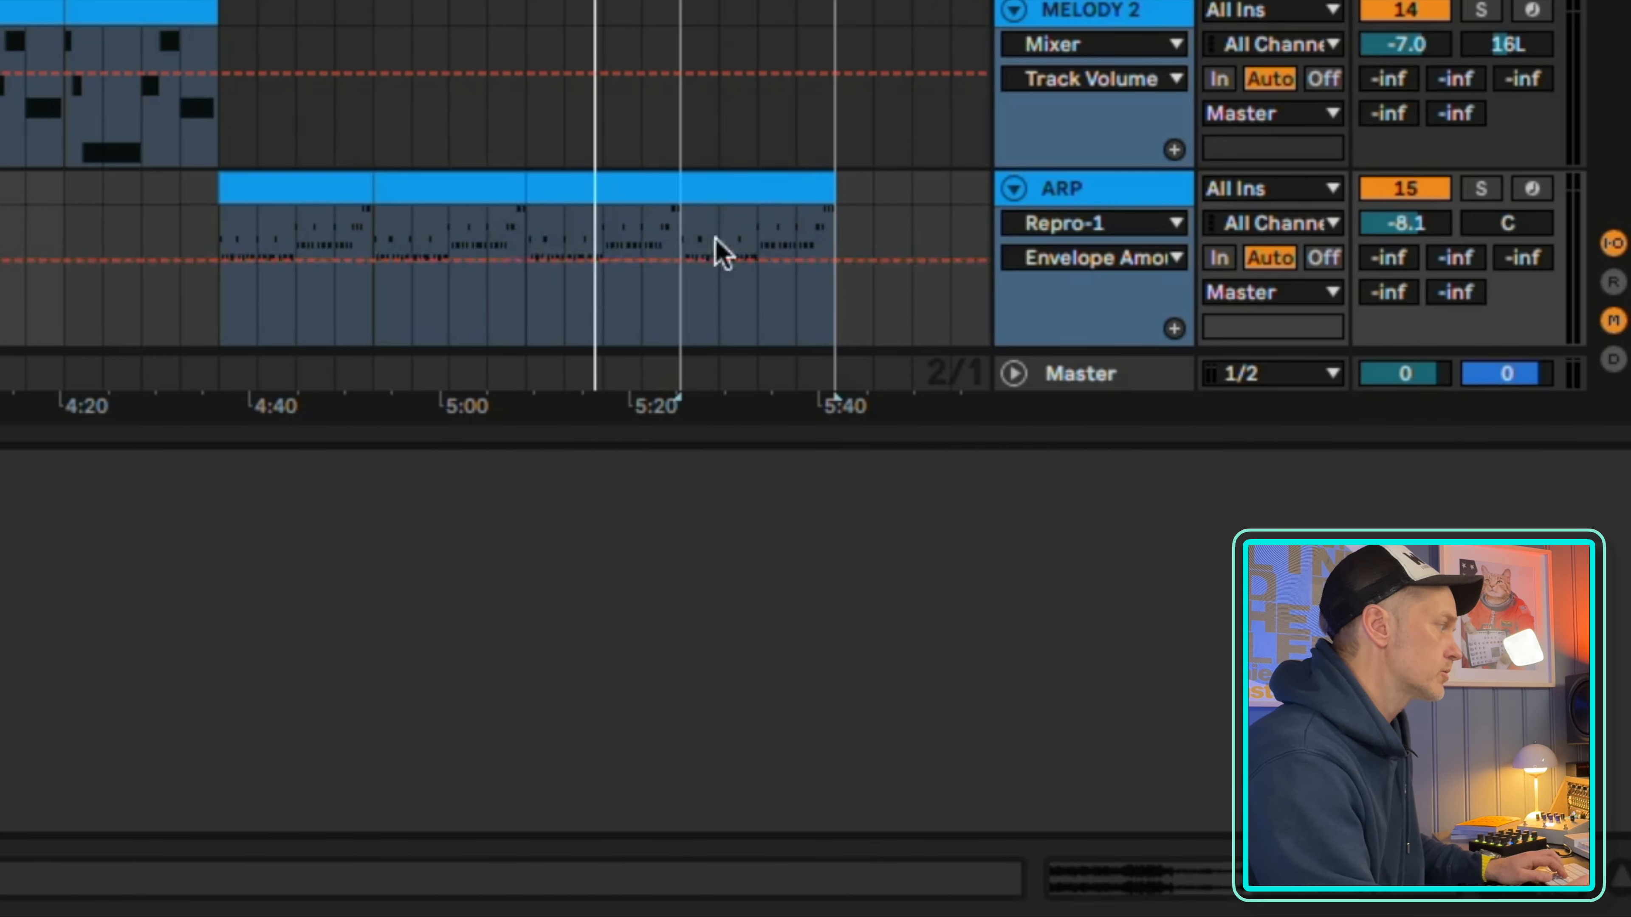
click(526, 261)
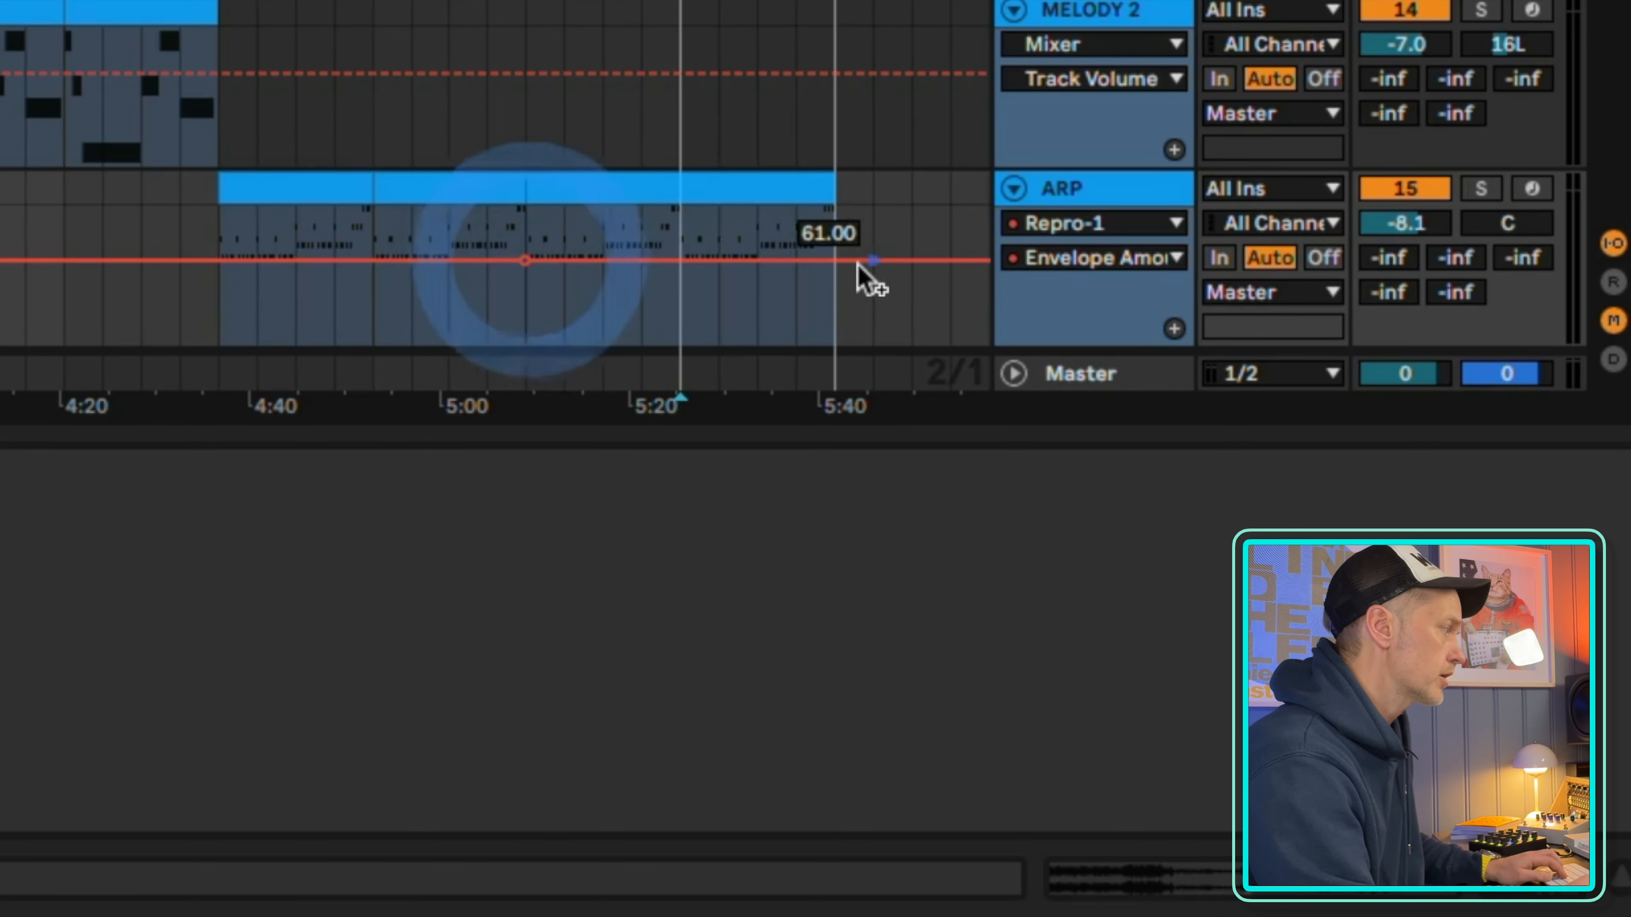
drag(870, 277, 873, 290)
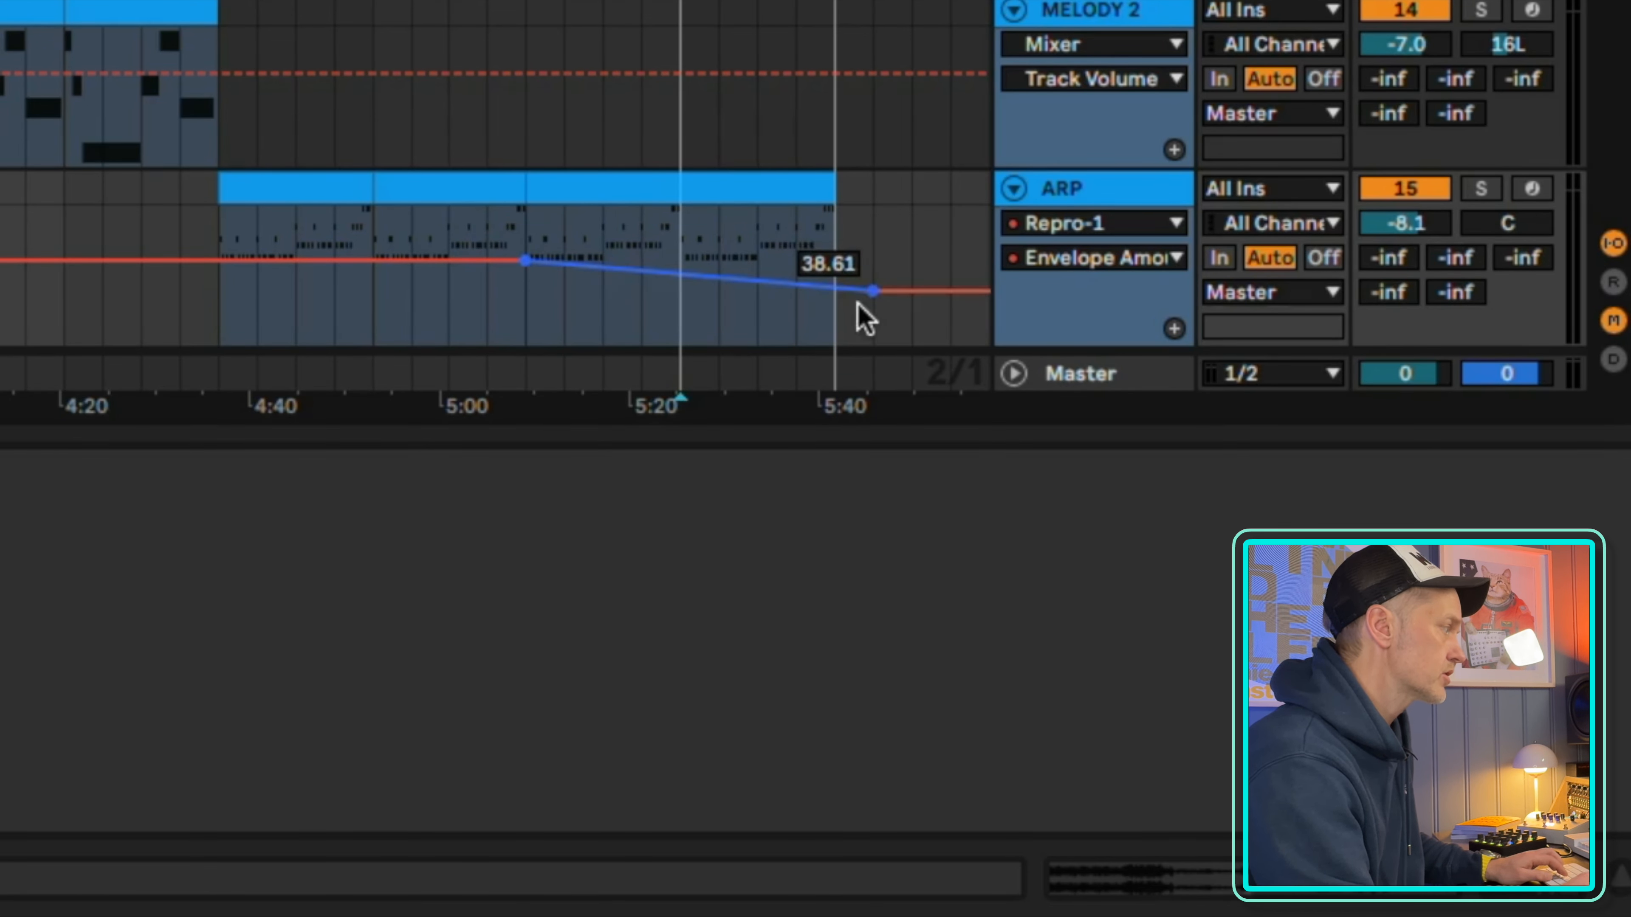